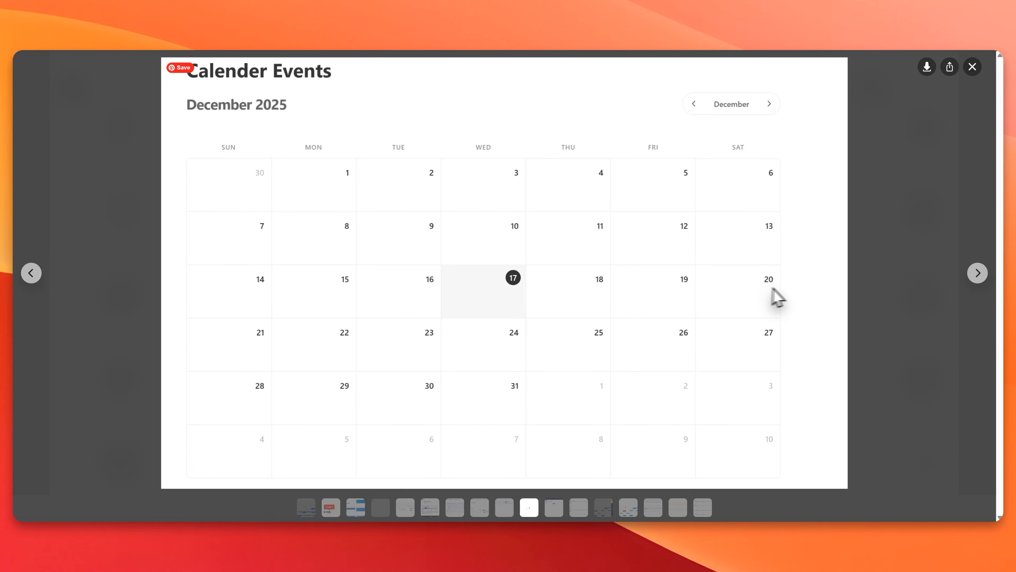
Step: Browse the gallery screenshots showing the events calendar, the event detail panel and the Bricks query setup
click(603, 511)
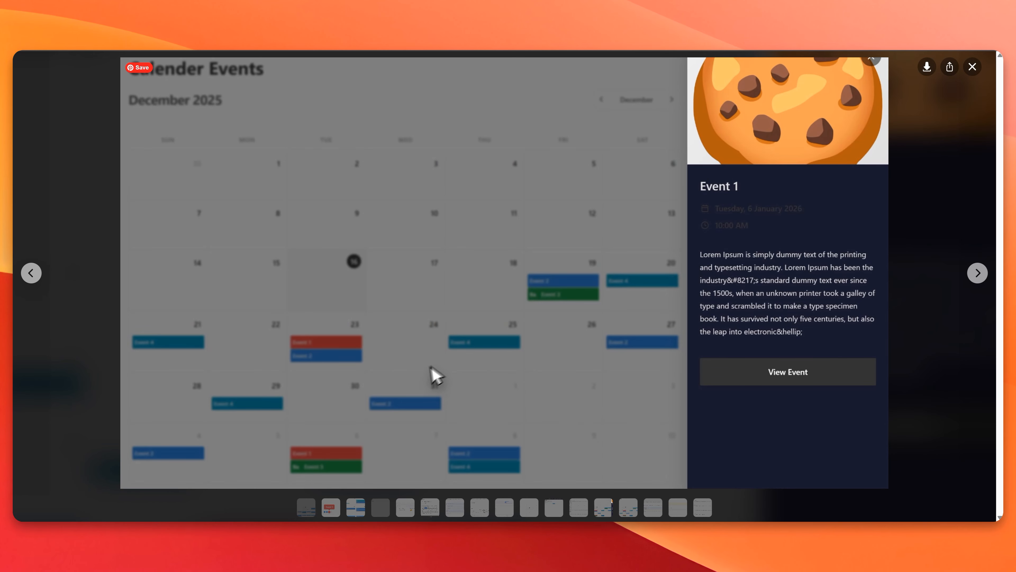
click(631, 512)
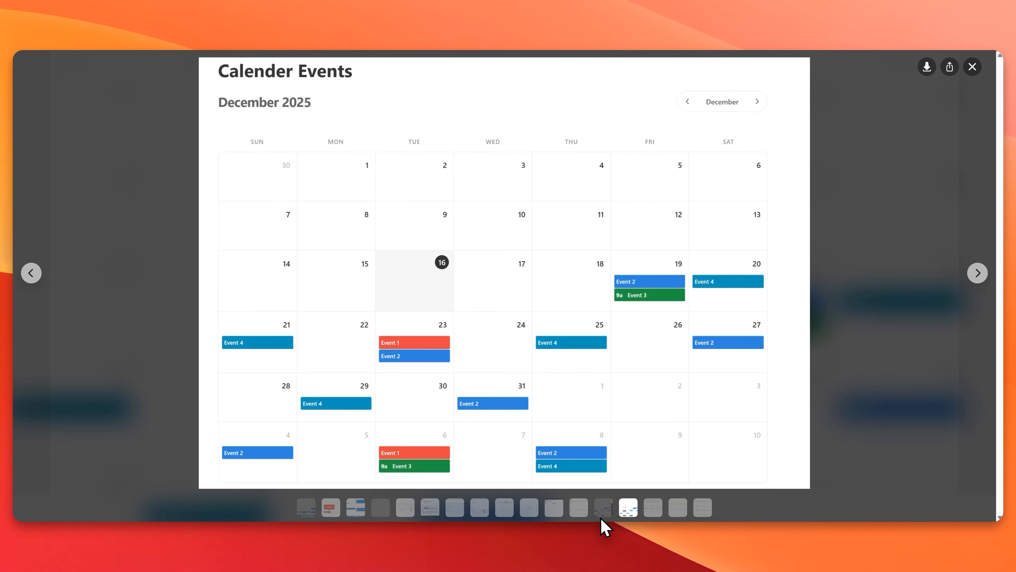
mouse_move(602, 519)
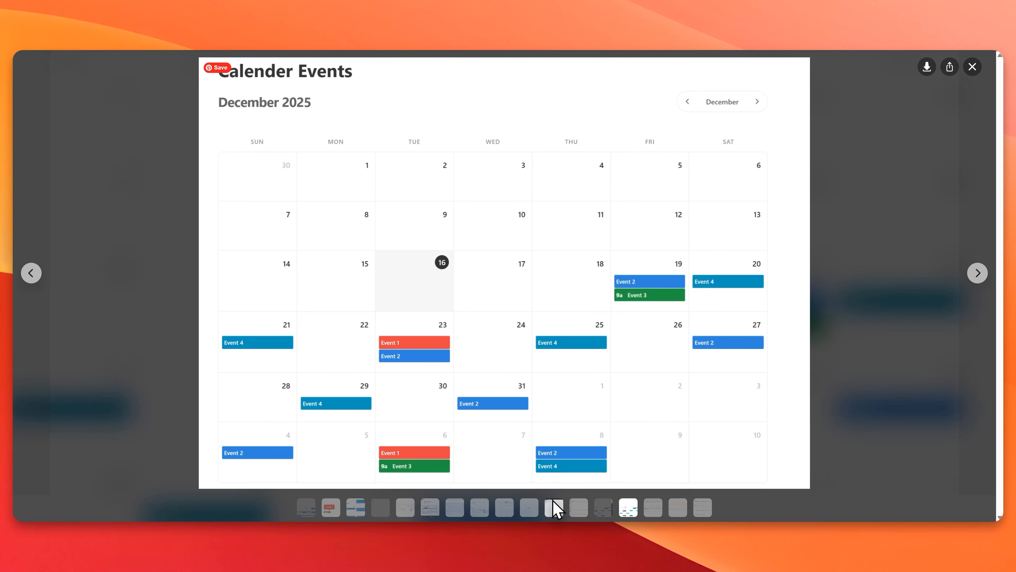
click(555, 512)
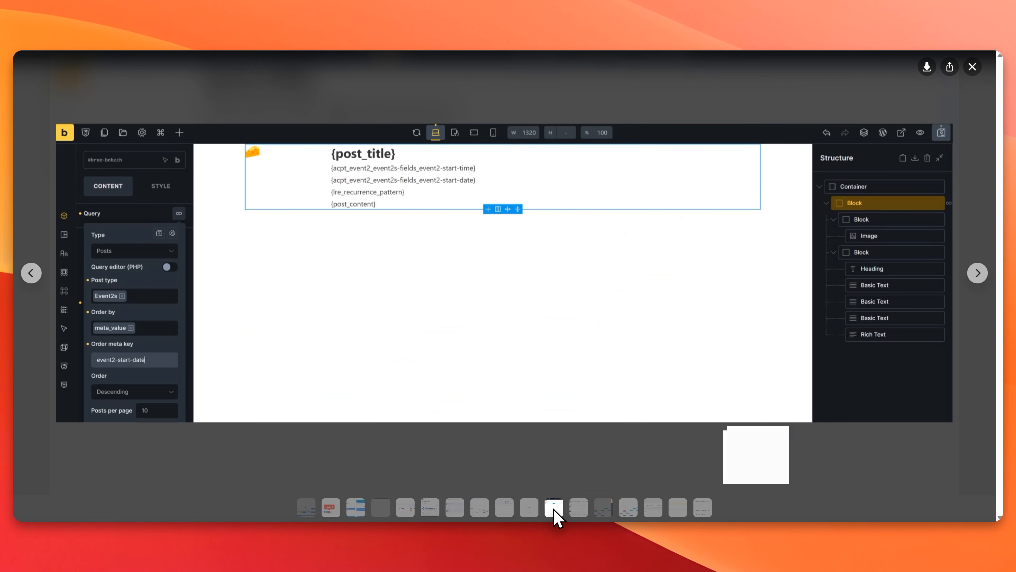
click(513, 510)
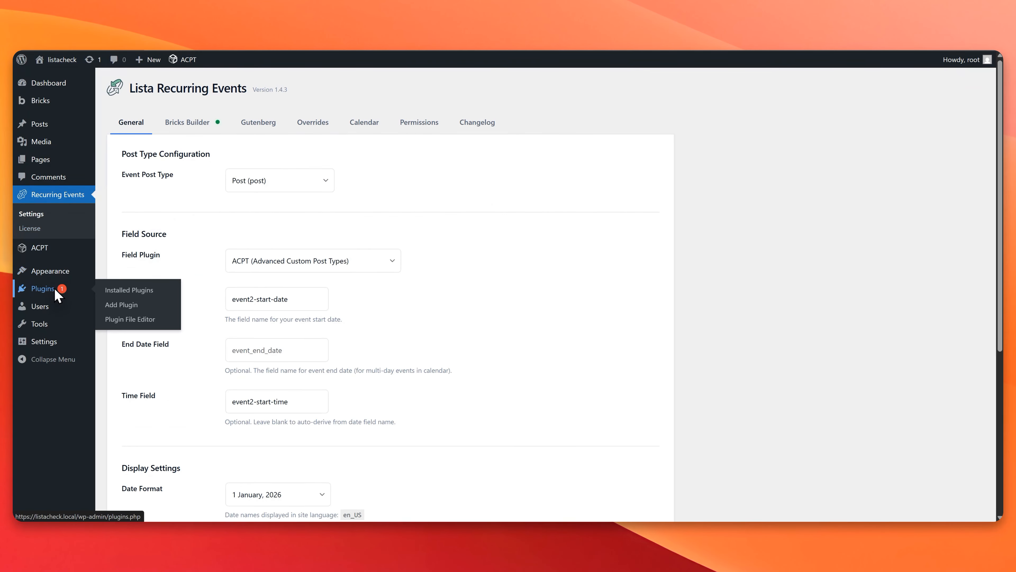
Step: Check the installed ACPT and Lista Recurring Events plugins, and open ACPT's registered custom post types
click(60, 287)
click(382, 210)
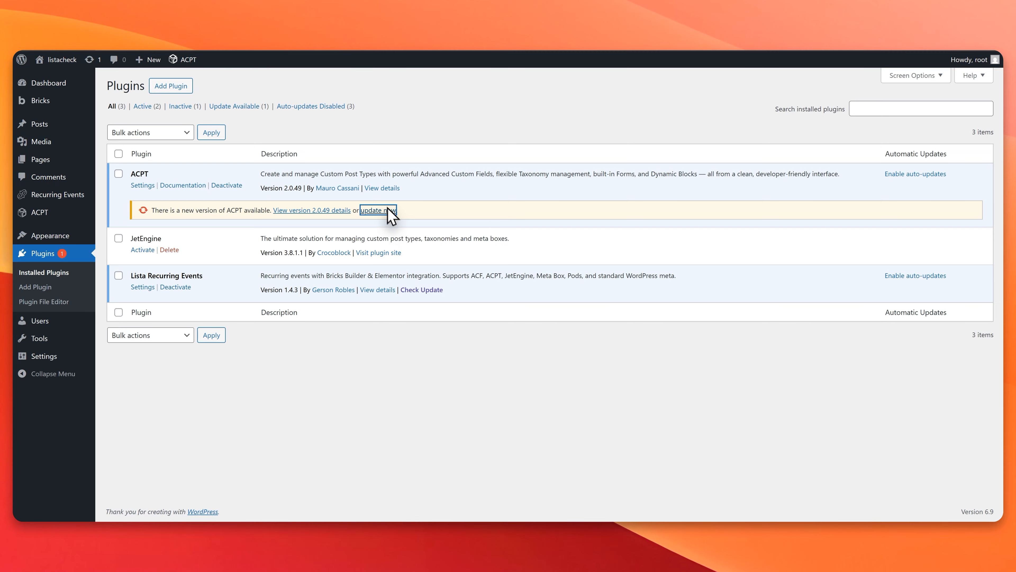
click(188, 222)
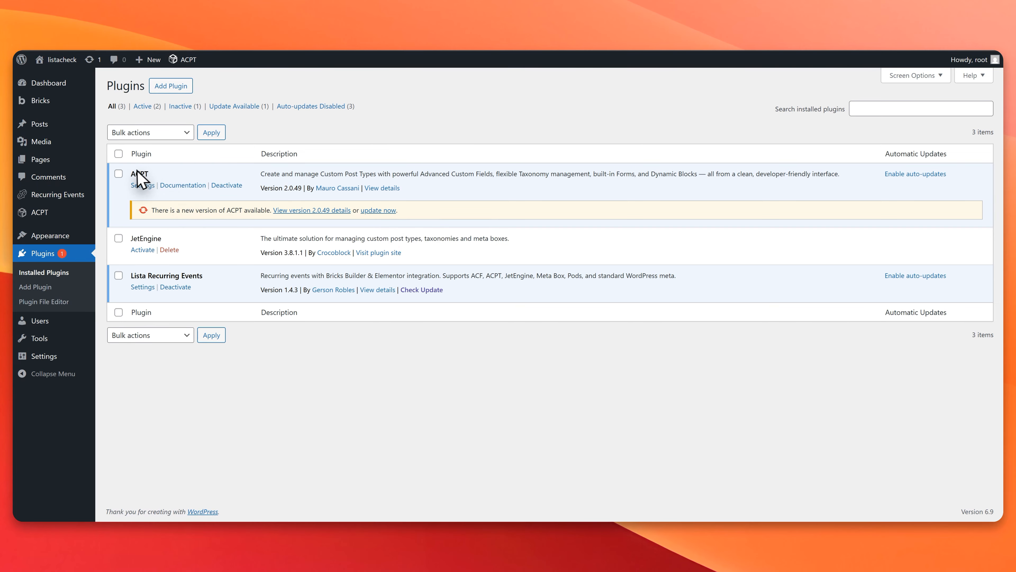
drag(132, 276, 244, 284)
click(223, 278)
click(51, 213)
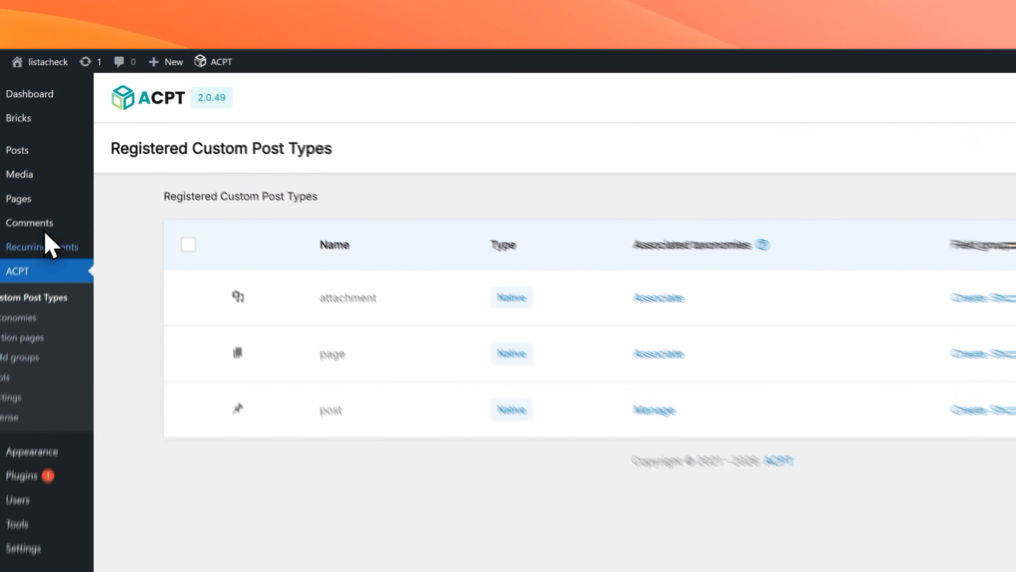
Step: Open the Lista Recurring Events settings and inspect the available field plugin options
mouse_move(80, 195)
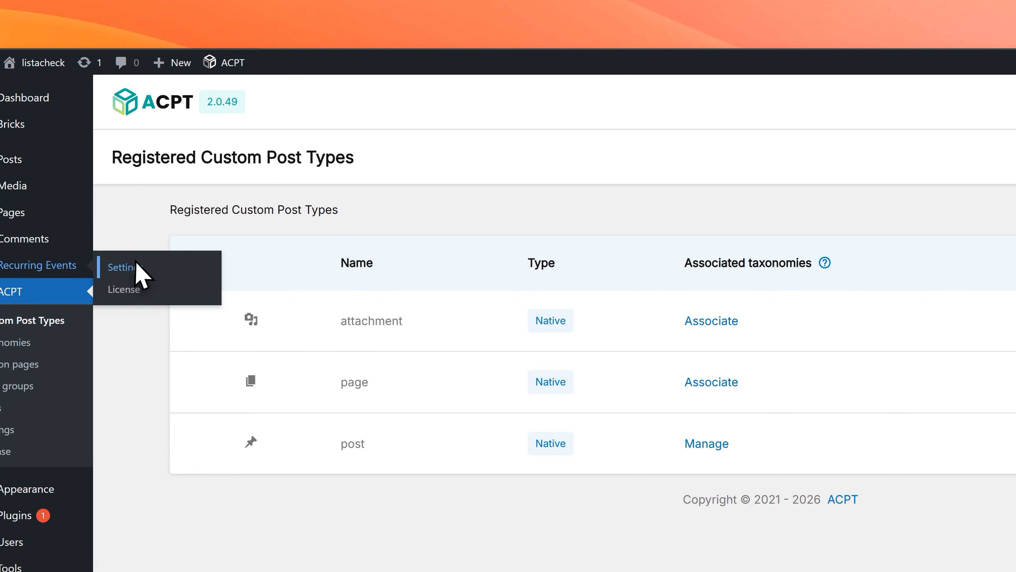
click(120, 199)
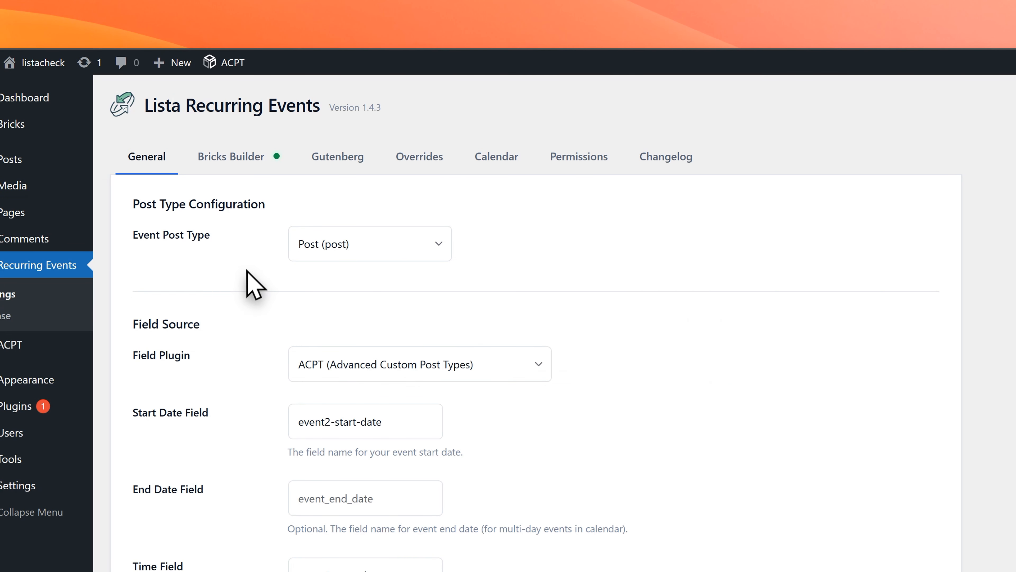
scroll(256, 288, down, 2)
click(394, 292)
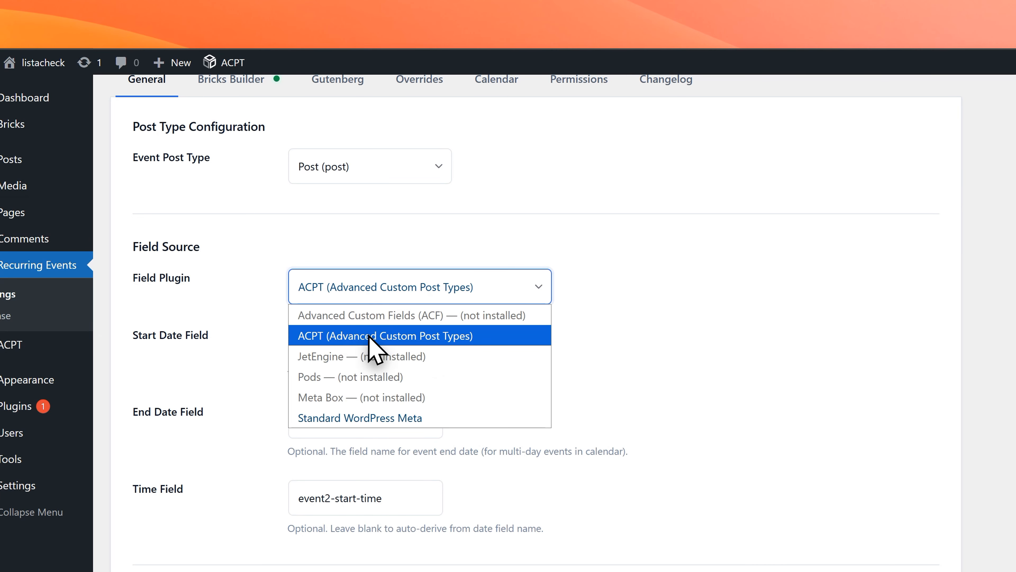
click(632, 314)
scroll(595, 323, up, 2)
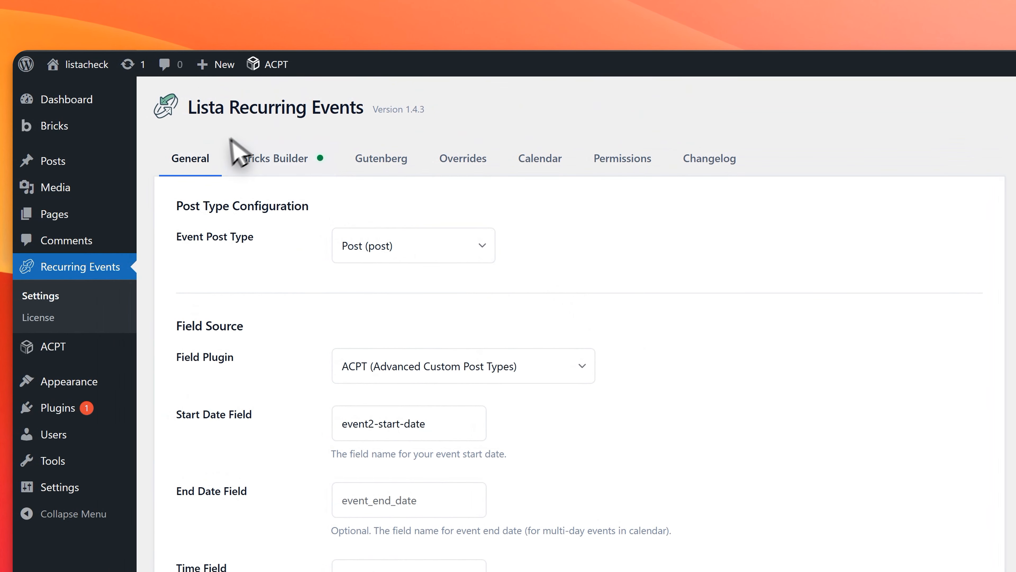
Step: Review the Bricks Builder integration status, the query loop instructions and the available dynamic tags for recurring events
click(284, 151)
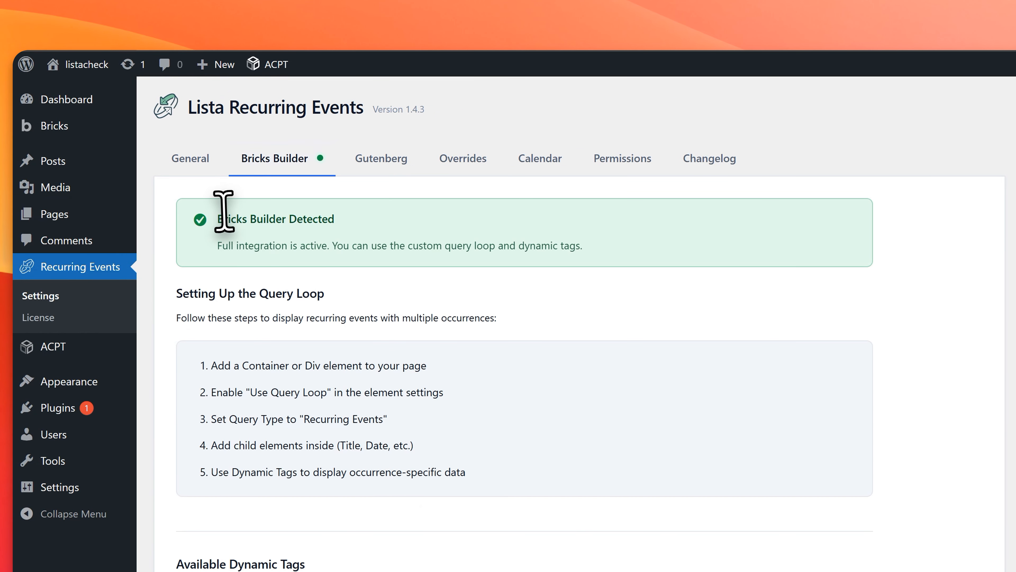
drag(221, 211, 345, 227)
click(358, 236)
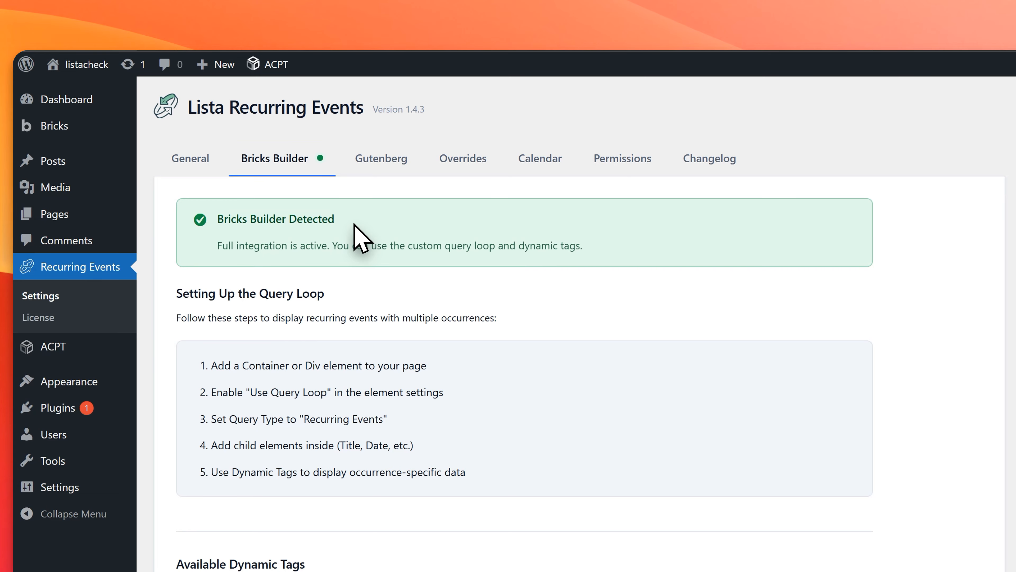
scroll(355, 225, down, 4)
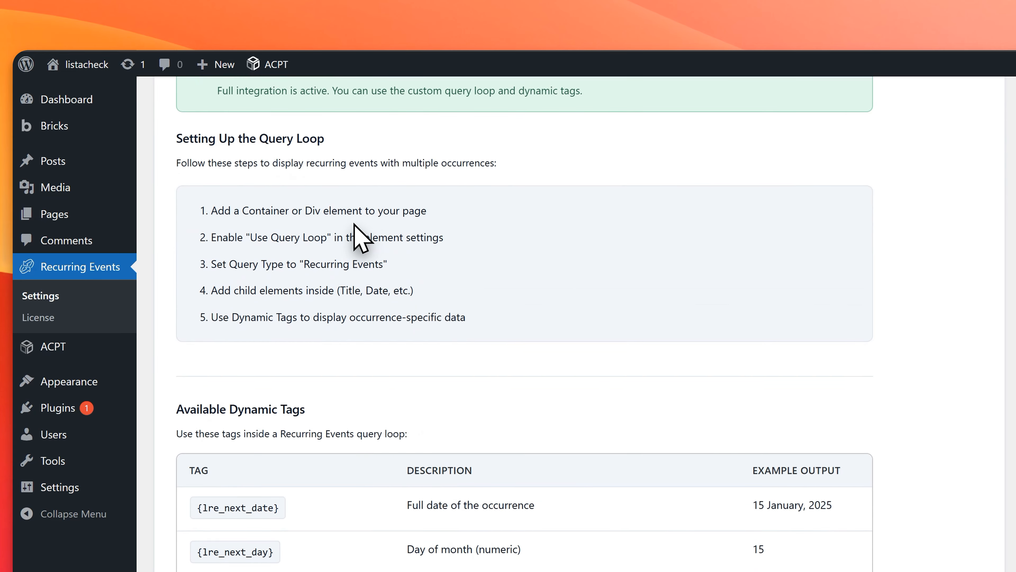
scroll(355, 236, down, 6)
mouse_move(292, 276)
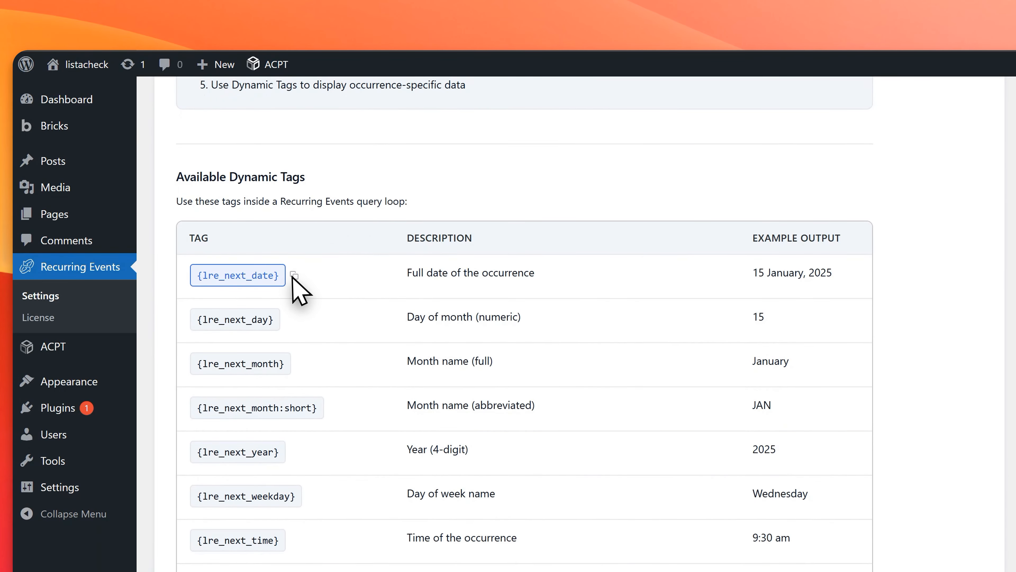
scroll(351, 297, down, 2)
scroll(351, 297, up, 12)
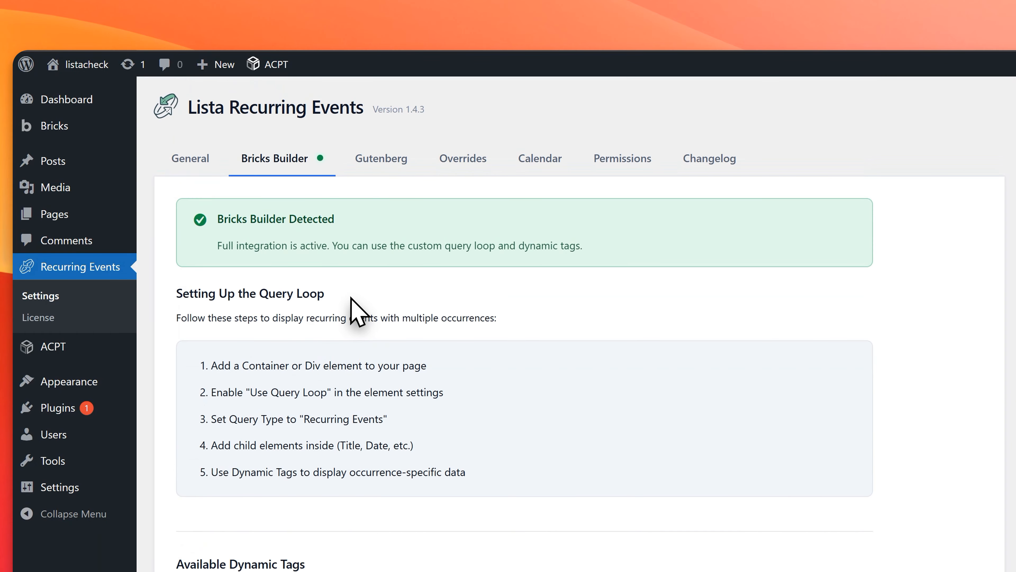
Step: View the Bricks start page, return to the general recurring events settings and inspect the event post type choices
click(52, 126)
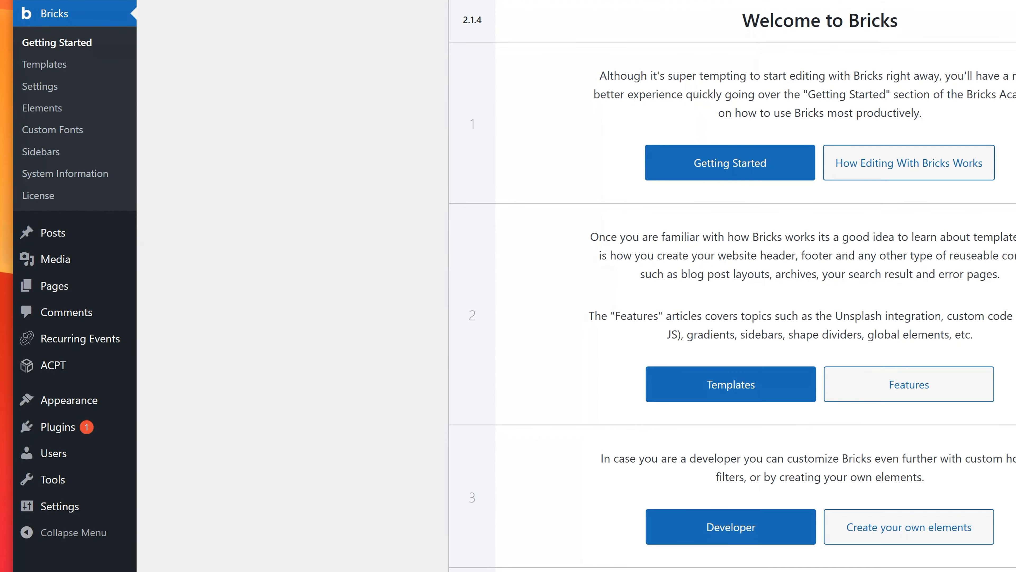
click(80, 337)
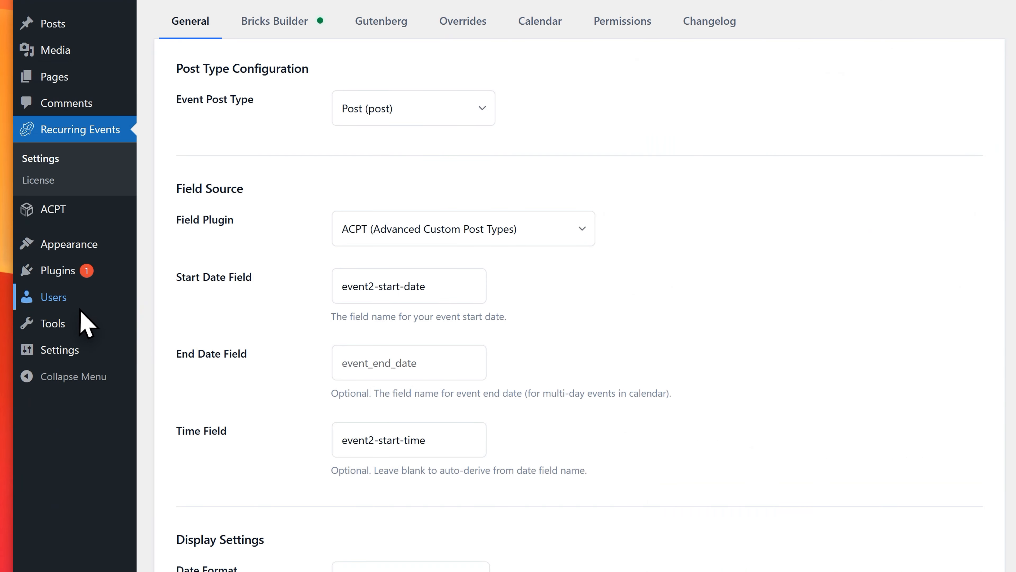
scroll(255, 139, down, 2)
scroll(256, 140, up, 2)
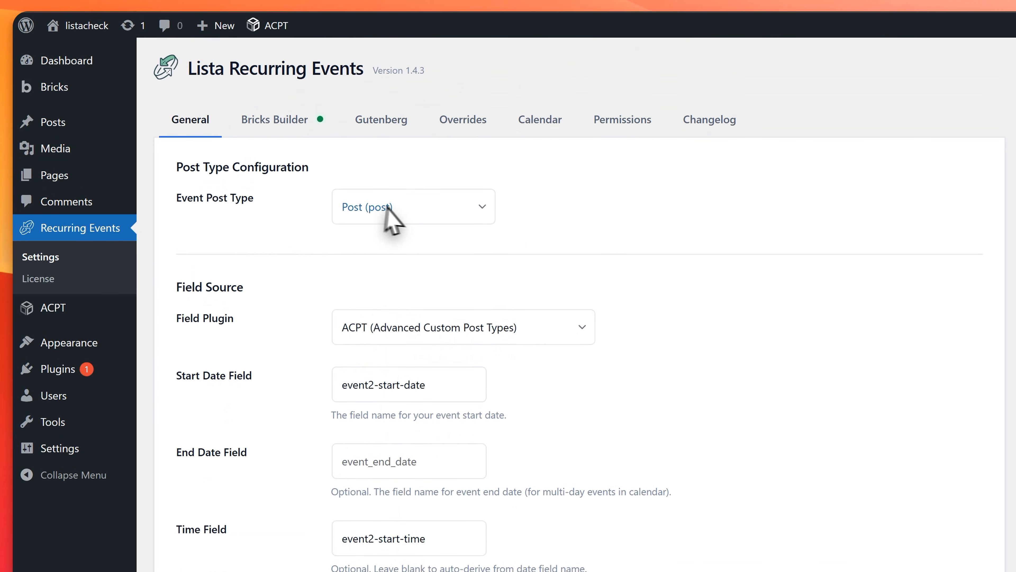
click(386, 206)
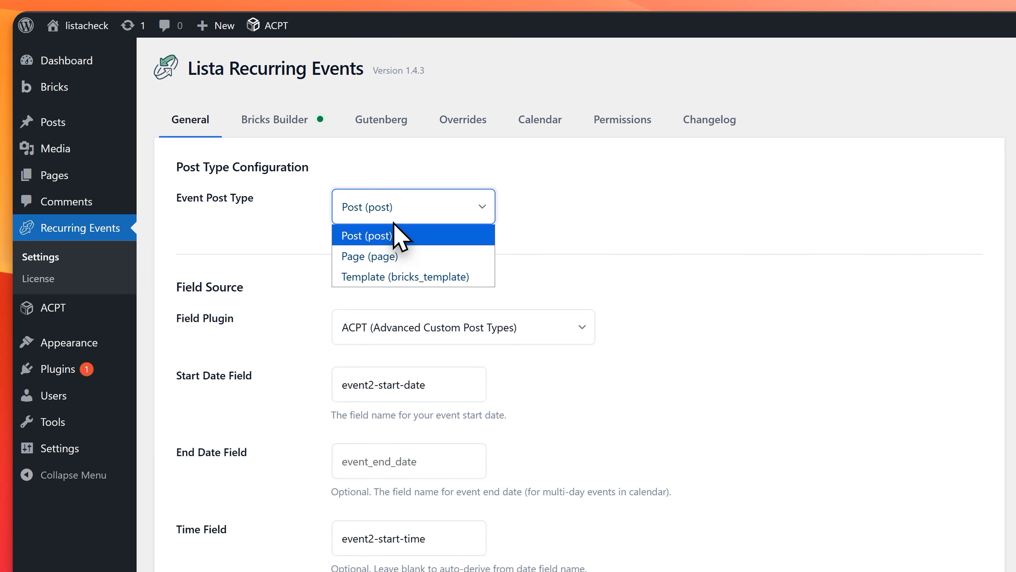
click(333, 221)
Step: Examine the start date, end date and time field names in the recurring events field source settings
scroll(360, 232, down, 2)
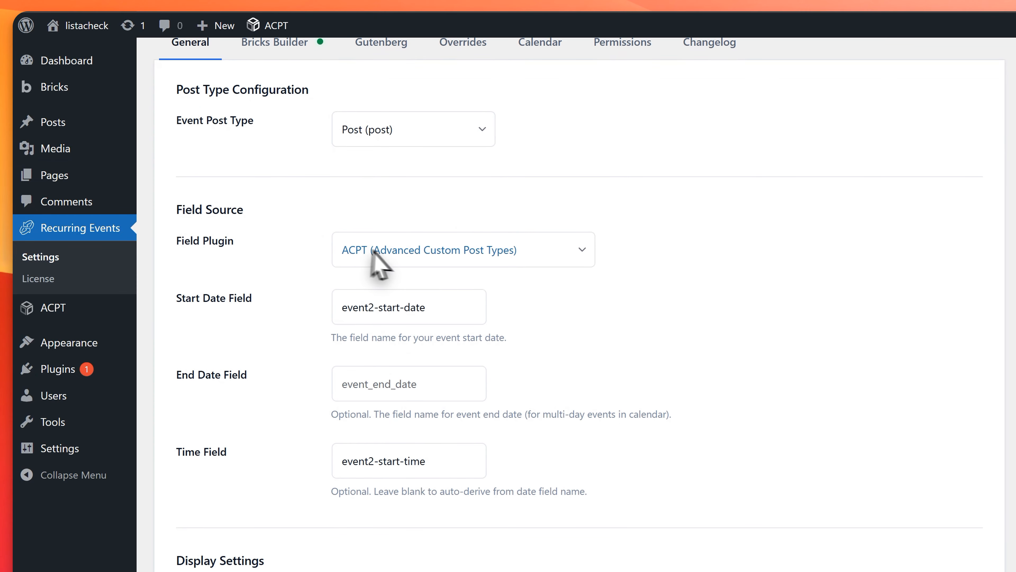
scroll(363, 289, down, 2)
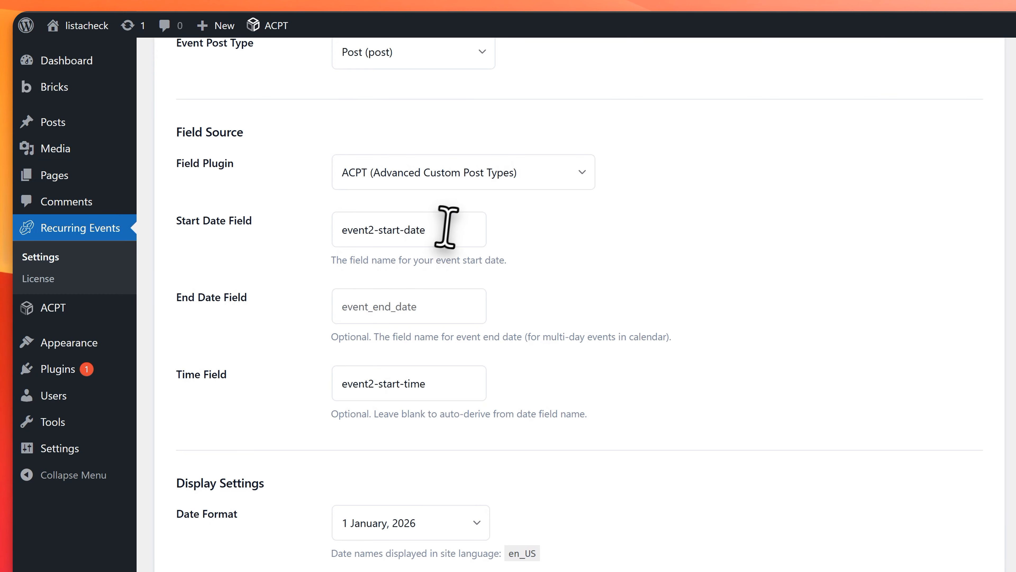
drag(447, 227, 336, 223)
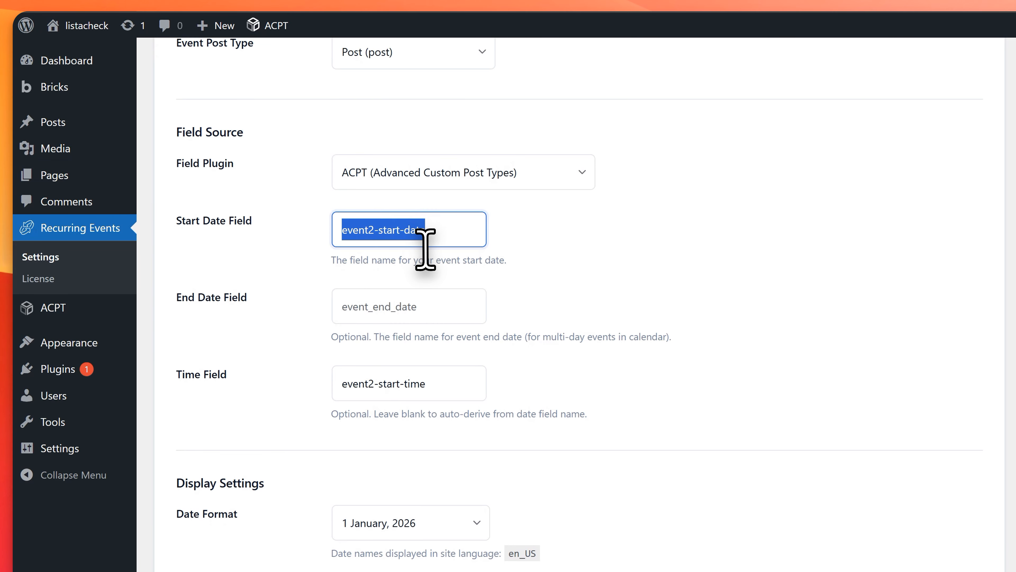
scroll(451, 239, down, 2)
click(447, 231)
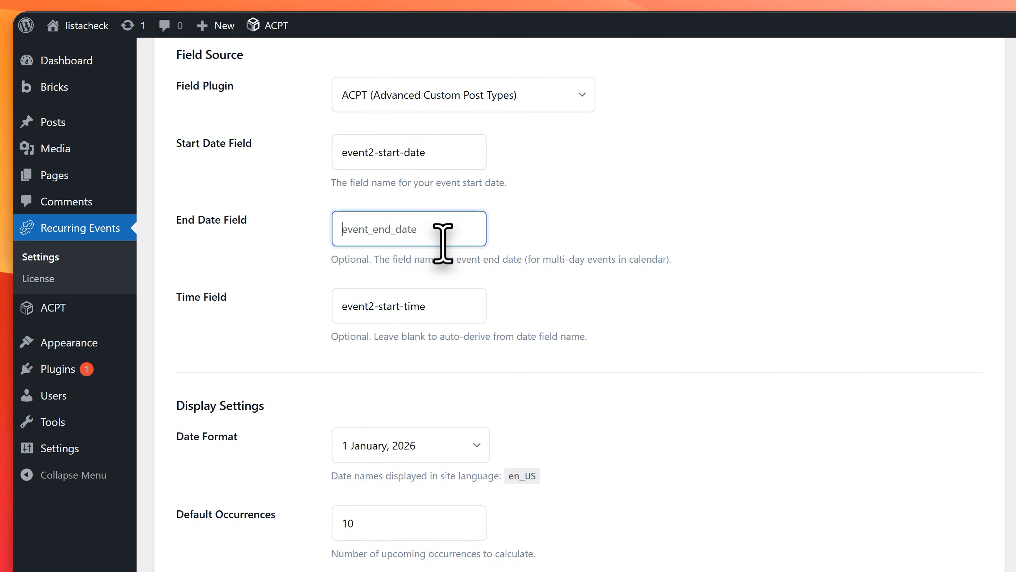
click(436, 298)
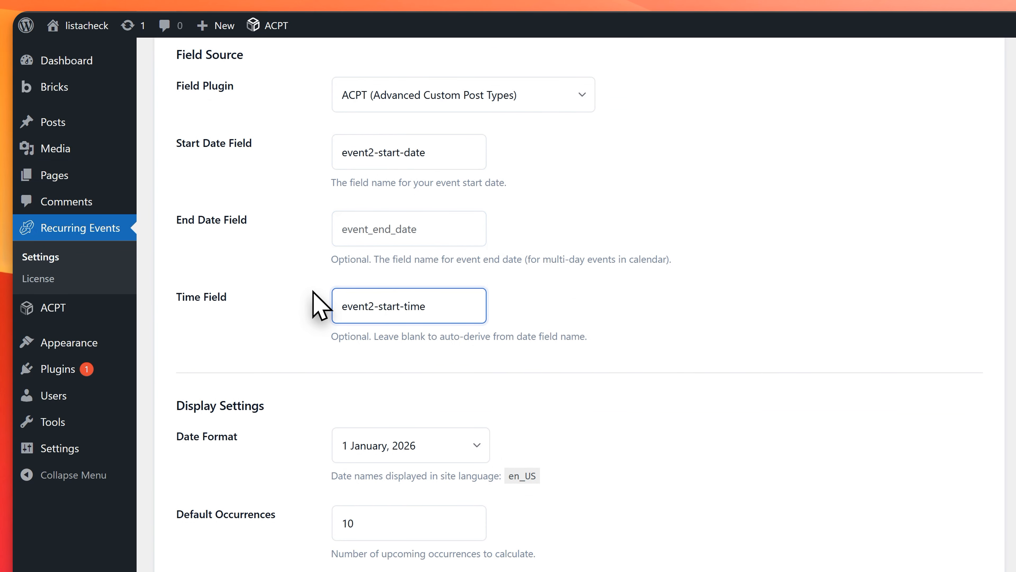
scroll(322, 305, up, 2)
scroll(325, 304, up, 4)
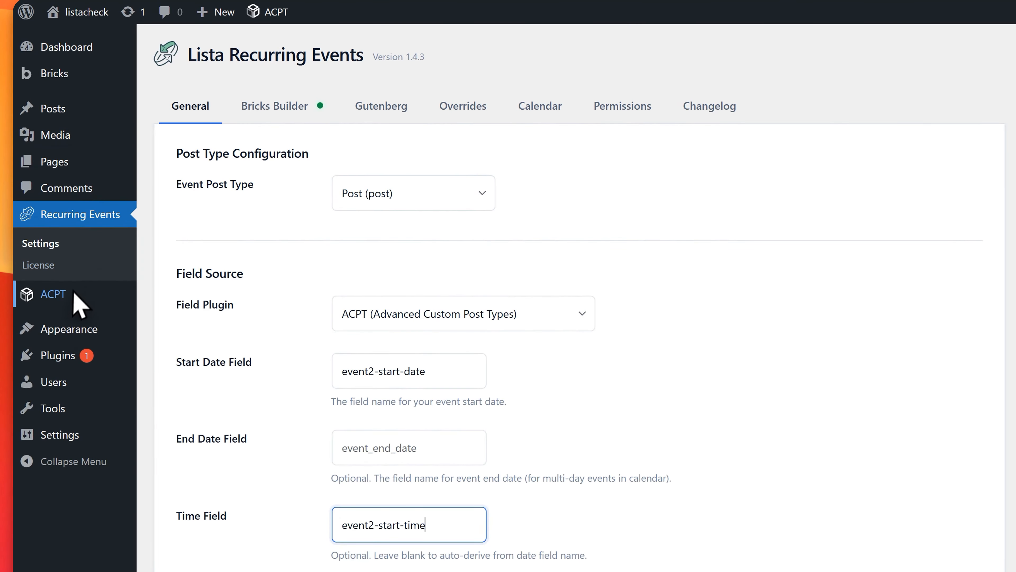
Step: Start a new ACPT custom post type with post name workshop, singular label Workshop and plural label Workshops
click(76, 294)
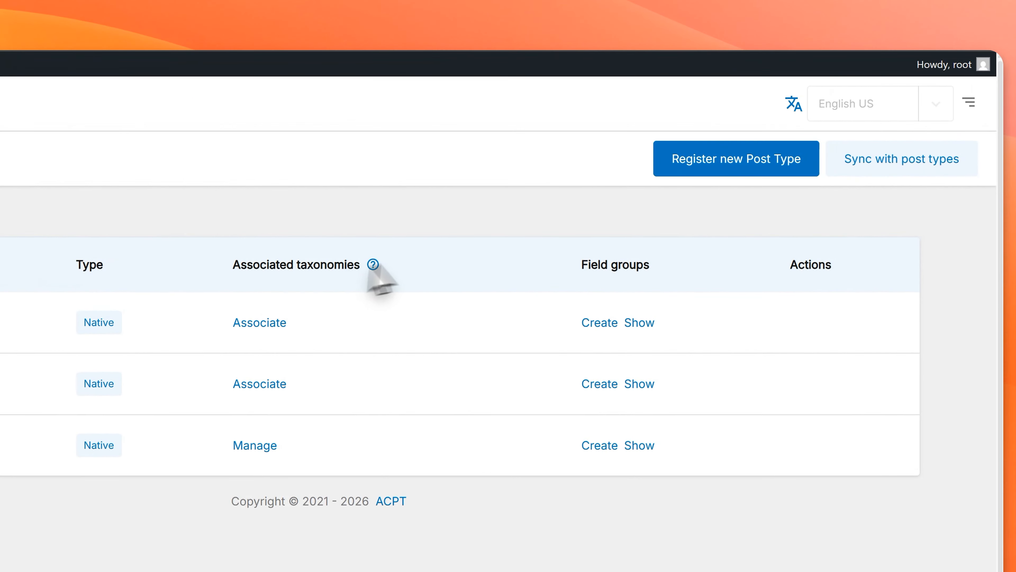
click(694, 164)
click(444, 252)
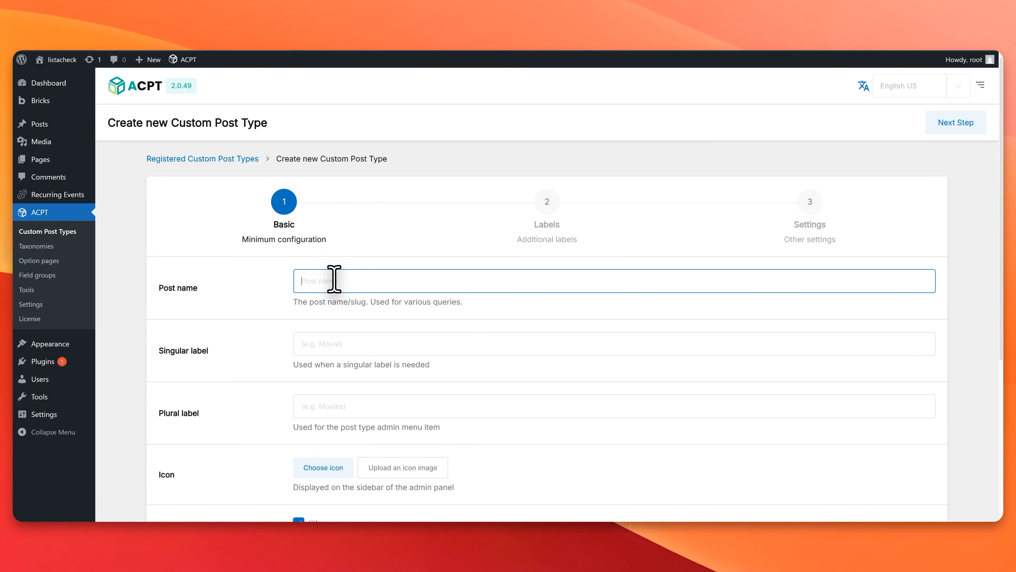
key(Tab)
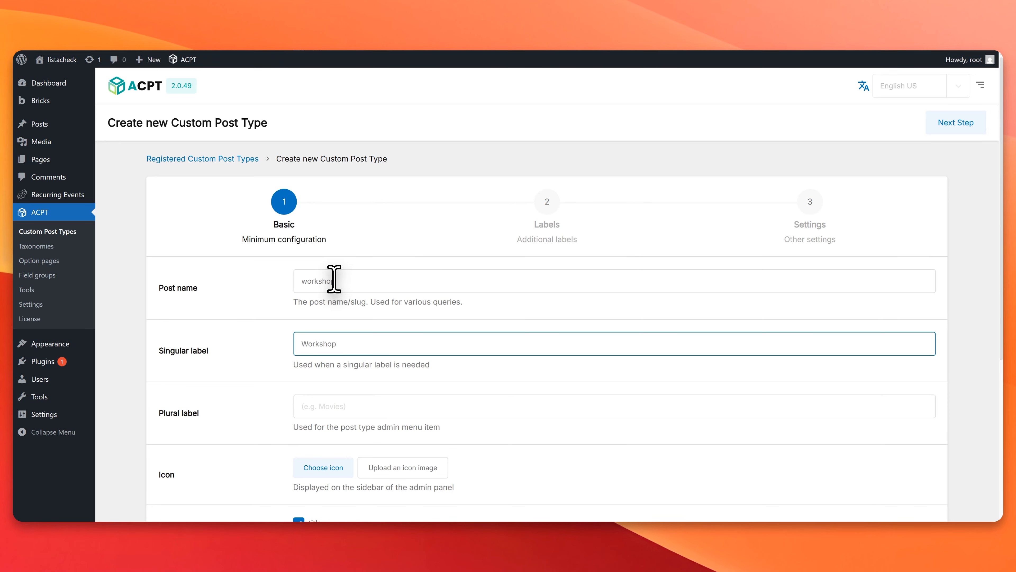
key(Tab)
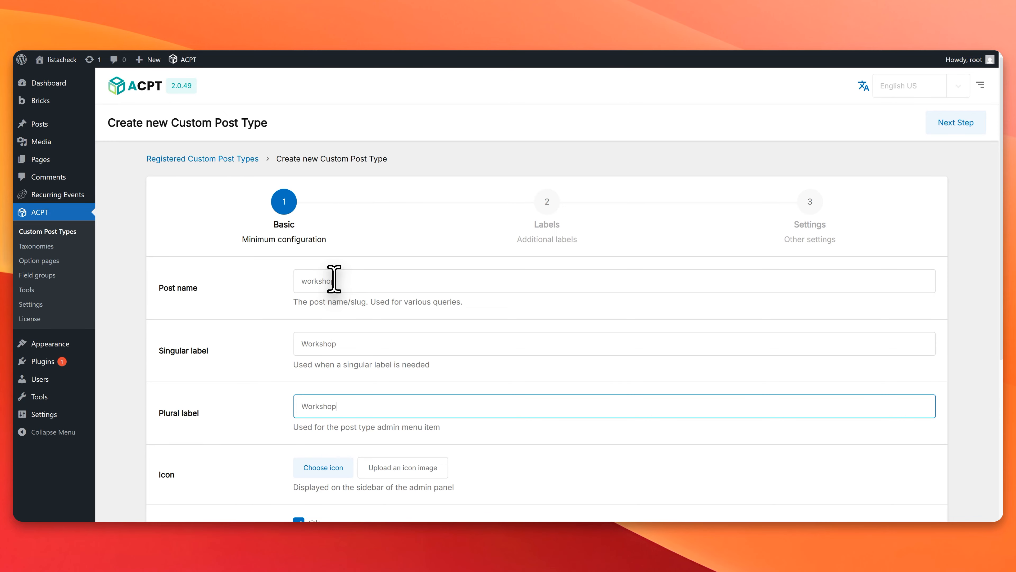
Step: Search the Dashicons for "wor" and choose the clipboard icon with a W for the post type
scroll(331, 276, down, 3)
click(333, 364)
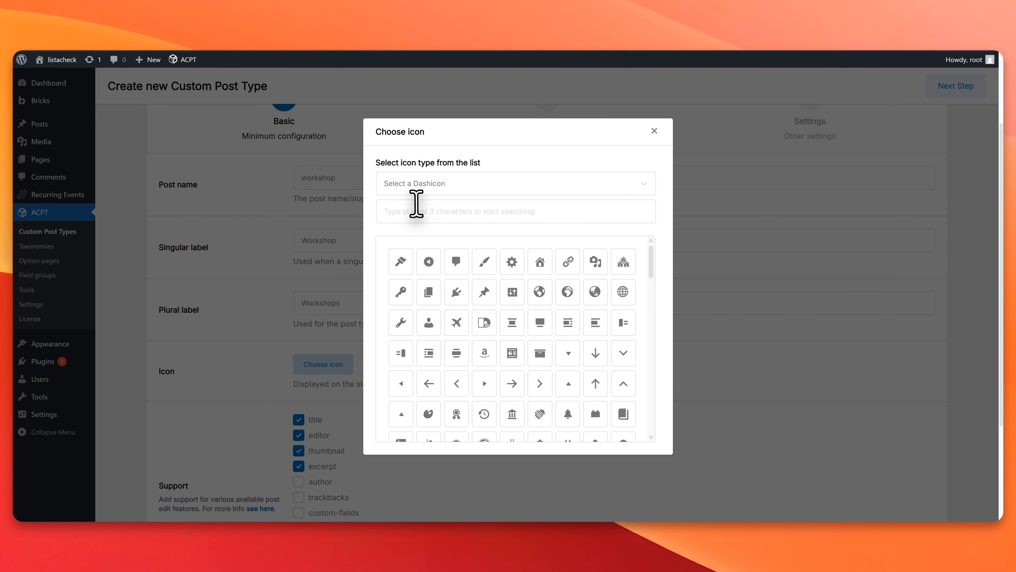
click(418, 204)
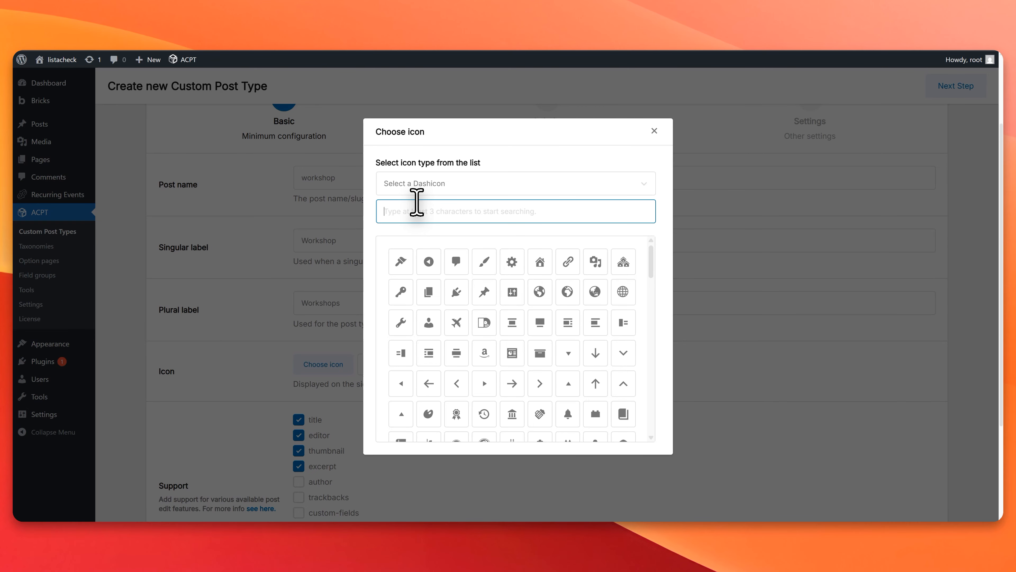
text(work)
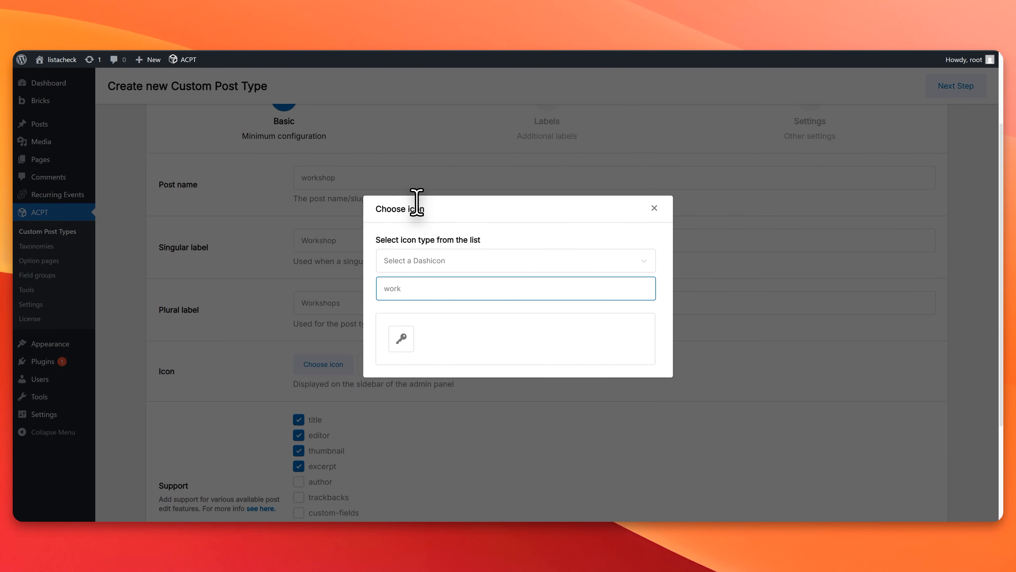
key(BackSpace)
key(BackSpace)
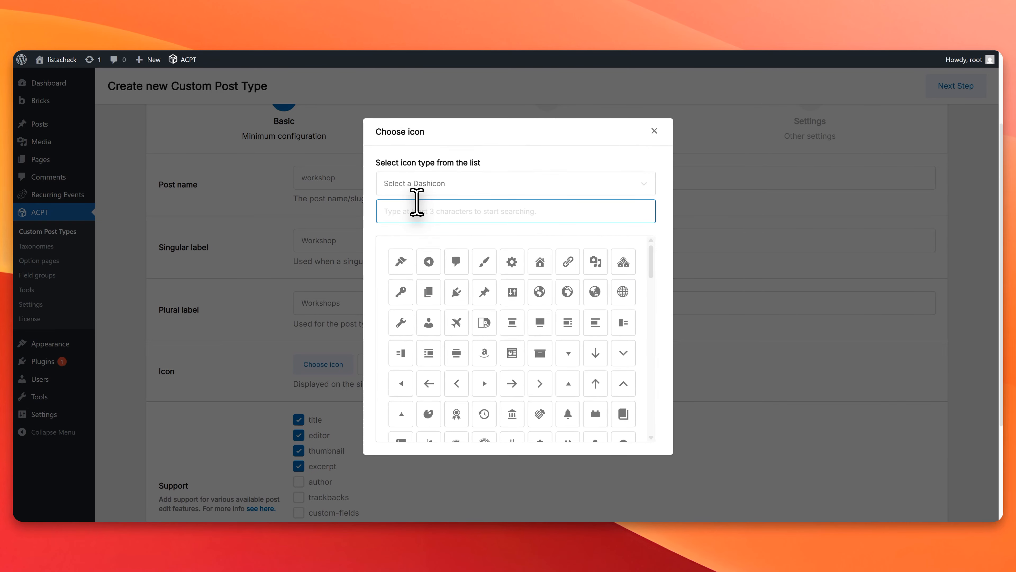
text(w)
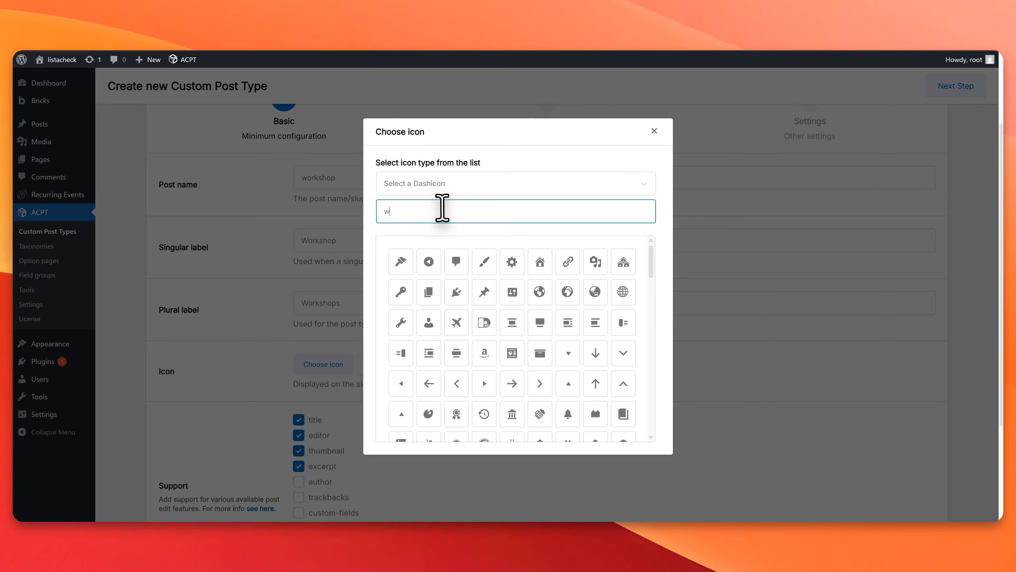
text(or)
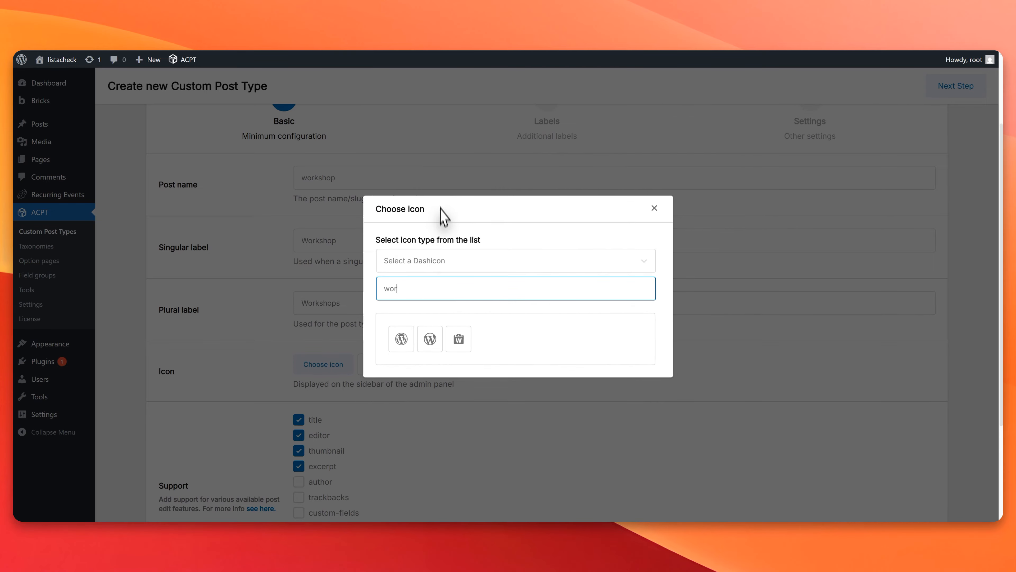
click(458, 340)
Step: Check the supported features and additional labels, keep their defaults and advance to the post type's other settings
scroll(361, 380, down, 4)
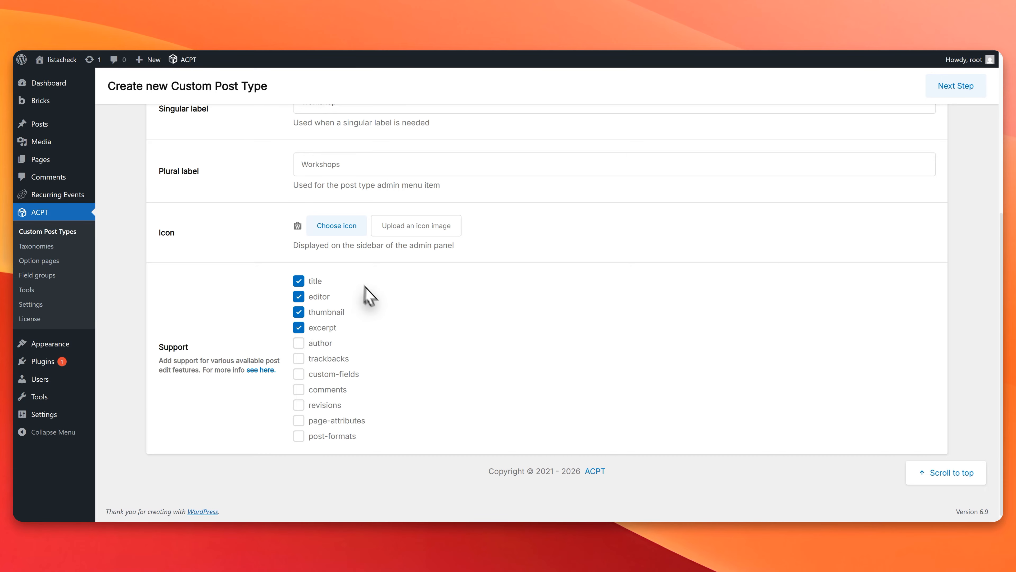
scroll(784, 392, up, 5)
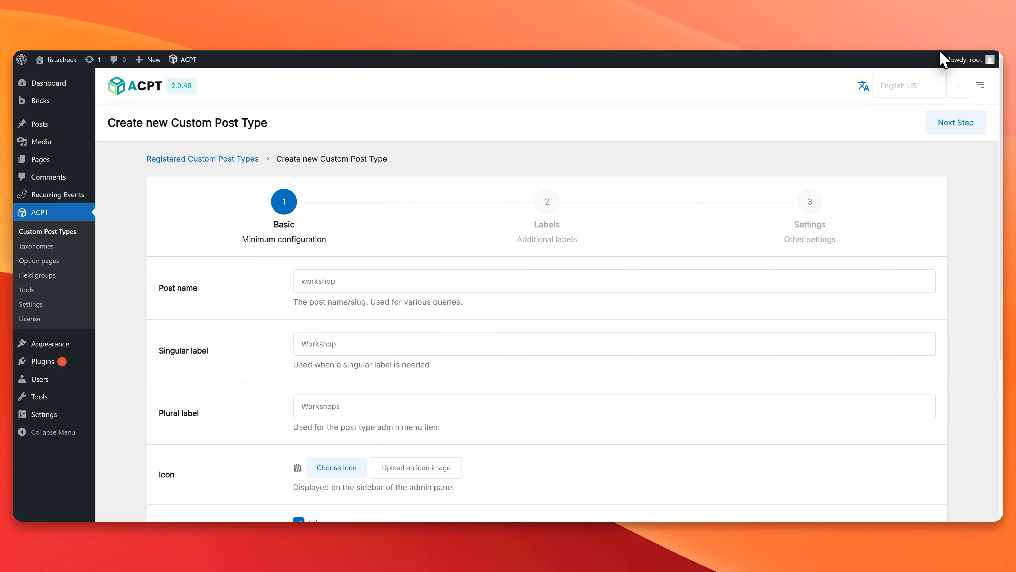
click(970, 127)
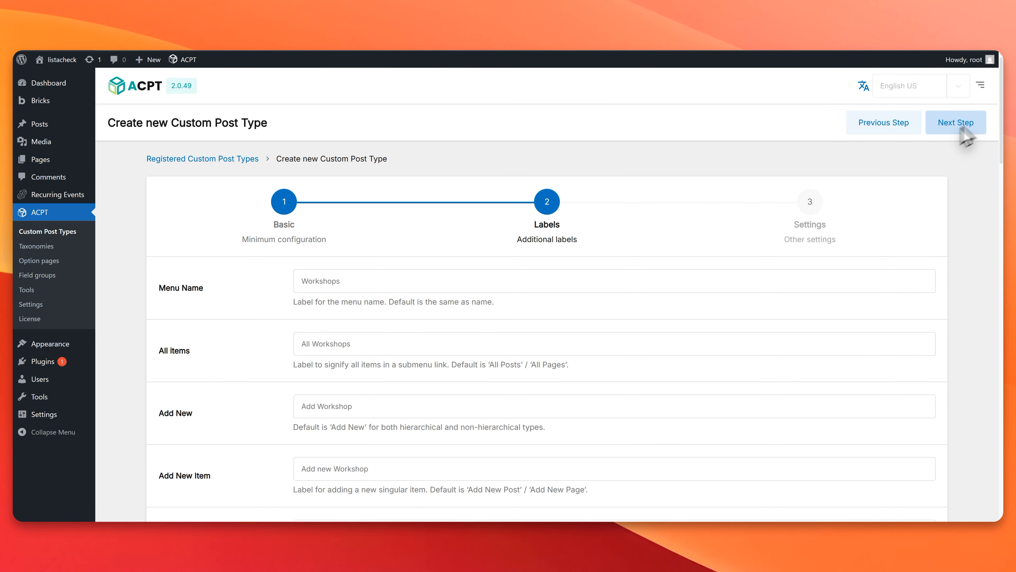
scroll(722, 312, down, 12)
scroll(718, 306, down, 4)
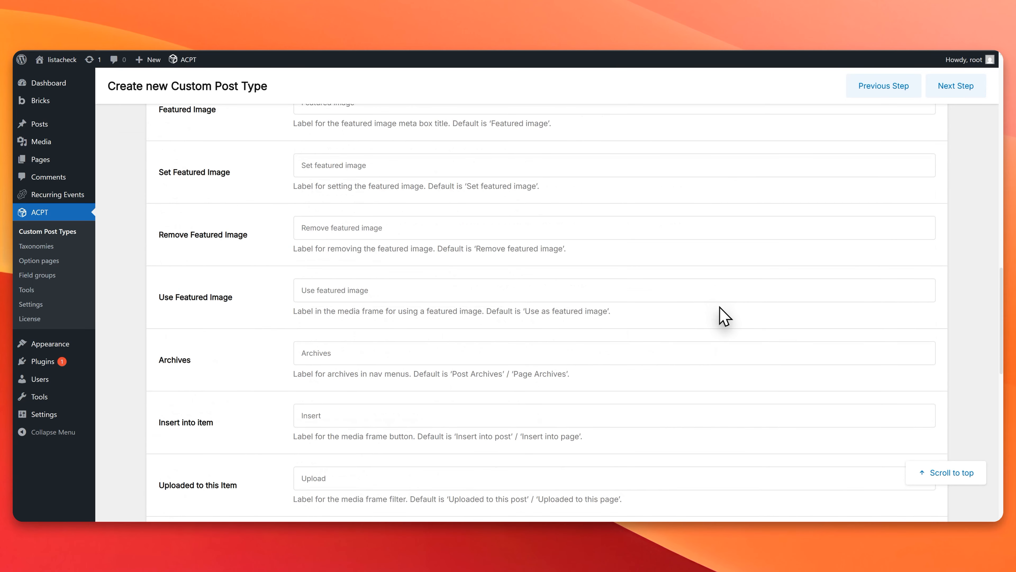
scroll(721, 312, up, 15)
click(952, 125)
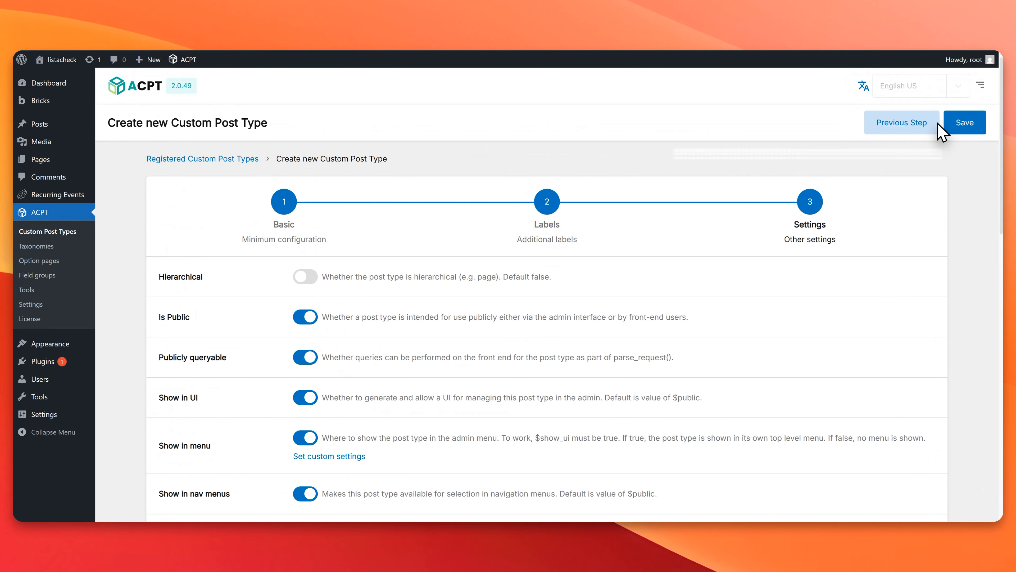
Step: Review the visibility, archive and rewrite options, keep their defaults and save the workshop post type
scroll(369, 370, down, 3)
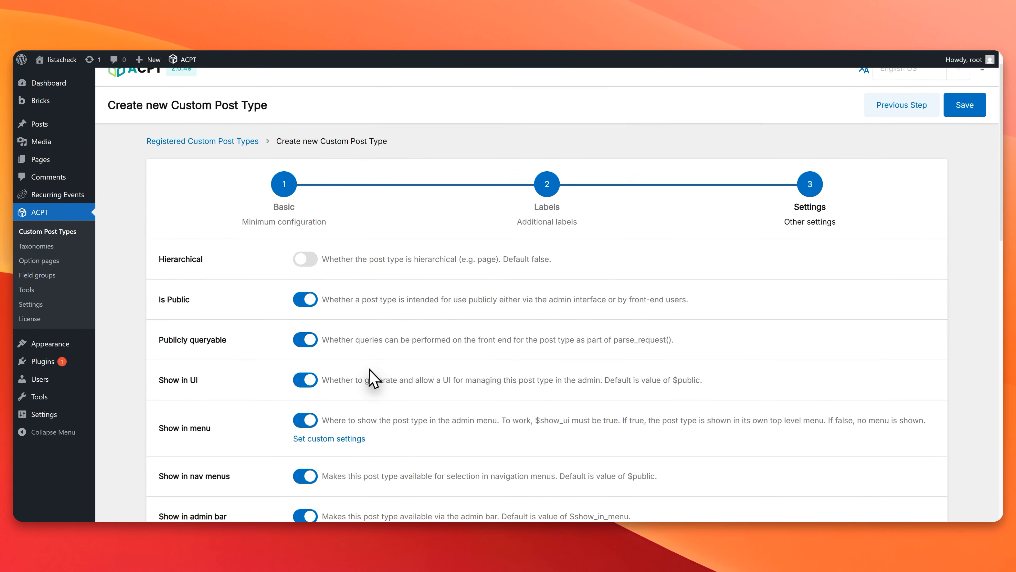
scroll(369, 371, down, 8)
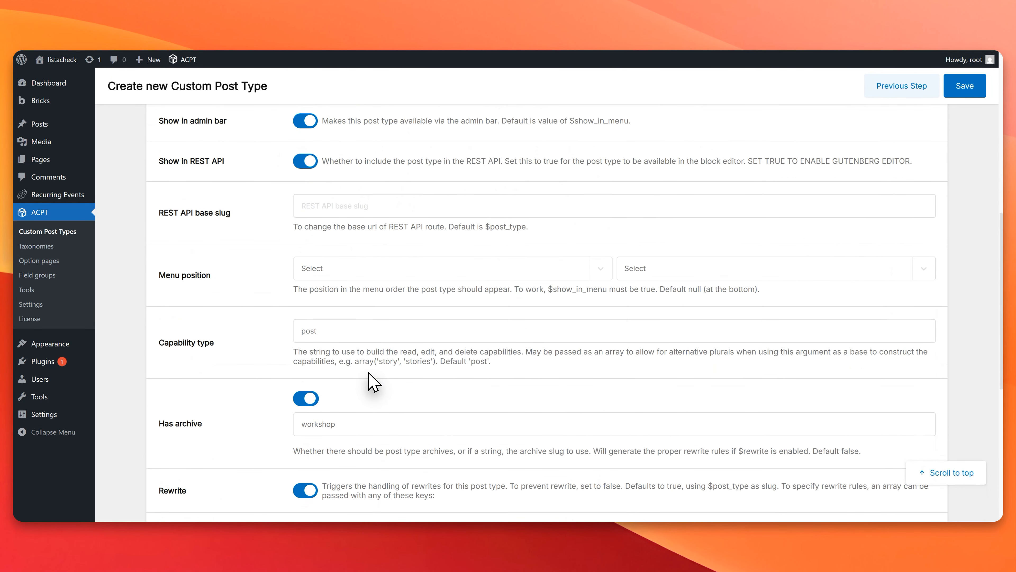
scroll(372, 382, down, 3)
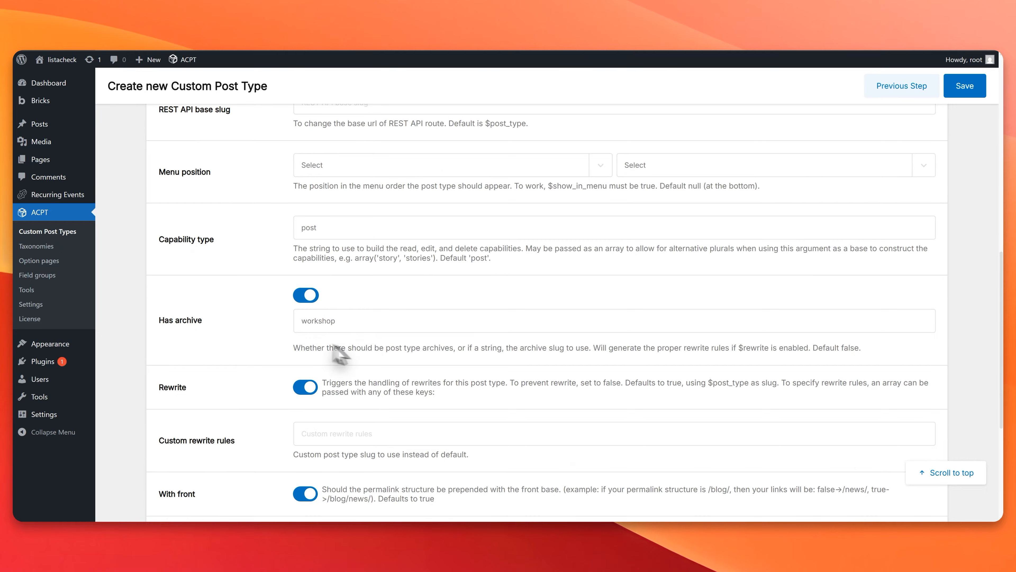
scroll(394, 361, down, 7)
scroll(835, 356, up, 10)
scroll(961, 174, up, 8)
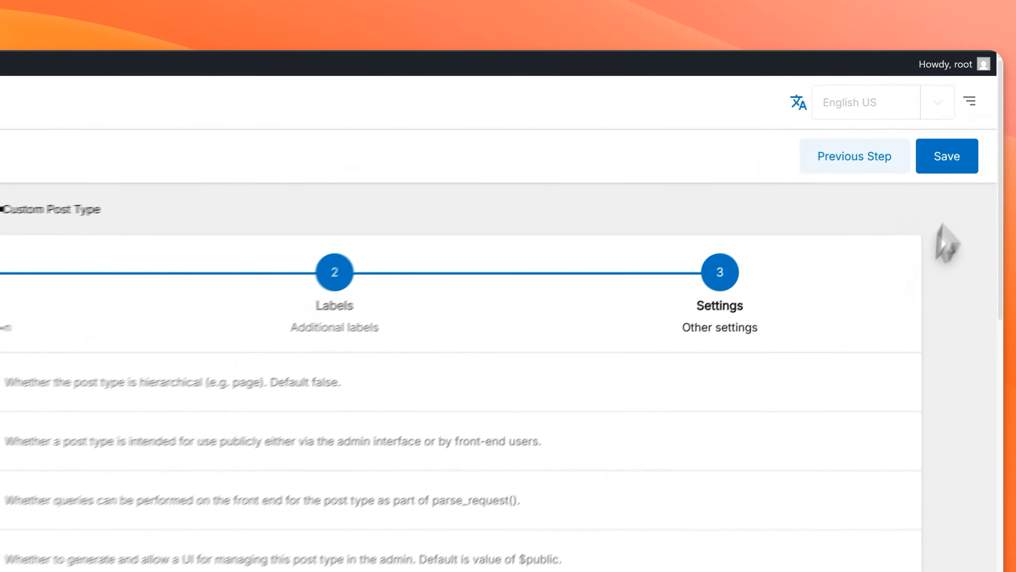
click(963, 85)
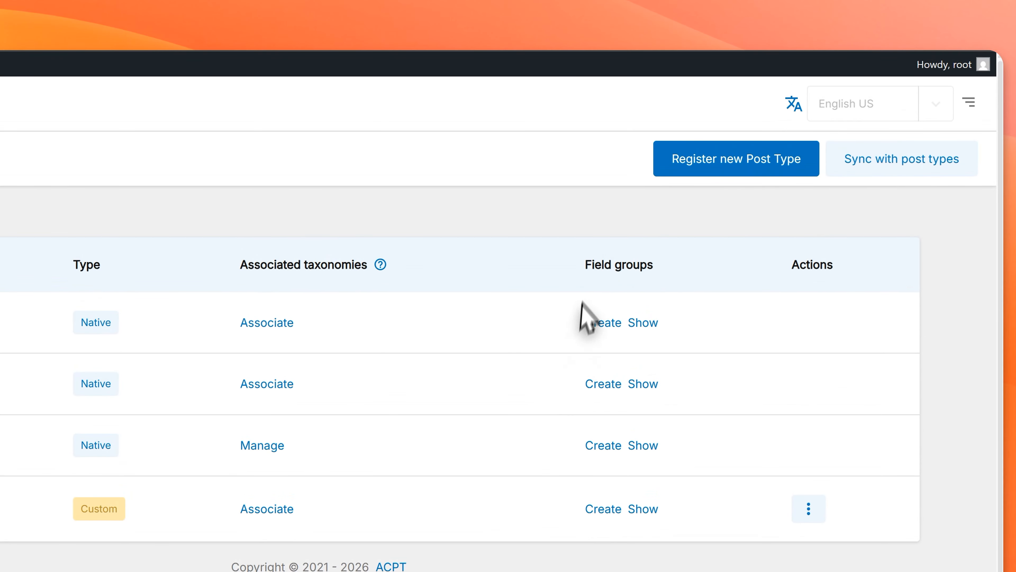
Step: Create a new field group for the custom Workshops post type
drag(599, 152, 691, 151)
click(690, 150)
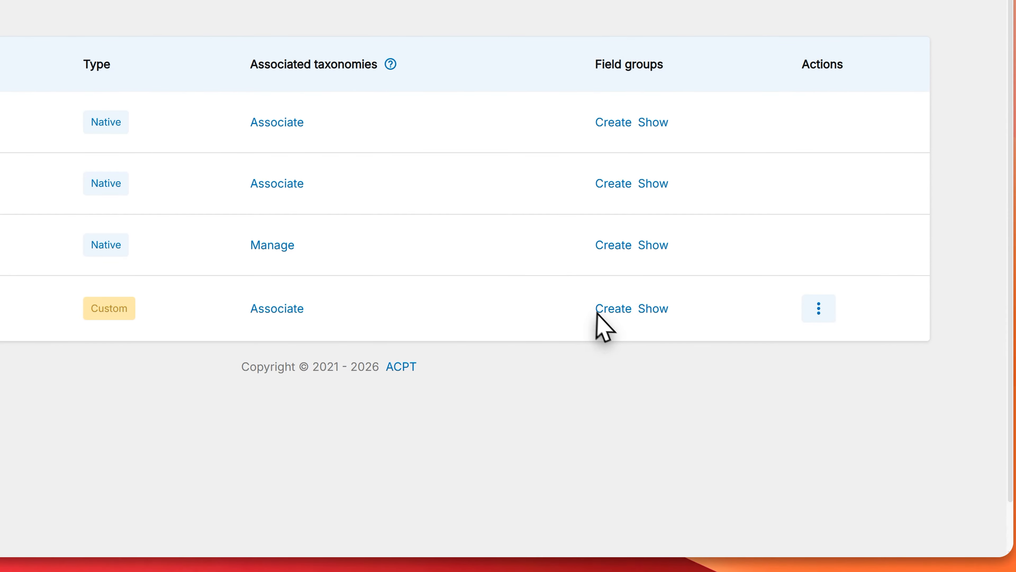
click(607, 311)
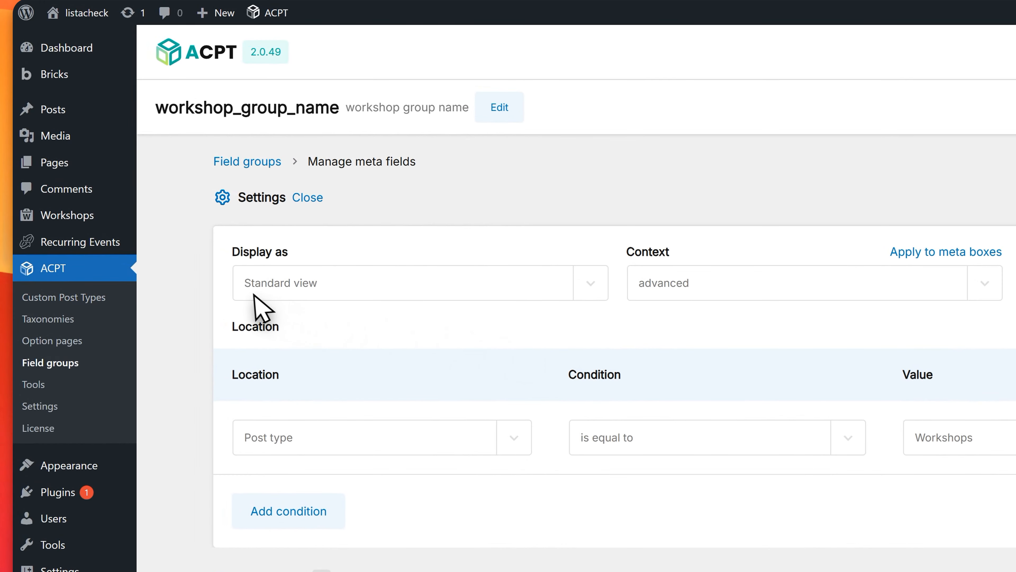
Step: Examine the field group's display options and its location rule for the post type, including the available values
click(312, 292)
click(374, 308)
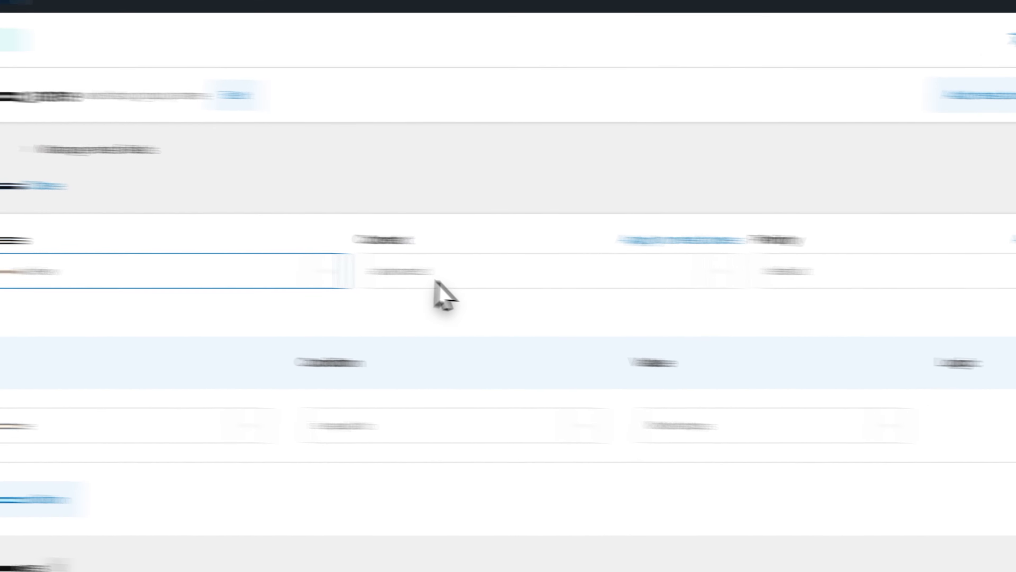
scroll(731, 348, down, 4)
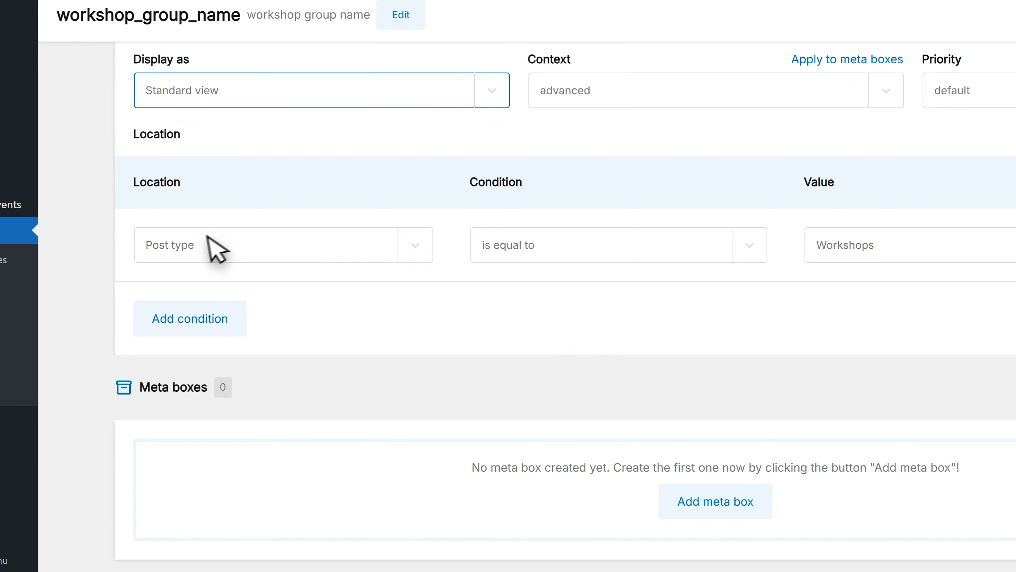
click(207, 245)
click(206, 246)
click(878, 250)
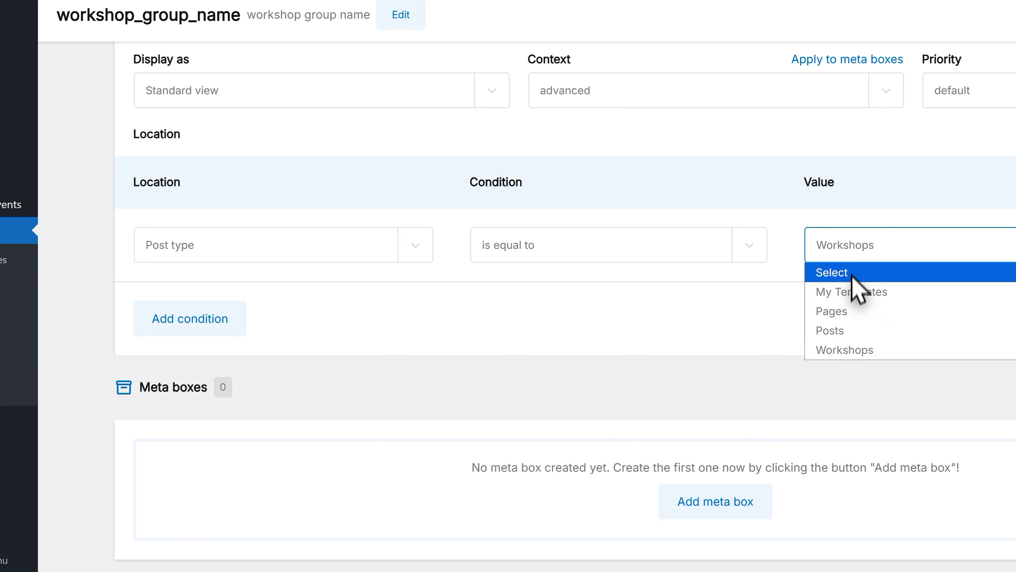
click(854, 253)
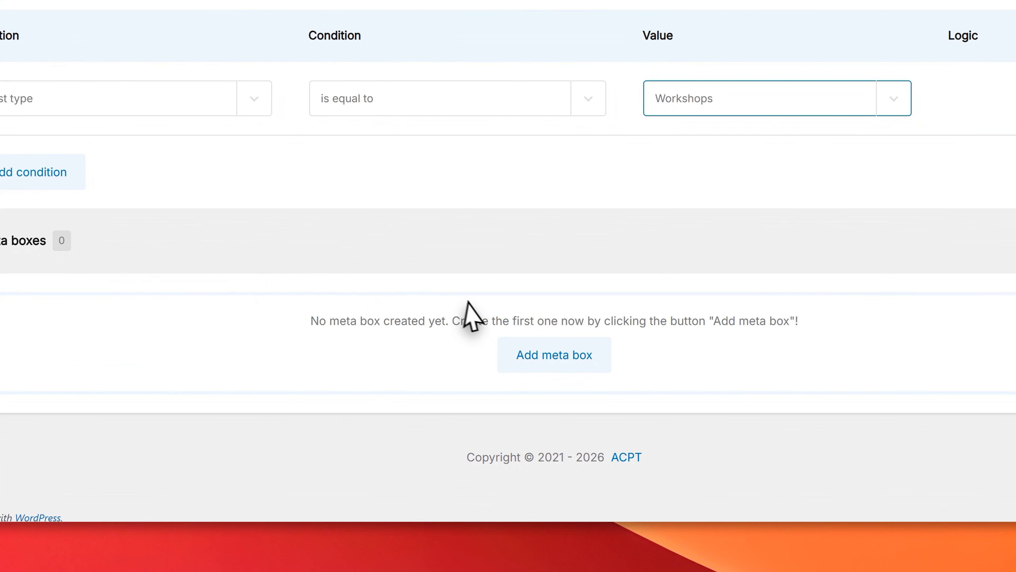
Step: Add a meta box to the field group and name it Workshop Metabox
click(524, 343)
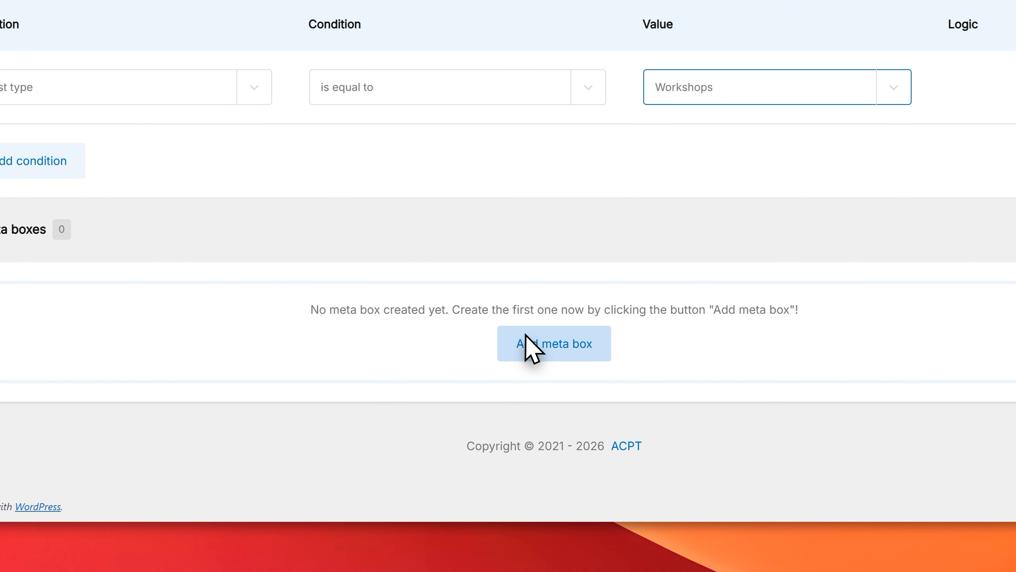
click(176, 212)
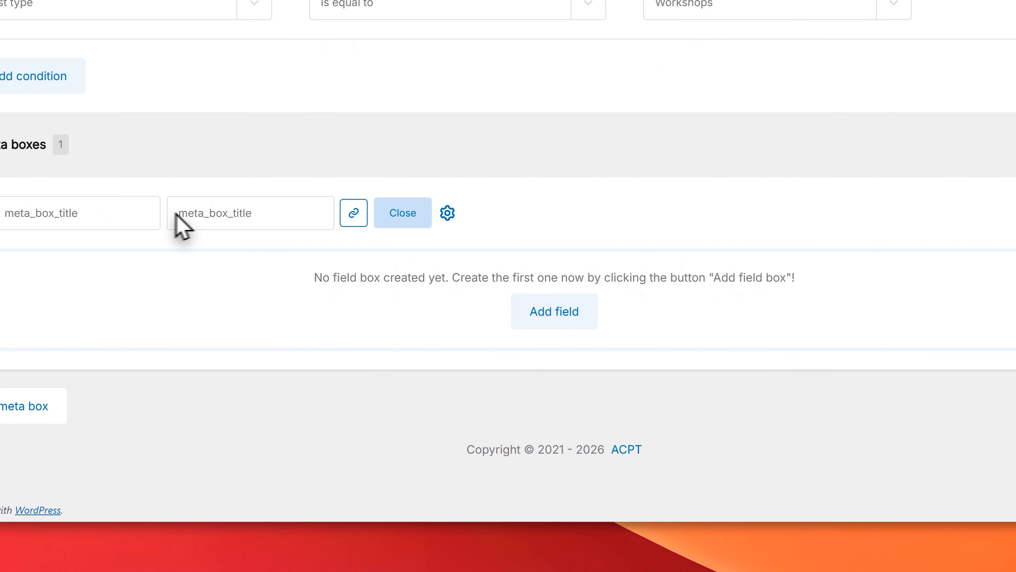
click(53, 210)
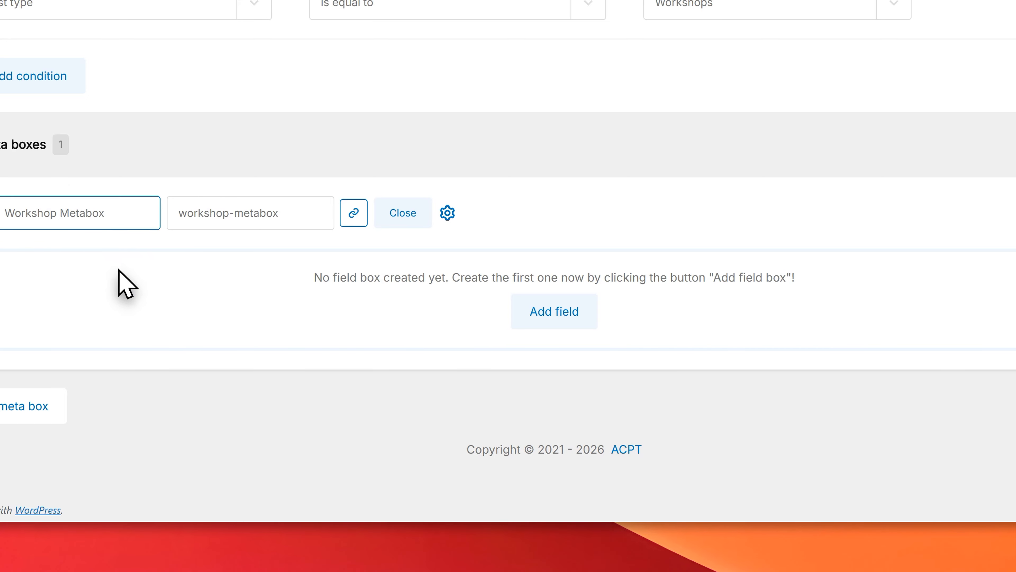
Step: Add a field to the Workshop Metabox and label it Workshop Start Time
click(558, 315)
scroll(556, 316, down, 8)
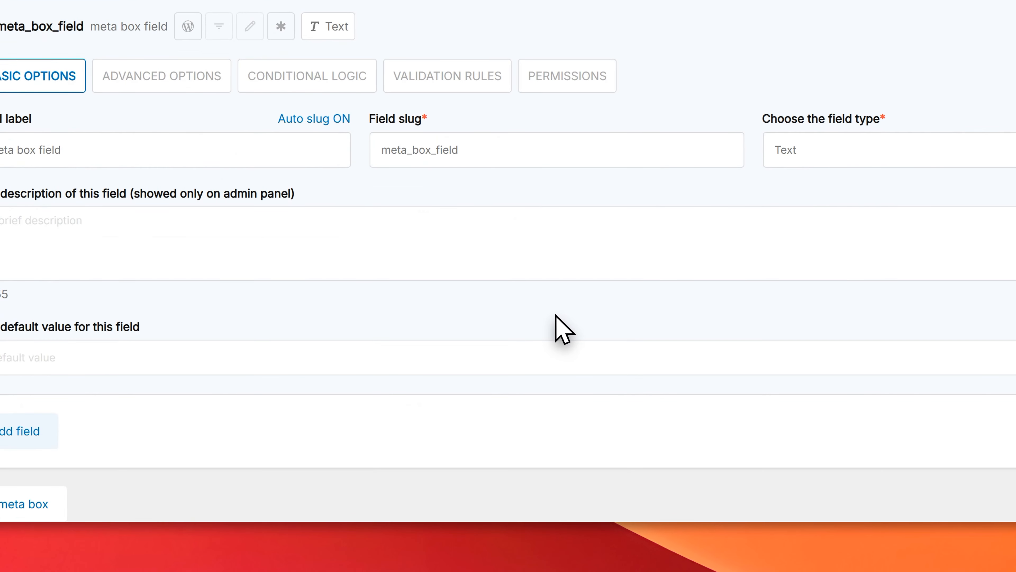
scroll(556, 315, up, 2)
triple_click(58, 138)
text(Start Time)
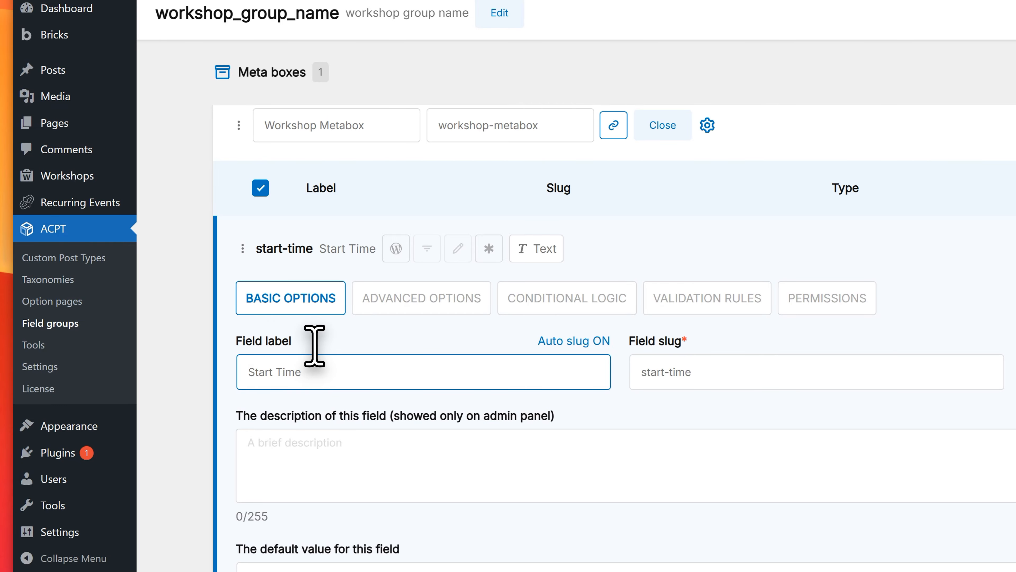
key(Home)
text(Woe)
text(rshop)
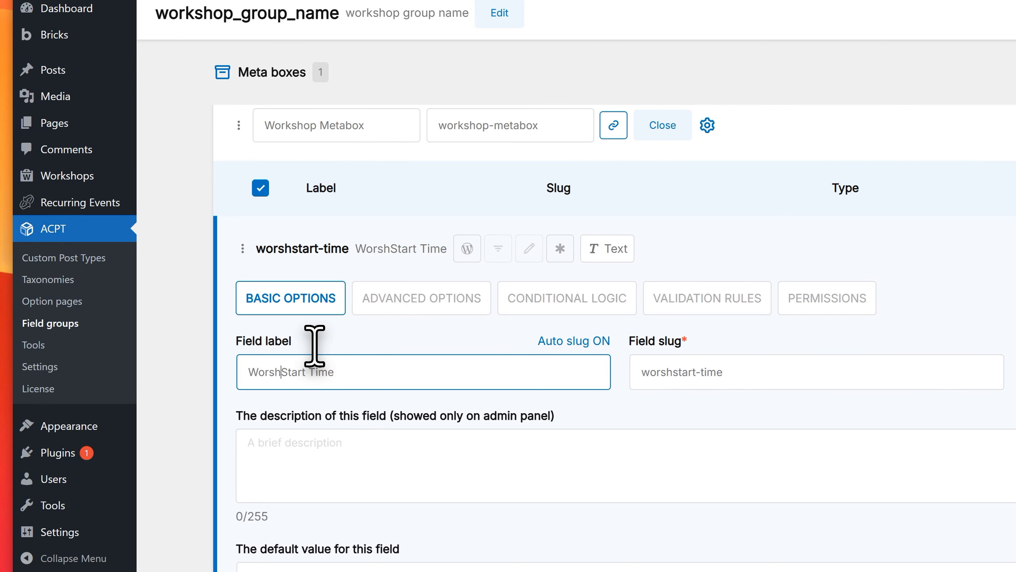
click(267, 365)
text(k)
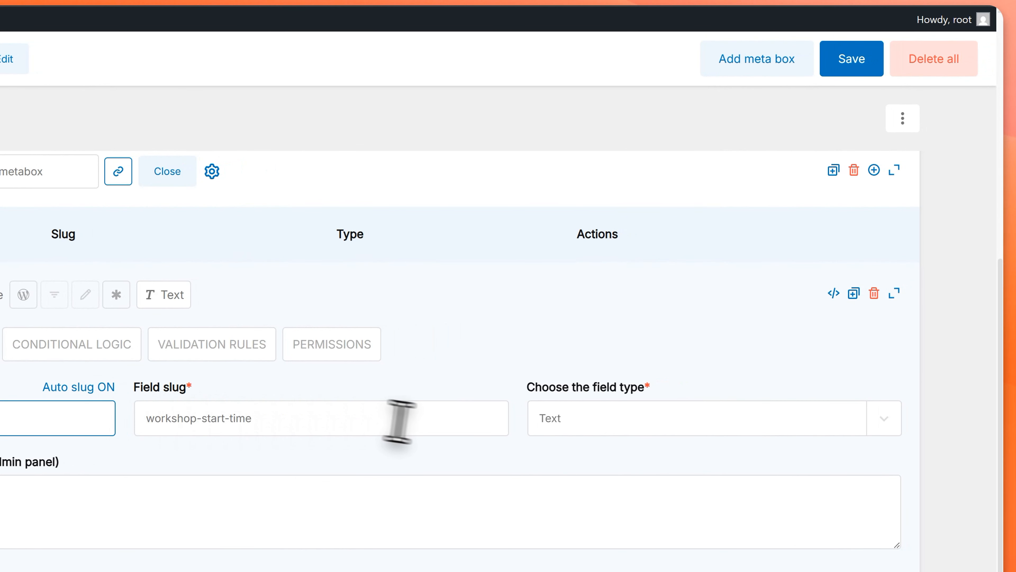
Step: Set the field type of Workshop Start Time to Time
click(605, 428)
scroll(615, 347, down, 15)
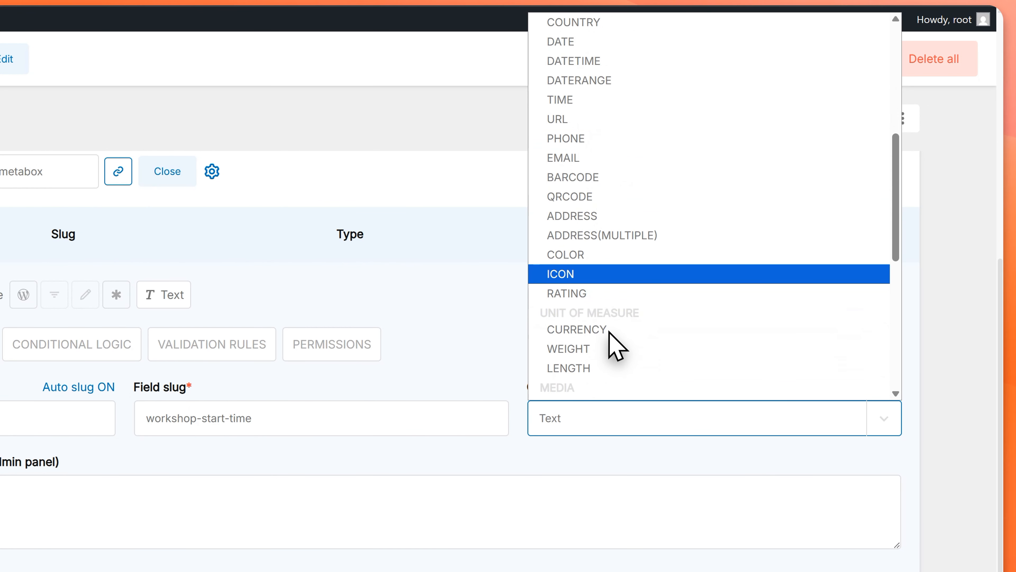
scroll(615, 346, down, 1)
scroll(609, 332, up, 6)
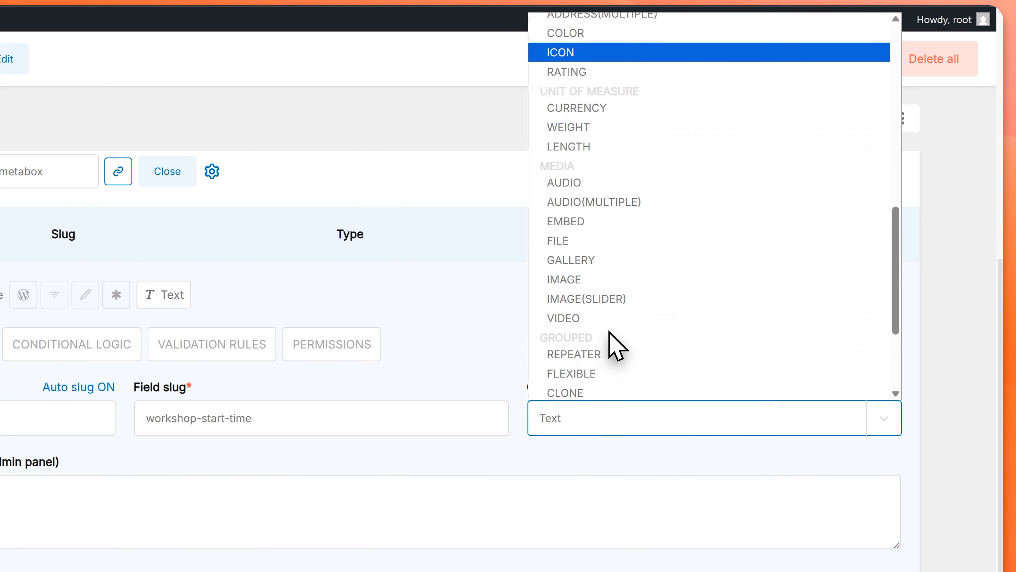
key(t)
key(i)
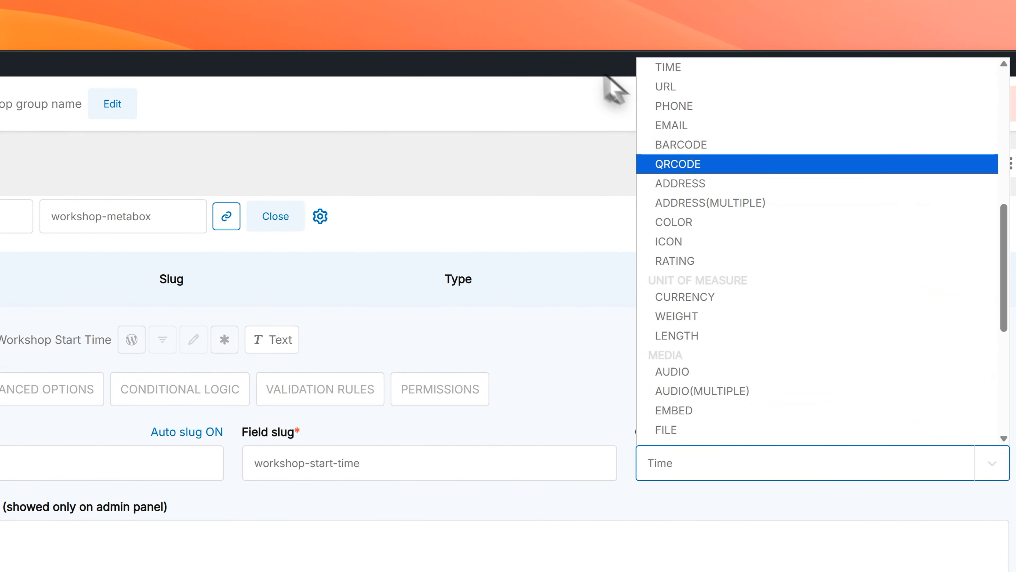
click(512, 83)
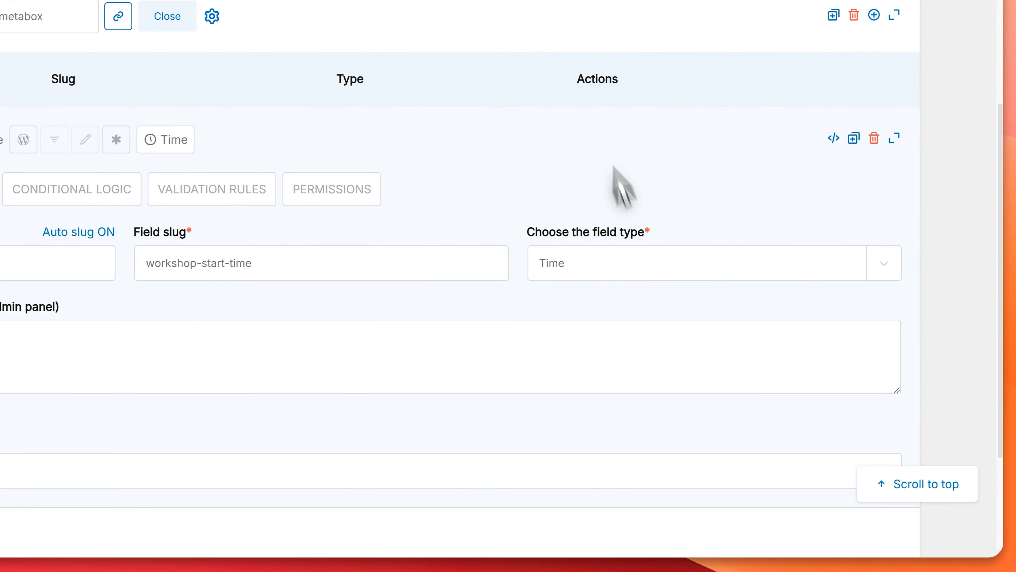
click(729, 475)
click(620, 271)
click(582, 289)
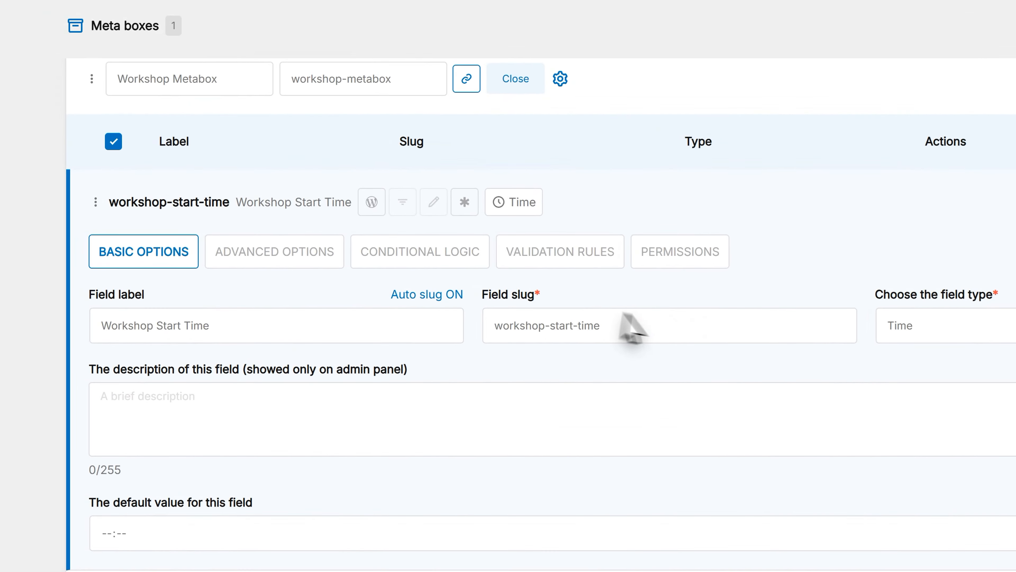
scroll(214, 246, down, 5)
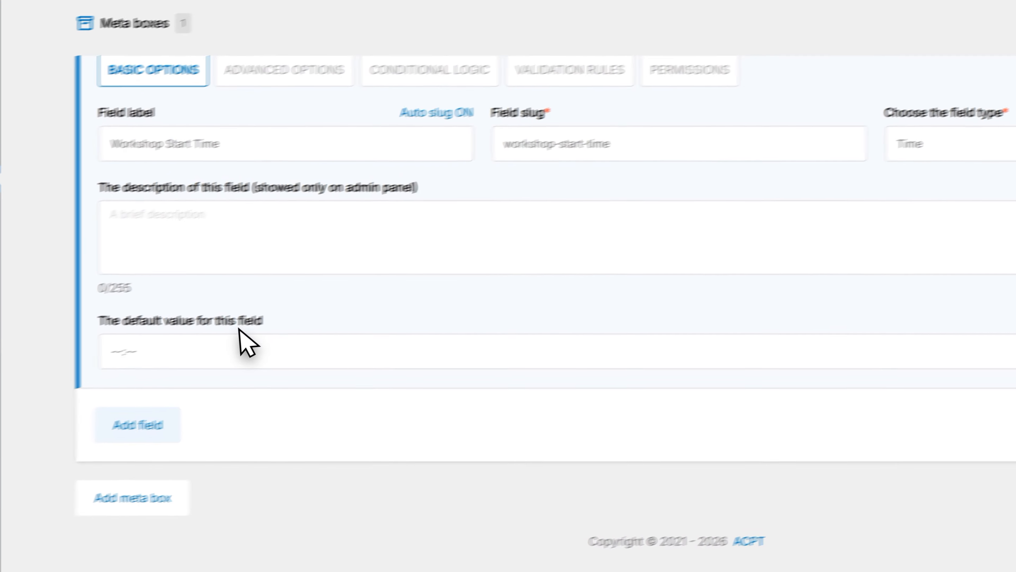
Step: Add a second field to the Workshop Metabox and label it Workshop End Time
scroll(461, 295, up, 5)
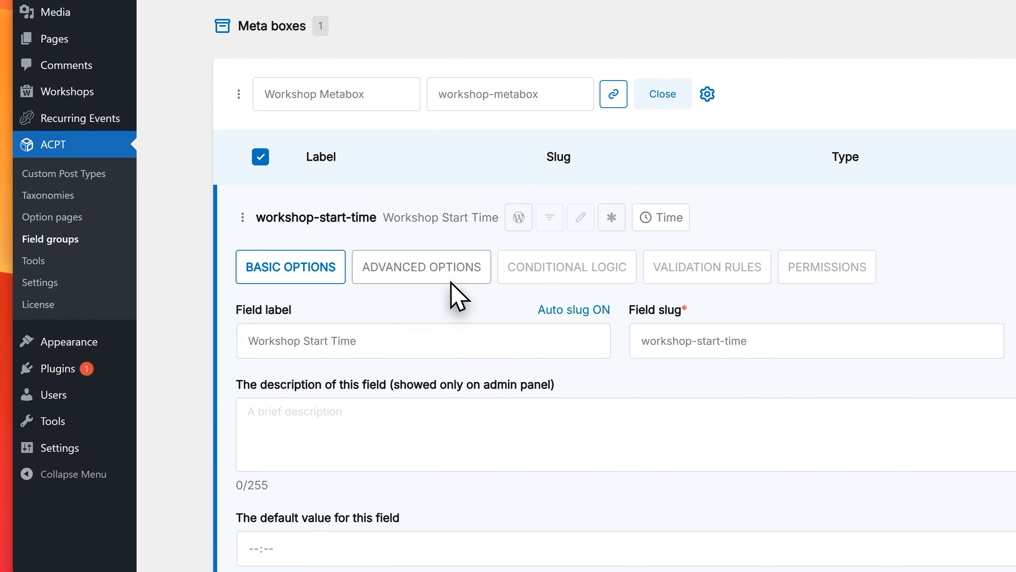
scroll(440, 298, down, 5)
click(277, 394)
scroll(460, 313, down, 5)
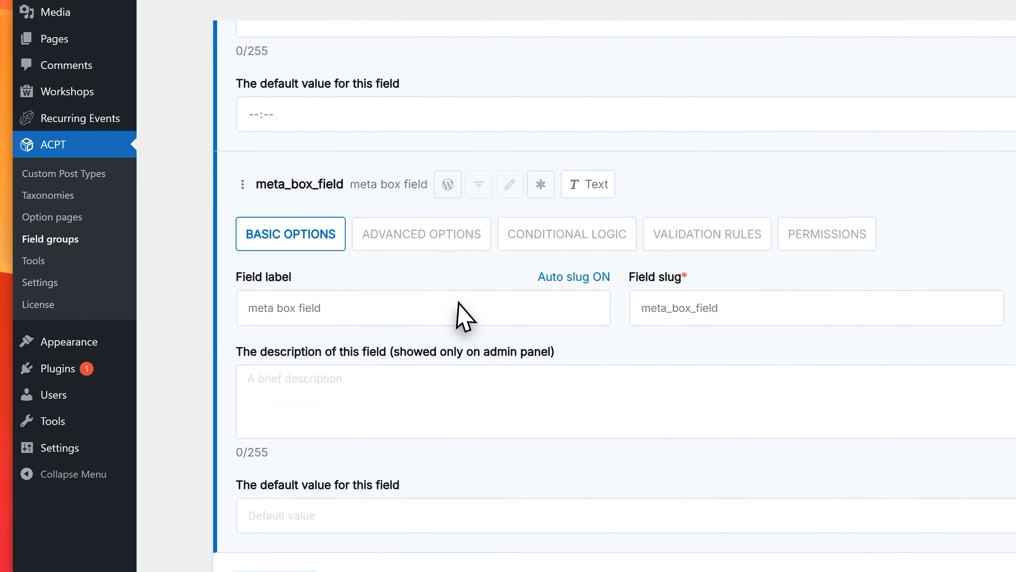
click(313, 276)
text(End Stim)
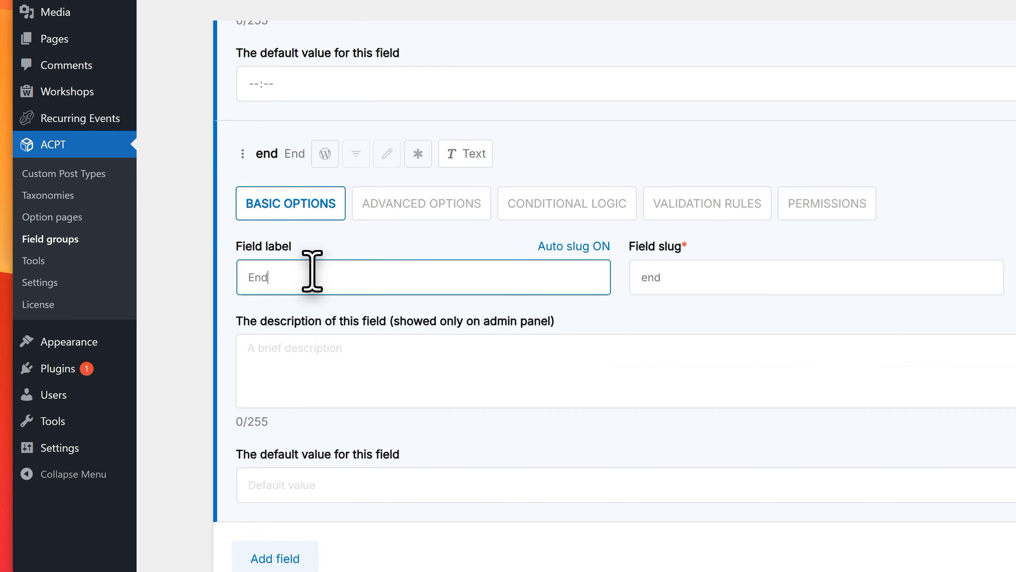
key(BackSpace)
key(BackSpace)
key(BackSpace)
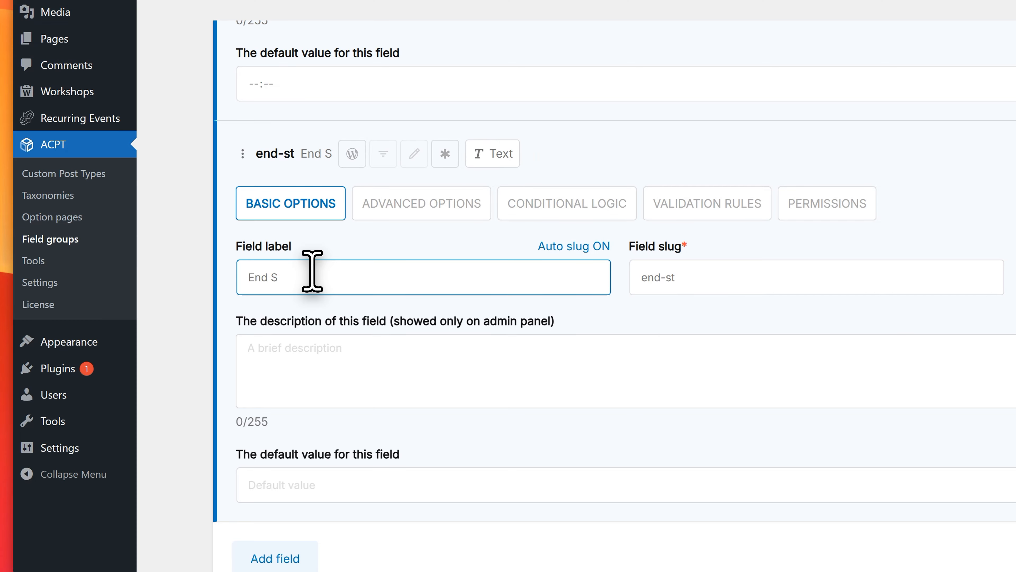
text(Time)
key(Home)
text(Wor)
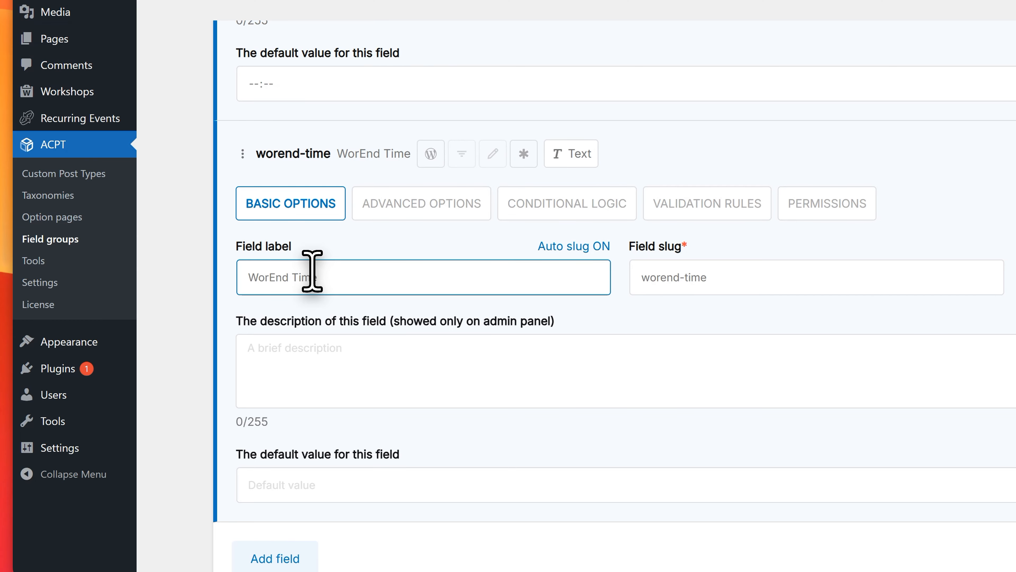
text(kshop)
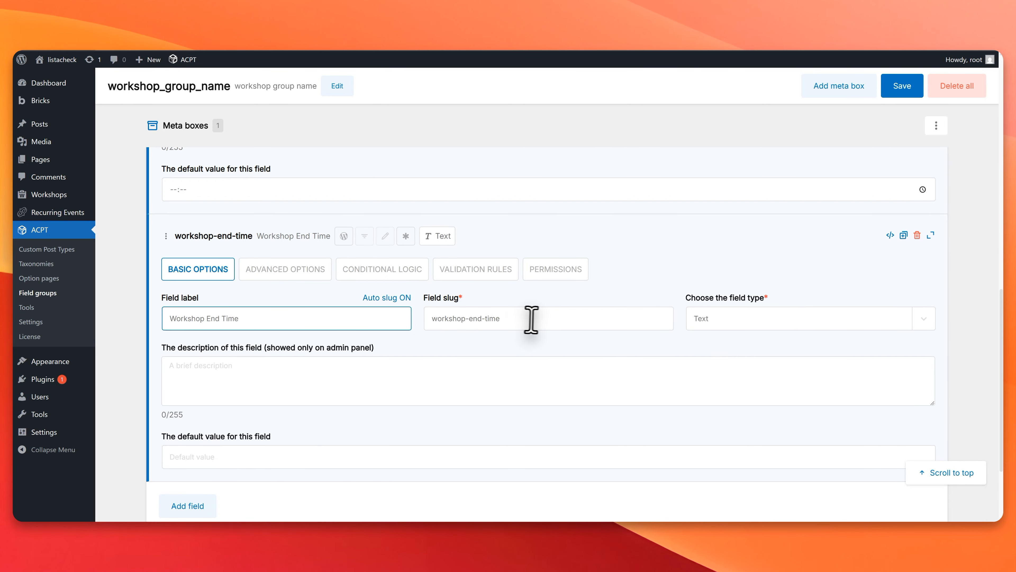
Step: Set the field type of Workshop End Time to Time
click(748, 323)
text(time)
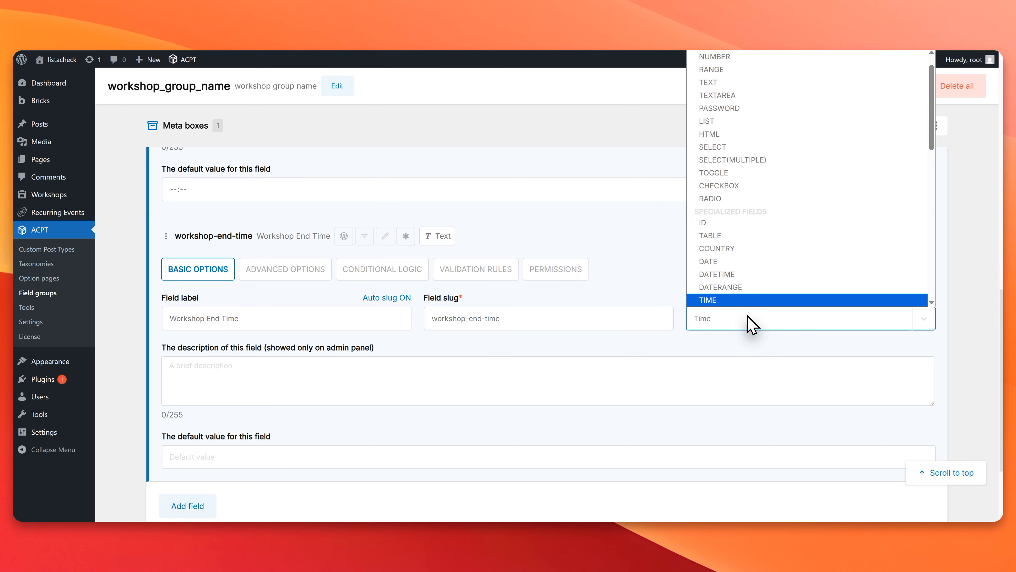
key(Return)
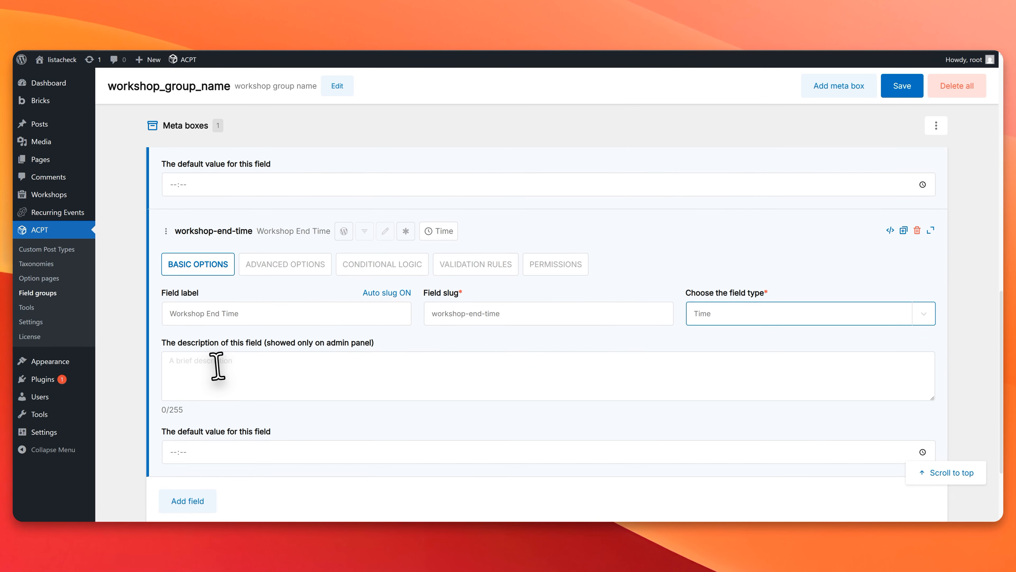
Step: Set the time format of the Workshop End Time field to g:i A (ex. 9:18 PM)
scroll(218, 363, down, 3)
click(233, 353)
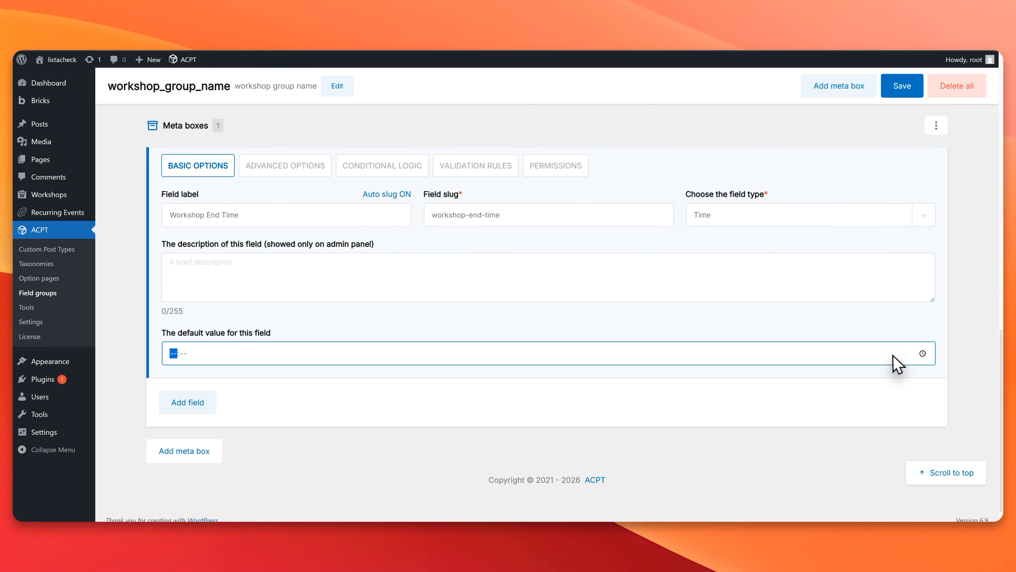
click(301, 373)
scroll(302, 374, down, 8)
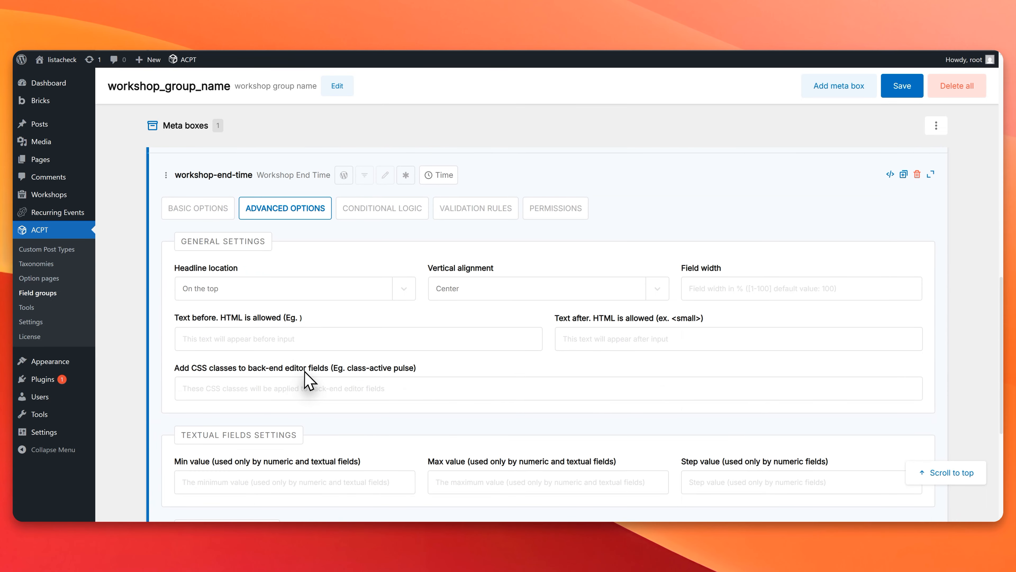
click(301, 420)
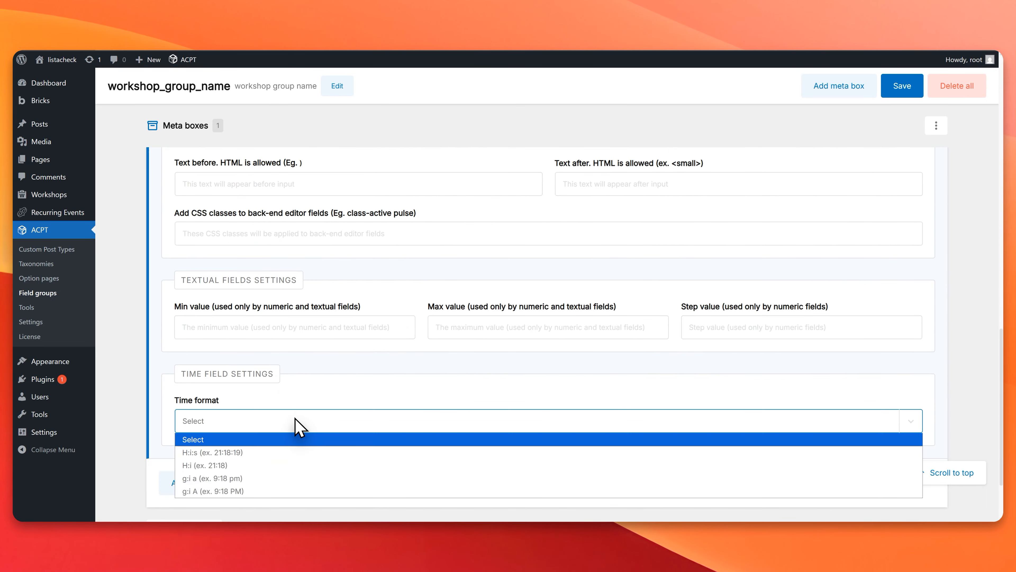
scroll(294, 424, down, 3)
click(252, 334)
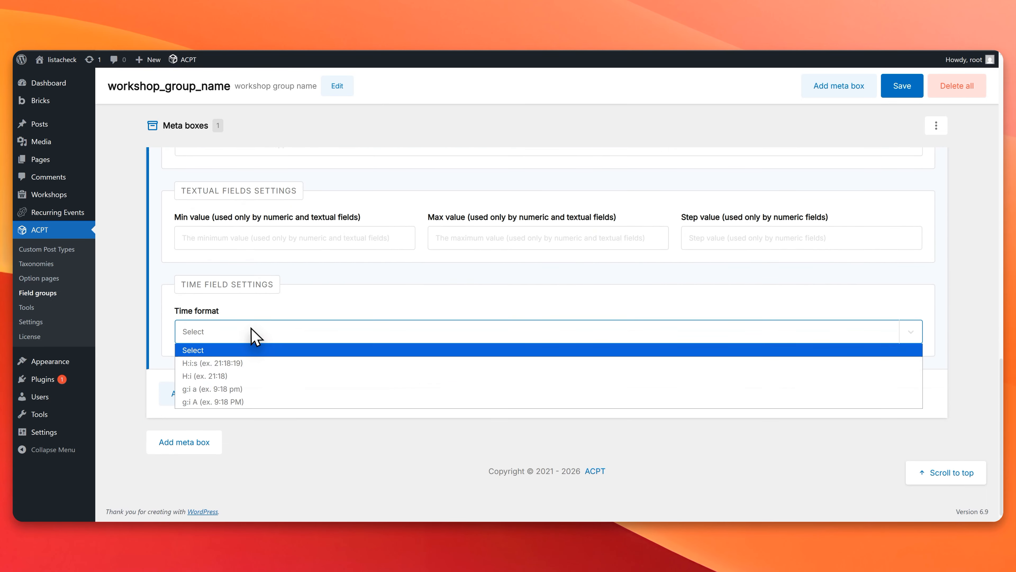
click(252, 401)
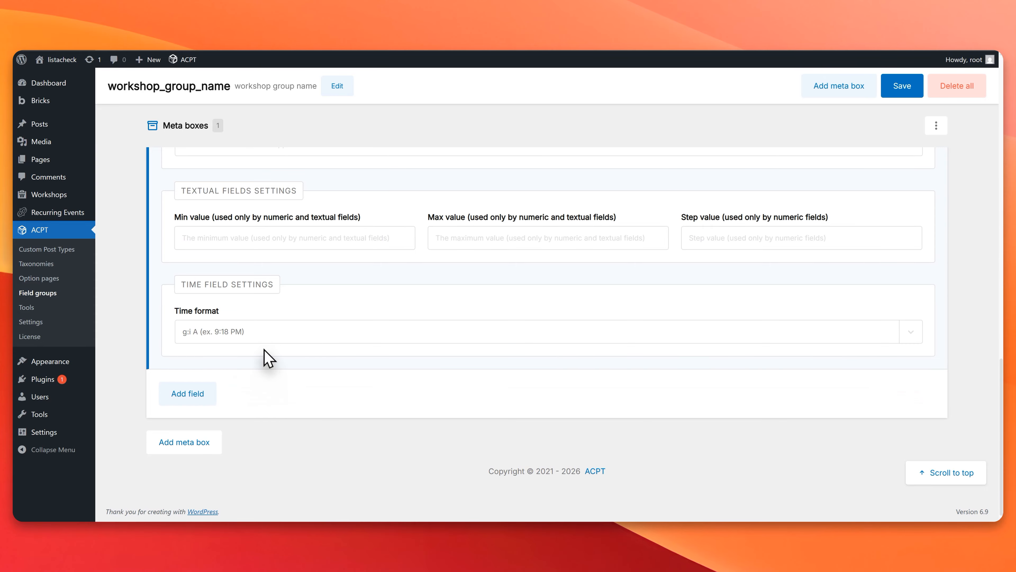
Step: Set the time format of the Workshop Start Time field to g:i A (ex. 9:18 PM)
scroll(271, 360, up, 15)
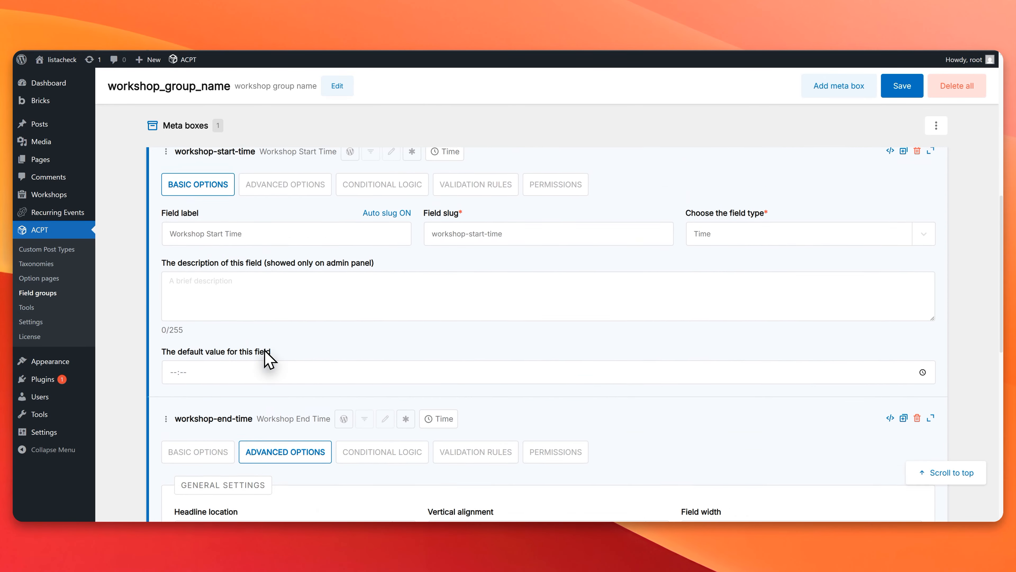
click(286, 265)
scroll(288, 284, down, 5)
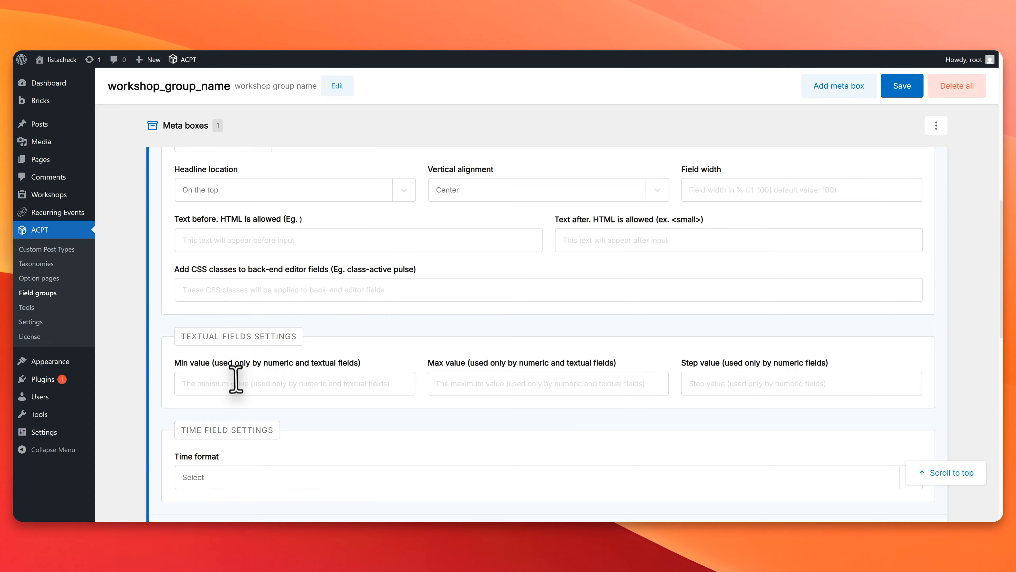
scroll(234, 374, down, 4)
click(216, 322)
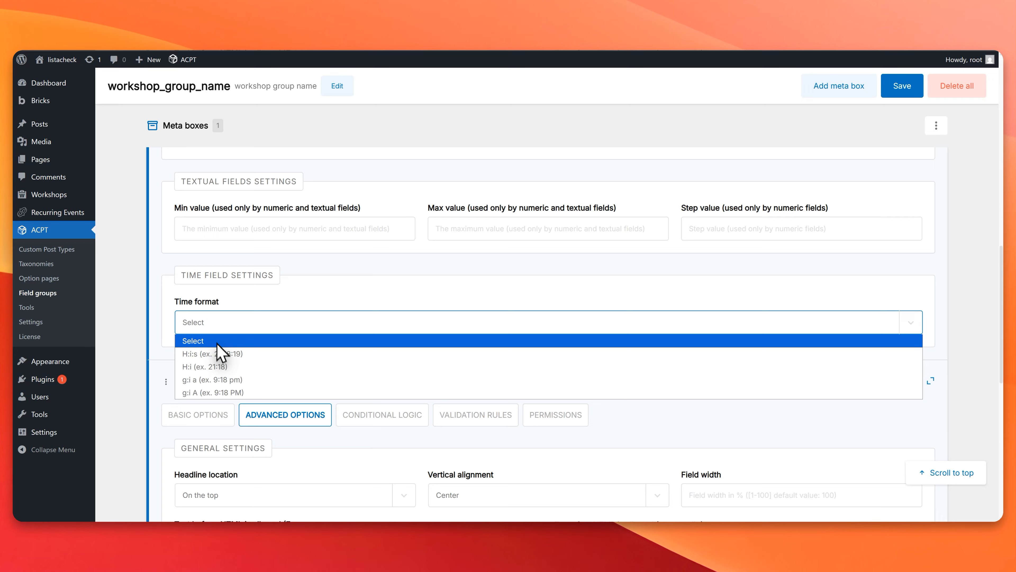
click(236, 391)
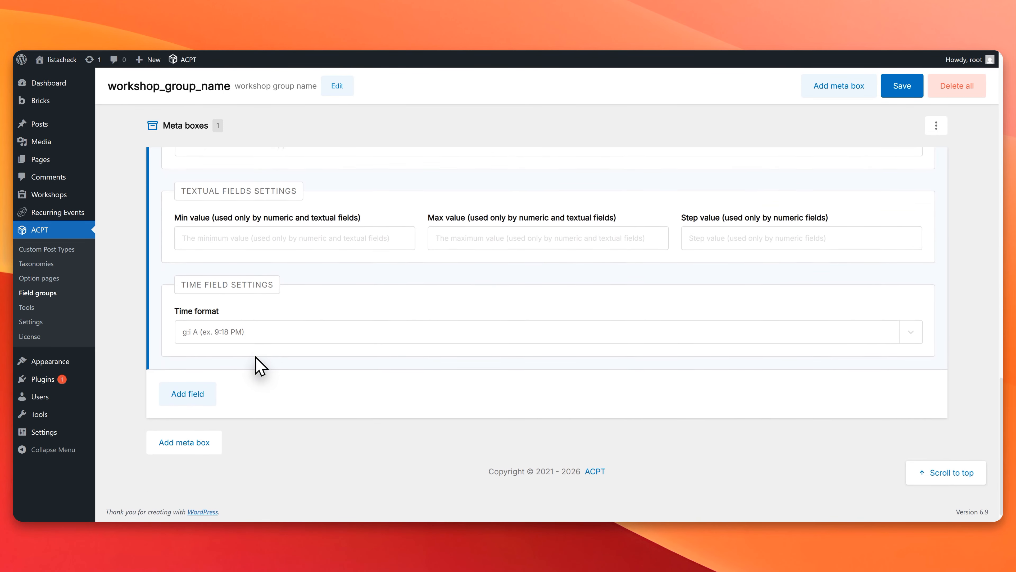
Step: Add a field labelled Workshop Start Date to the Workshop Metabox and set its field type to Date
click(182, 392)
scroll(216, 416, down, 4)
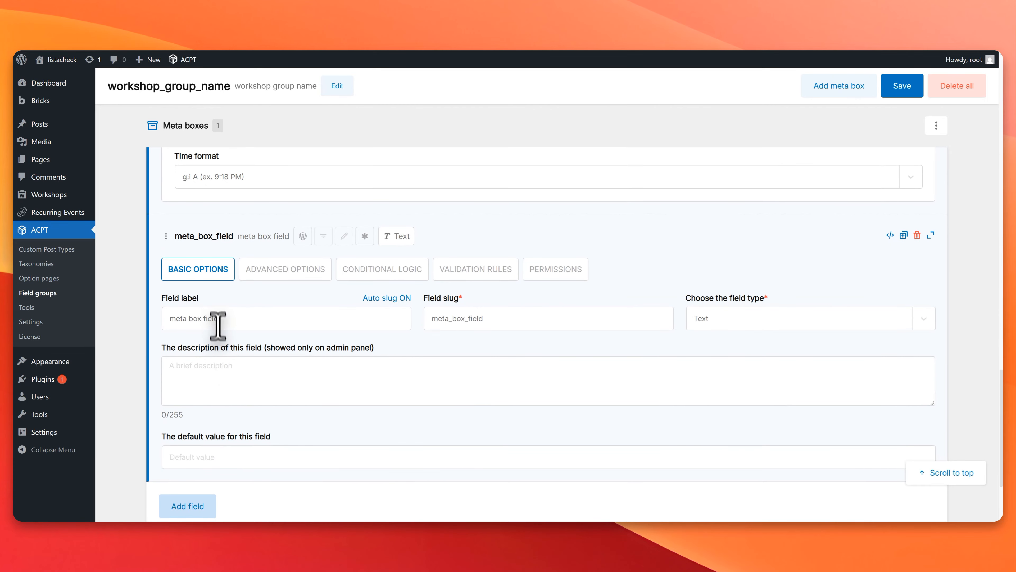
click(217, 317)
text(Workshop Start Date)
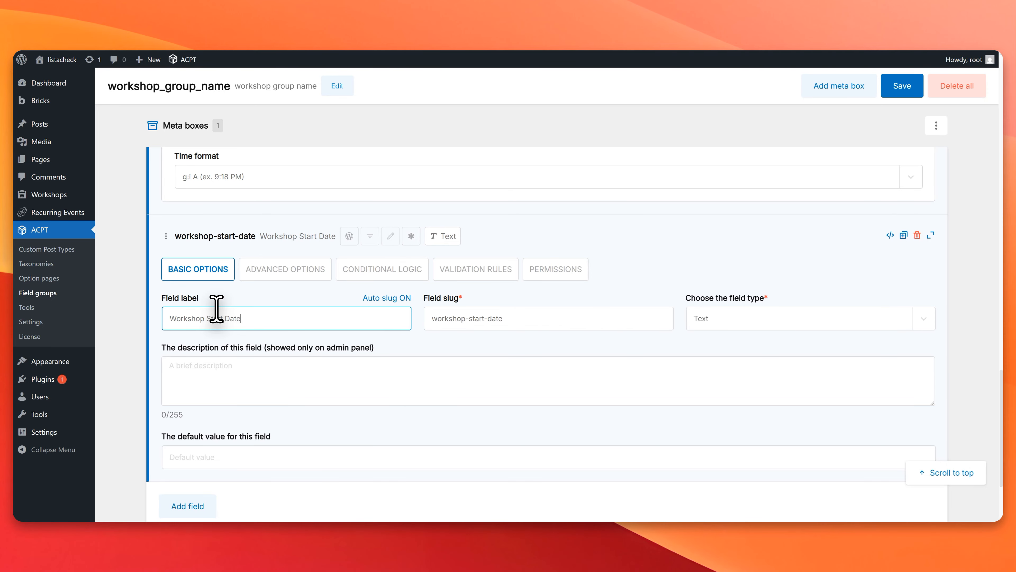
click(746, 314)
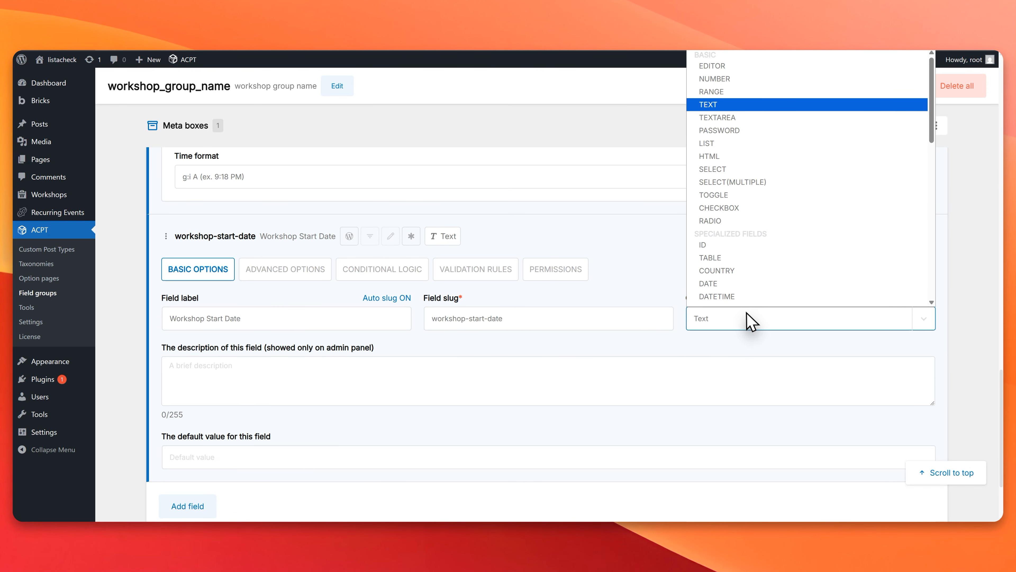
click(727, 284)
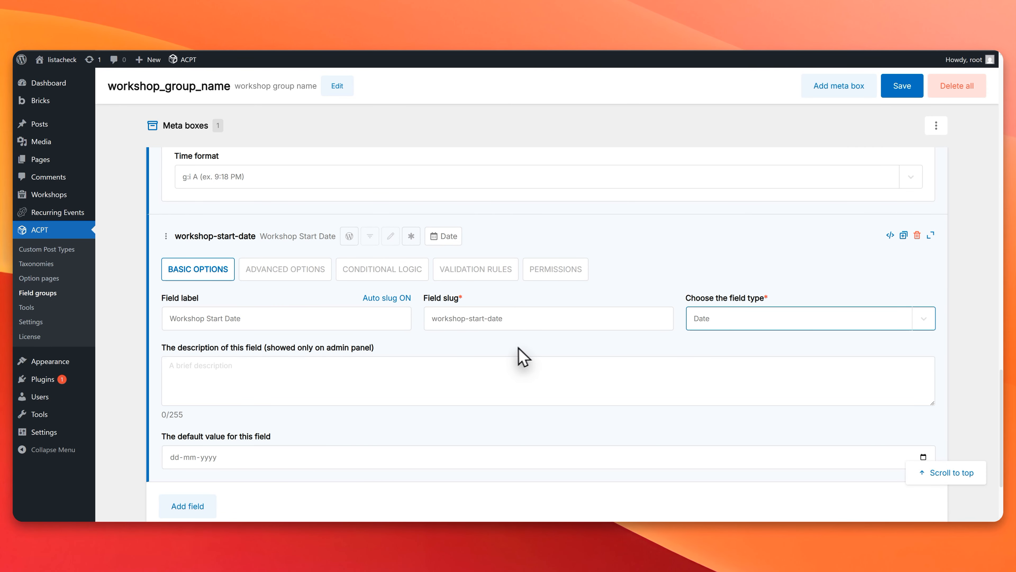
Step: Set the date format of Workshop Start Date to F j, Y (ex. July 29, 2025) and save the field group
scroll(429, 367, down, 3)
click(412, 345)
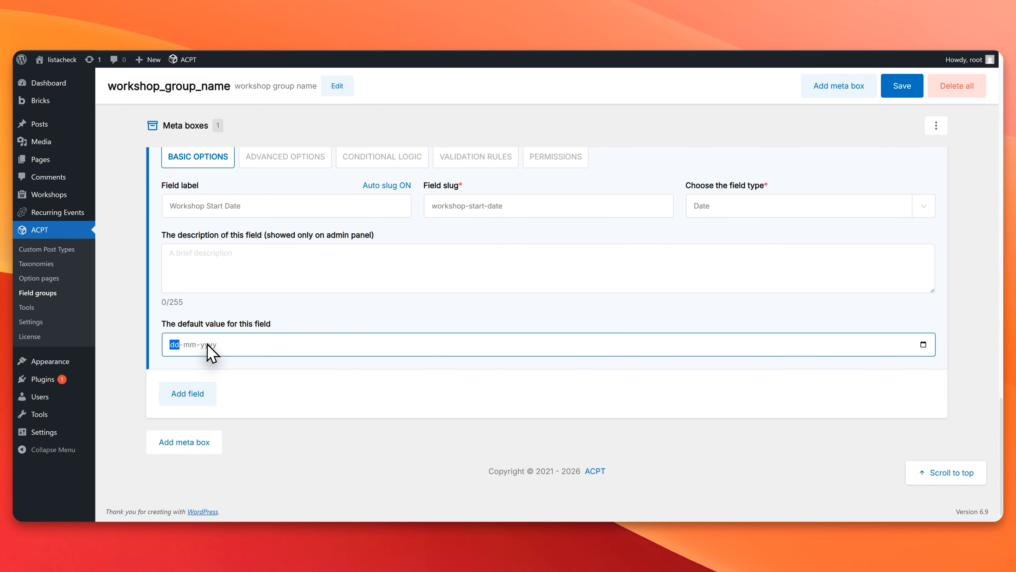
scroll(288, 352, up, 3)
click(291, 308)
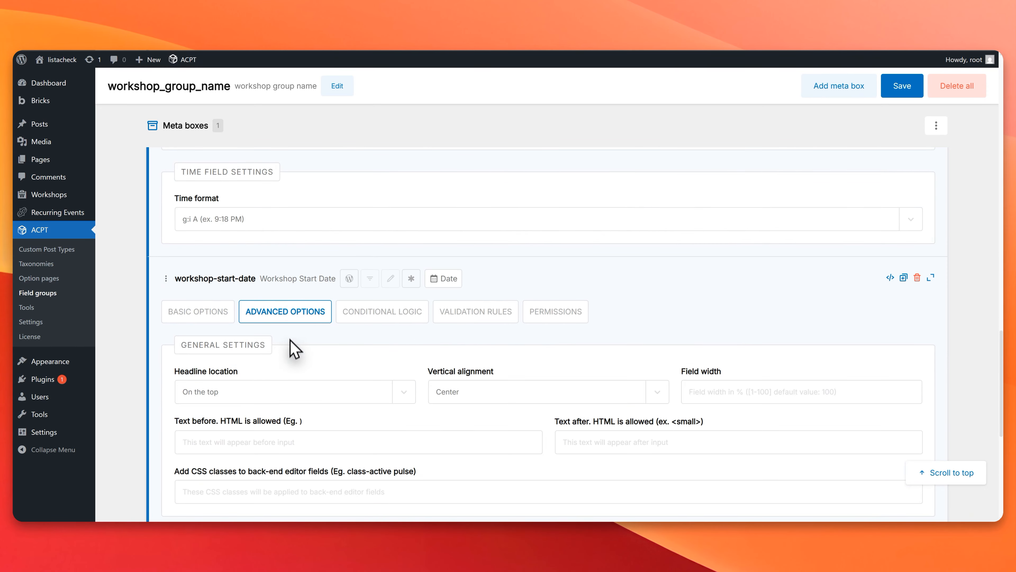
scroll(295, 345, down, 7)
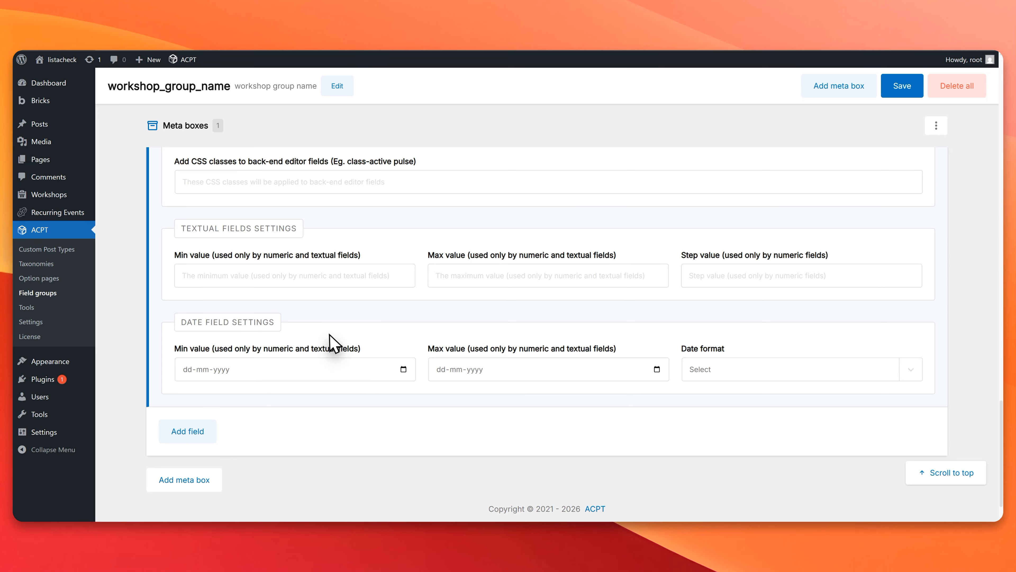
click(749, 377)
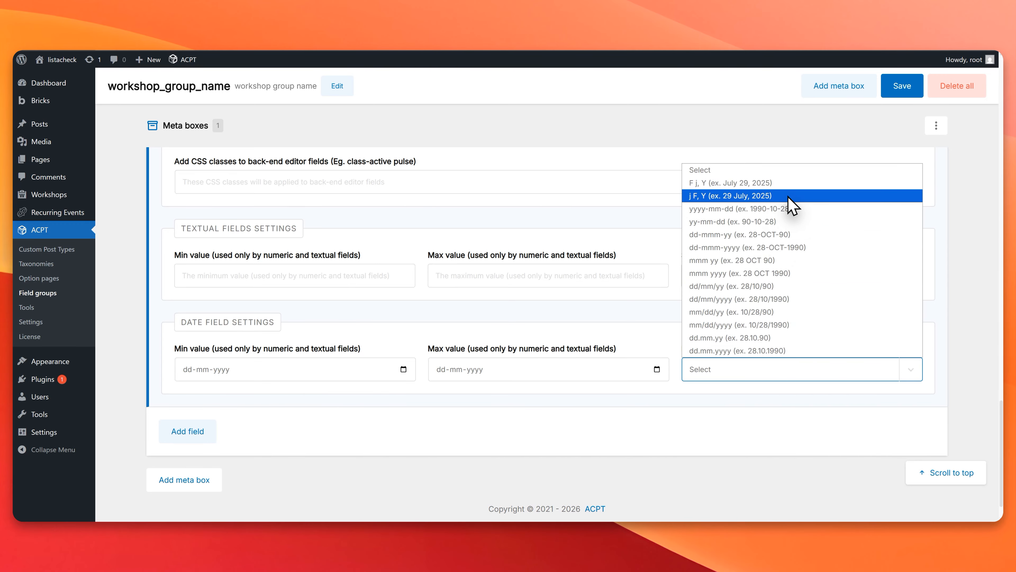
click(771, 184)
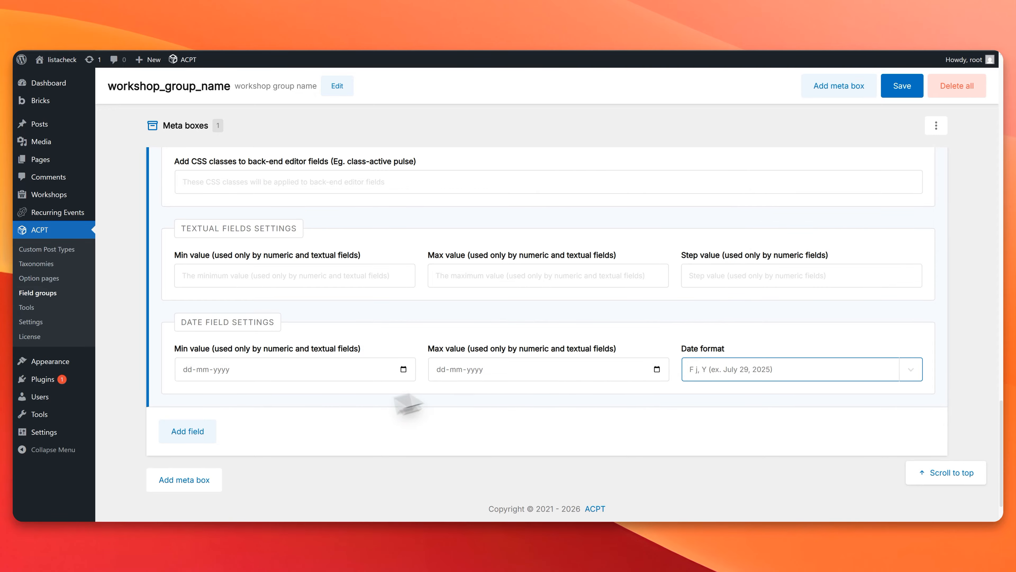
scroll(244, 444, down, 2)
scroll(247, 440, up, 5)
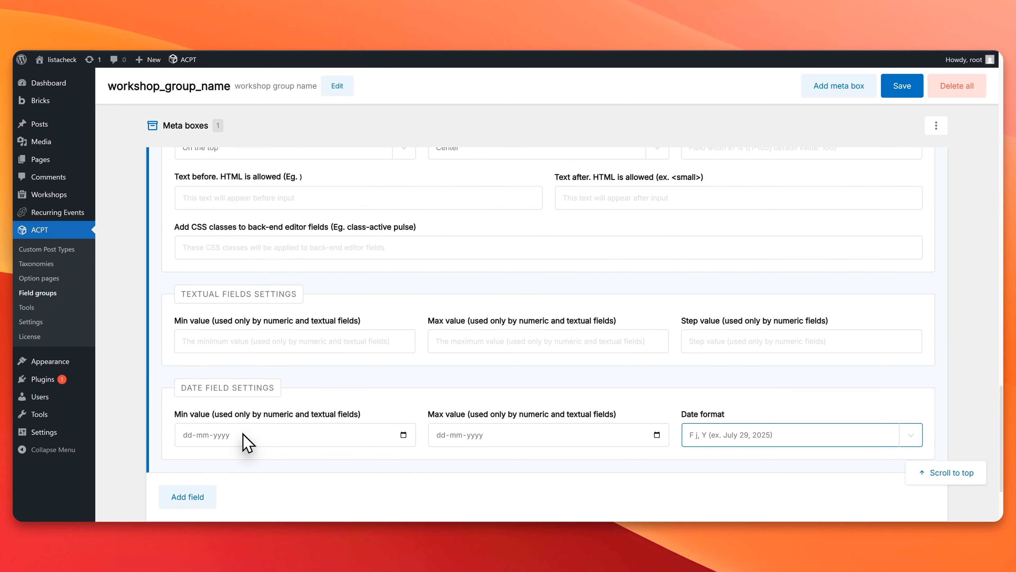
click(905, 93)
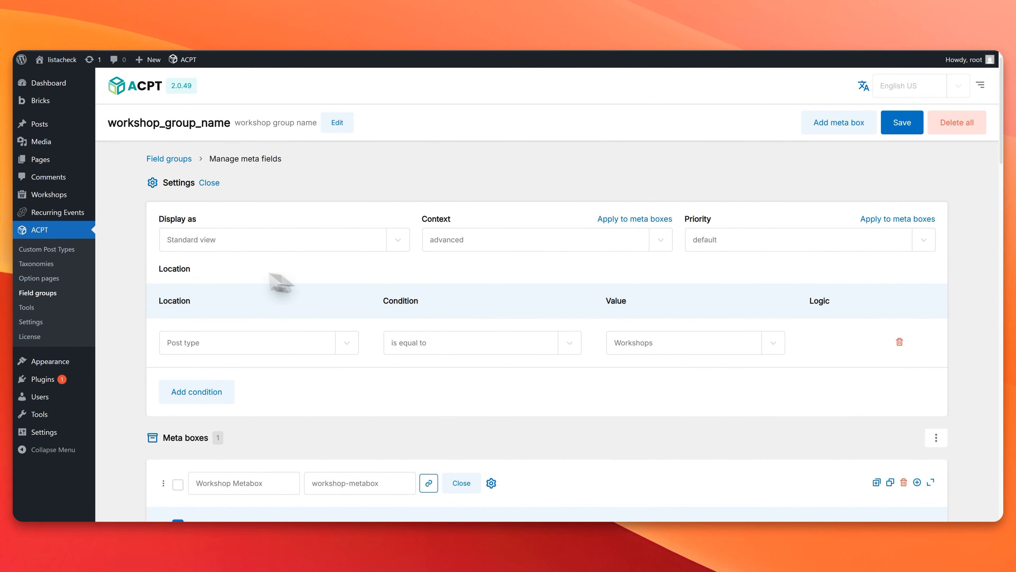
Step: Examine the Lista Recurring Events general settings to check which date and time fields its field source requires
click(118, 215)
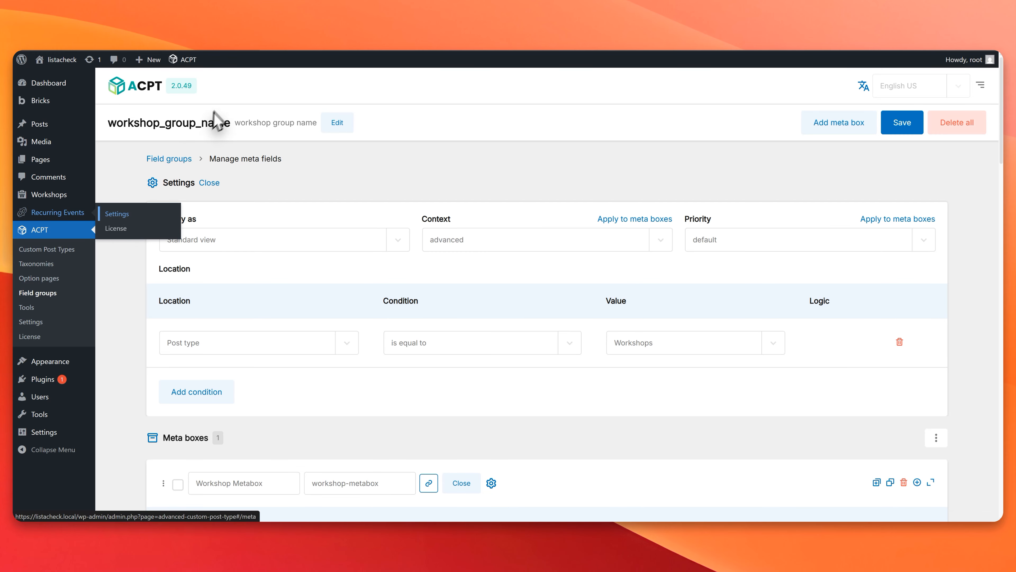
scroll(219, 283, down, 3)
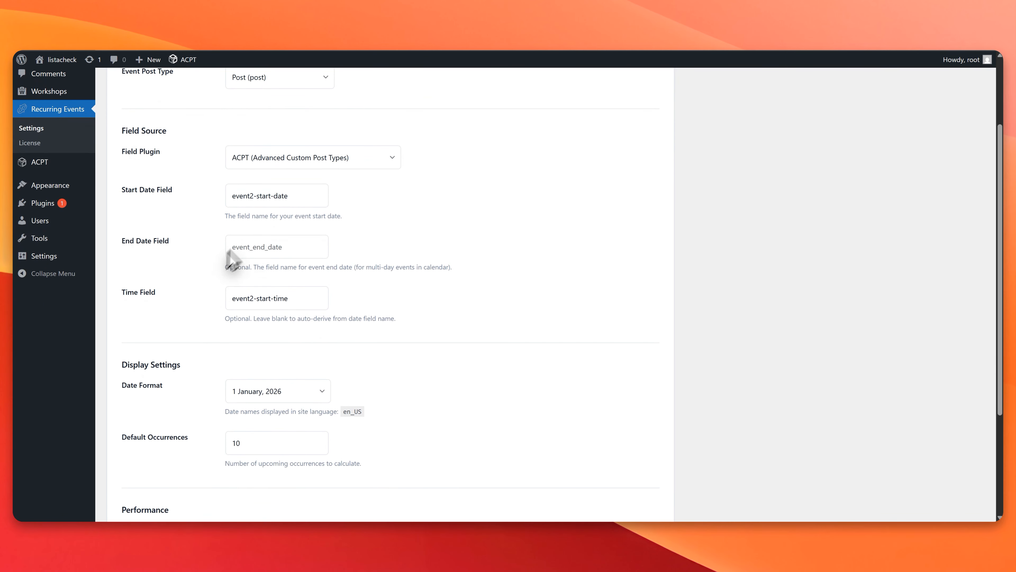
click(290, 196)
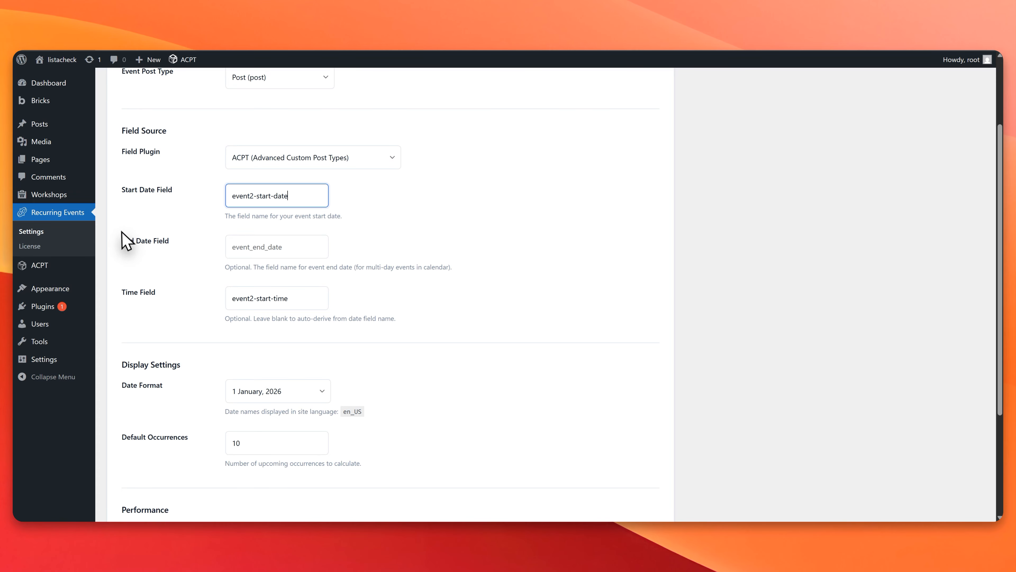
drag(122, 236, 171, 240)
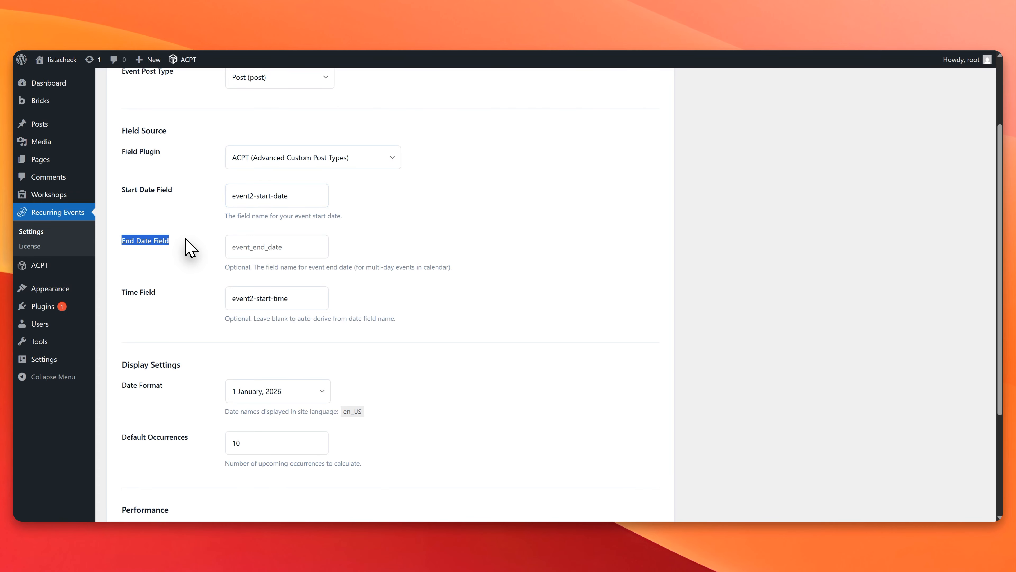
scroll(189, 245, up, 3)
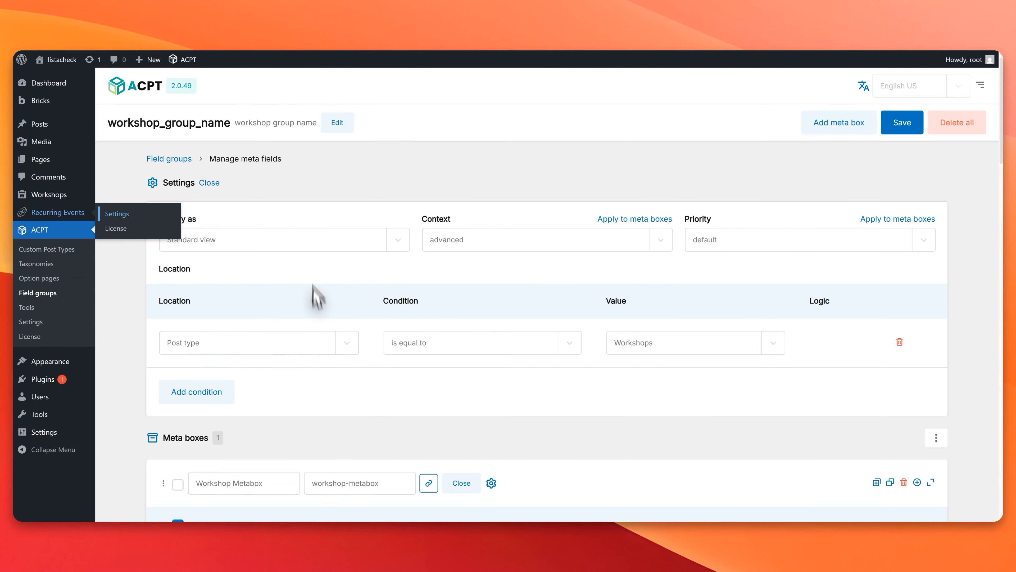
Step: Add a field labelled Workshop End Date to the Workshop Metabox and set its field type to Date
scroll(311, 295, down, 5)
scroll(322, 373, down, 20)
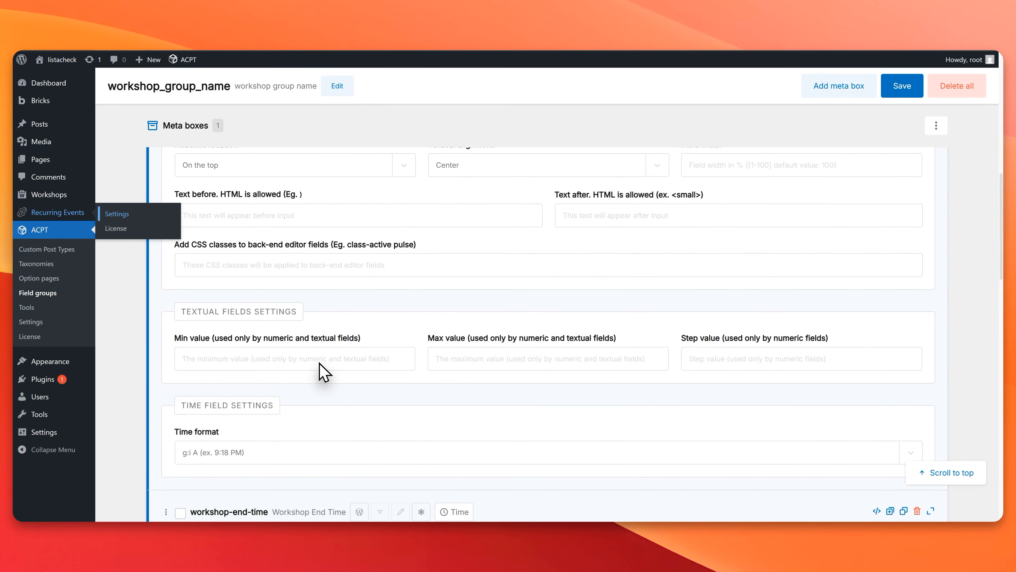
scroll(324, 372, down, 10)
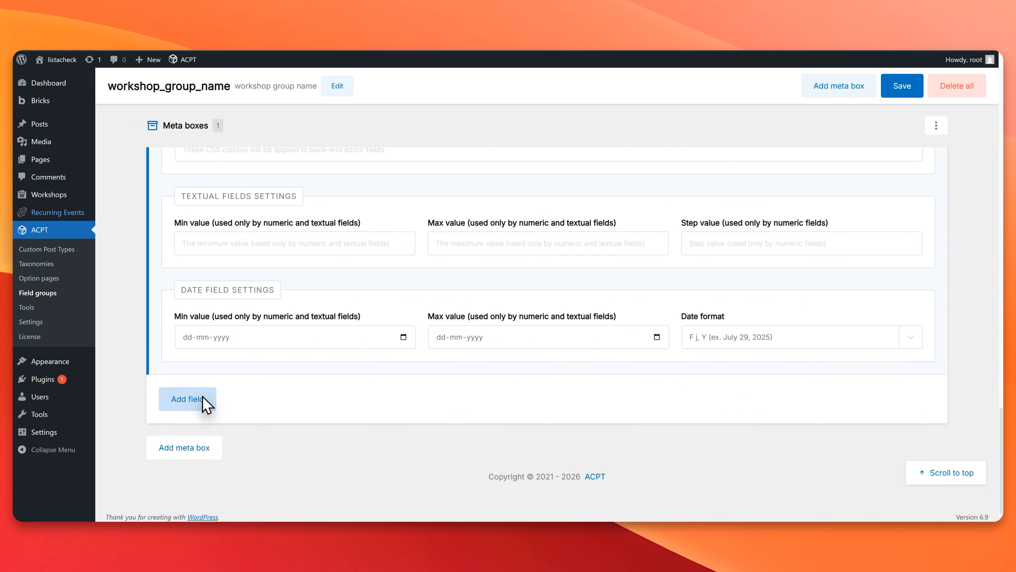
click(206, 400)
scroll(224, 396, down, 4)
click(221, 321)
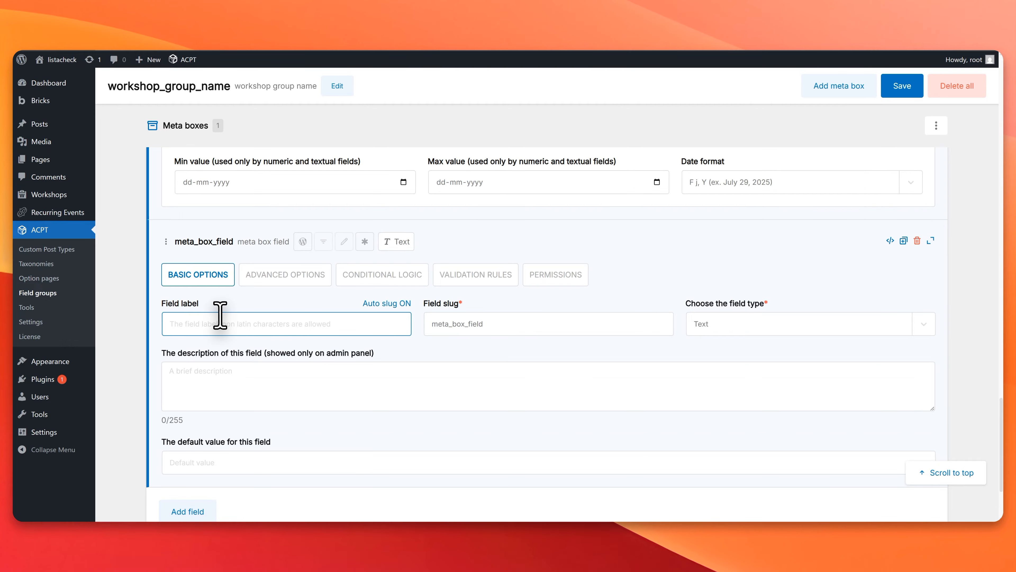
text(Workshop End Date)
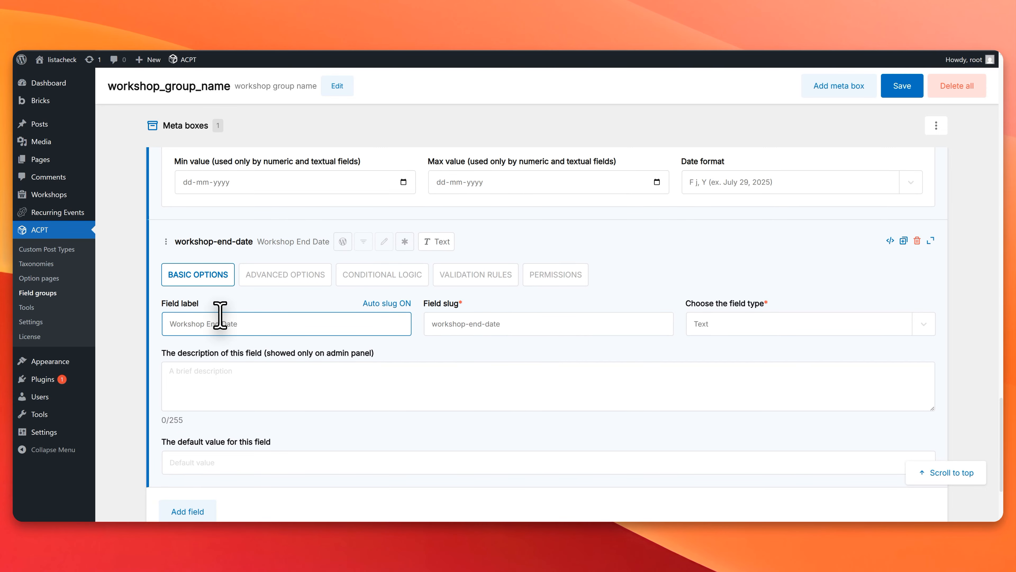
click(792, 323)
key(d)
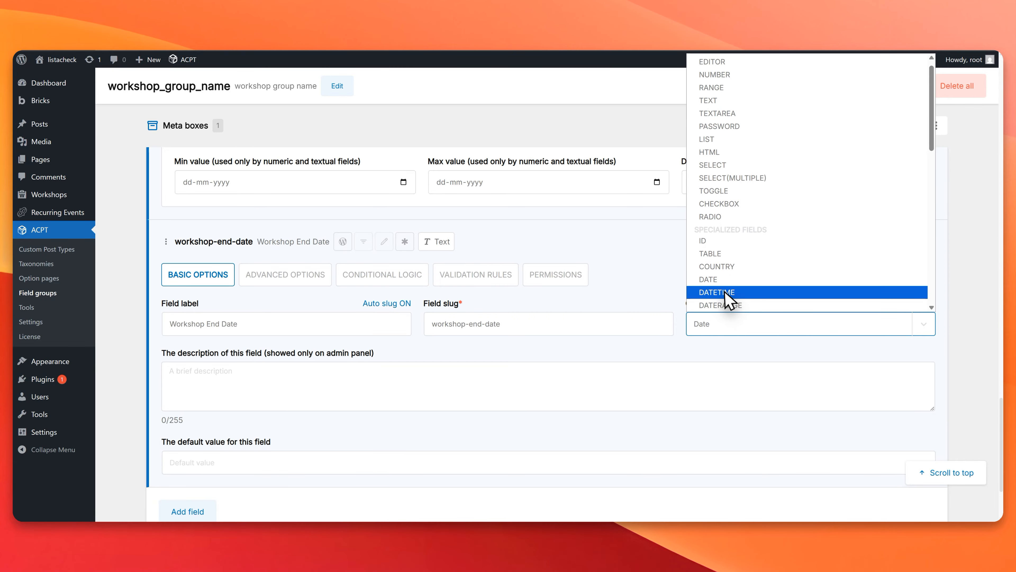
click(720, 279)
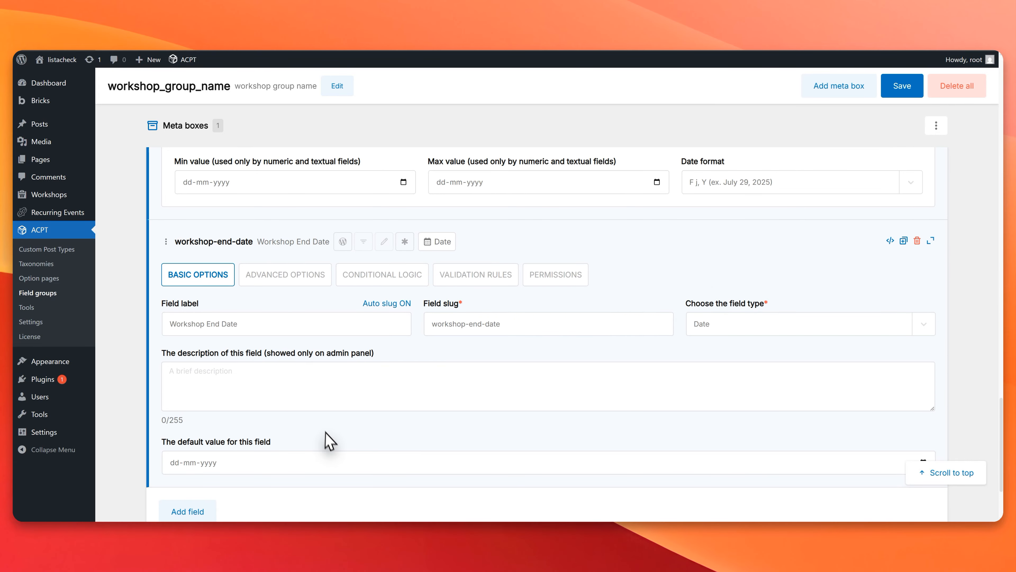
Step: Set the date format of Workshop End Date to F j, Y (ex. July 29, 2025) and save the field group
click(311, 277)
scroll(692, 386, down, 6)
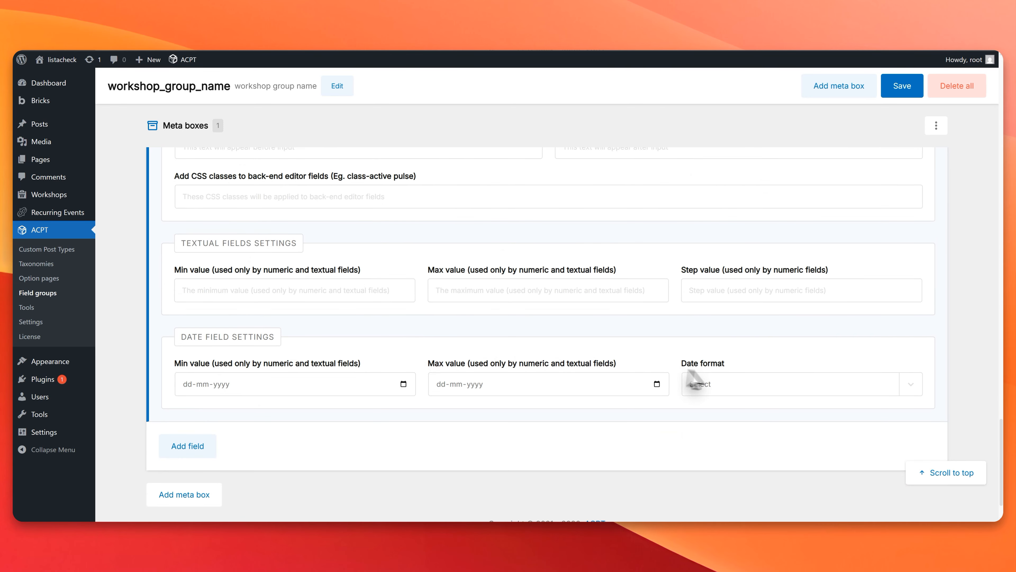
click(756, 385)
click(764, 198)
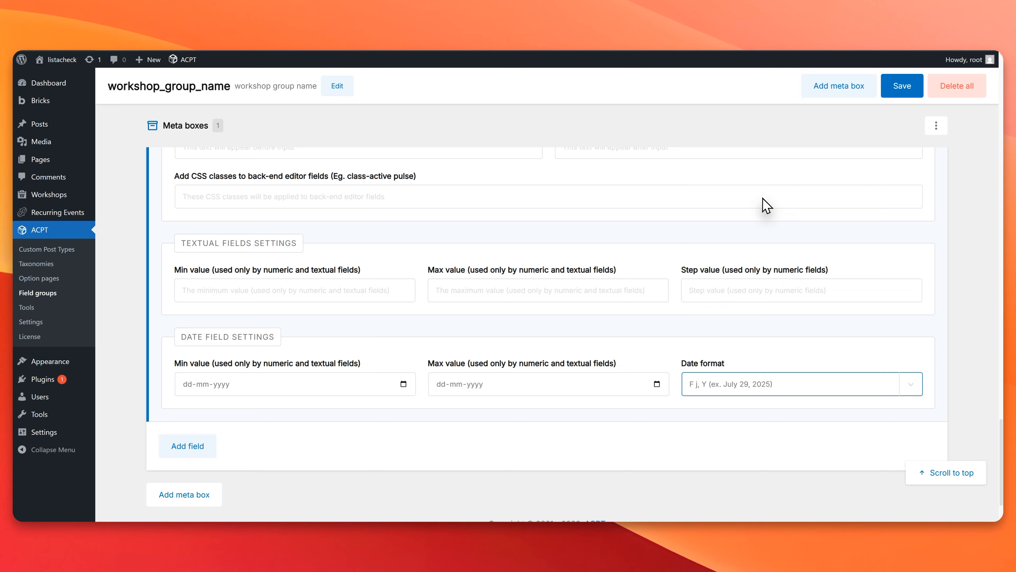
click(537, 327)
scroll(218, 479, up, 6)
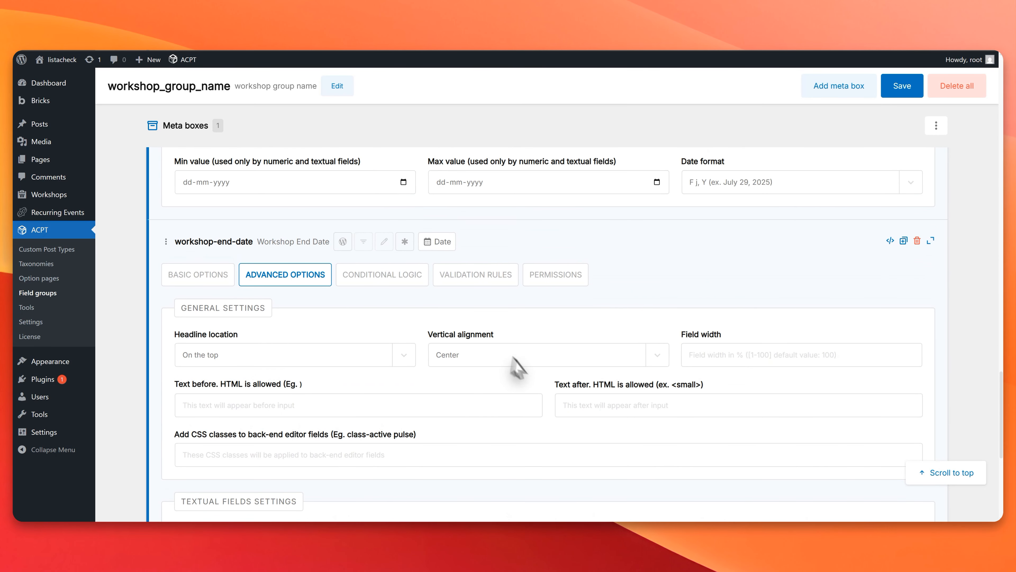
click(173, 281)
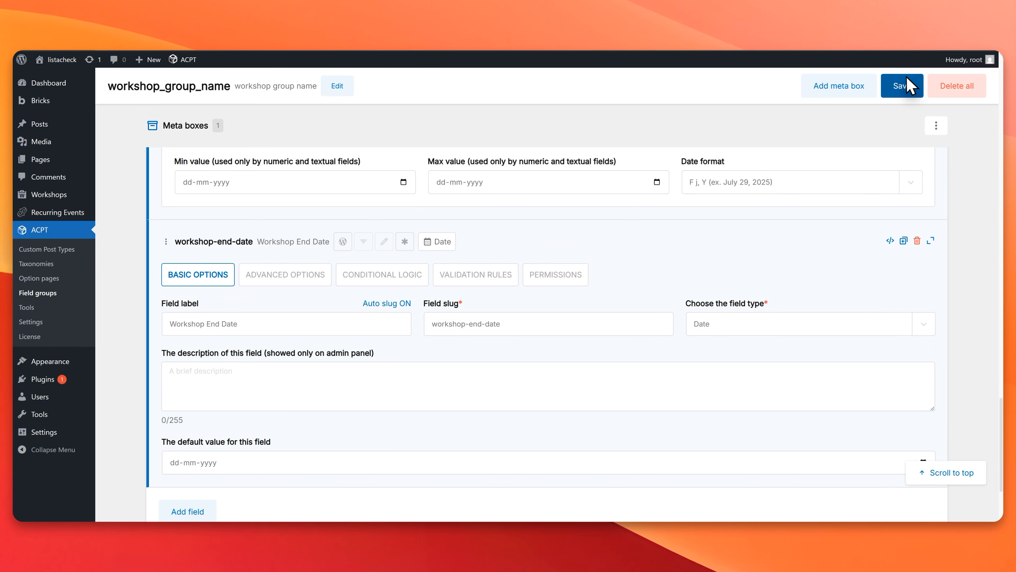
click(909, 85)
scroll(250, 386, up, 15)
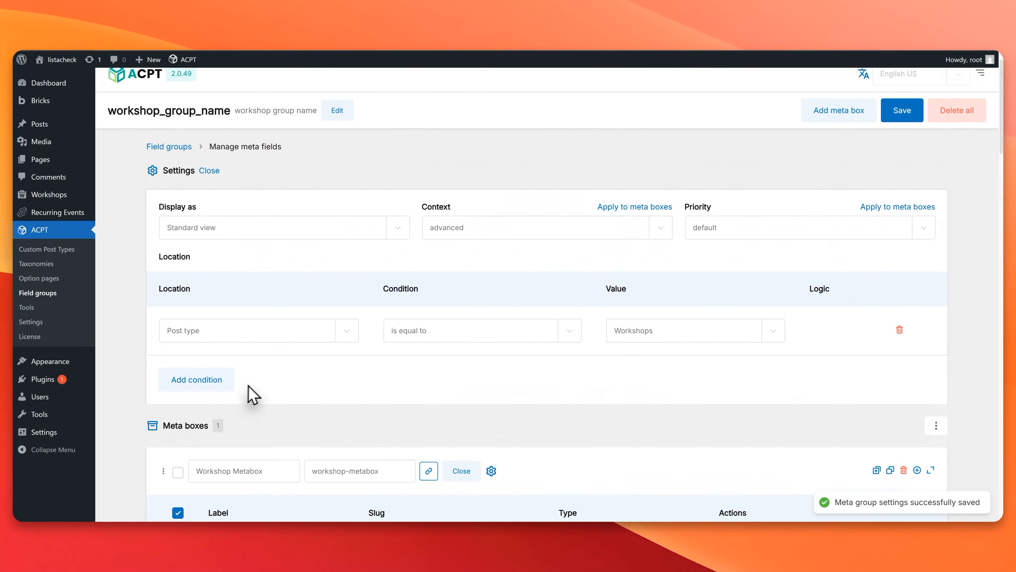
Step: In the Lista Recurring Events general settings, set the event post type to Workshops (workshop)
click(56, 217)
click(12, 50)
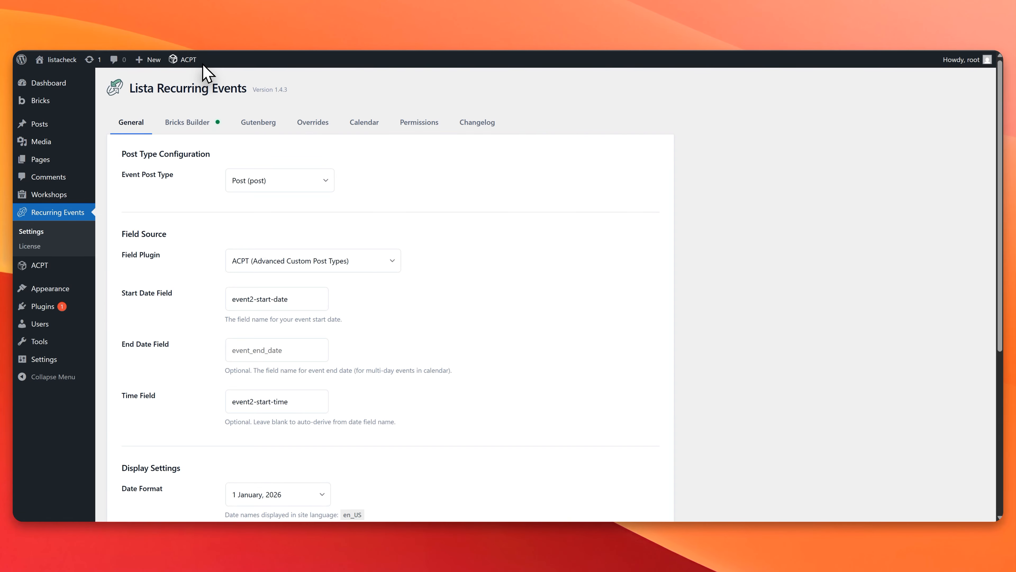
click(275, 186)
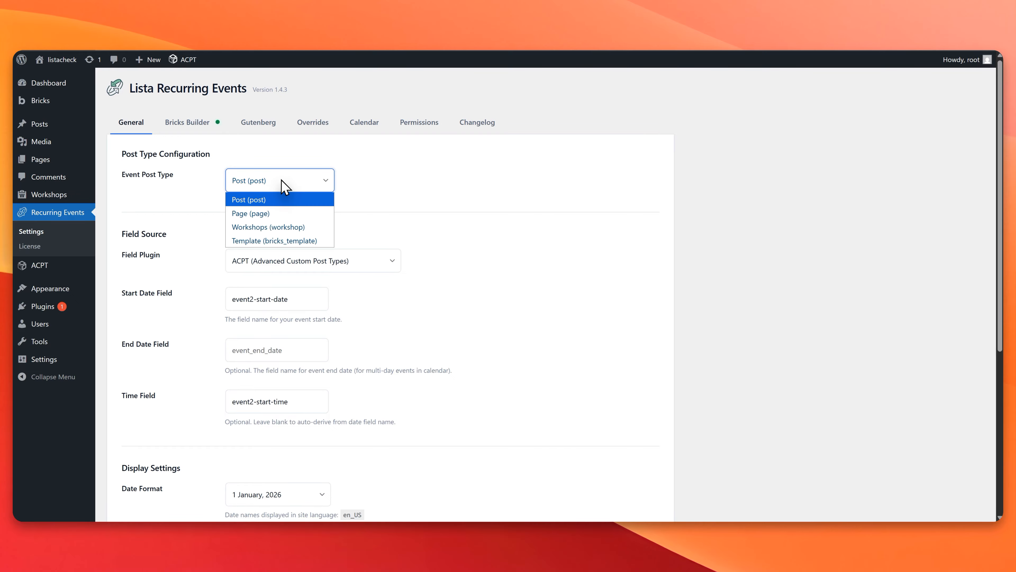
click(286, 227)
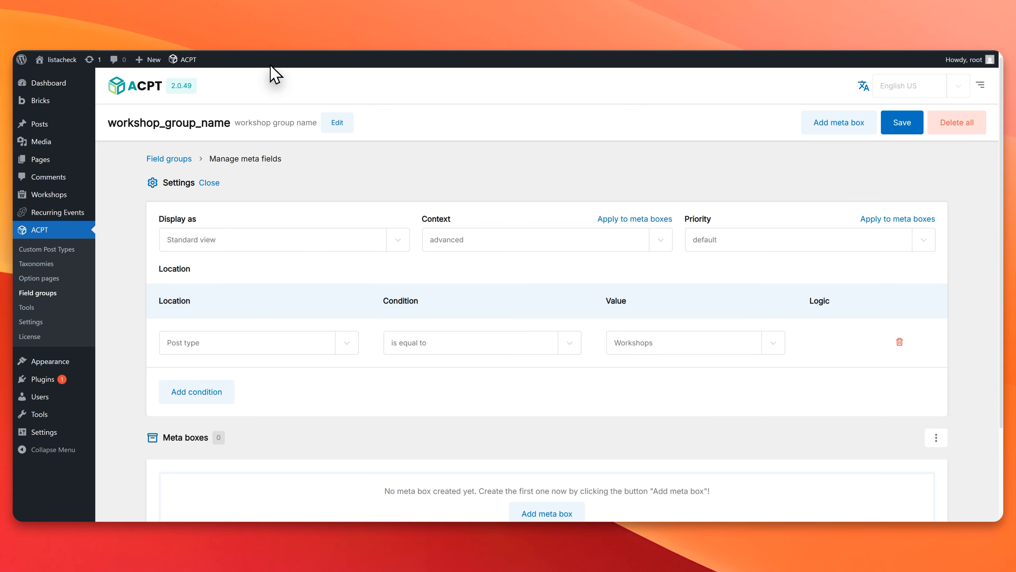
scroll(236, 241, down, 3)
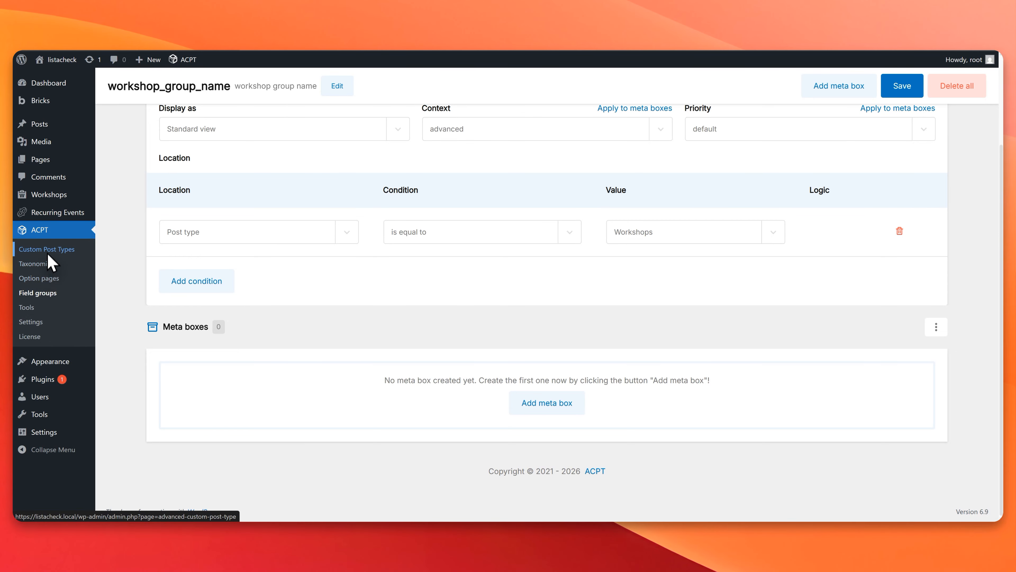
Step: Reopen the workshop_group_name field group in ACPT for editing and copy the workshop-start-time field slug
scroll(116, 297, up, 3)
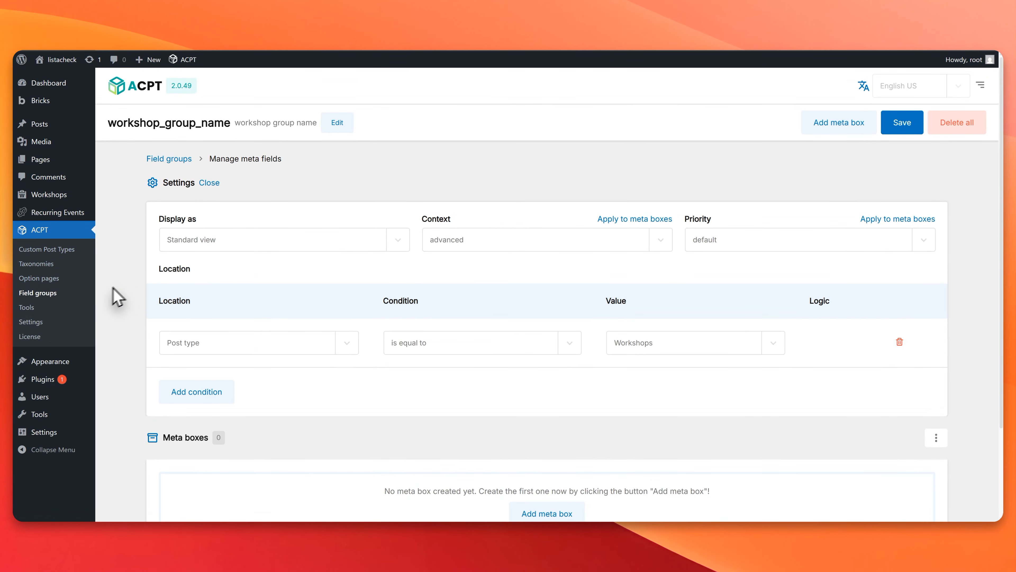
click(42, 295)
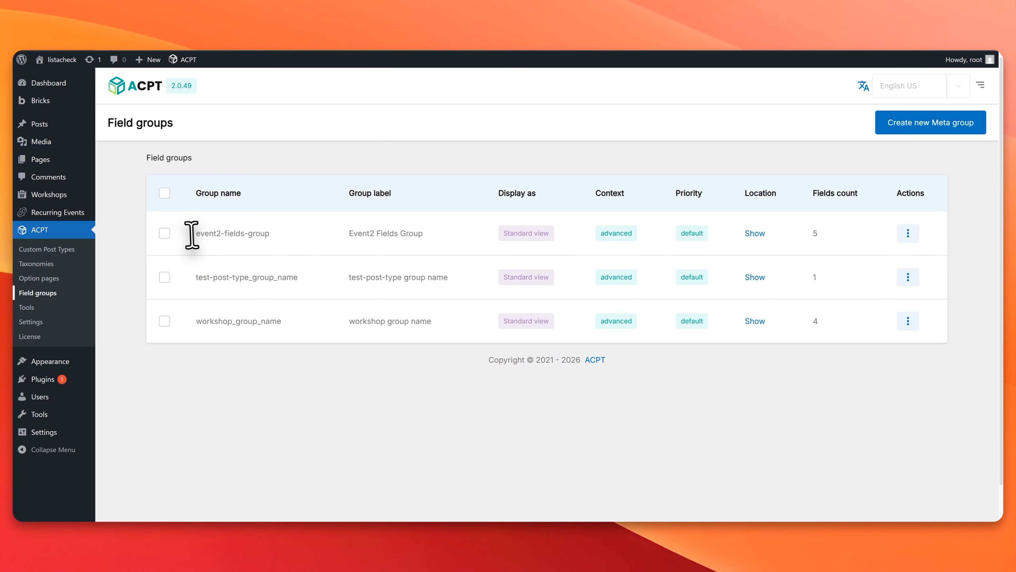
drag(207, 321, 295, 322)
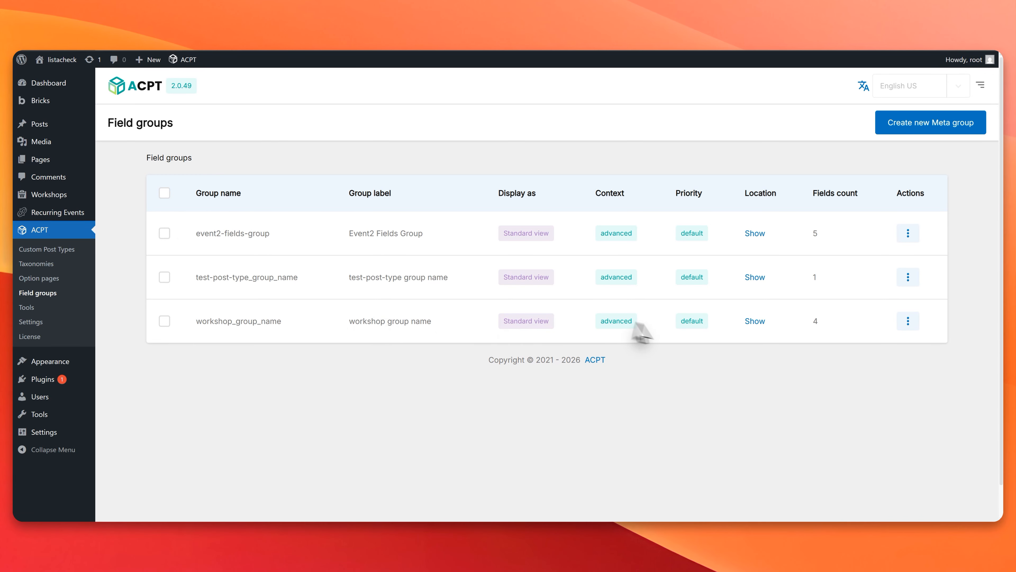
click(917, 322)
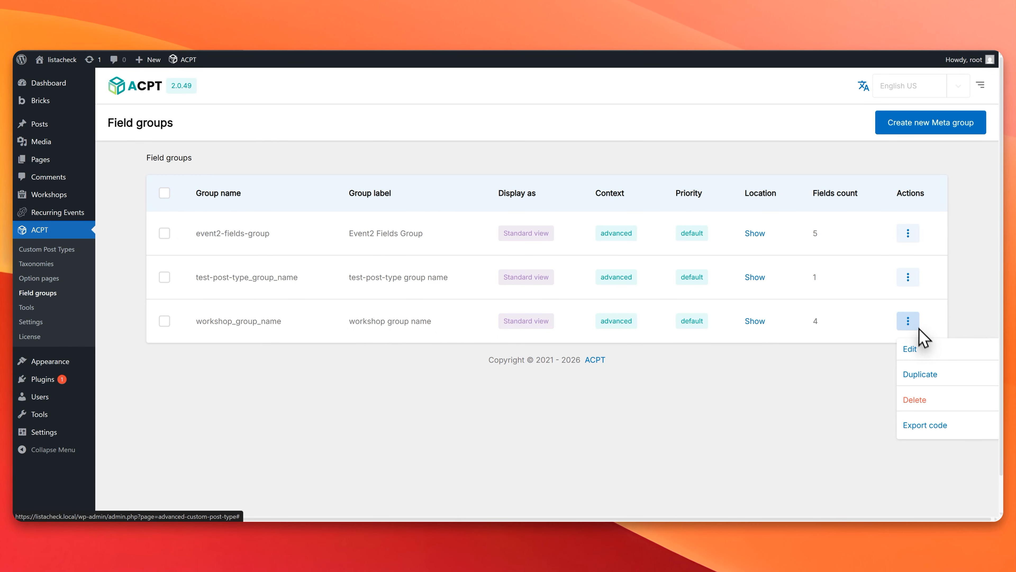
click(923, 346)
scroll(306, 336, down, 3)
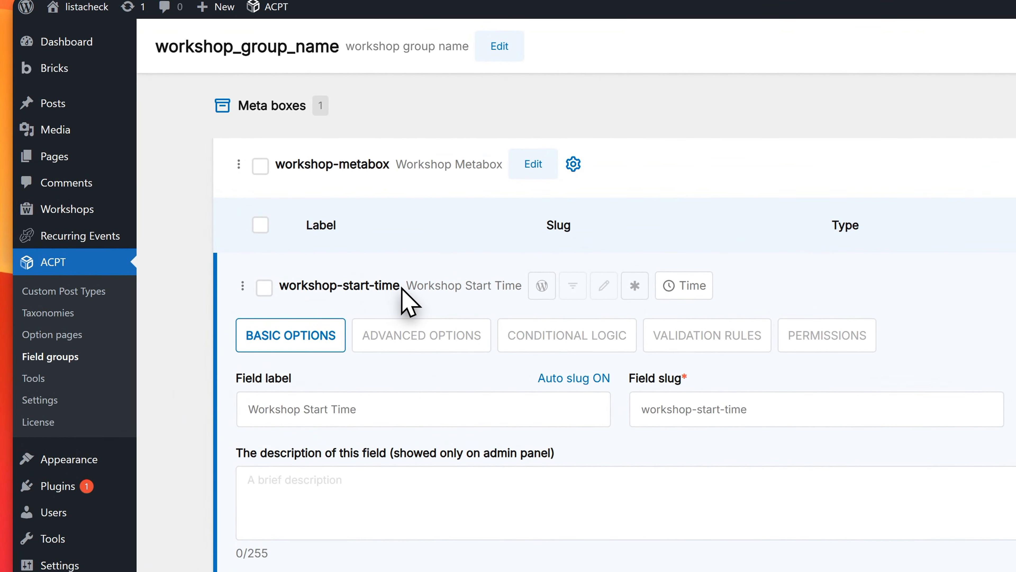
drag(401, 287, 298, 287)
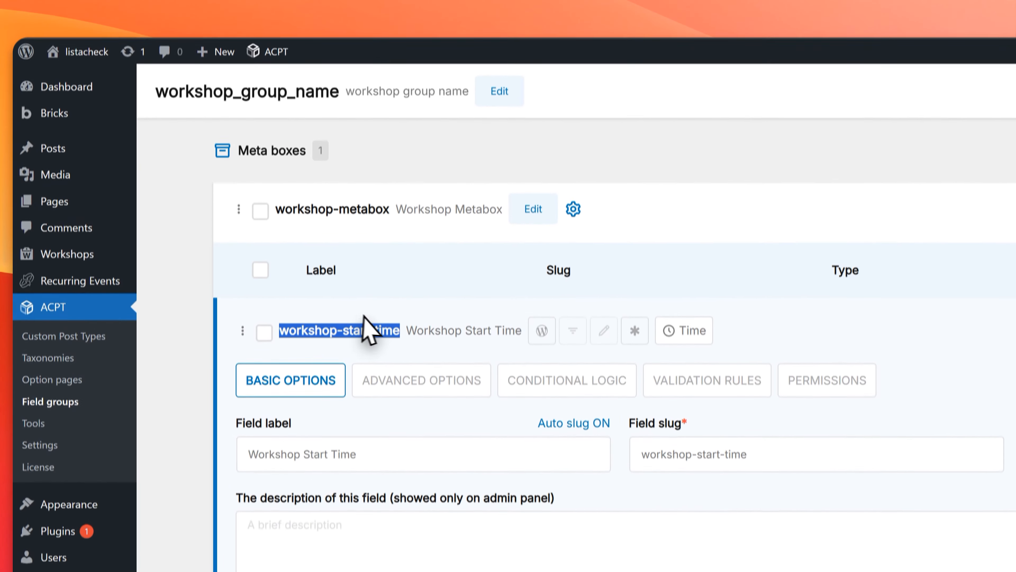
Step: Replace the Time Field value in the Recurring Events field source with workshop-start-time
click(490, 68)
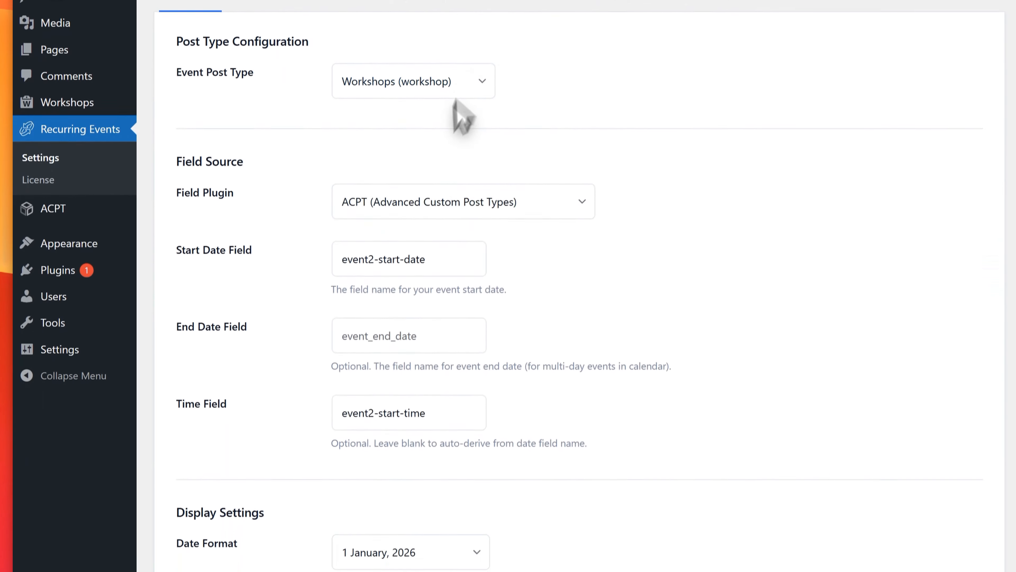
click(412, 409)
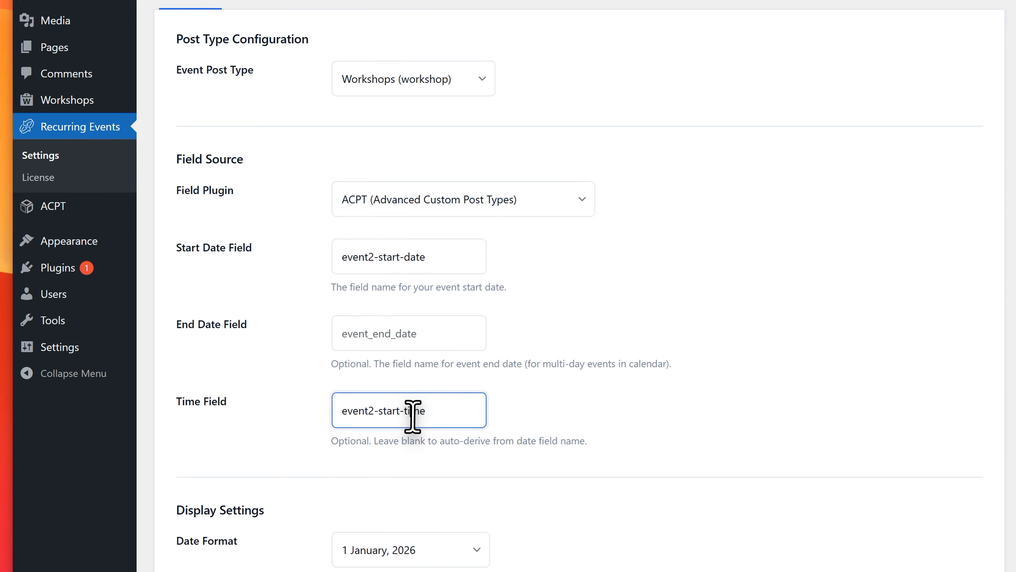
key(ctrl+a)
text(workshop-start-time)
click(285, 387)
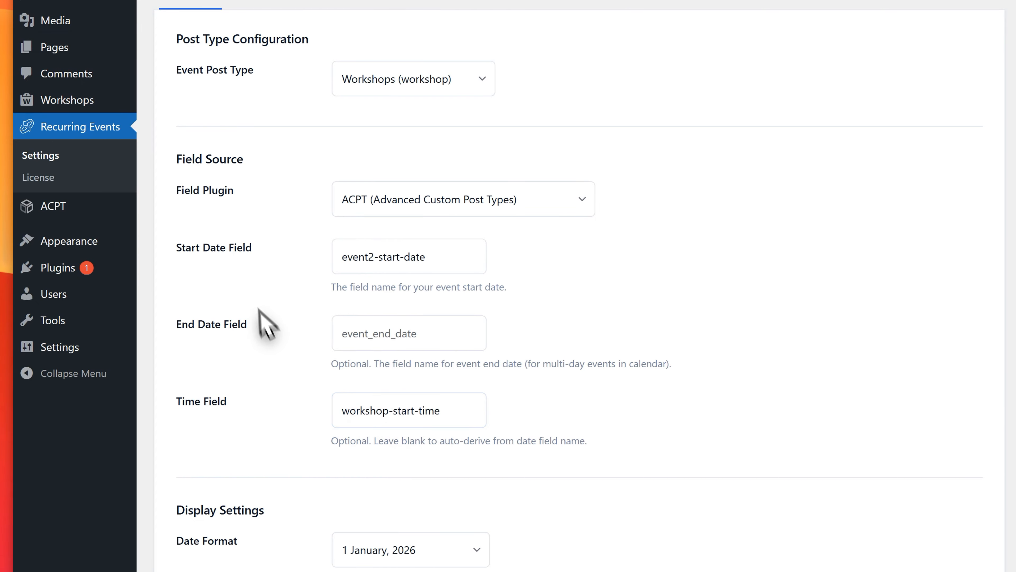
Step: Copy the workshop-start-date slug from the ACPT field group and set it as the Start Date Field in Recurring Events
key(ctrl+shift+Tab)
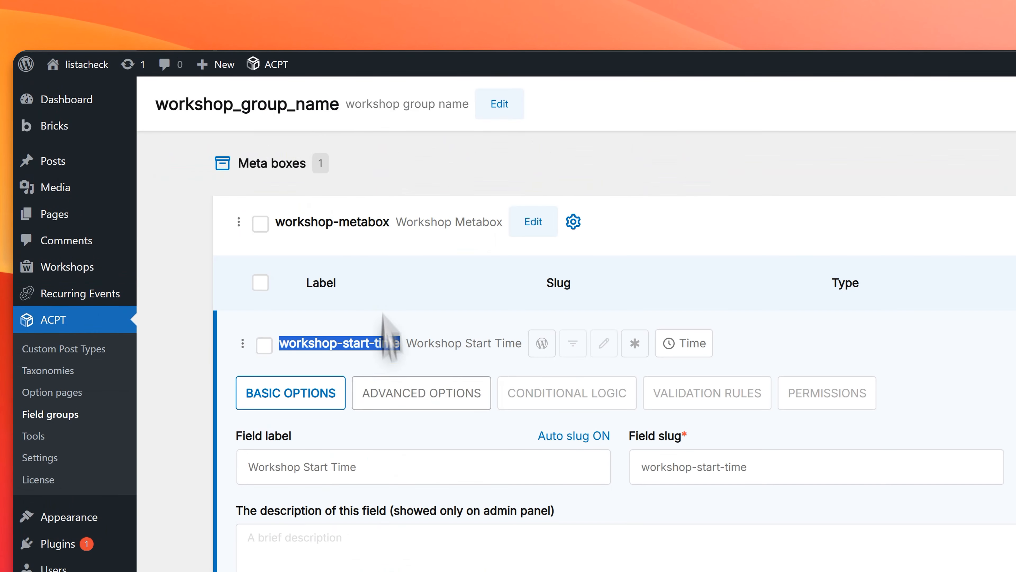
scroll(410, 432, down, 15)
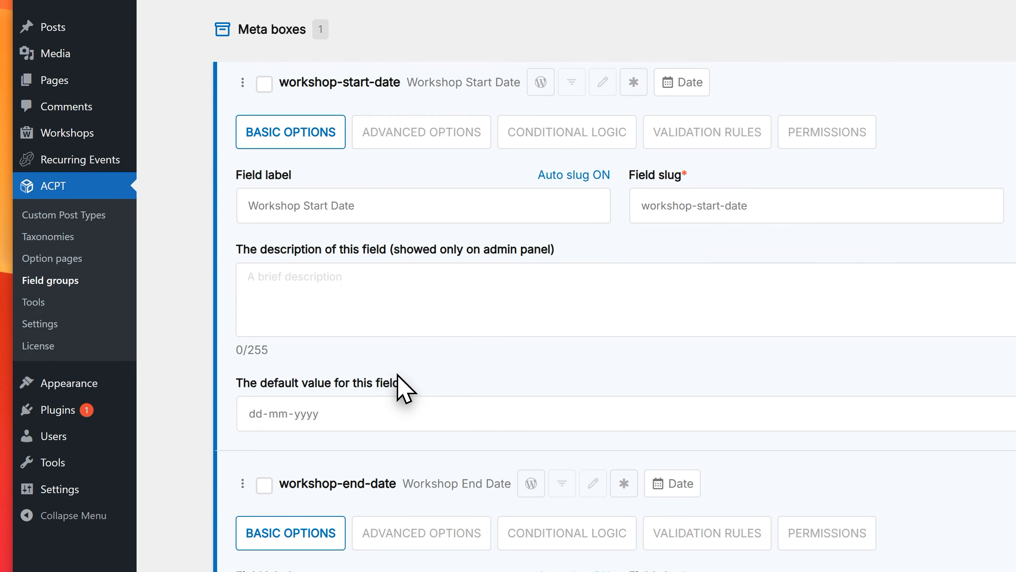
scroll(401, 391, down, 4)
scroll(419, 357, up, 3)
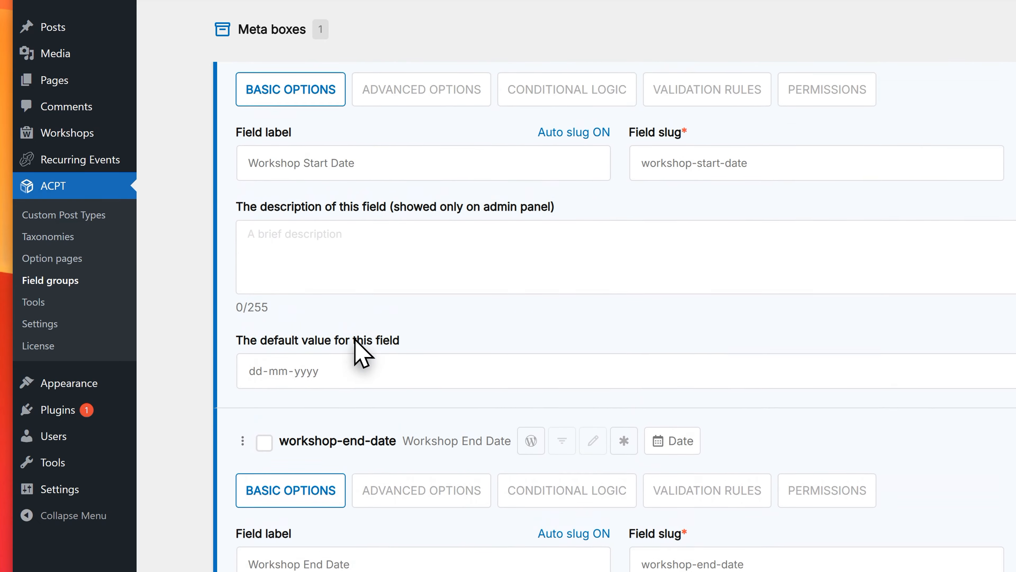
scroll(362, 352, up, 3)
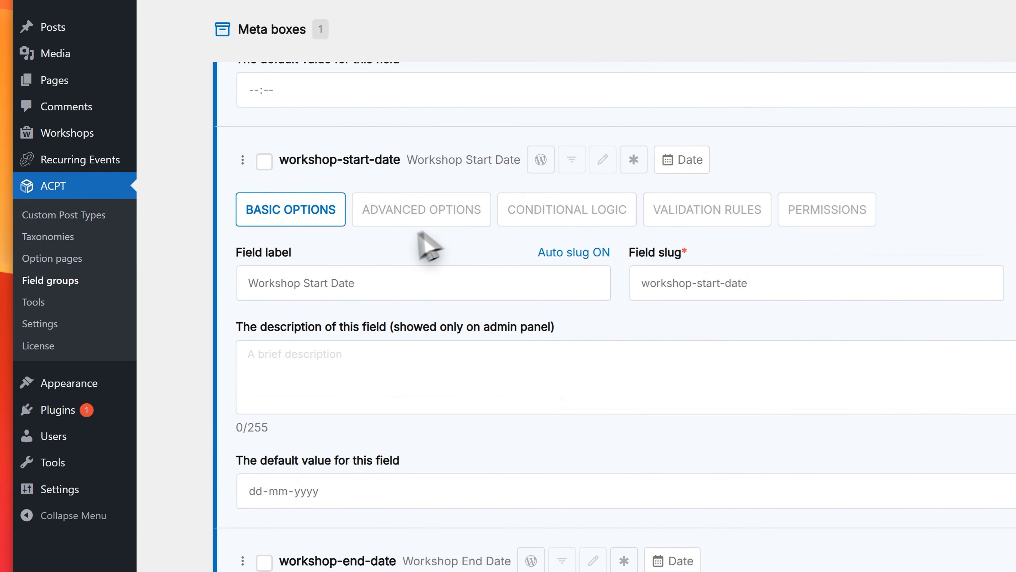
drag(400, 160, 282, 163)
key(ctrl+c)
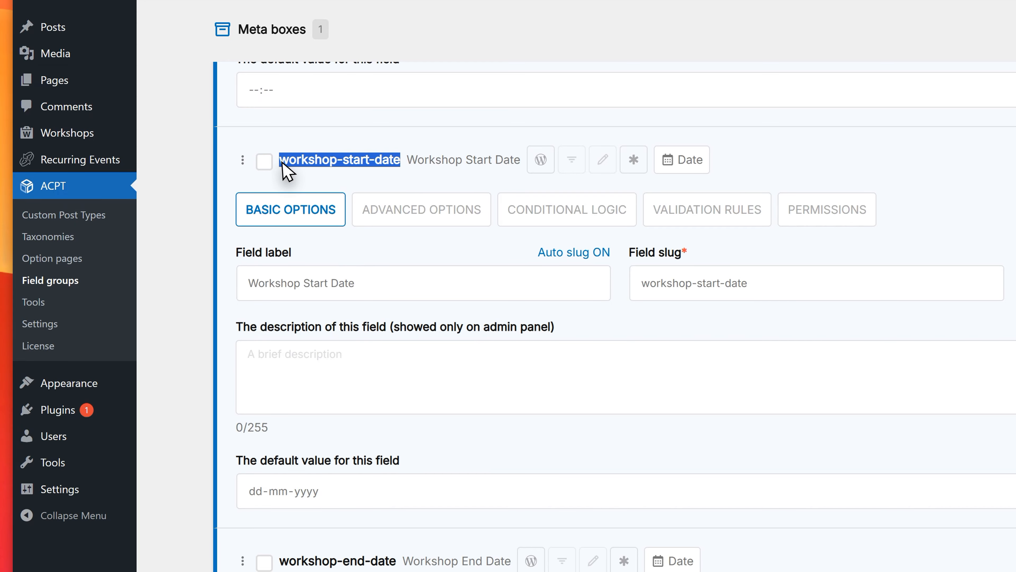
scroll(384, 76, up, 1)
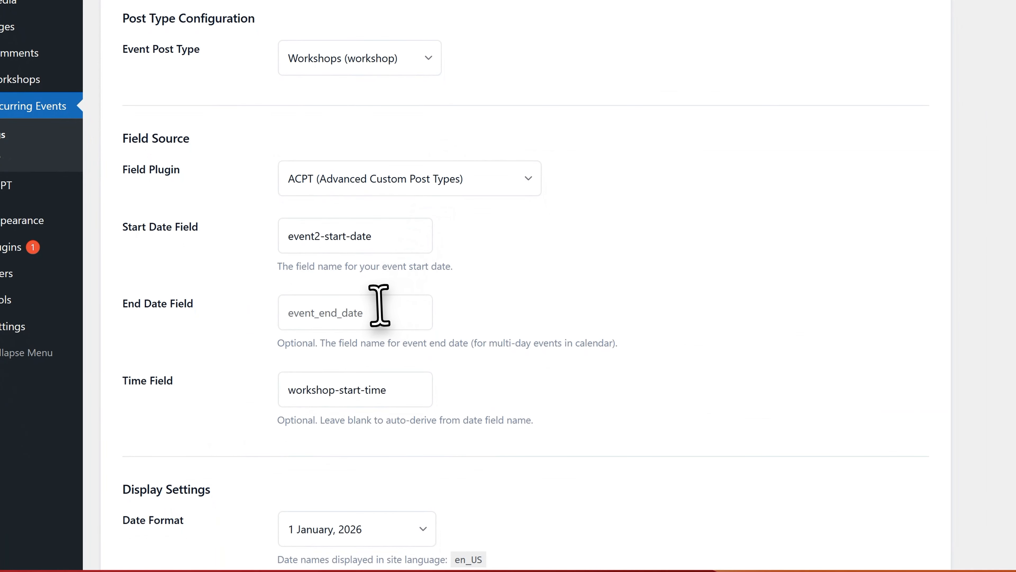
triple_click(381, 238)
key(ctrl+v)
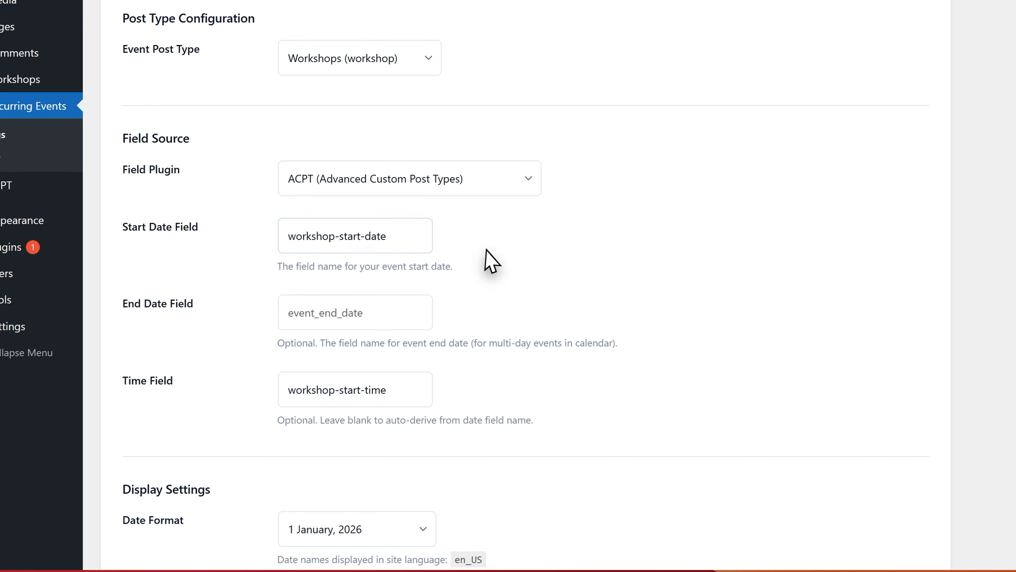
Step: Review the end date and time field entries and the display and performance options in the Recurring Events settings
scroll(465, 261, down, 2)
click(384, 235)
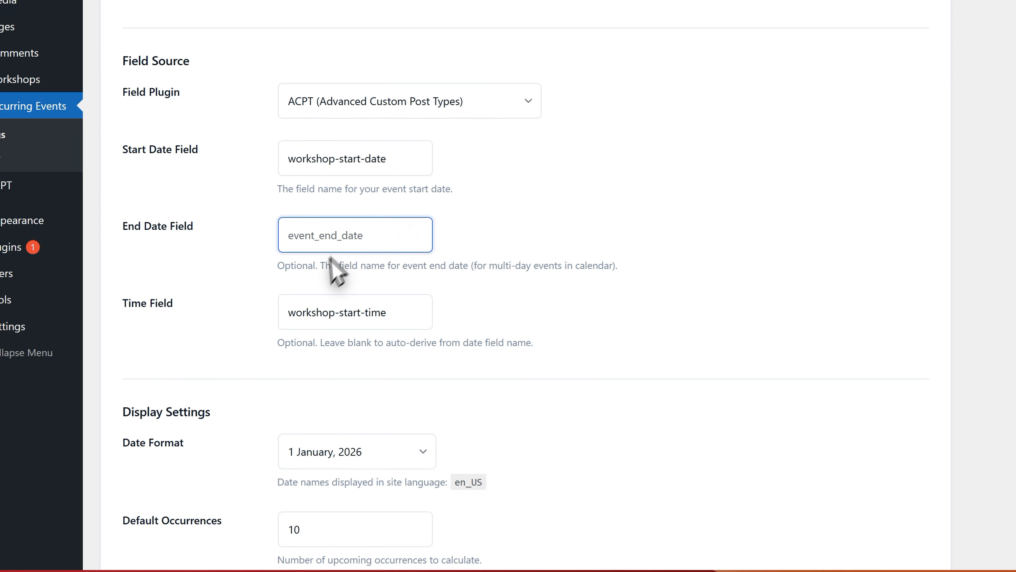
scroll(501, 200, down, 8)
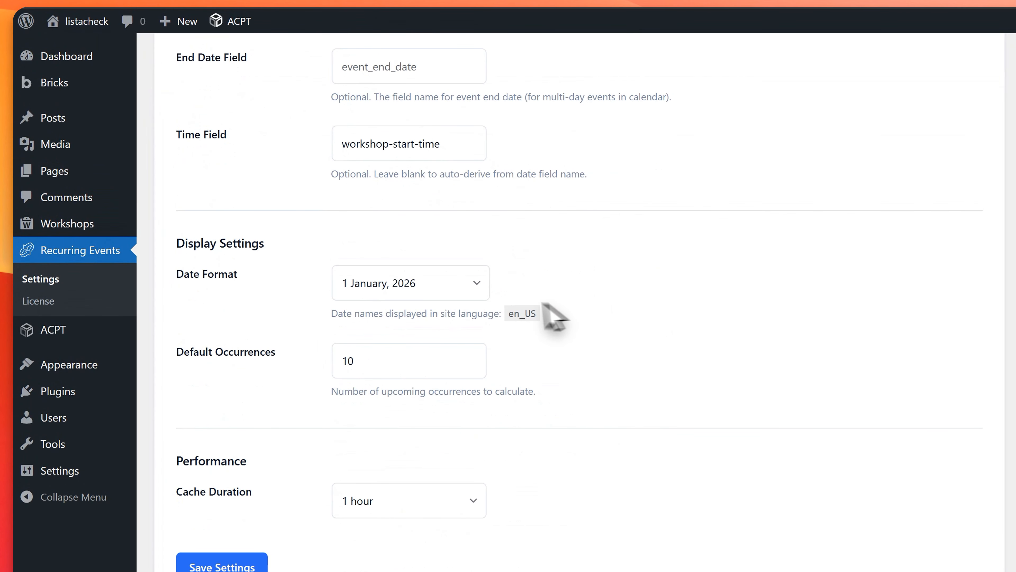
click(405, 144)
scroll(450, 155, up, 2)
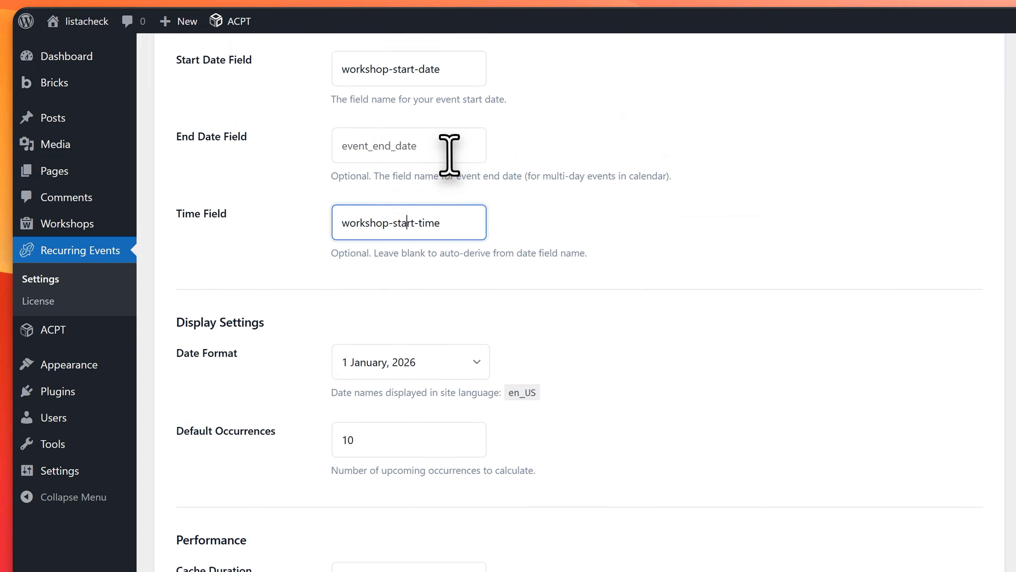
scroll(450, 154, up, 2)
scroll(445, 243, down, 4)
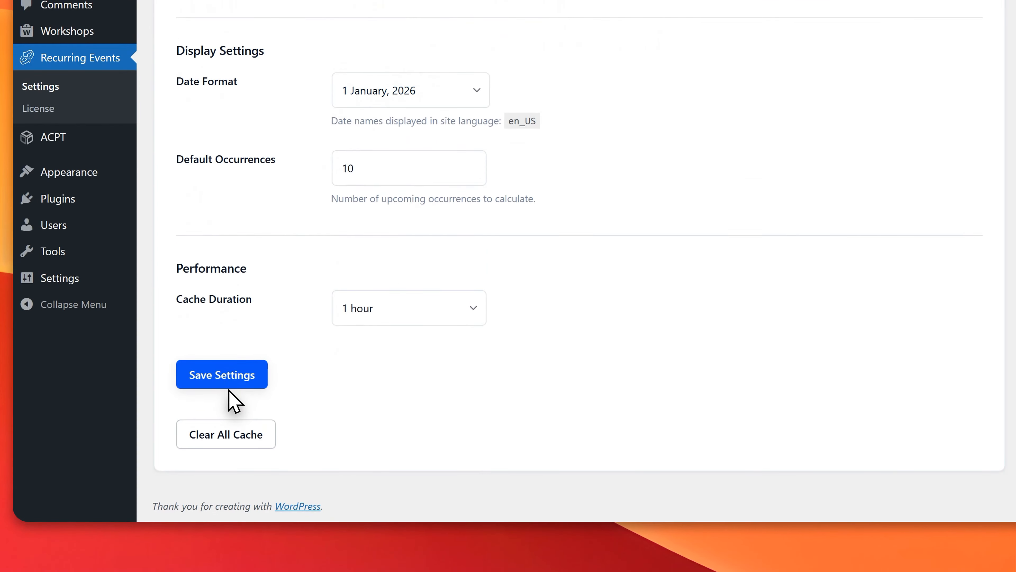
Step: Save the general Recurring Events settings and recheck the field source and display entries
click(228, 385)
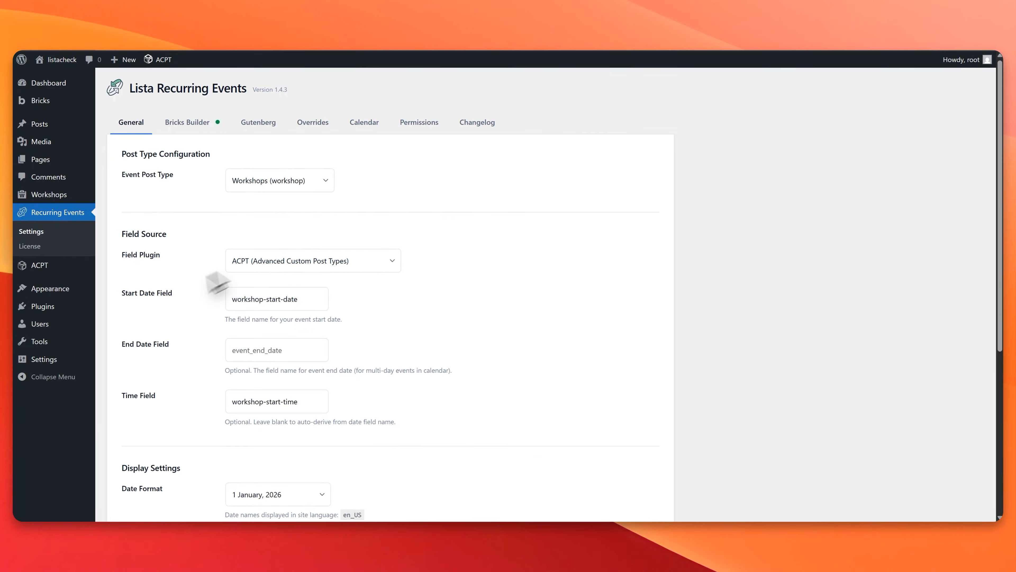
scroll(200, 291, down, 6)
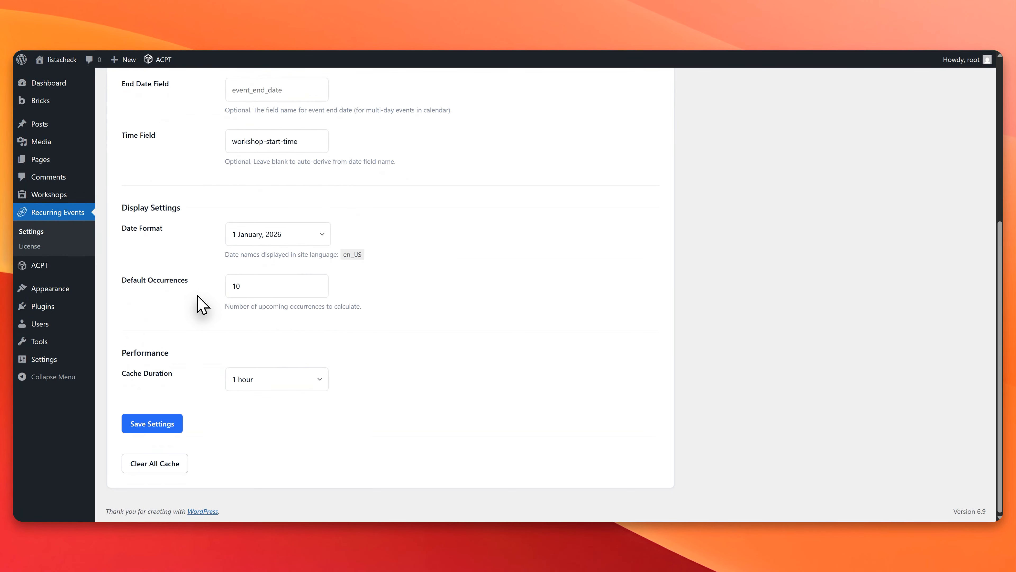
scroll(200, 302, up, 6)
Step: Review the Bricks Builder query loop instructions and available dynamic tags, plus the Gutenberg shortcode reference, in the Recurring Events settings
click(204, 124)
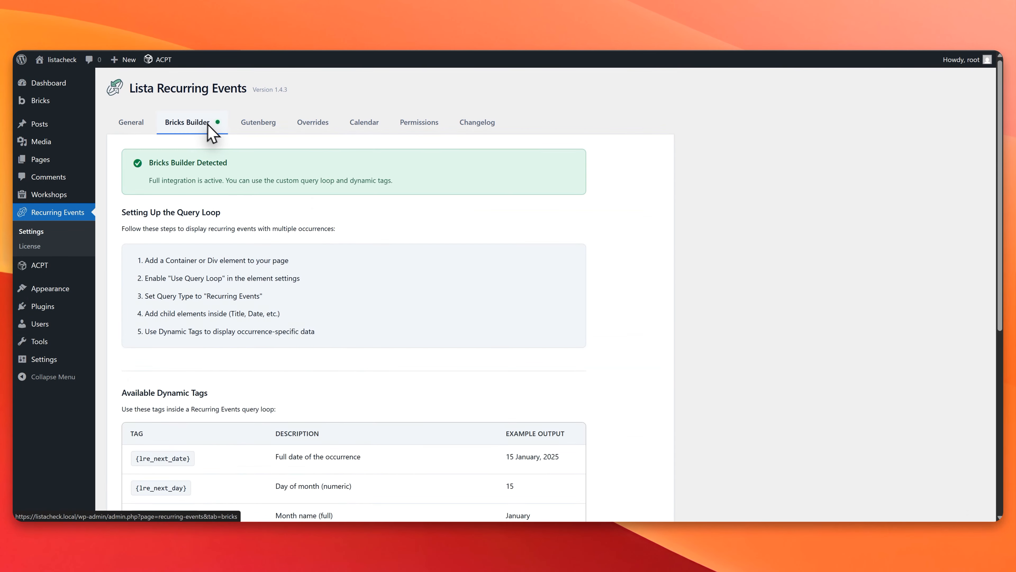
double_click(204, 162)
scroll(268, 195, down, 3)
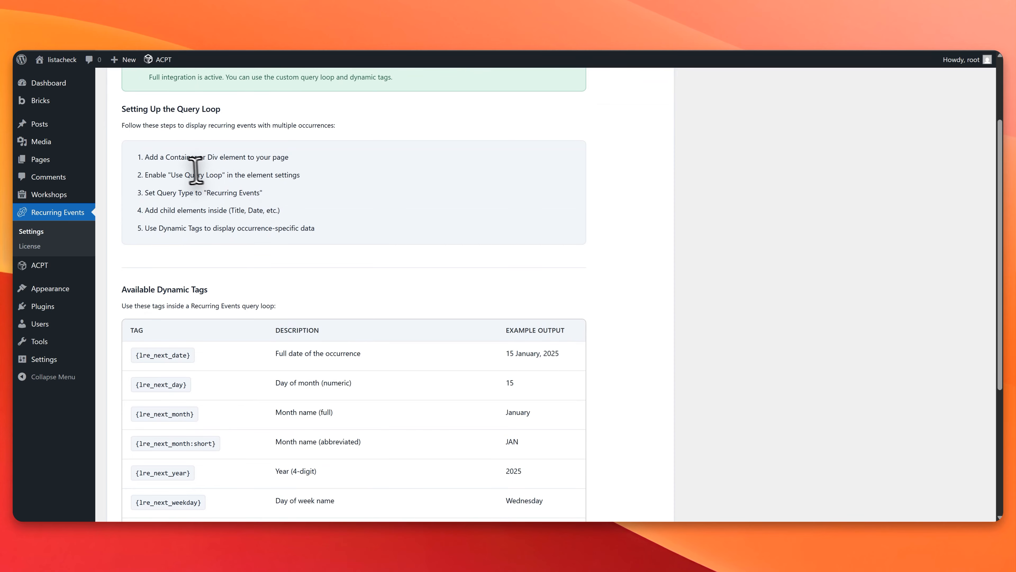
scroll(225, 226, down, 3)
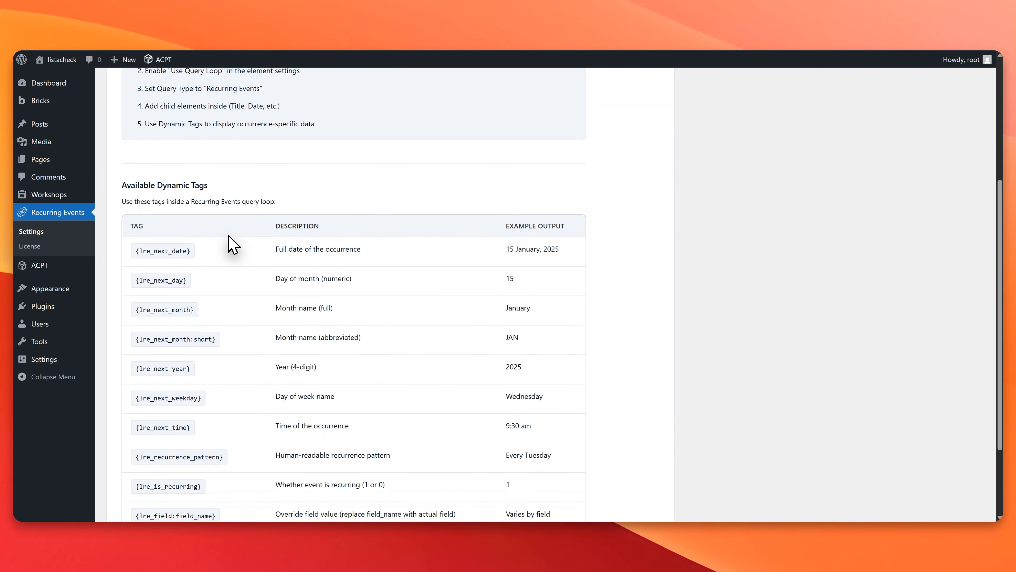
scroll(234, 243, down, 3)
click(194, 150)
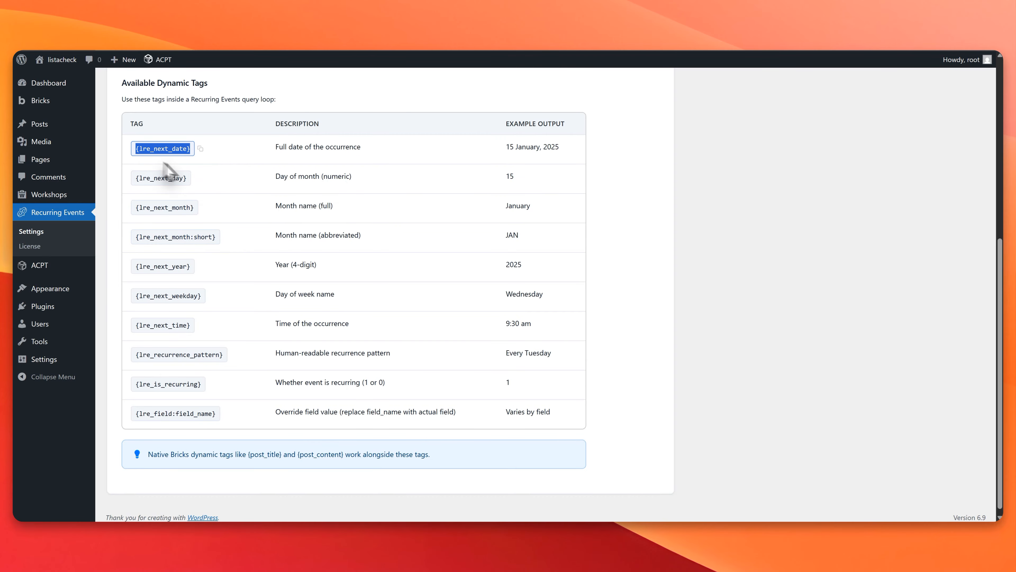
drag(156, 83, 234, 85)
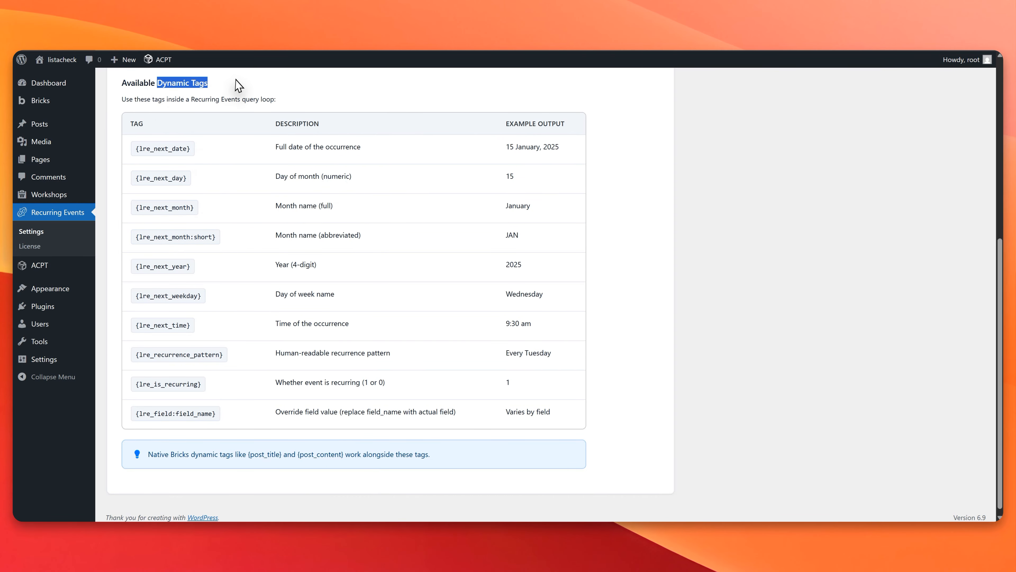
click(235, 86)
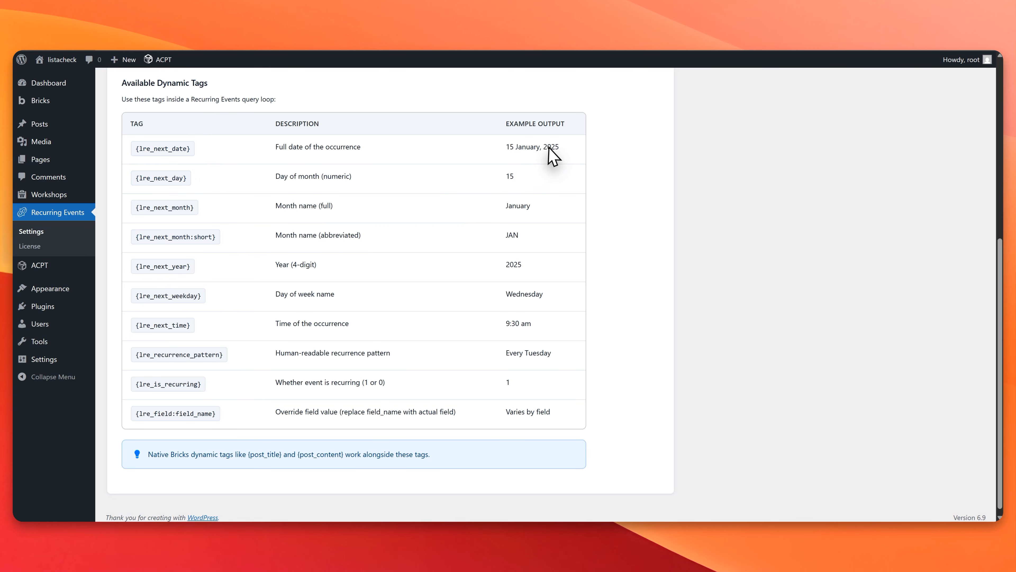
scroll(280, 224, down, 1)
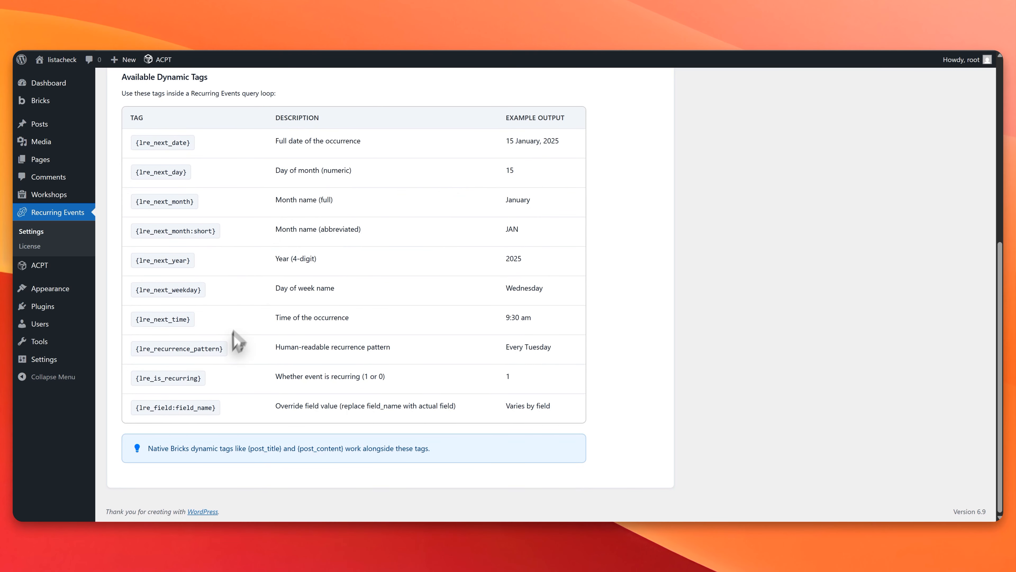
scroll(236, 298, up, 5)
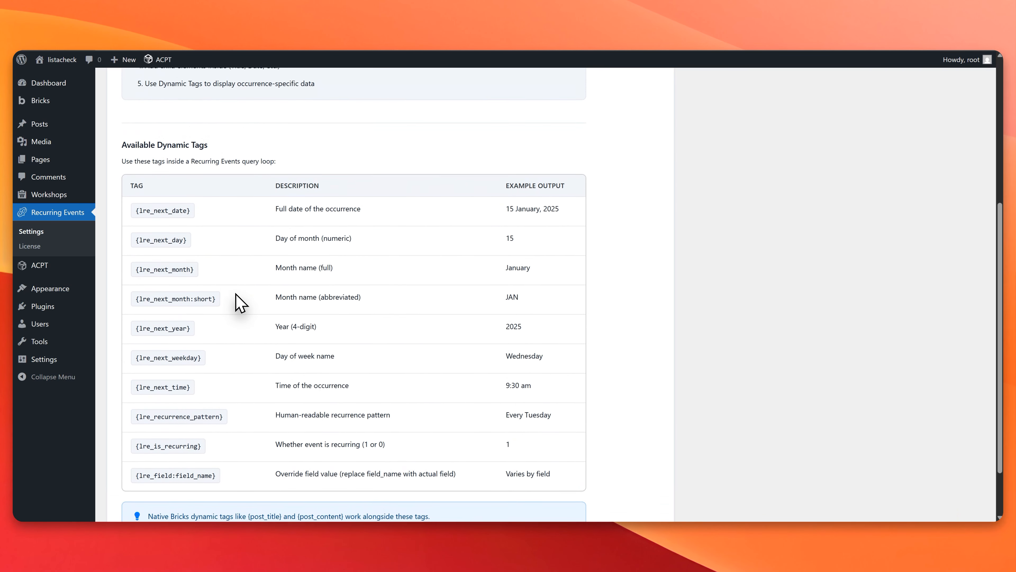
scroll(236, 298, up, 3)
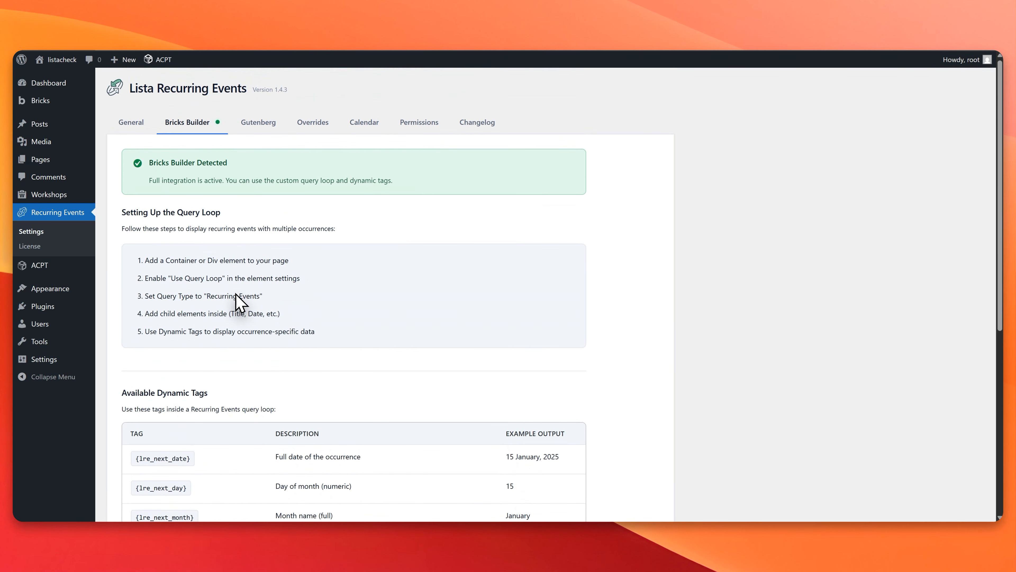
click(261, 124)
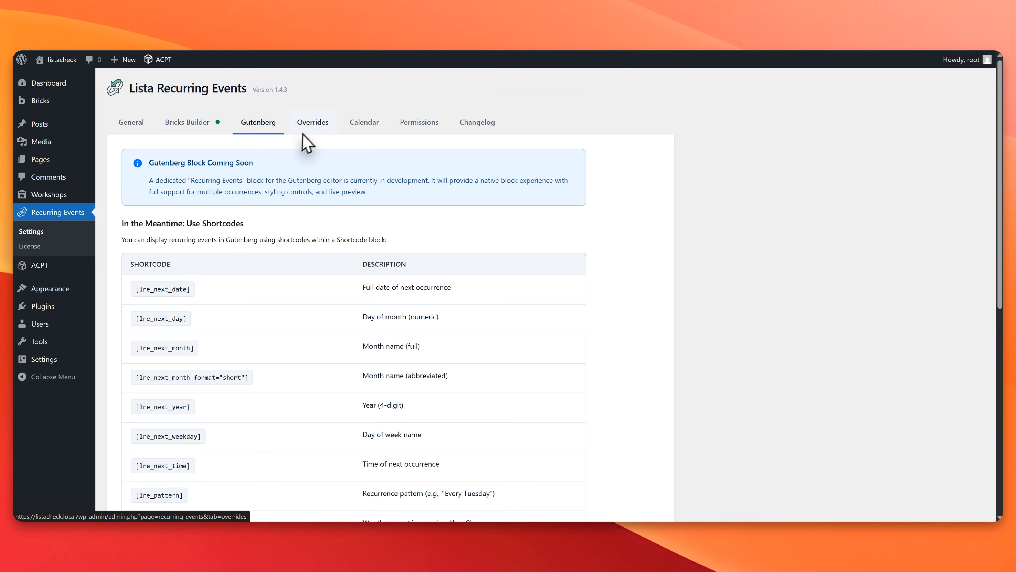
Step: Make Workshop Start Time, Workshop End Time and Workshop End Date overridable for individual occurrences and save the override settings
click(315, 127)
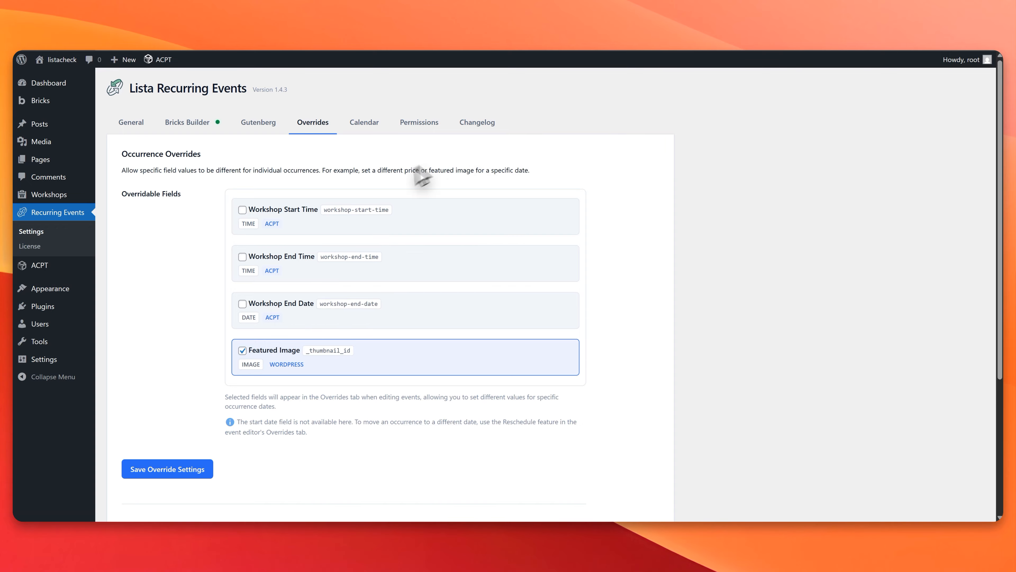
scroll(361, 208, down, 2)
click(243, 158)
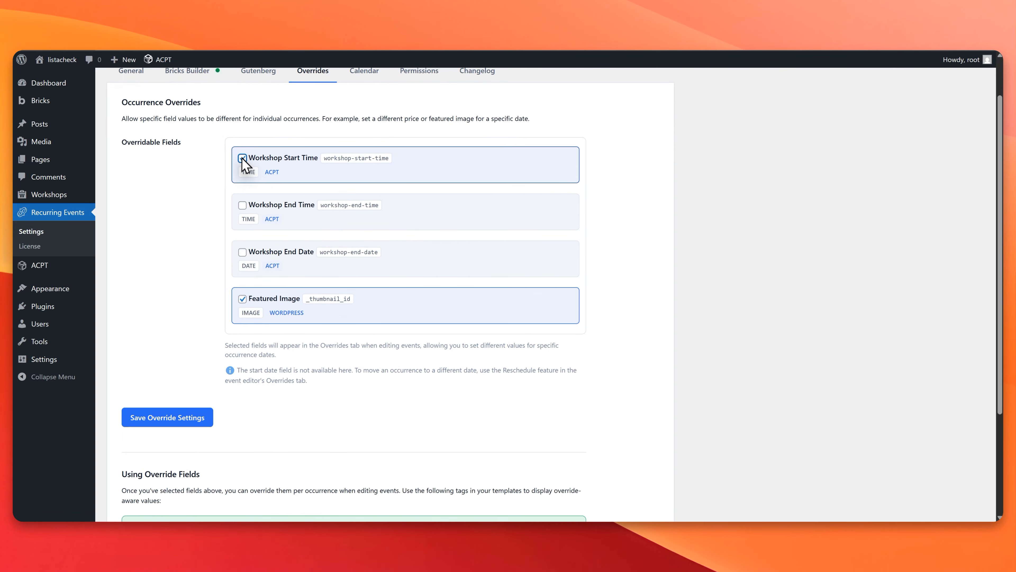
click(242, 206)
click(243, 252)
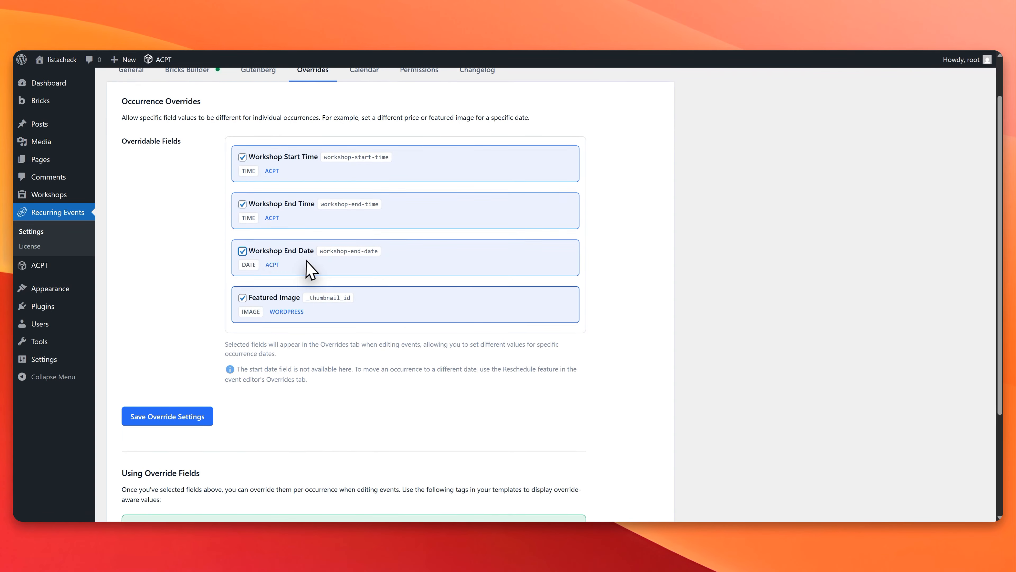
scroll(340, 266, down, 5)
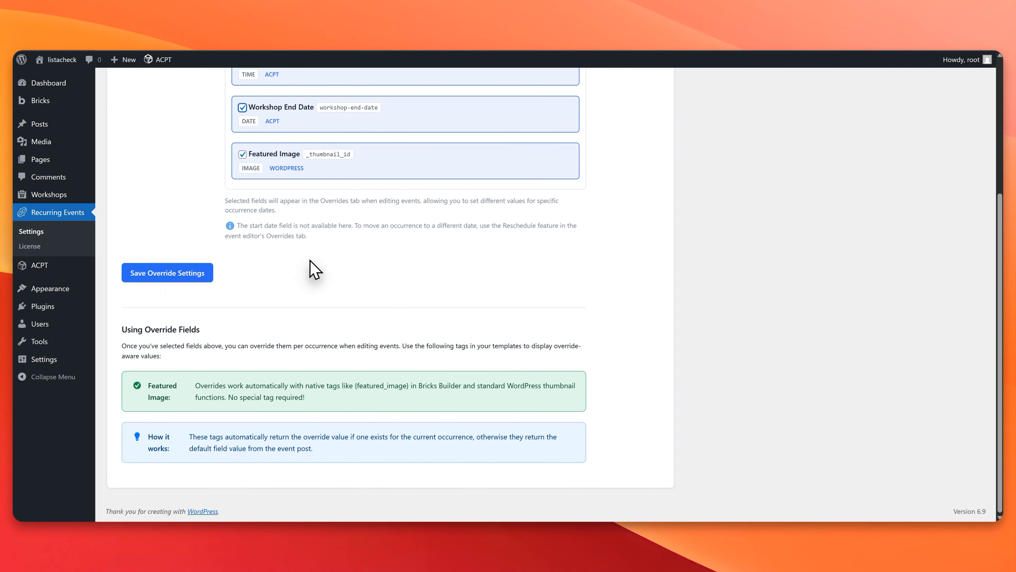
click(188, 276)
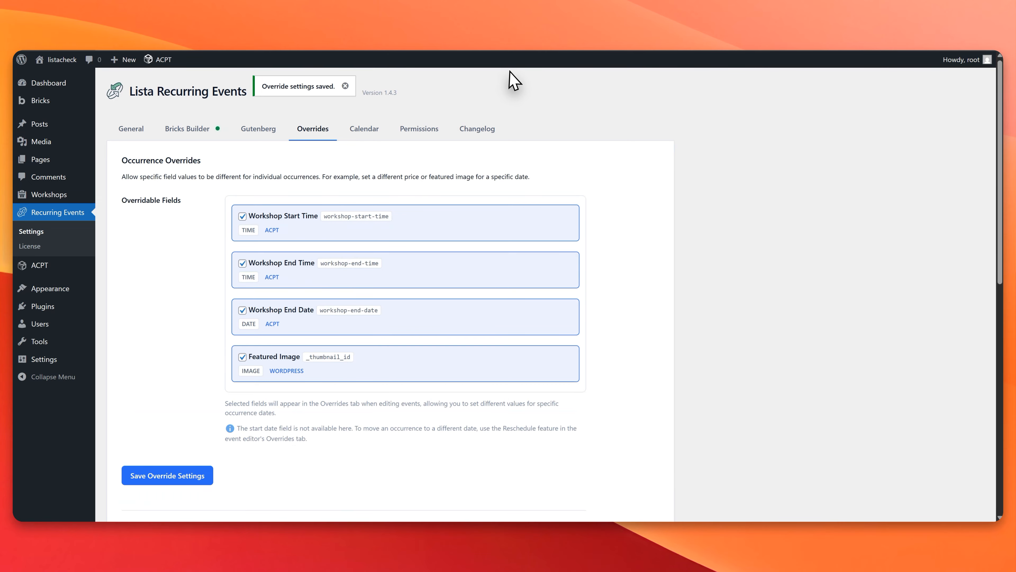
Step: Switch to the Miro board and examine the row of workshop date notes from 1/1/26 to 21/1/26
key(ctrl+Tab)
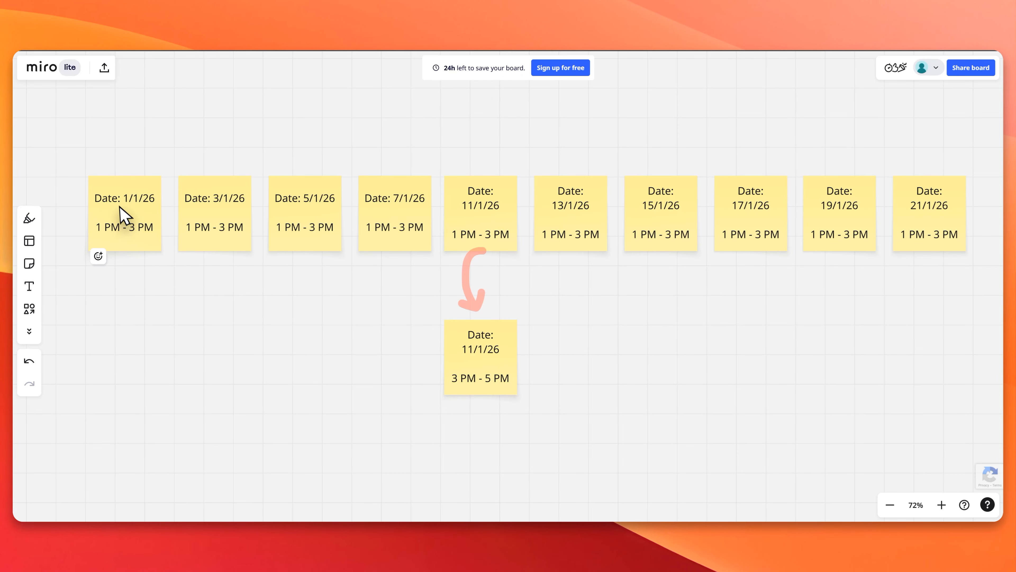
scroll(120, 211, up, 5)
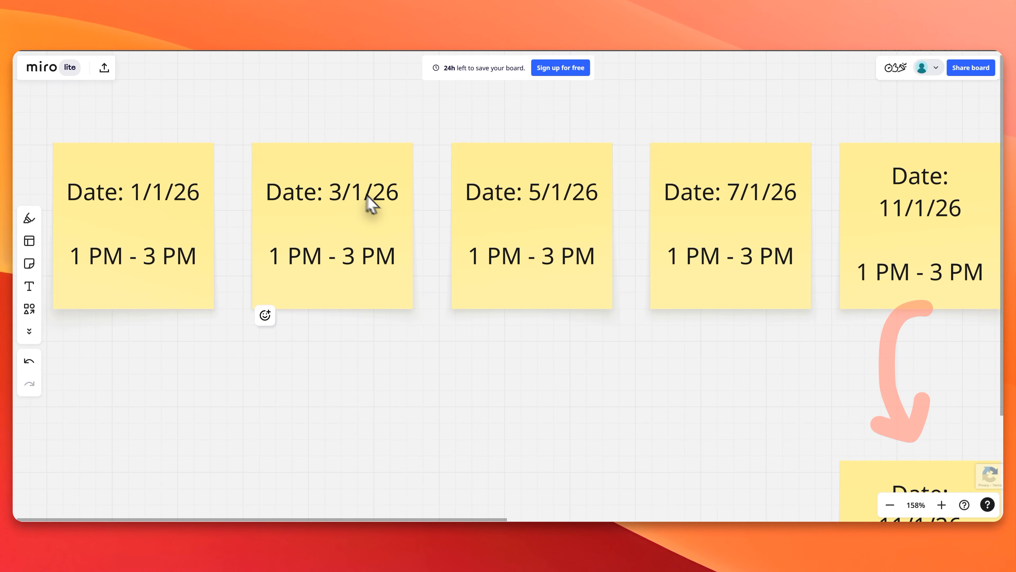
scroll(372, 205, right, 10)
scroll(372, 204, up, 3)
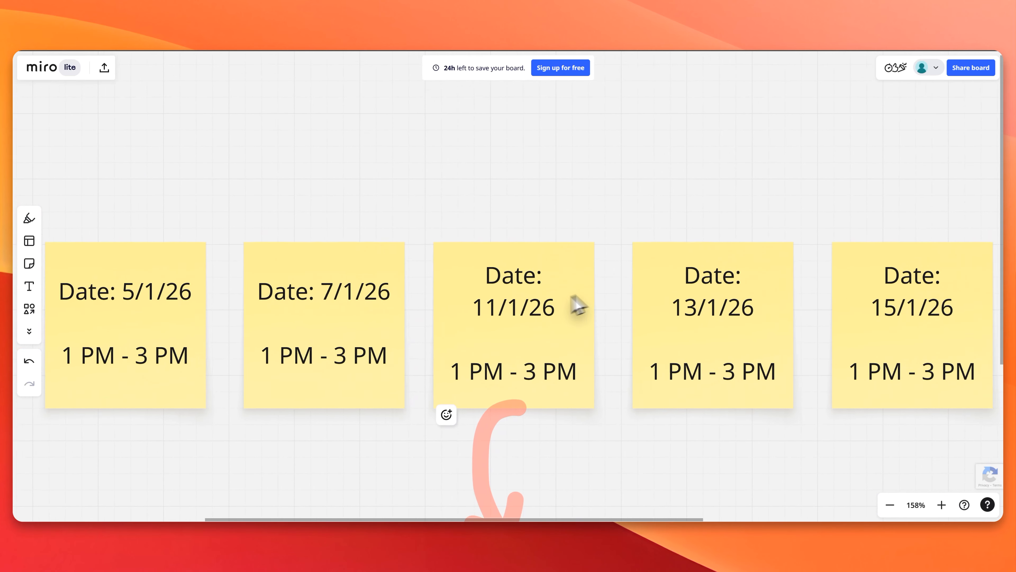
scroll(578, 306, right, 12)
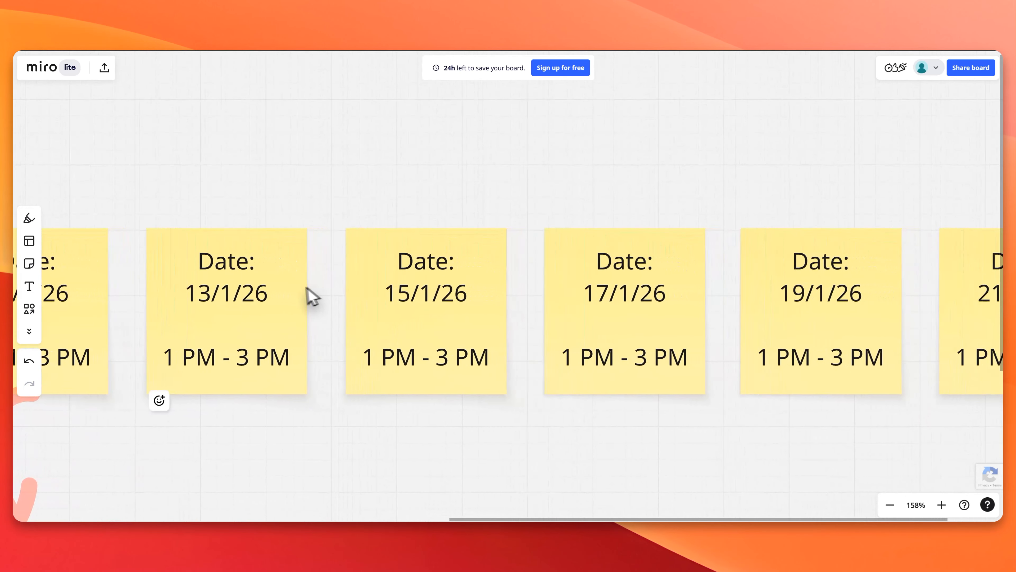
scroll(312, 296, right, 4)
scroll(744, 313, down, 1)
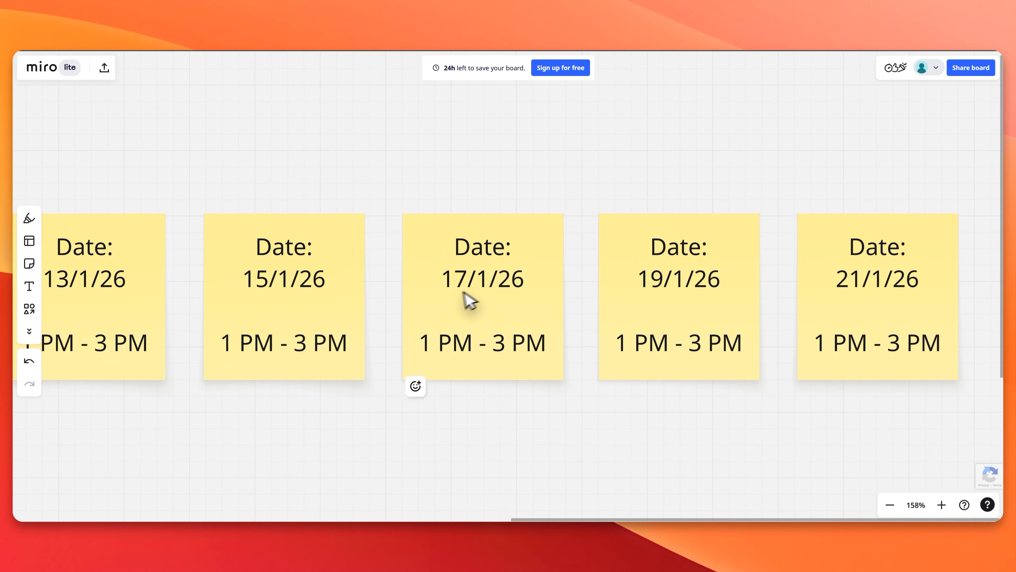
scroll(469, 300, left, 11)
scroll(469, 300, down, 1)
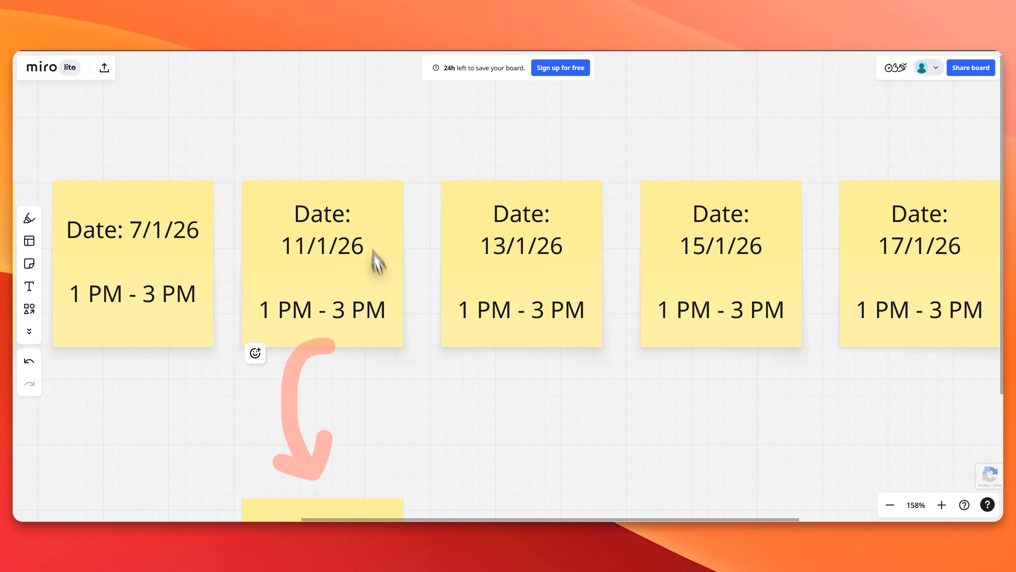
Step: Highlight the 11/1/26 note with a circle, underline its time, and add another arrow between it and the 3 PM - 5 PM note
click(29, 219)
mouse_move(279, 172)
mouse_down()
mouse_move(253, 313)
mouse_move(431, 313)
mouse_move(382, 162)
mouse_move(264, 178)
mouse_up()
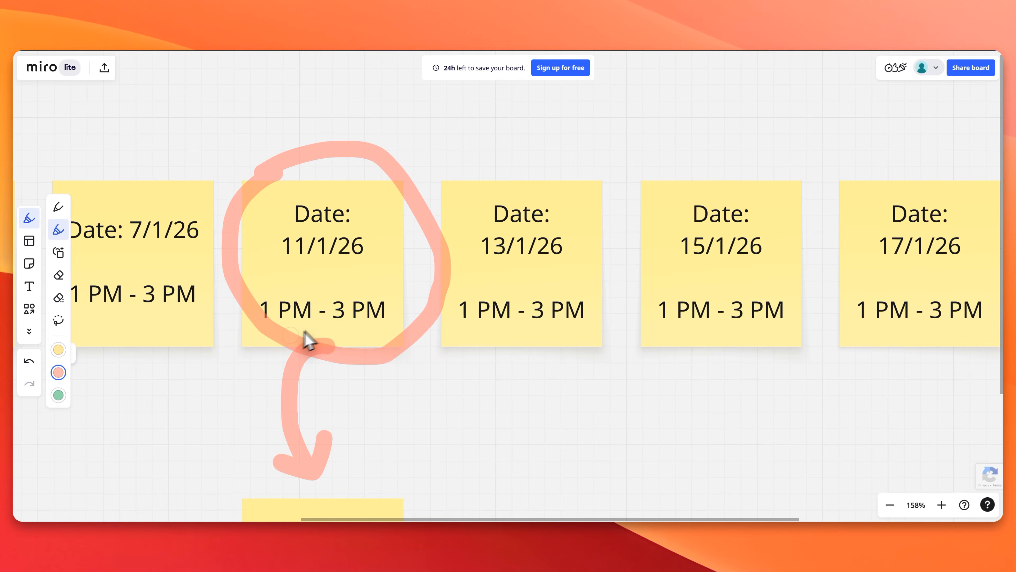
drag(266, 332, 340, 333)
scroll(347, 323, down, 5)
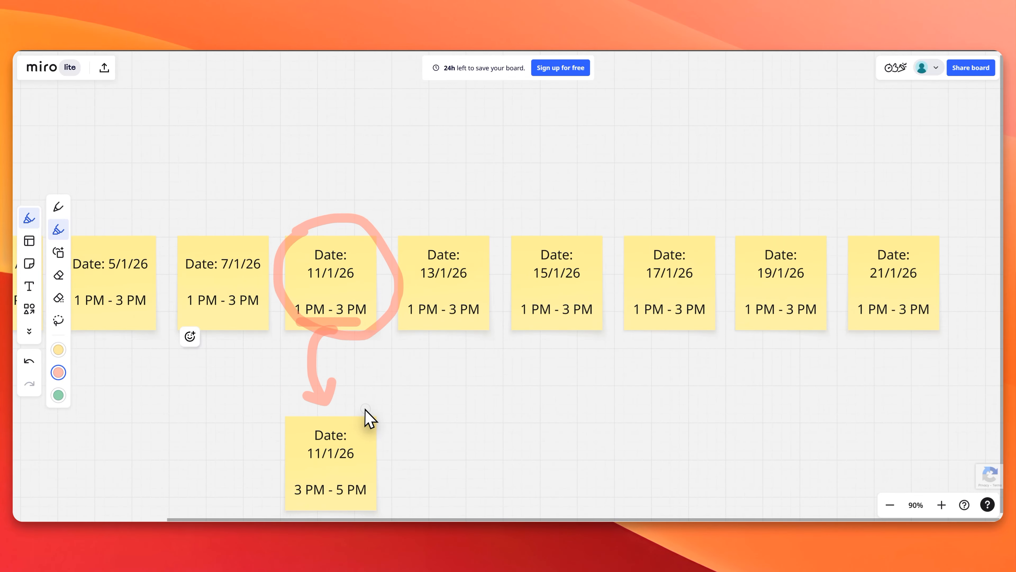
drag(372, 429, 375, 328)
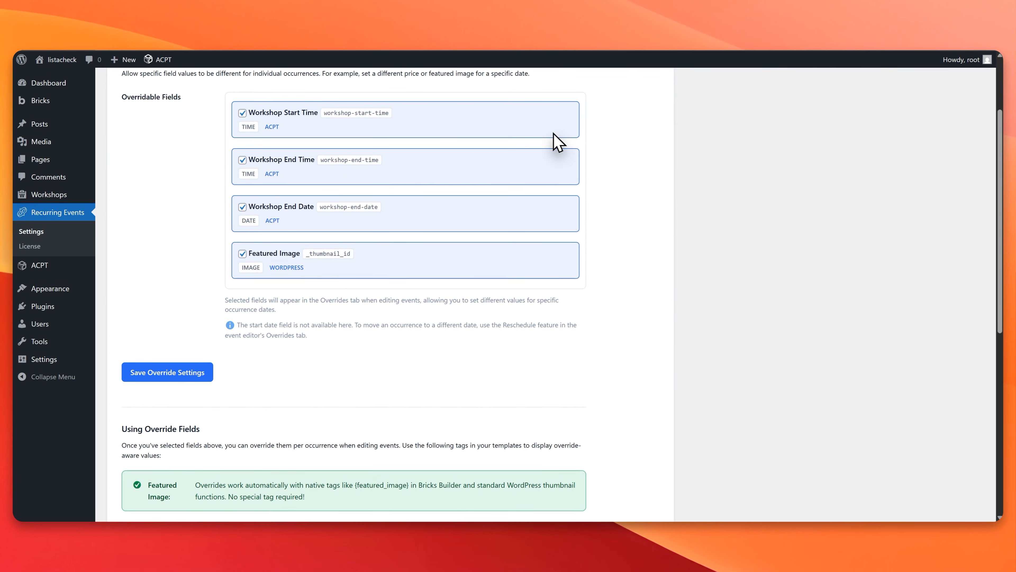
Step: Return to the Recurring Events settings in WordPress and examine the calendar embed shortcode
scroll(407, 177, up, 3)
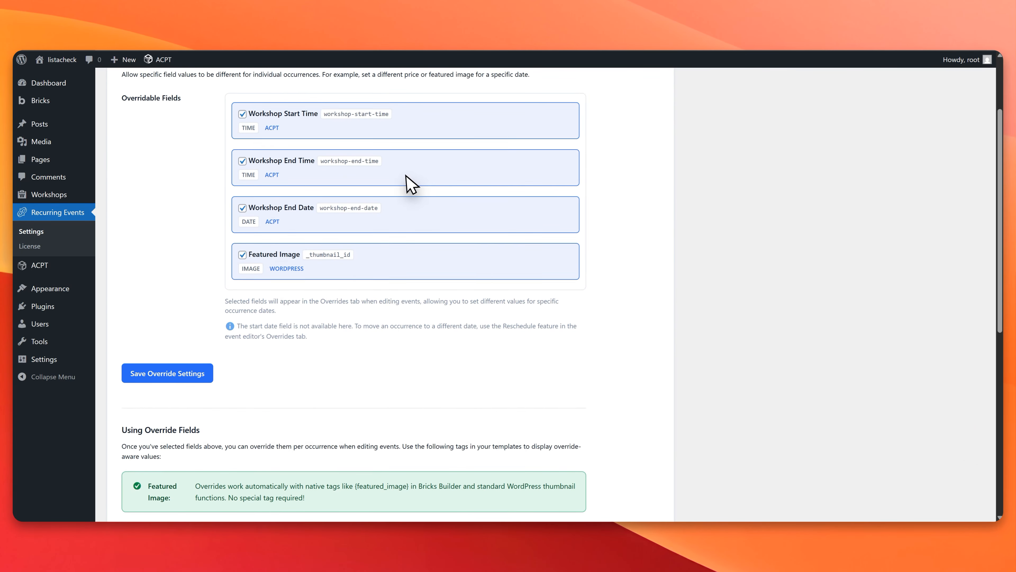
click(367, 136)
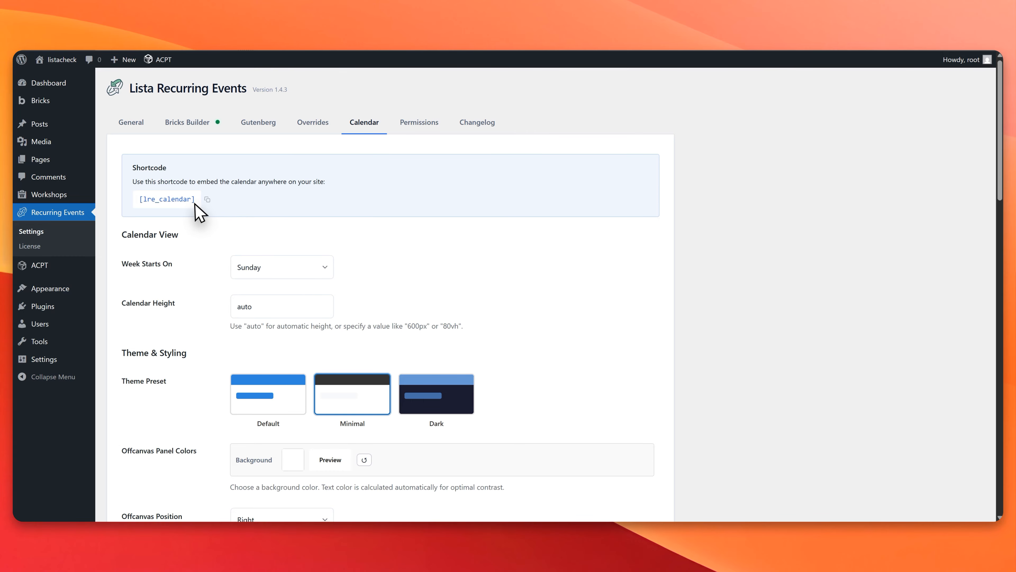
drag(194, 200, 140, 207)
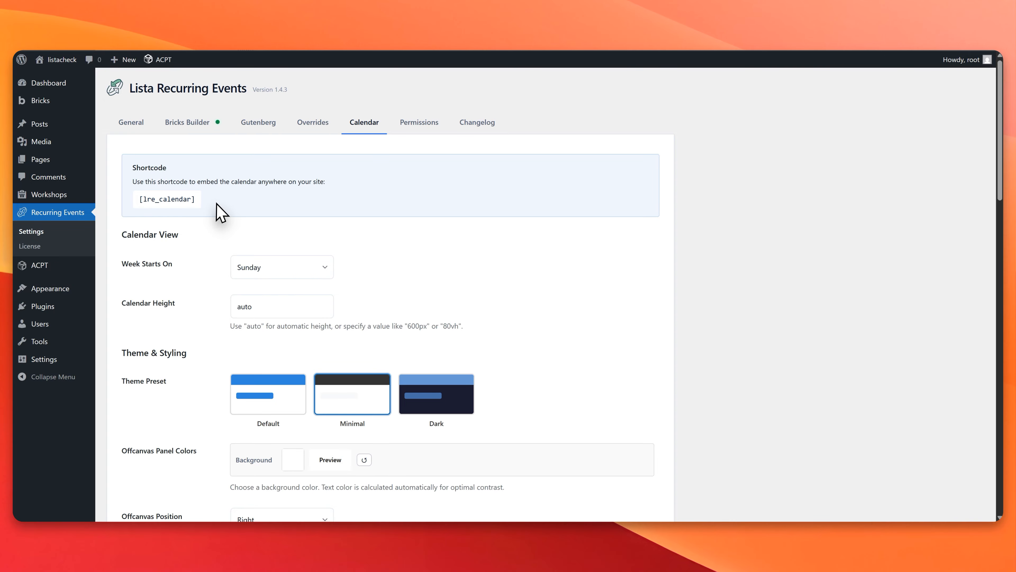
Step: Try the Default calendar theme preset, then choose Dark
scroll(221, 212, down, 3)
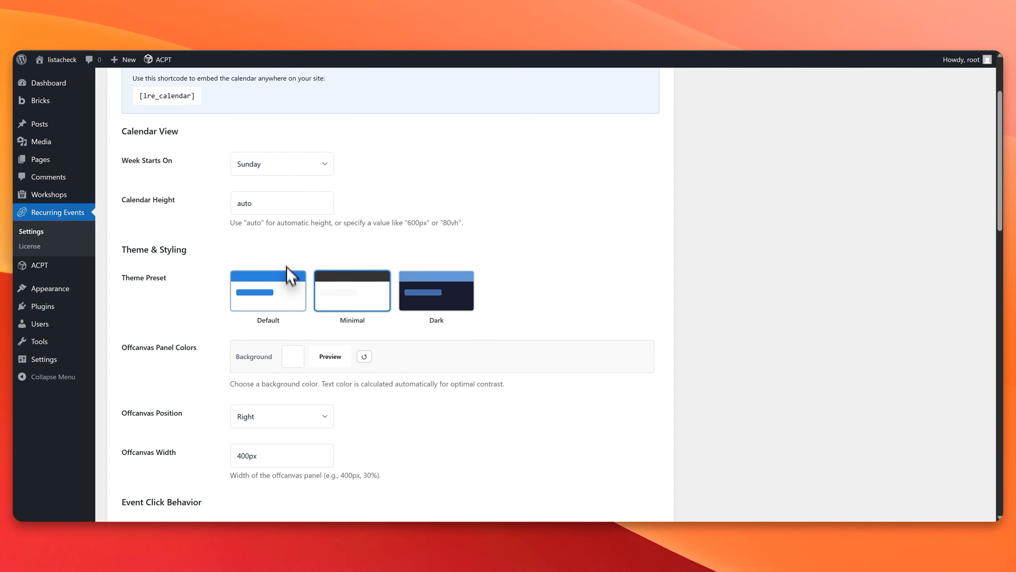
click(437, 308)
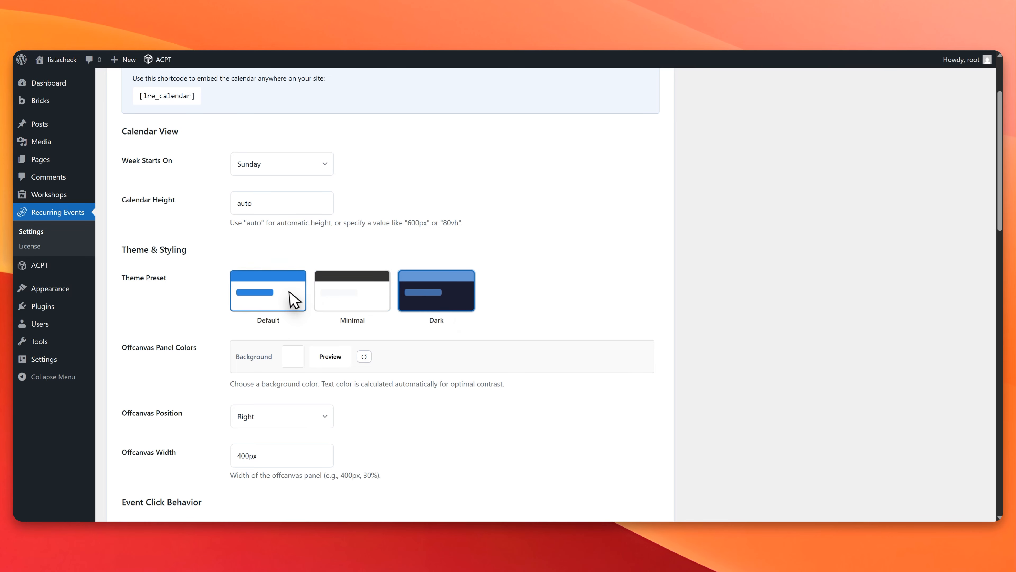
click(295, 295)
click(446, 304)
Step: Set the calendar's event button text to View WOrkshop
scroll(446, 305, down, 4)
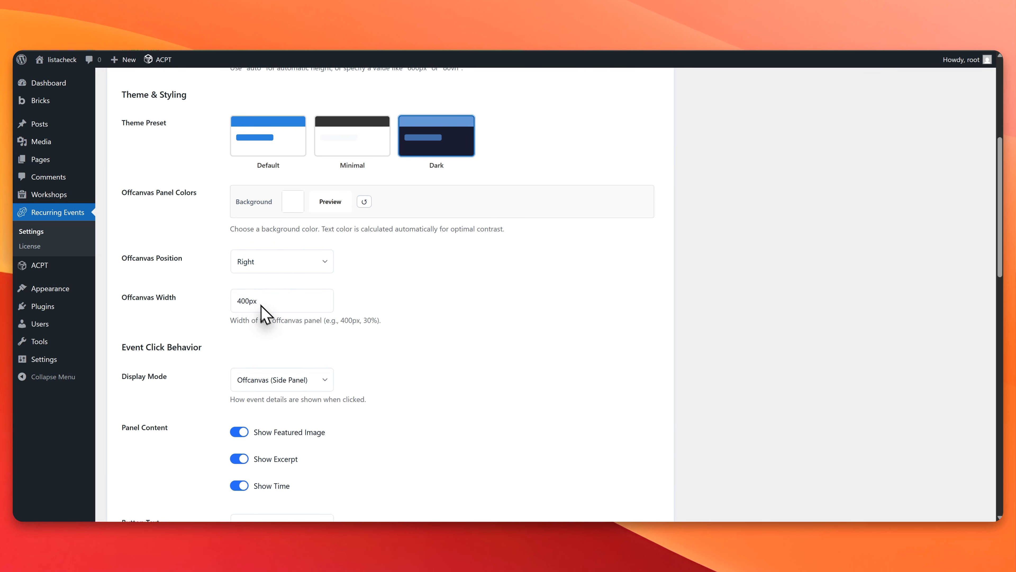
scroll(278, 312, down, 9)
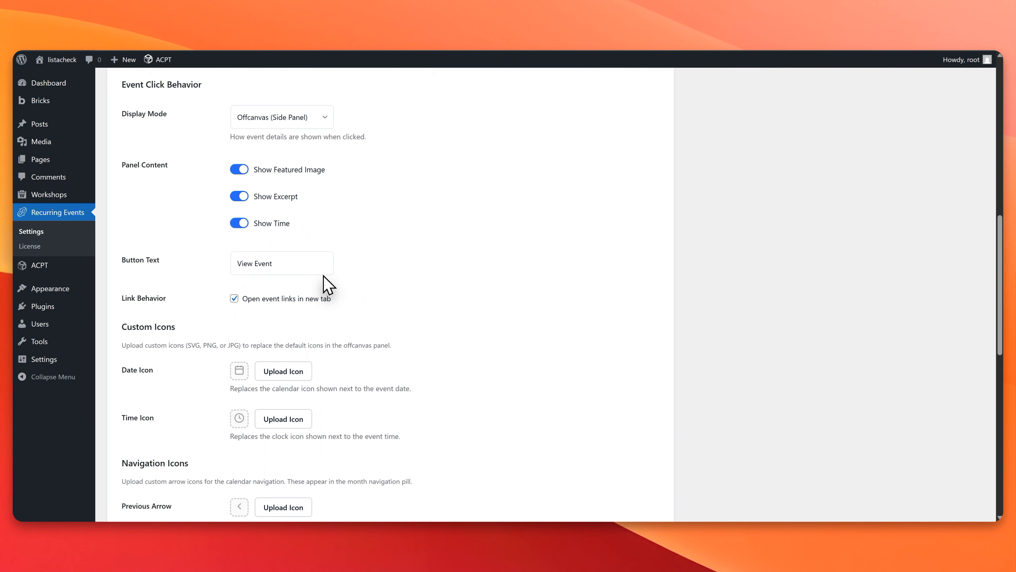
scroll(347, 220, down, 4)
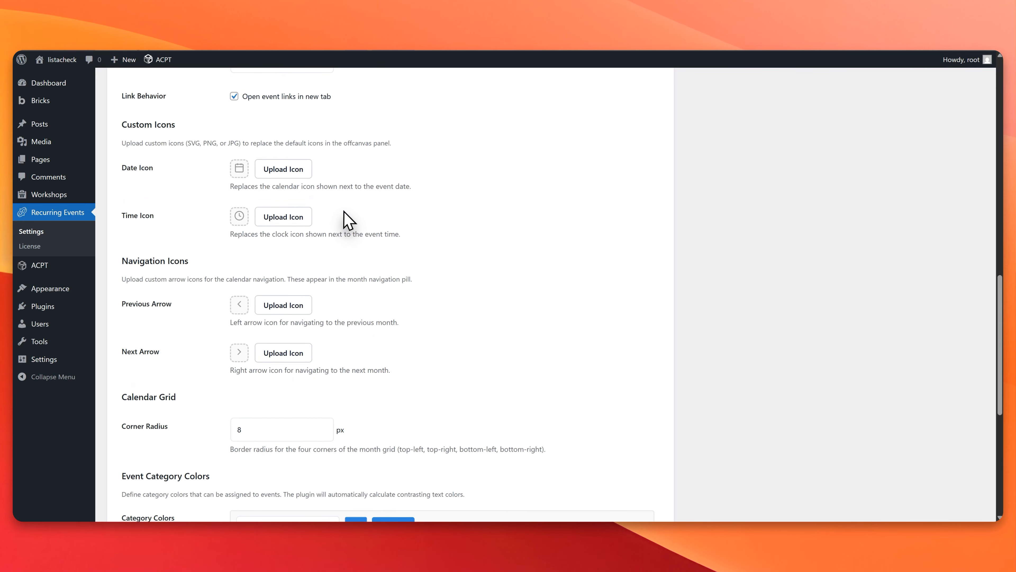
scroll(347, 220, up, 4)
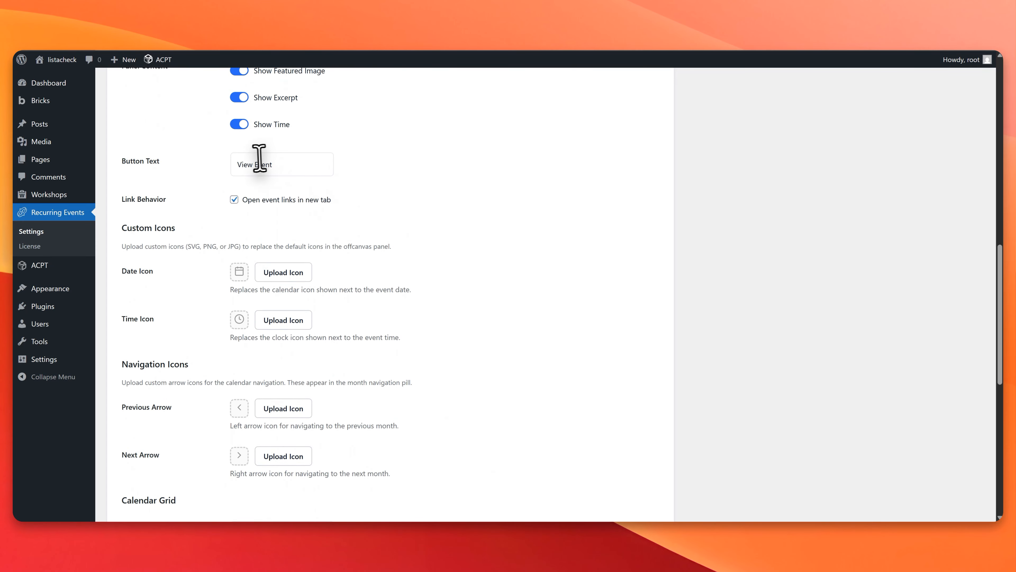
drag(257, 164, 281, 165)
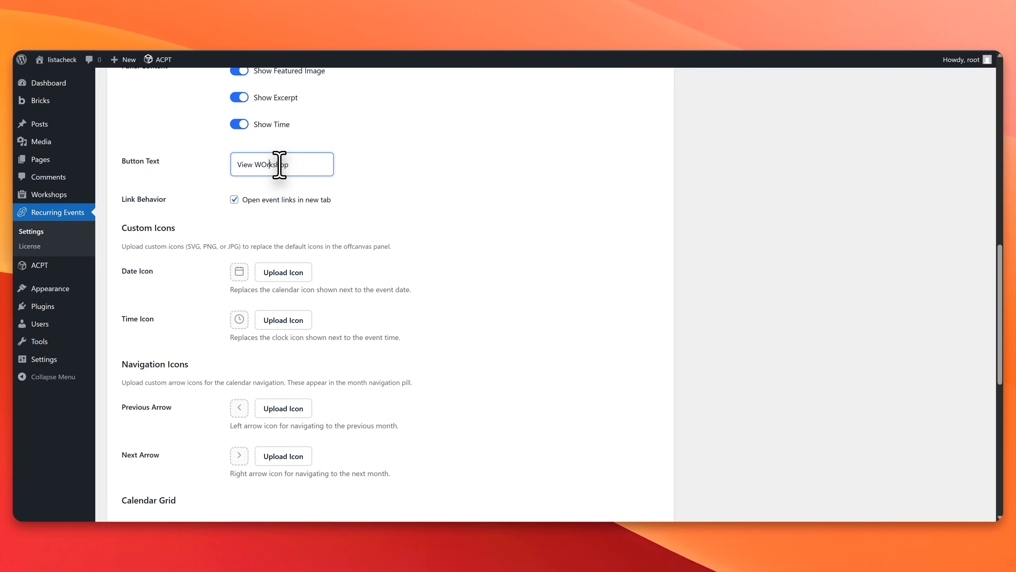
Step: Rename the Important event category color to Event 1 and save the calendar settings
scroll(280, 164, down, 4)
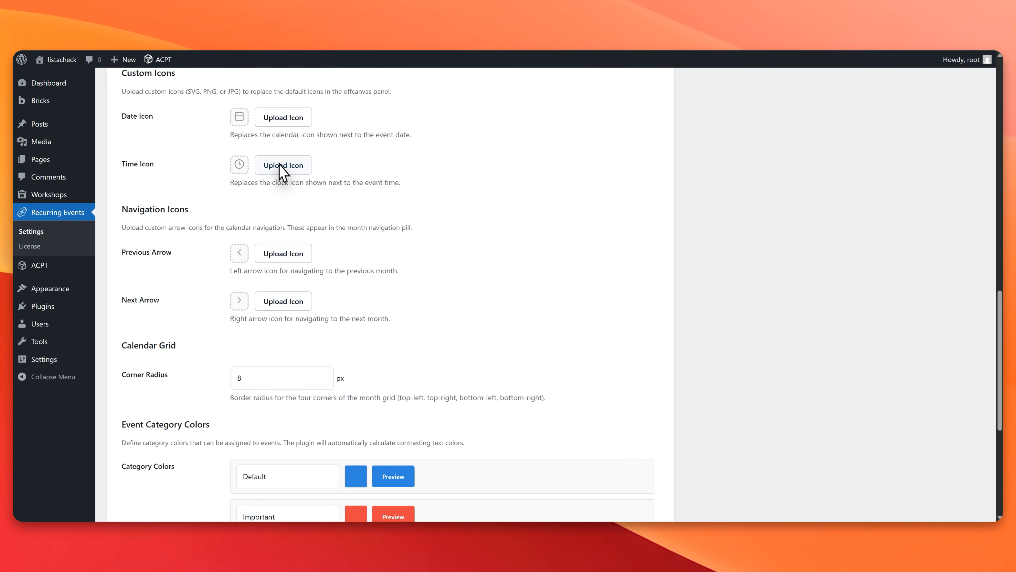
scroll(240, 273, down, 7)
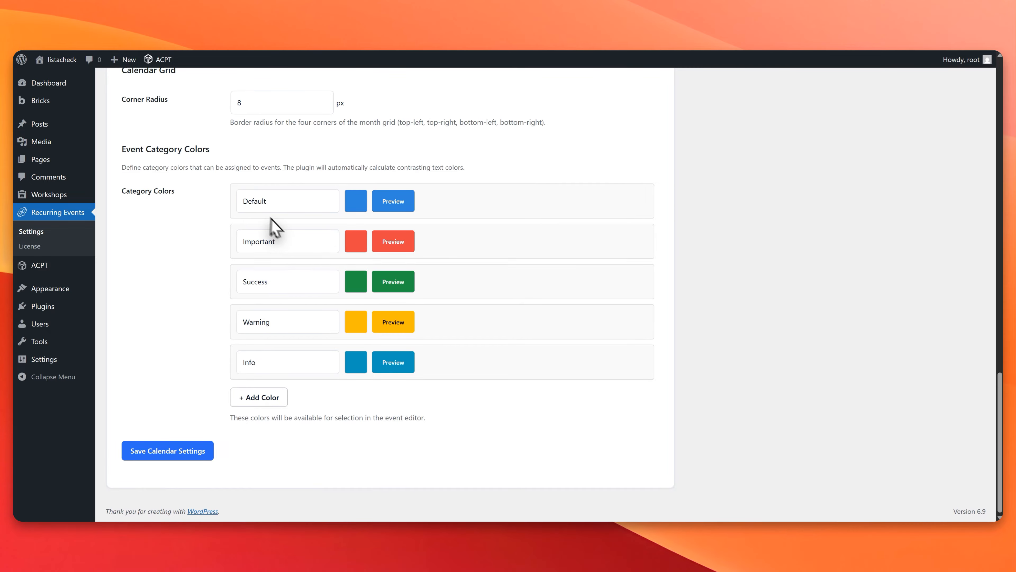
drag(275, 248, 190, 243)
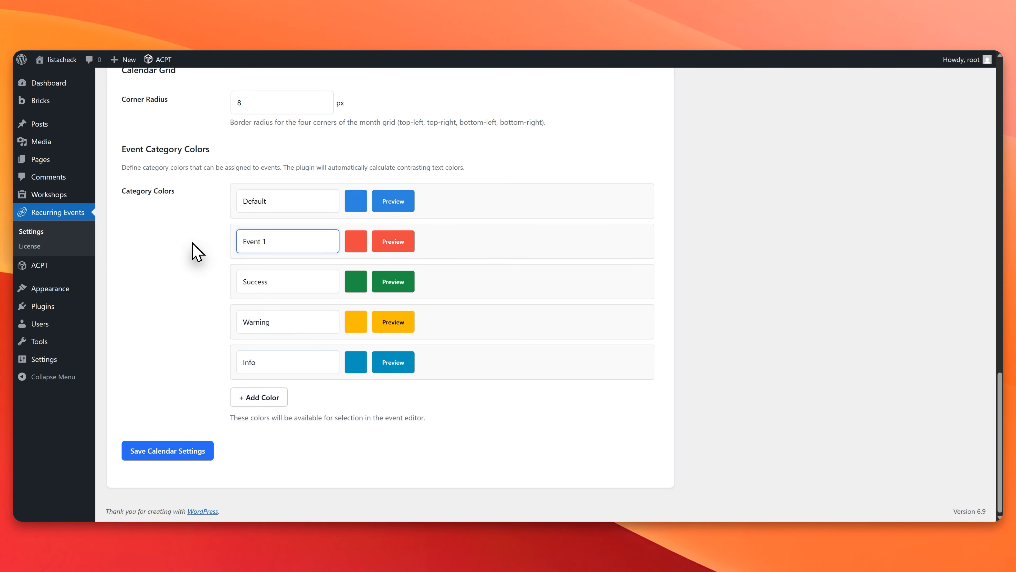
click(202, 452)
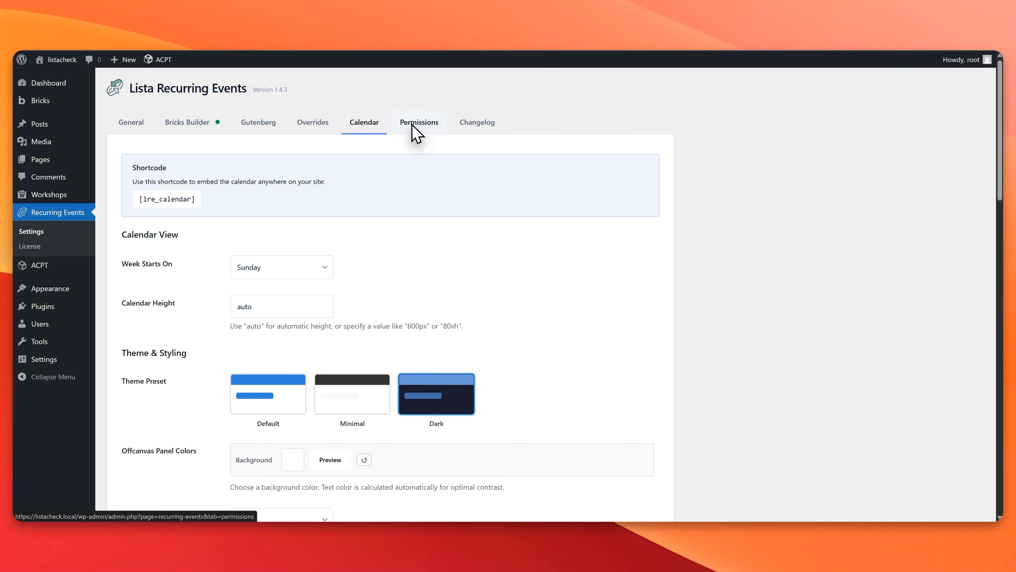
Step: Copy the [lre_calendar] shortcode and examine the plugin's role permissions for settings access and event recurrence
mouse_move(172, 197)
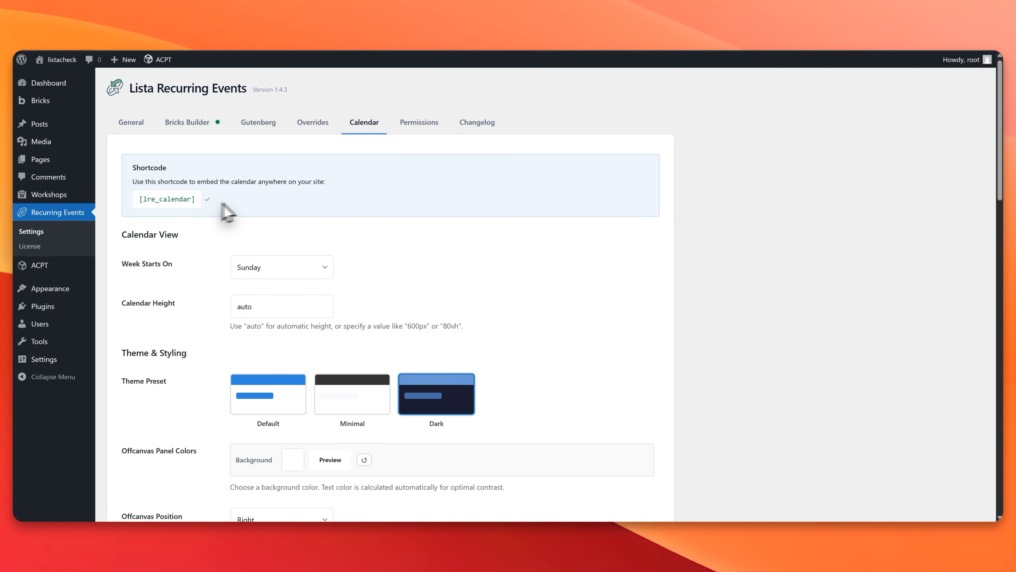
click(425, 125)
scroll(244, 246, down, 3)
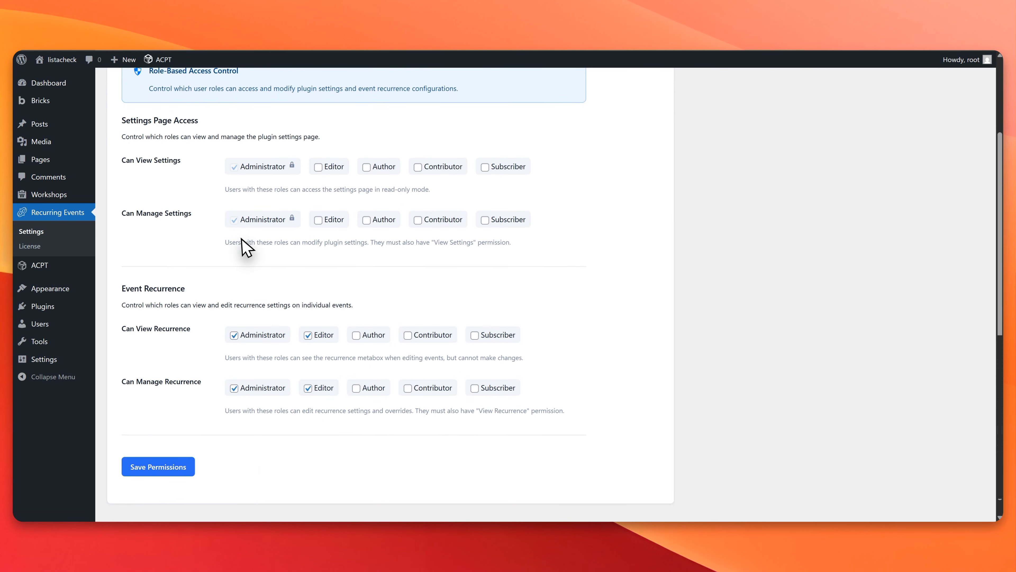
scroll(241, 238, down, 1)
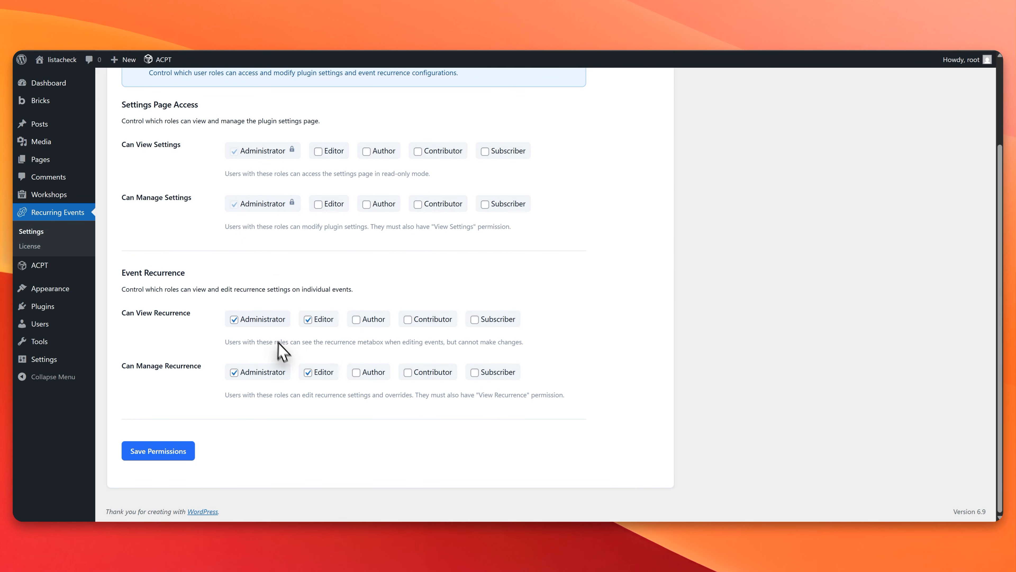
scroll(327, 391, up, 4)
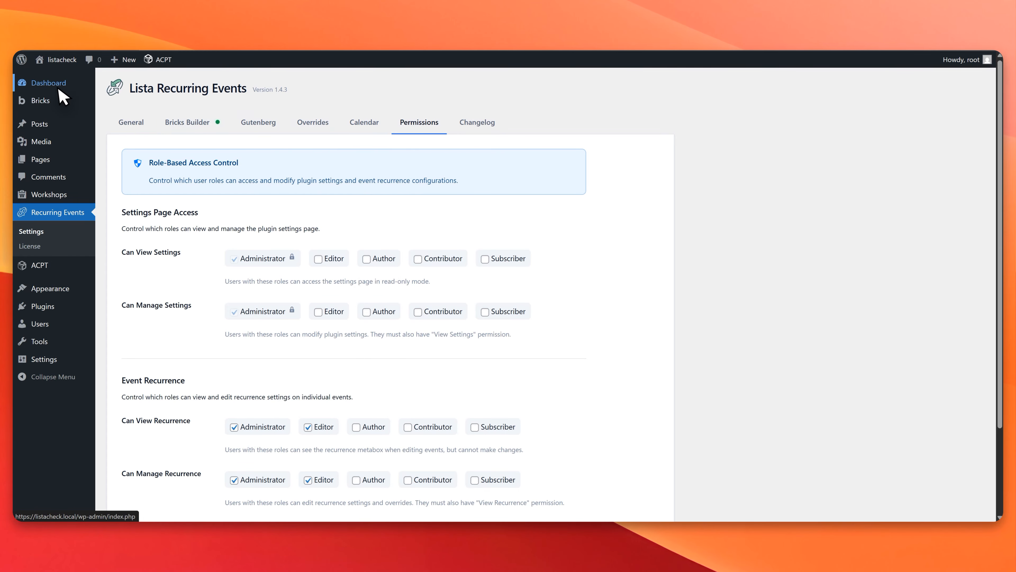
Step: Open the Calender Events page for editing, inspect its [lre_calendar] shortcode block, and view the calendar on the live page
click(44, 161)
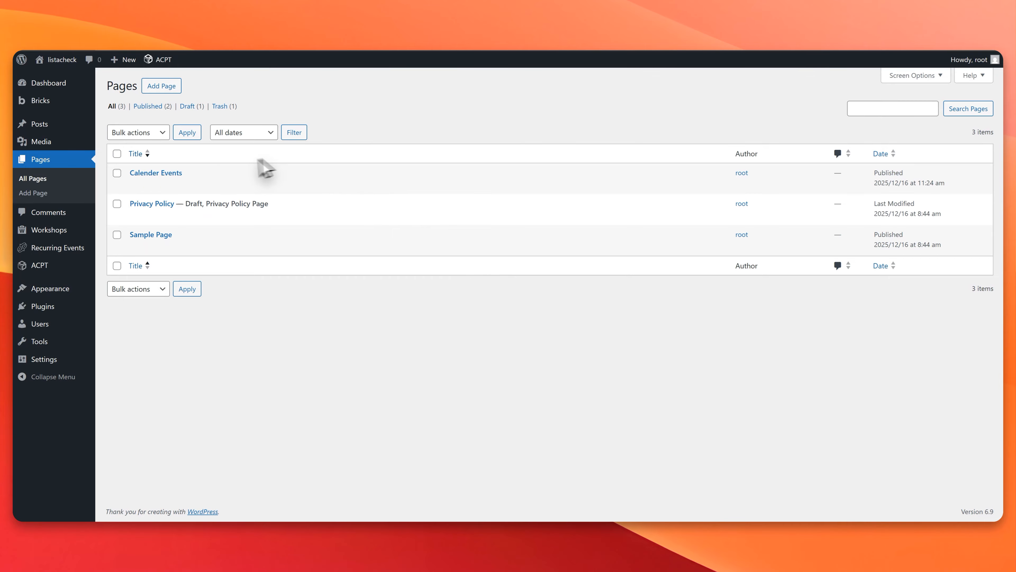
click(139, 187)
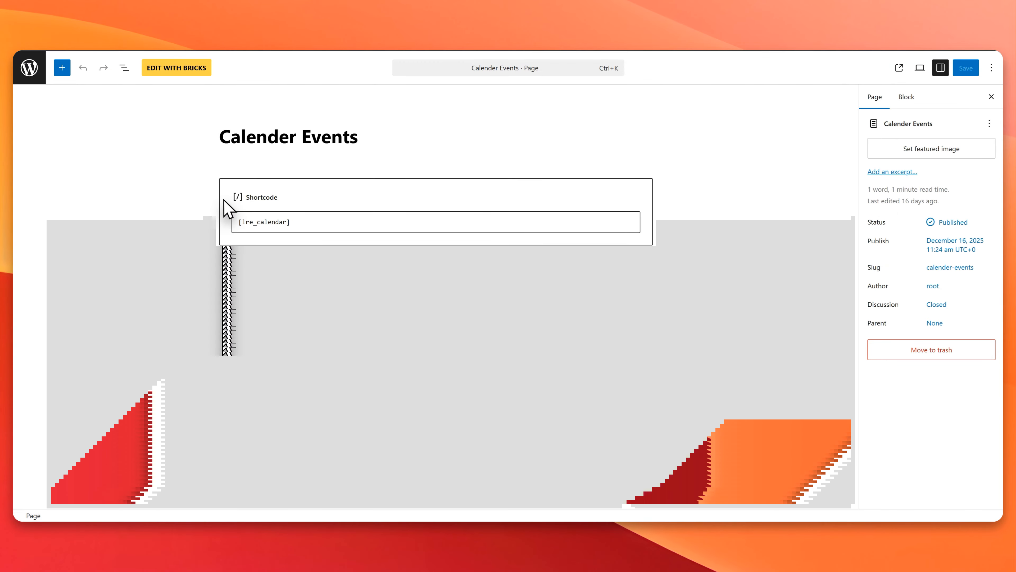
drag(294, 221, 242, 222)
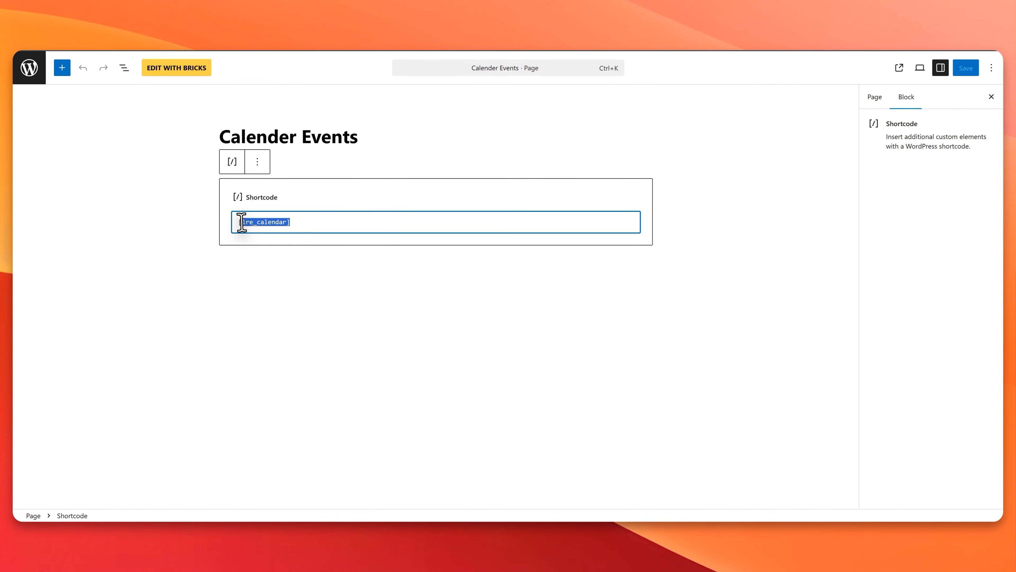
click(287, 222)
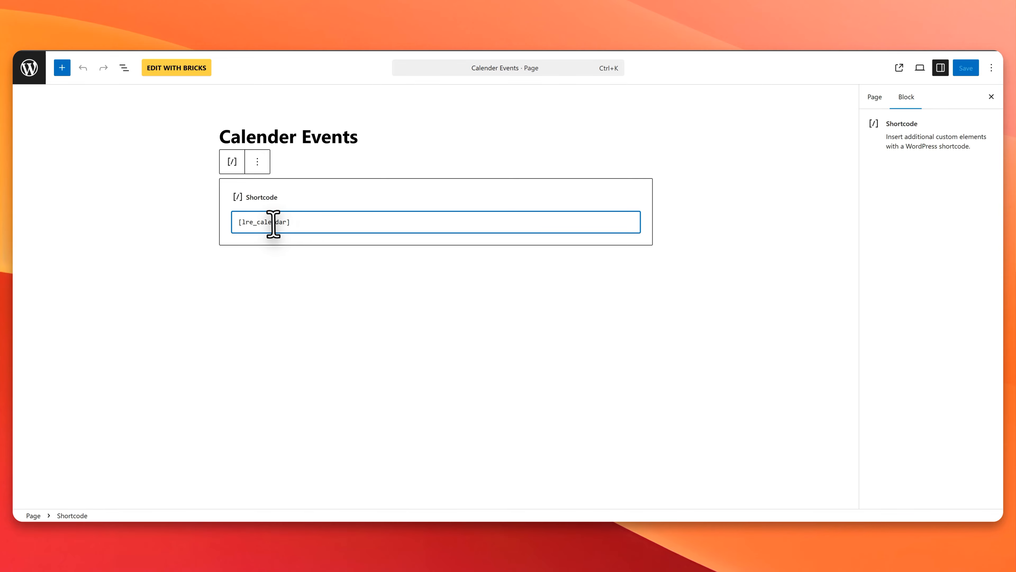
click(900, 68)
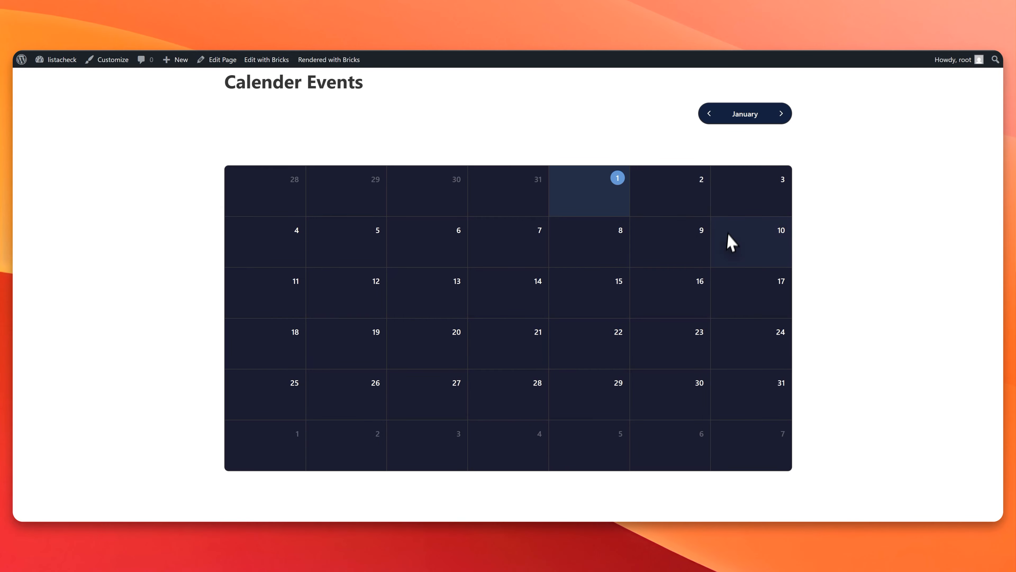
click(257, 54)
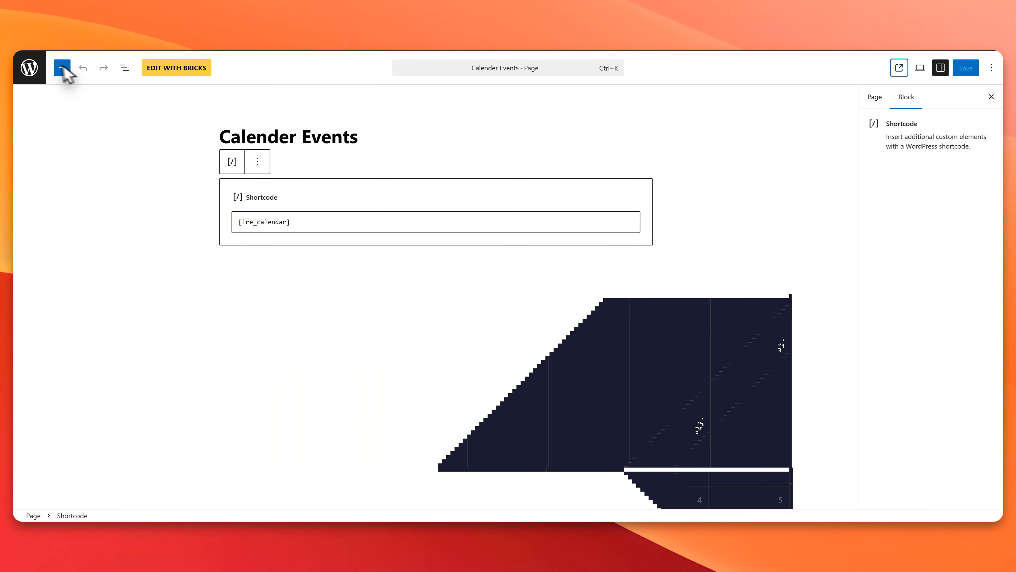
Step: Return to the Recurring Events calendar settings, set the theme preset to Default, and save
click(40, 69)
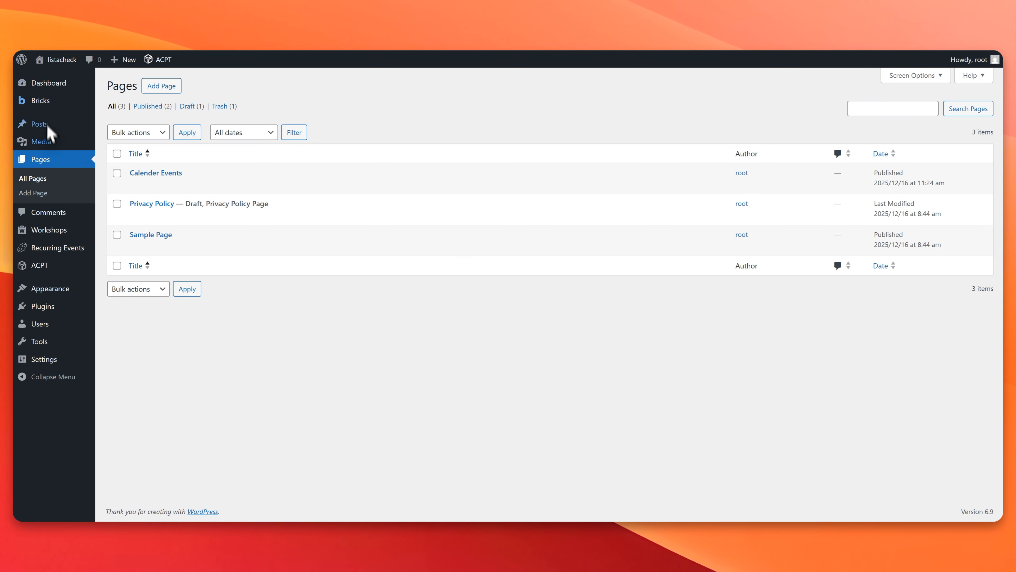
click(65, 257)
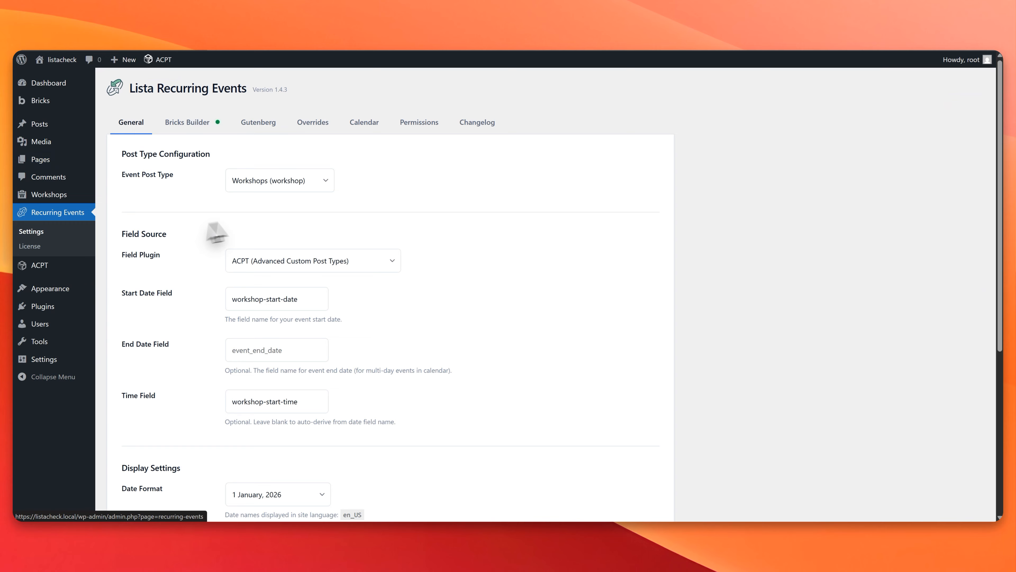
click(364, 122)
scroll(290, 291, down, 4)
click(289, 250)
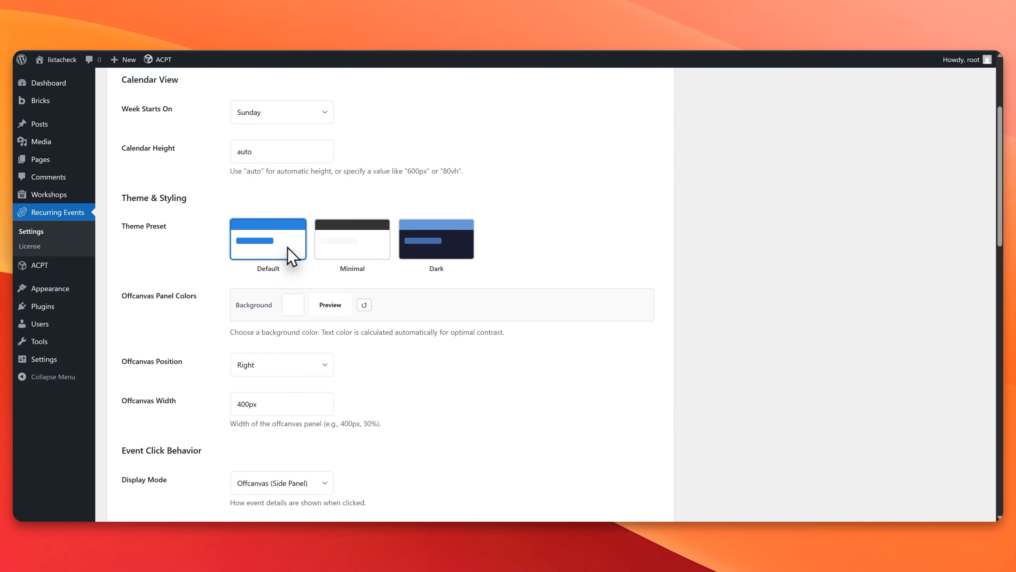
scroll(288, 257, down, 20)
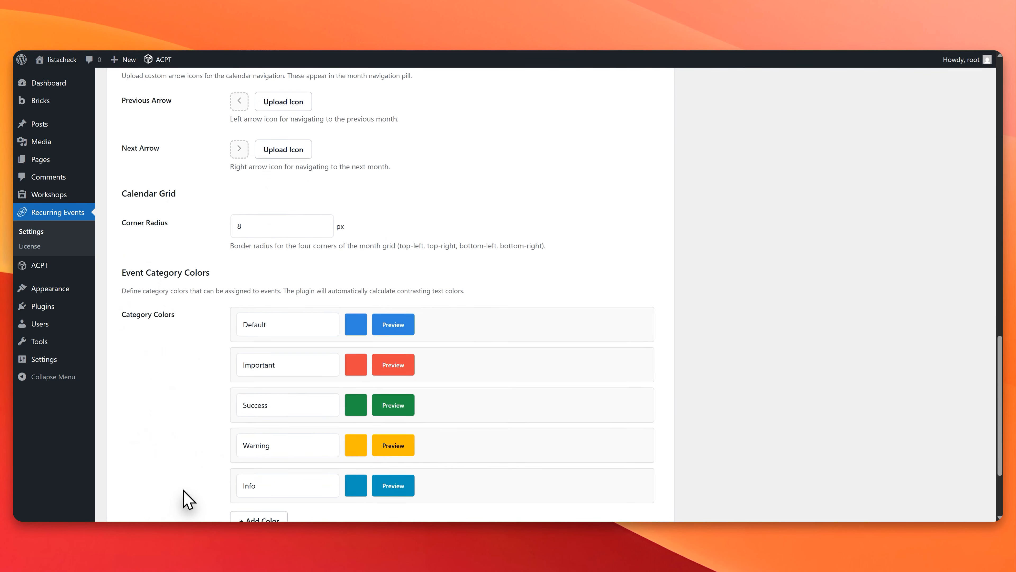
click(199, 453)
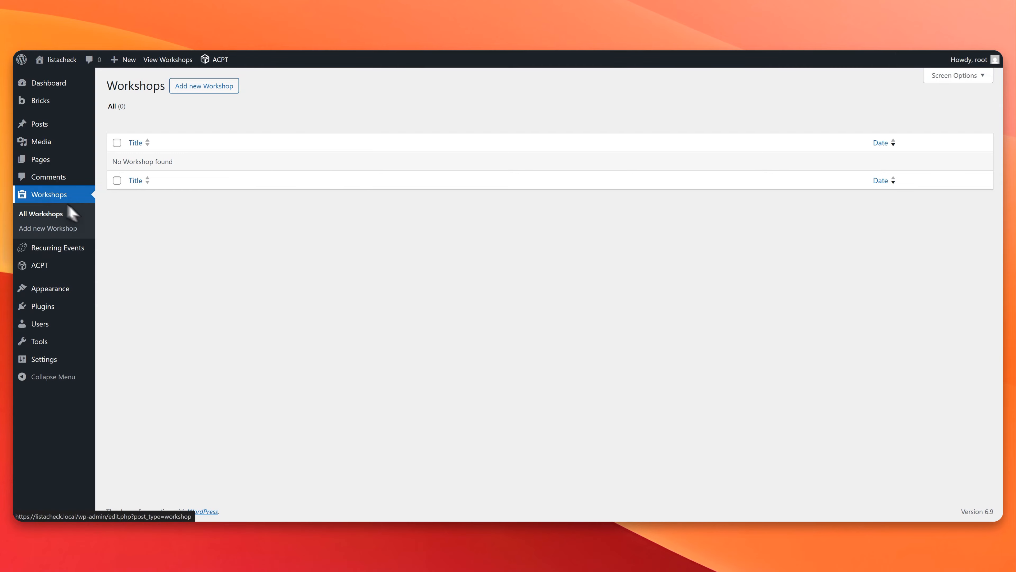
Step: Add a new workshop titled Workshop 1
click(195, 88)
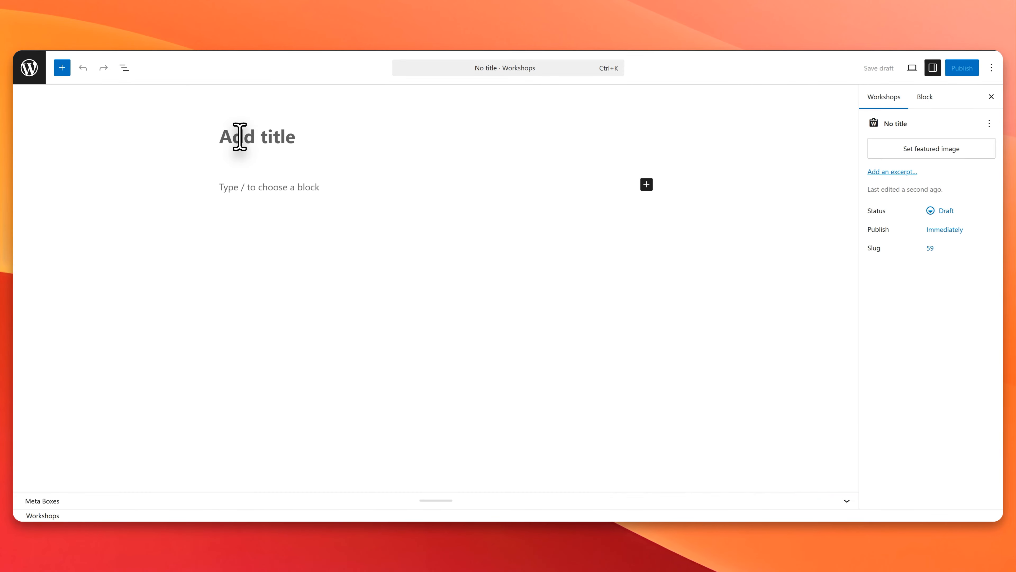
text(Workshop 1)
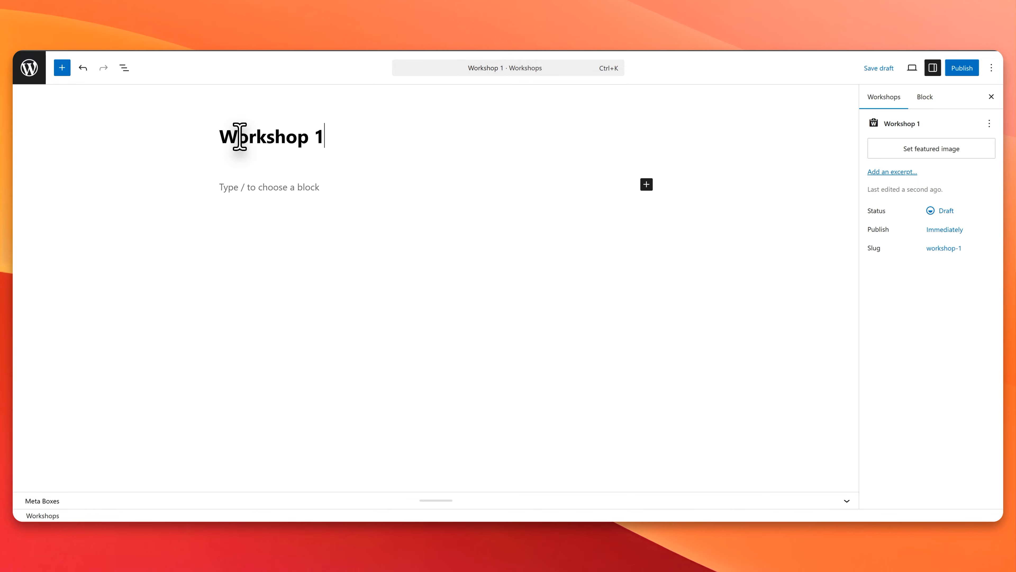
click(267, 187)
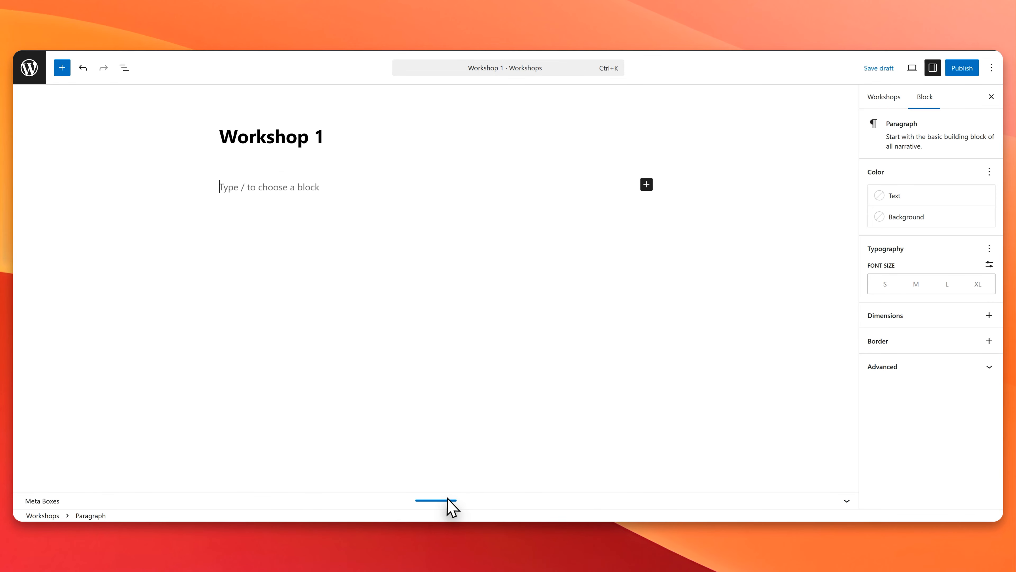
Step: Expand the workshop's meta boxes and enable both the recurring event and its display in the calendar
click(842, 502)
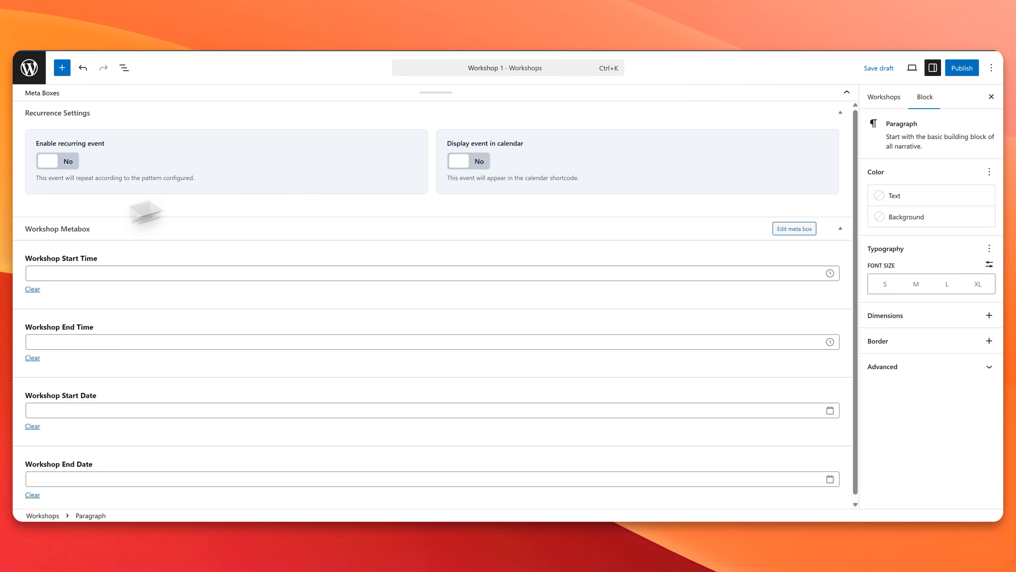
click(68, 161)
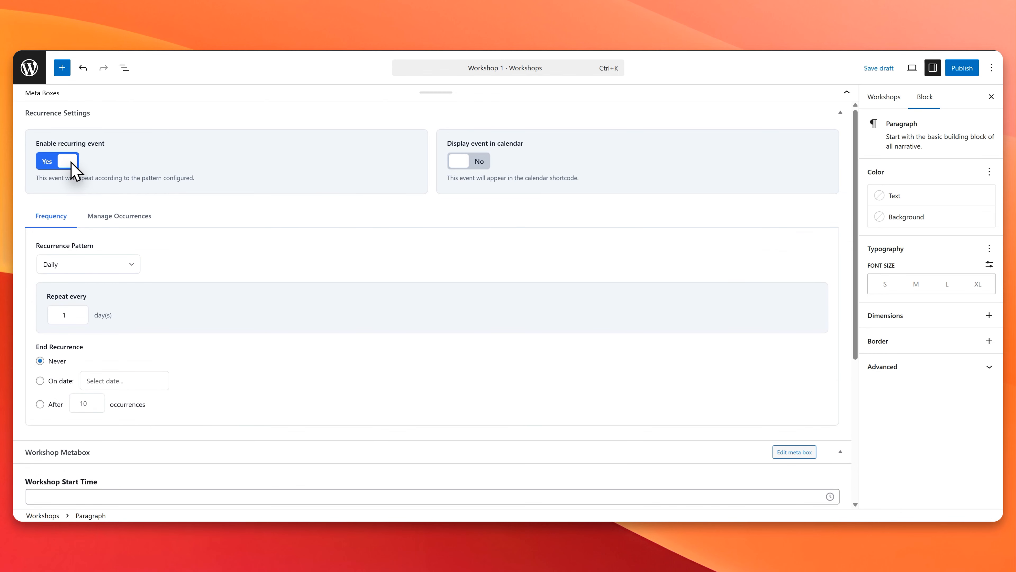
click(480, 163)
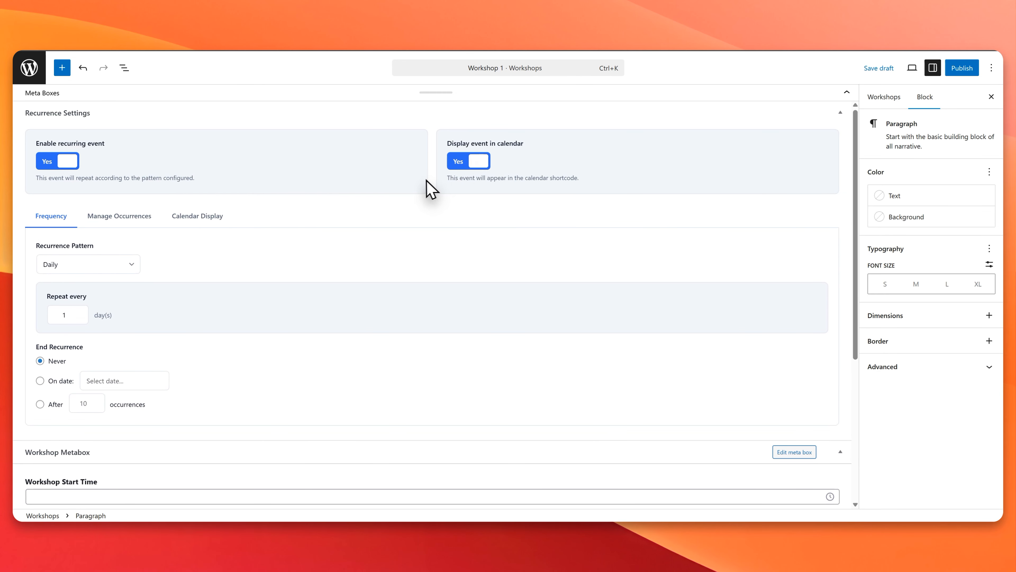
Step: Set the workshop to recur daily, repeating every 2 days and ending after 9 occurrences
click(105, 267)
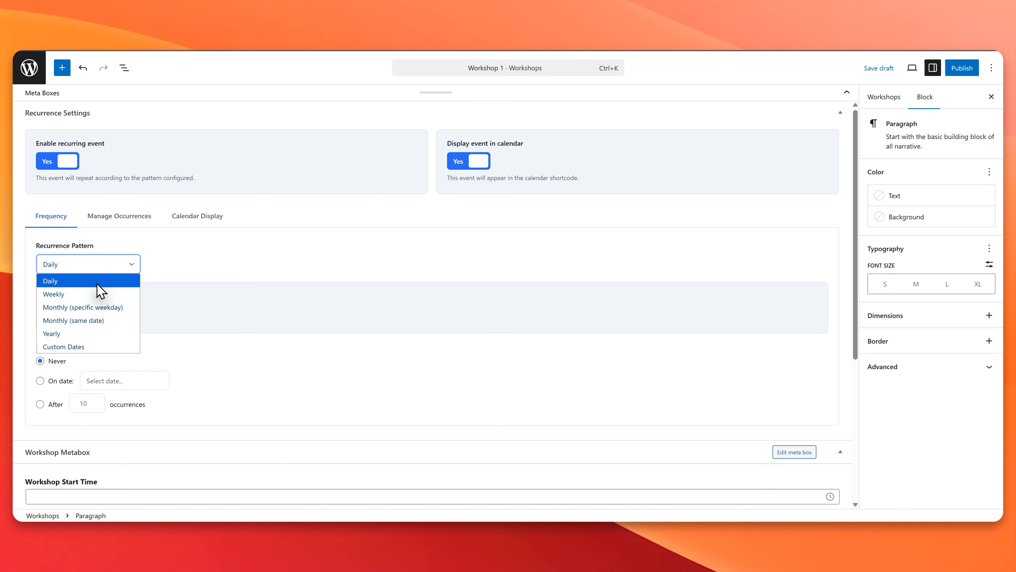
click(99, 282)
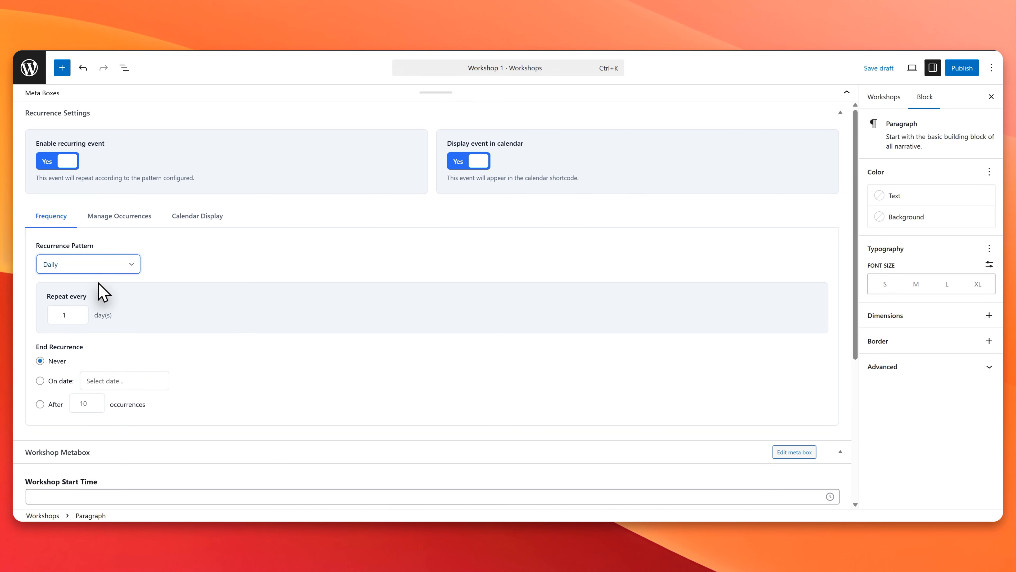
click(79, 312)
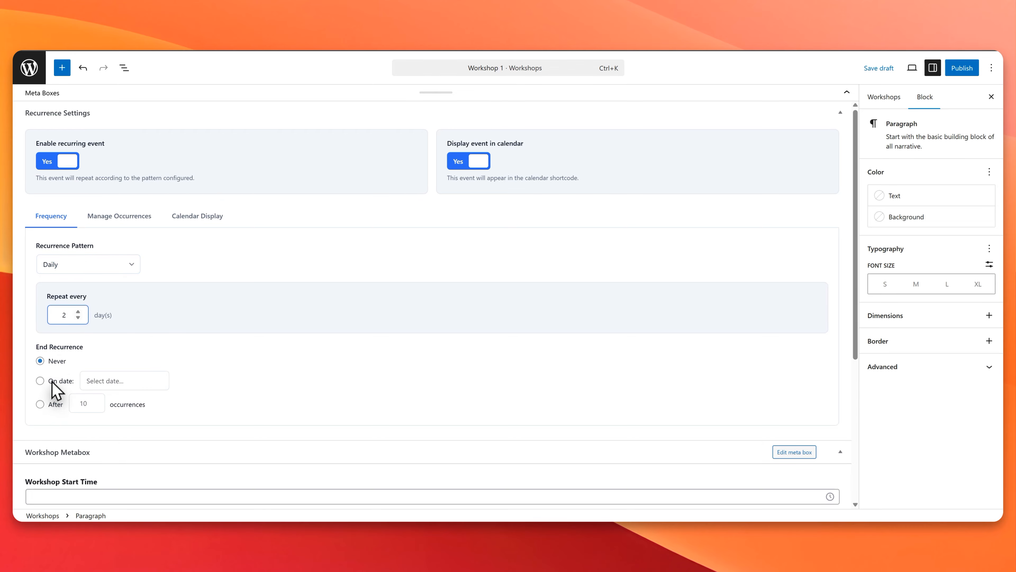
click(89, 382)
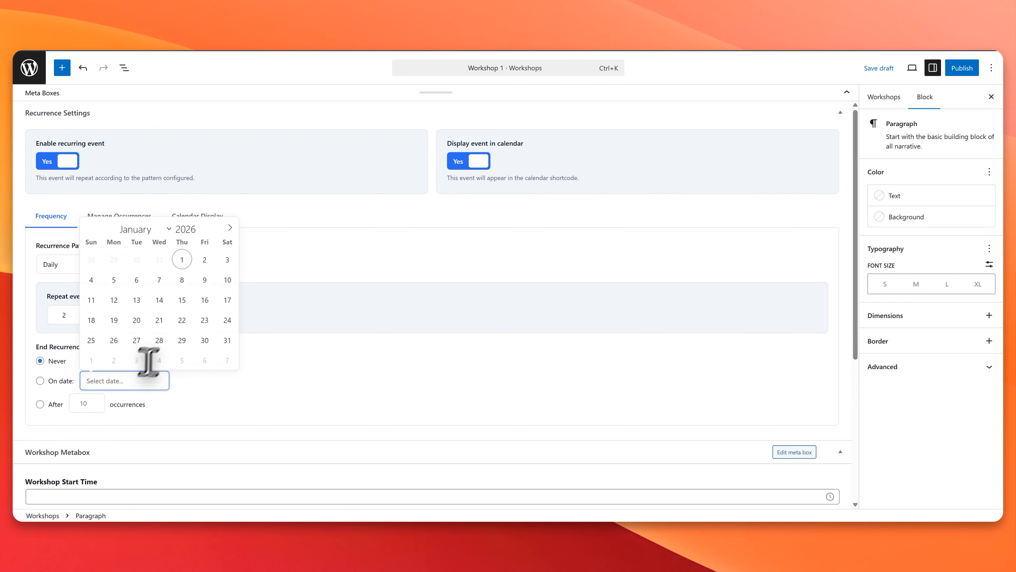
click(57, 402)
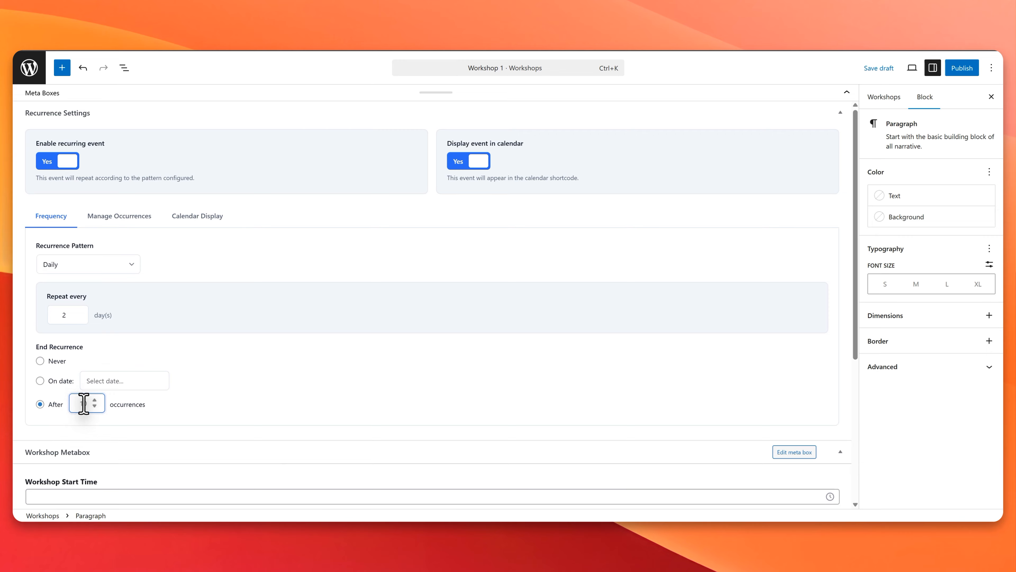
text(9)
key(Tab)
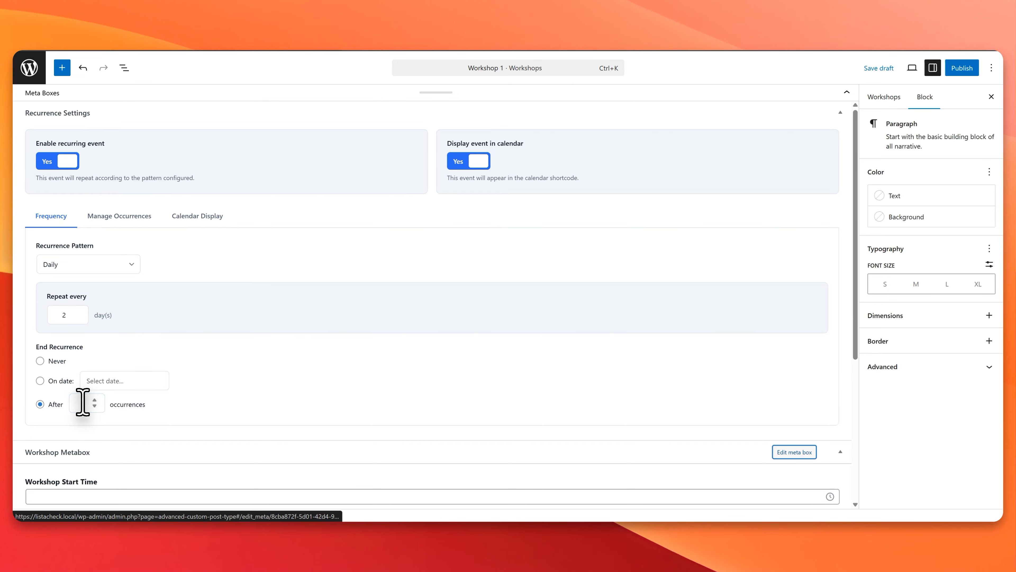
Step: Set the Workshop Start Time to 10:00 AM in the Workshop Metabox
scroll(162, 416, down, 3)
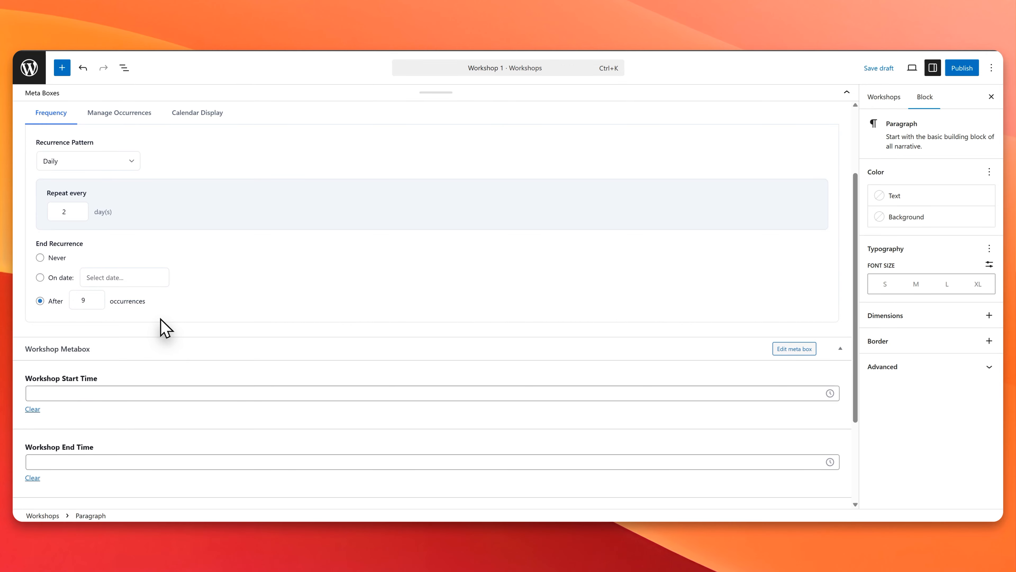
click(88, 393)
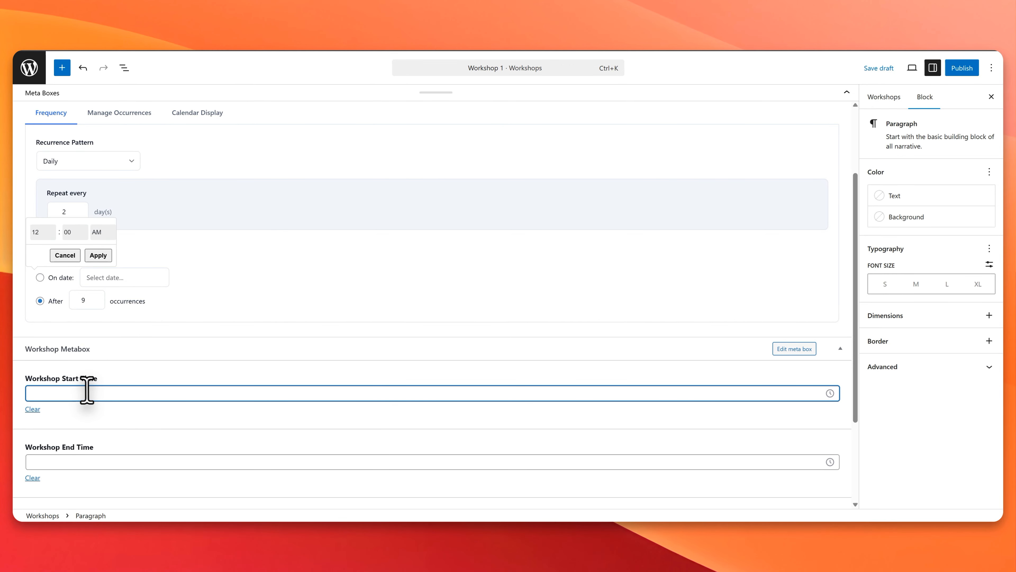
click(95, 236)
click(100, 258)
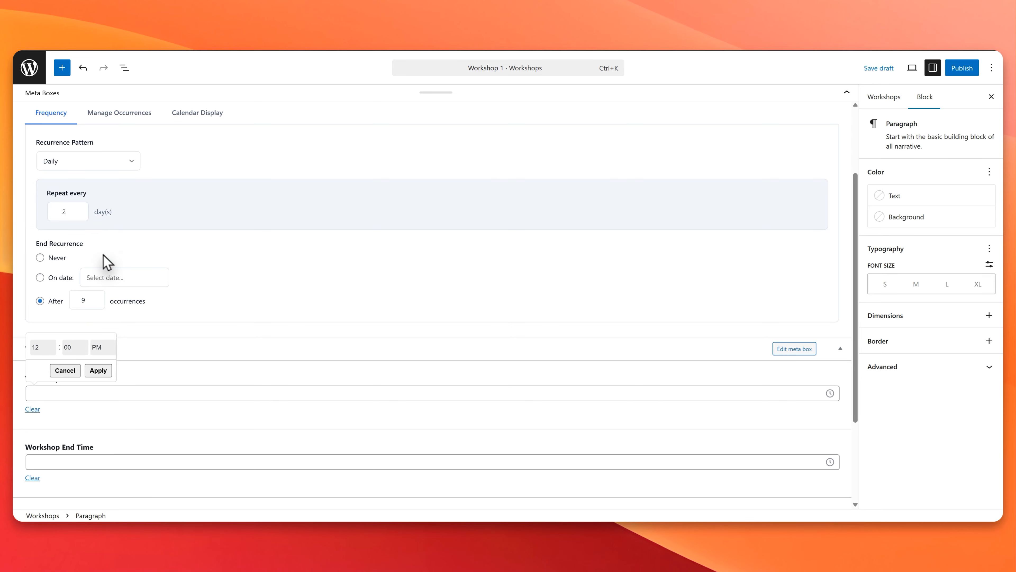
click(50, 349)
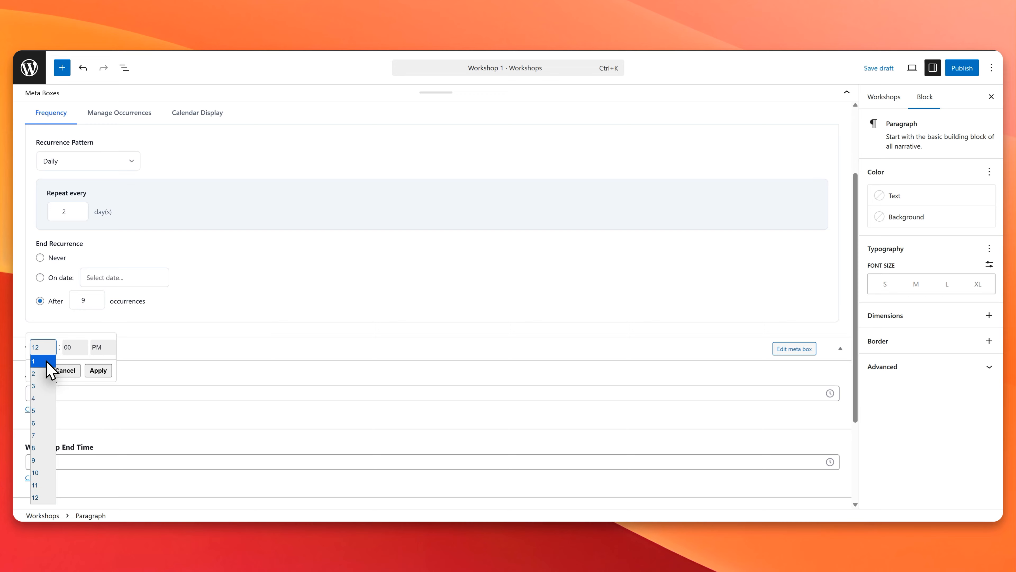
click(50, 362)
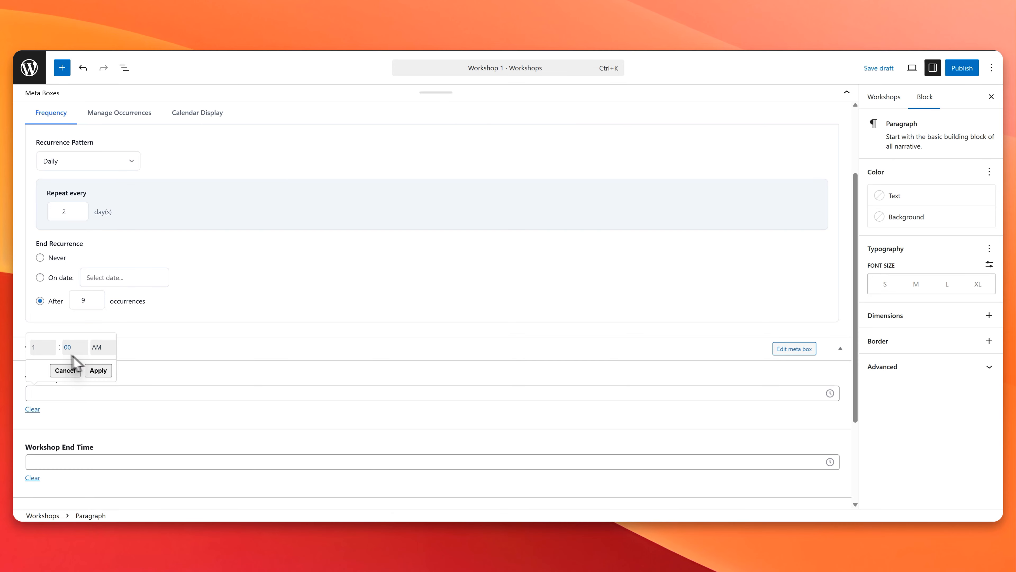
click(43, 347)
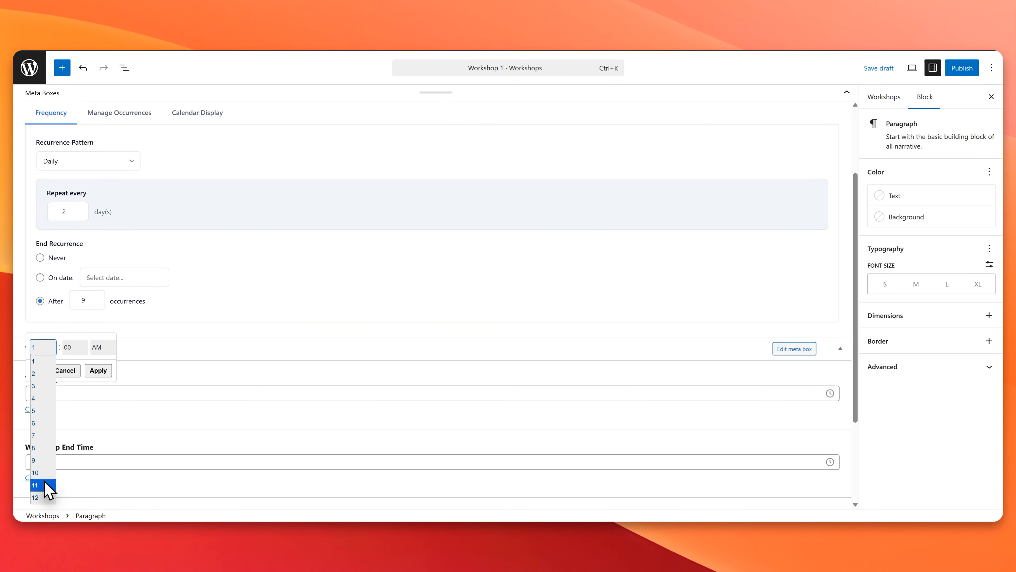
click(37, 473)
click(98, 371)
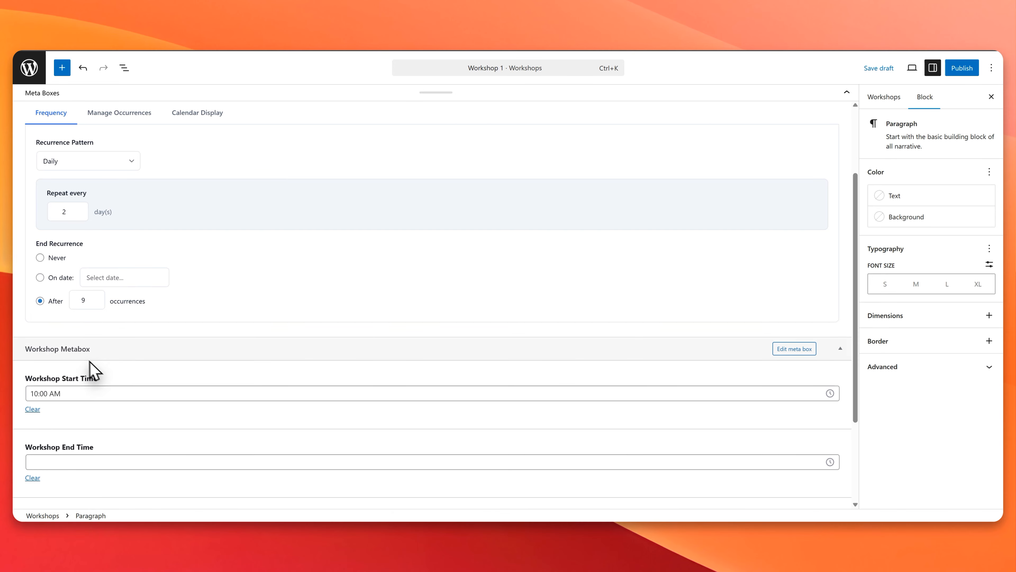
Step: Set the Workshop End Time to 01:00 PM in the Workshop Metabox
scroll(74, 390, down, 3)
click(72, 359)
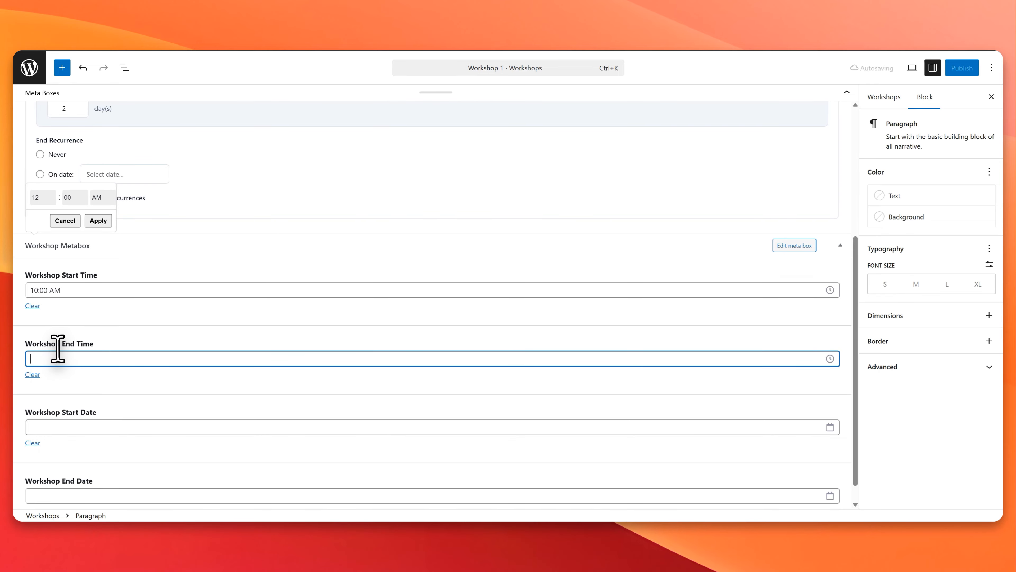
scroll(111, 373, down, 1)
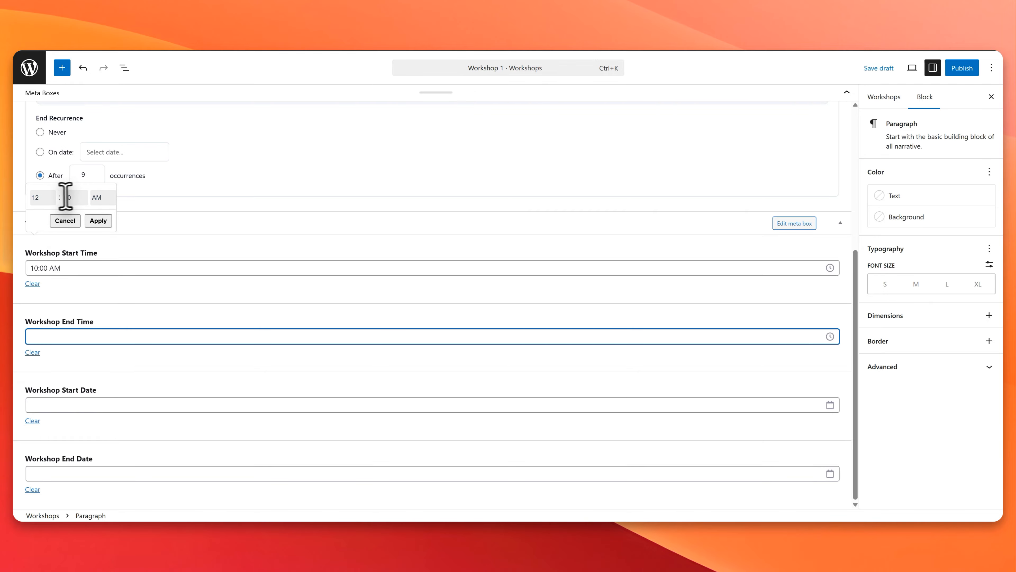
click(39, 197)
click(36, 213)
click(103, 292)
click(99, 313)
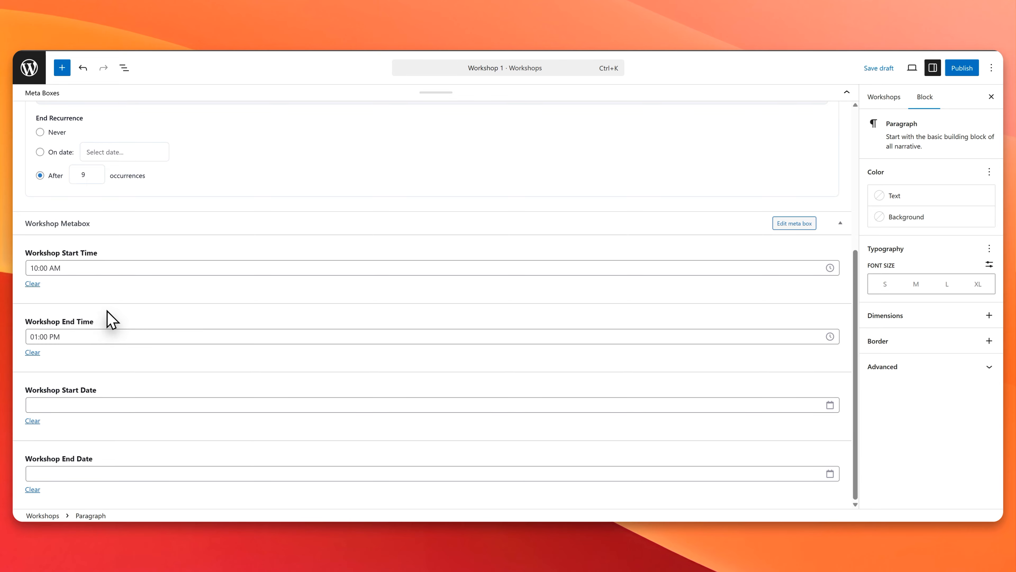
Step: Set the Workshop Start Date to December 17, 2025
click(72, 405)
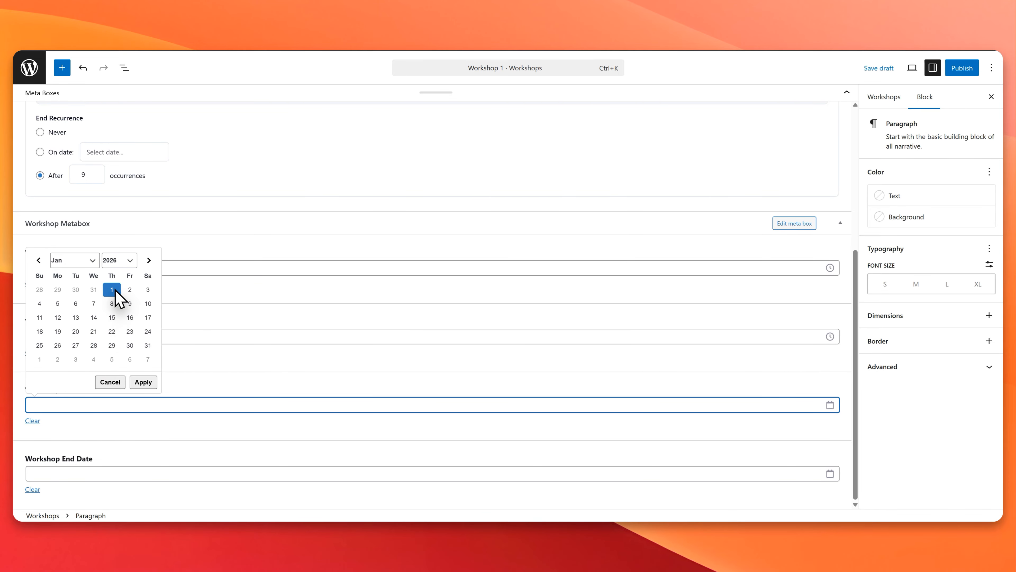
click(130, 290)
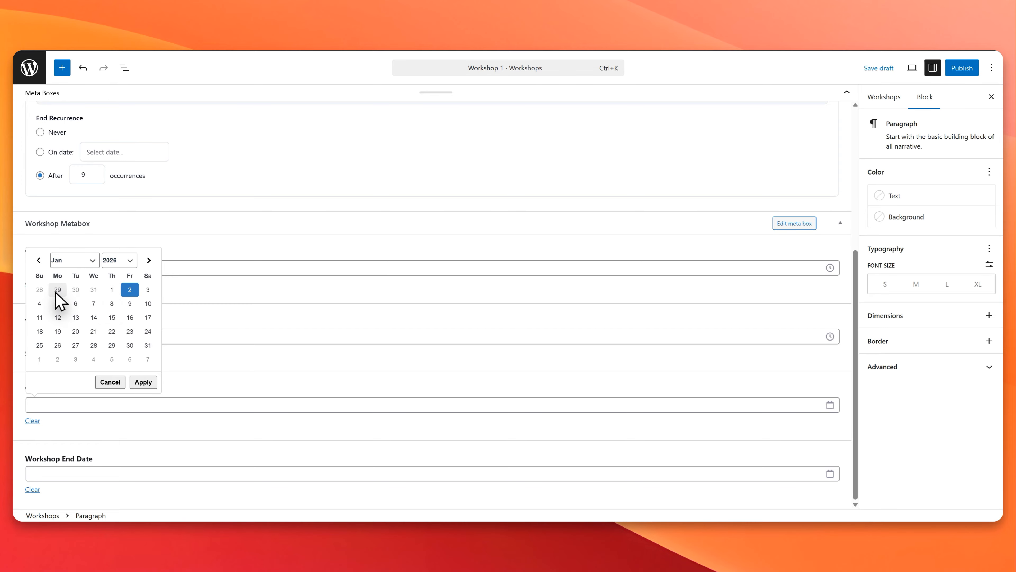
click(92, 261)
click(72, 391)
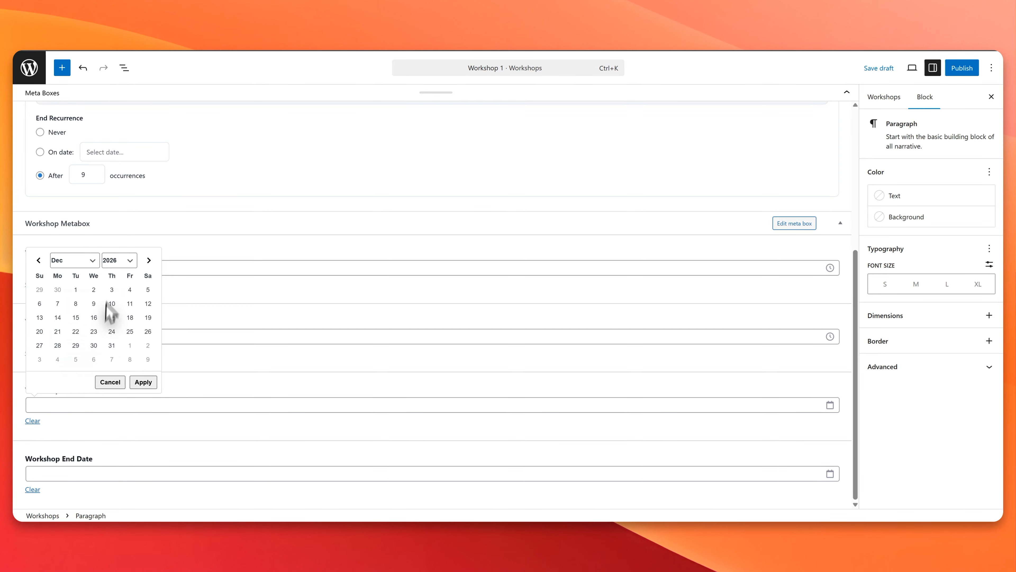
click(120, 260)
click(114, 498)
click(91, 320)
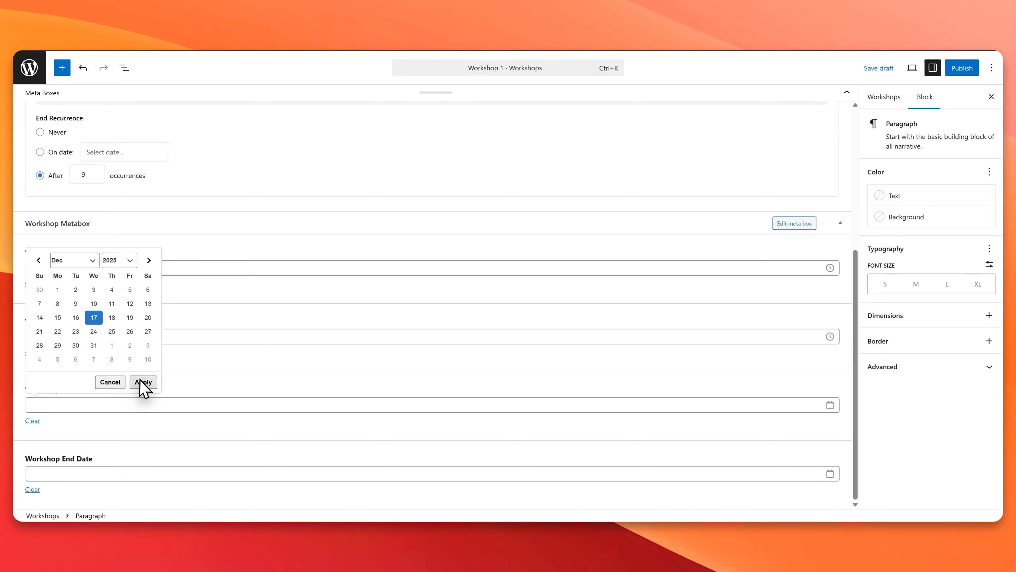
click(142, 382)
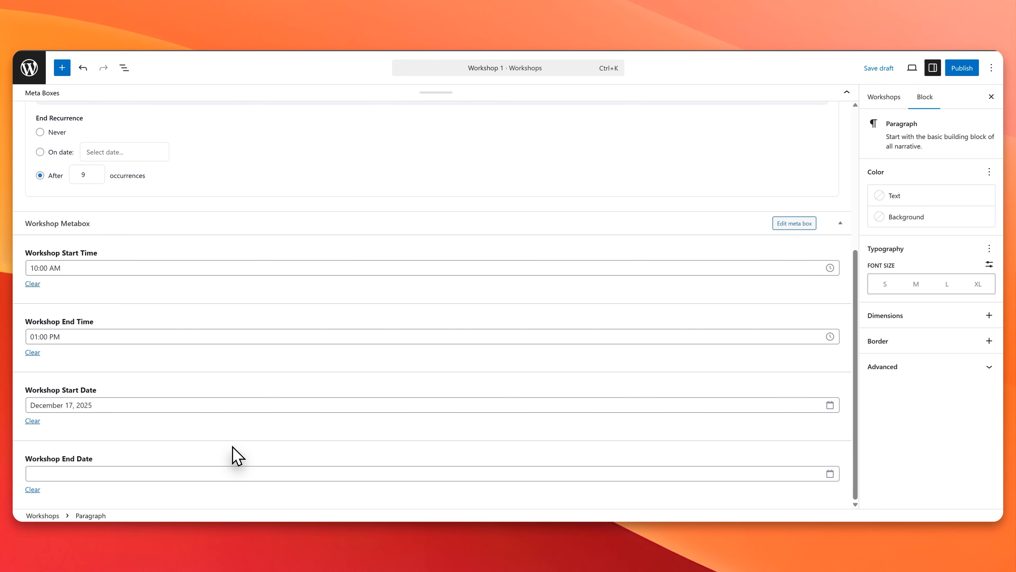
Step: Look over the occurrence management options in the recurrence settings and publish Workshop 1
scroll(236, 454, up, 6)
click(118, 217)
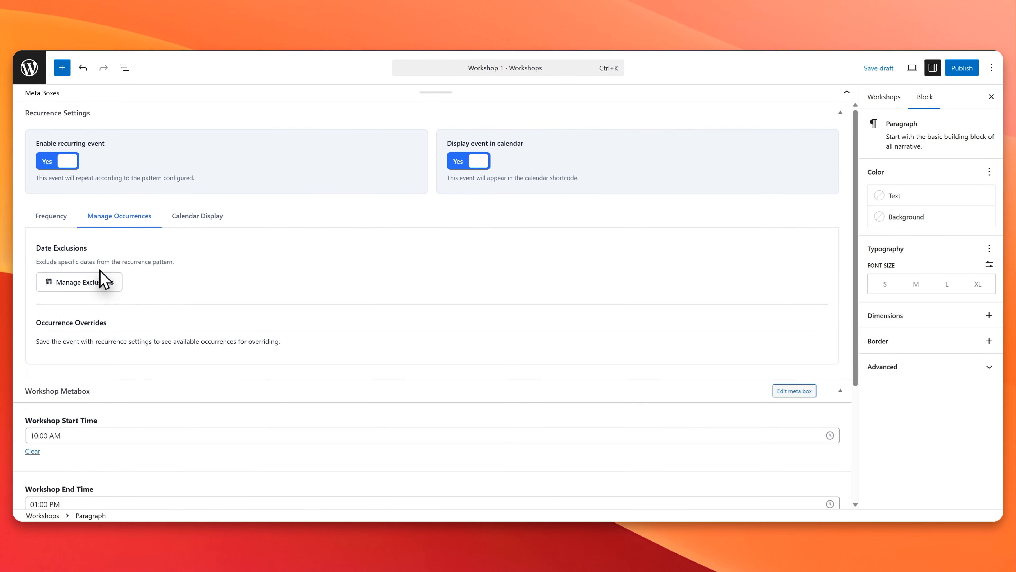
click(50, 217)
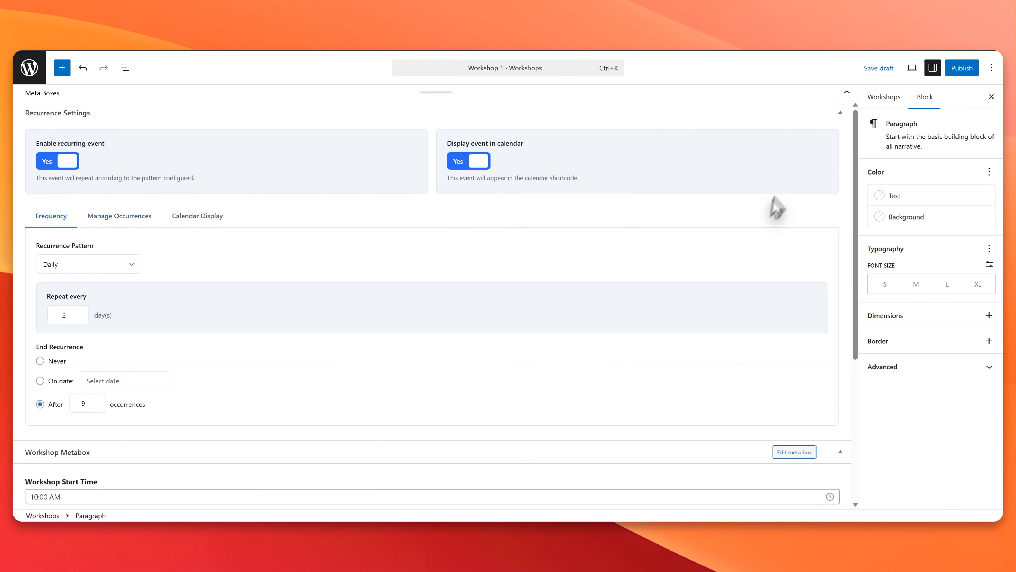
click(972, 68)
click(966, 68)
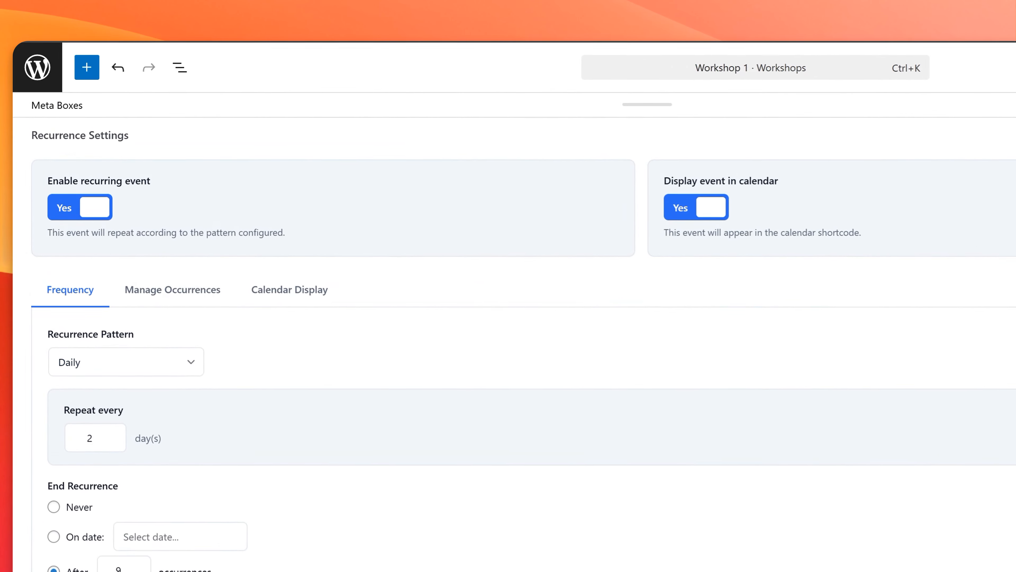
Step: Add an occurrence override for the 2 January, 2026 date of the workshop
click(208, 289)
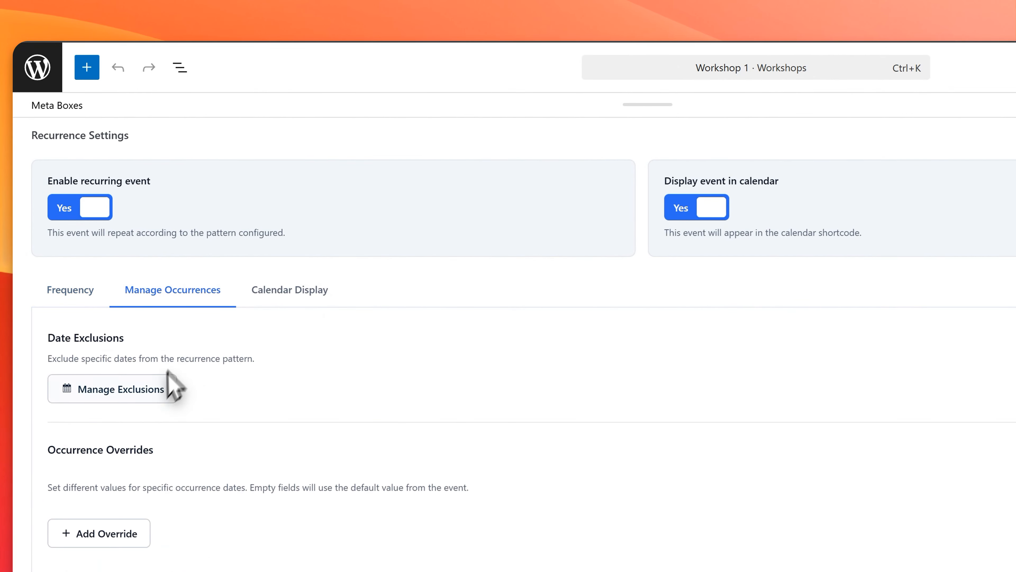
scroll(152, 401, down, 2)
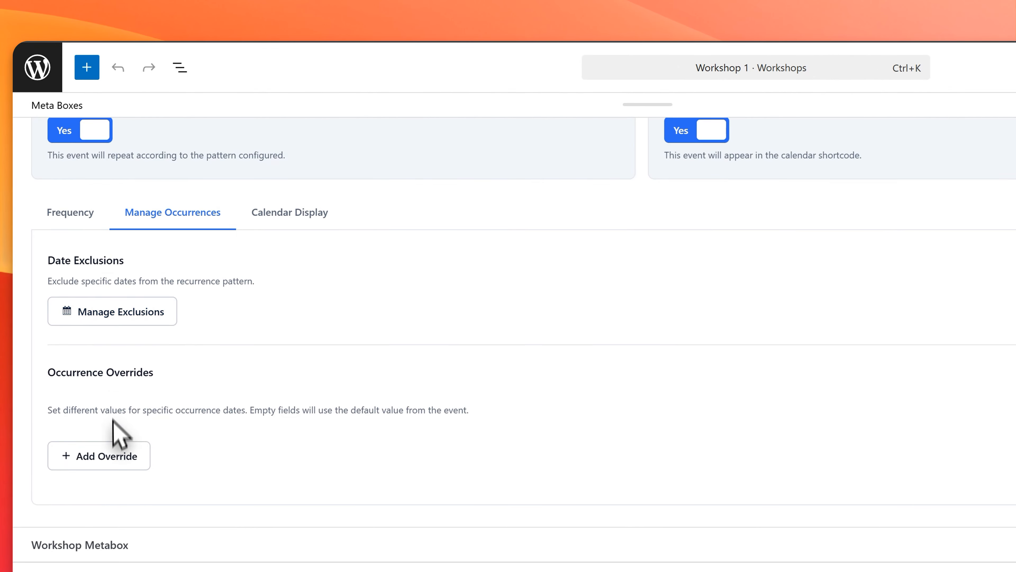
click(120, 455)
click(240, 452)
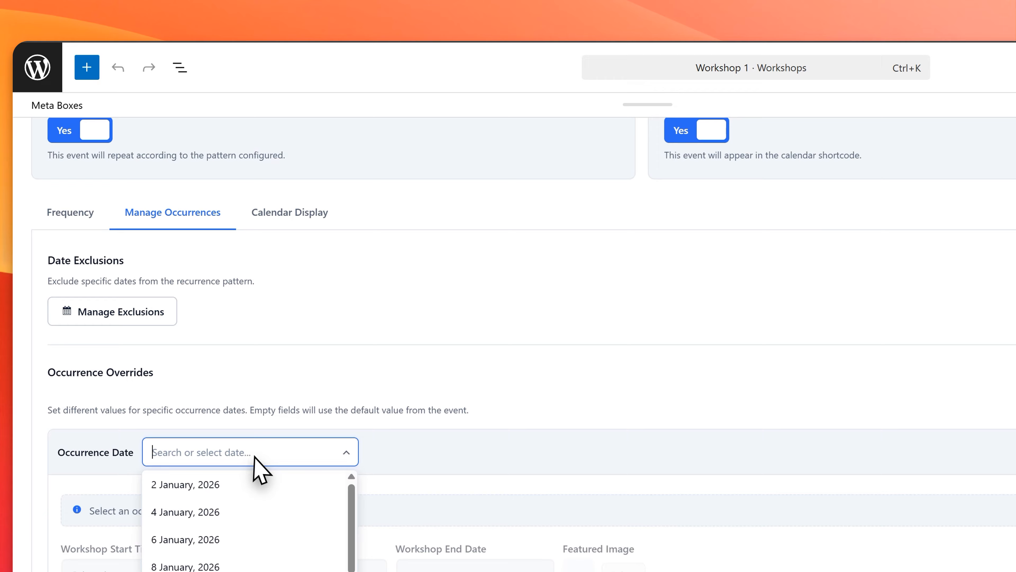
click(243, 495)
scroll(240, 440, down, 5)
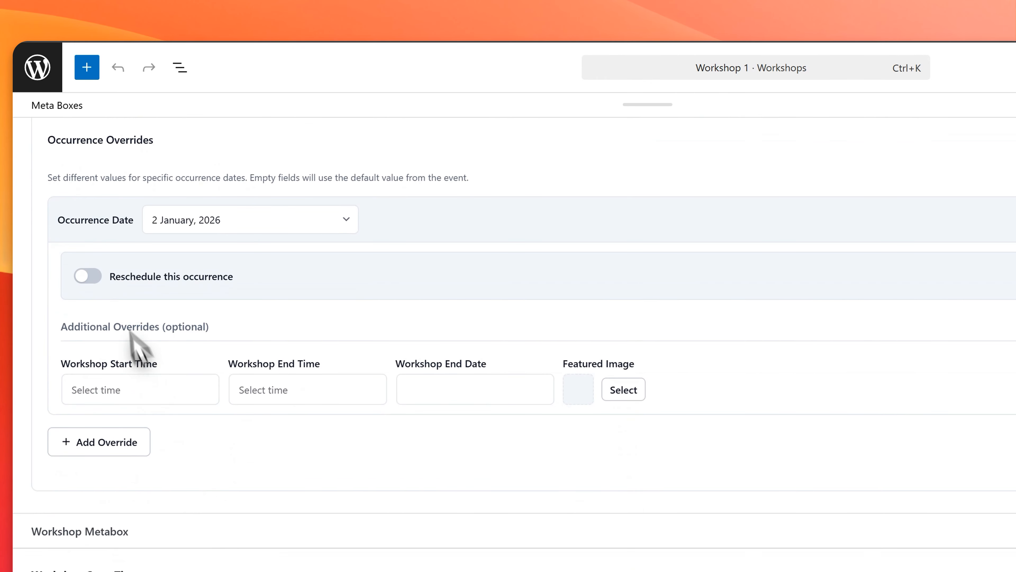
Step: Override the 2 January occurrence's start time with 3:00 PM and its end time with 5:00 PM
click(130, 391)
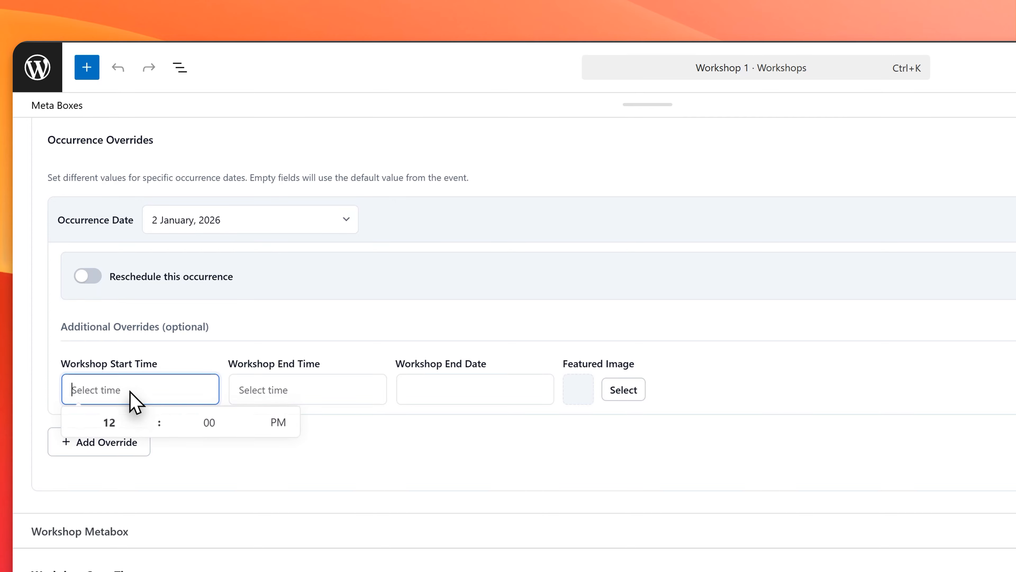
click(152, 413)
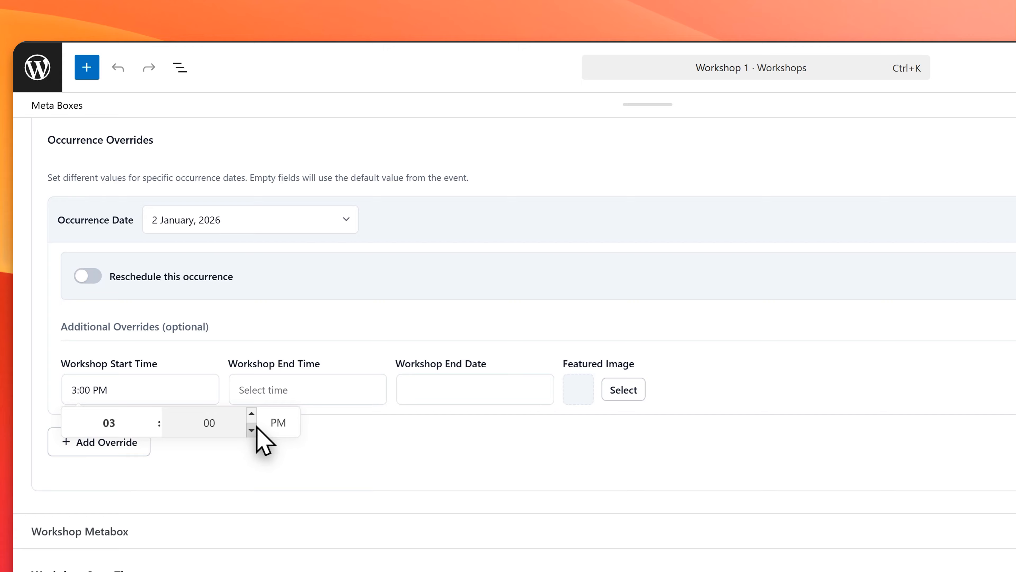
click(315, 394)
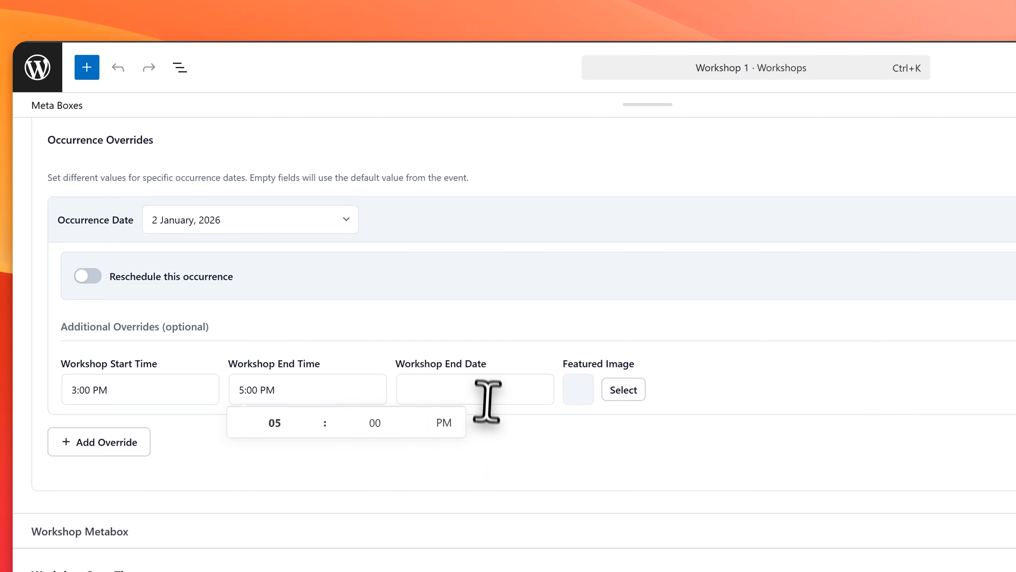
click(665, 395)
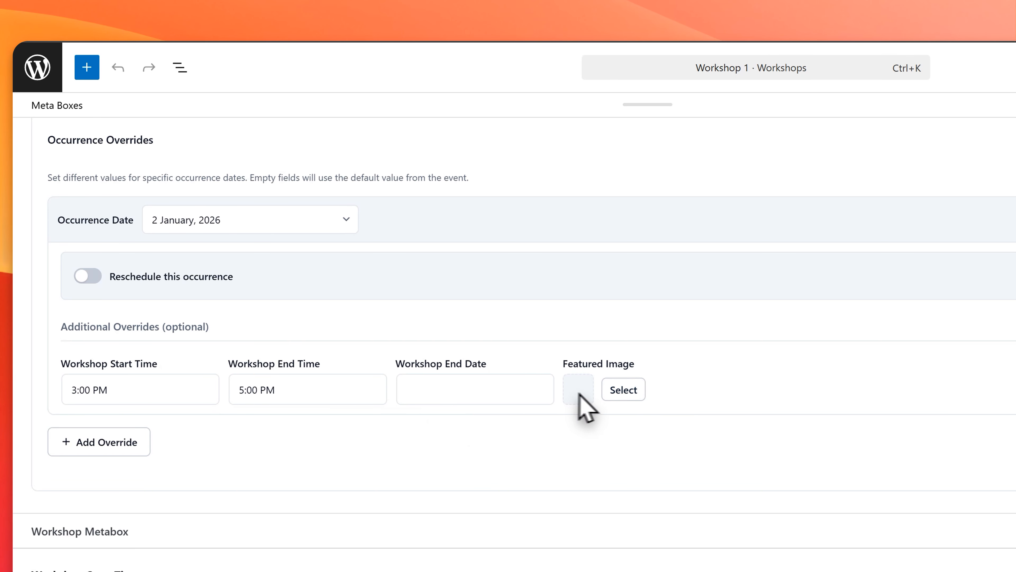
Step: Add a second occurrence override for the 6 January, 2026 date
scroll(119, 449, down, 4)
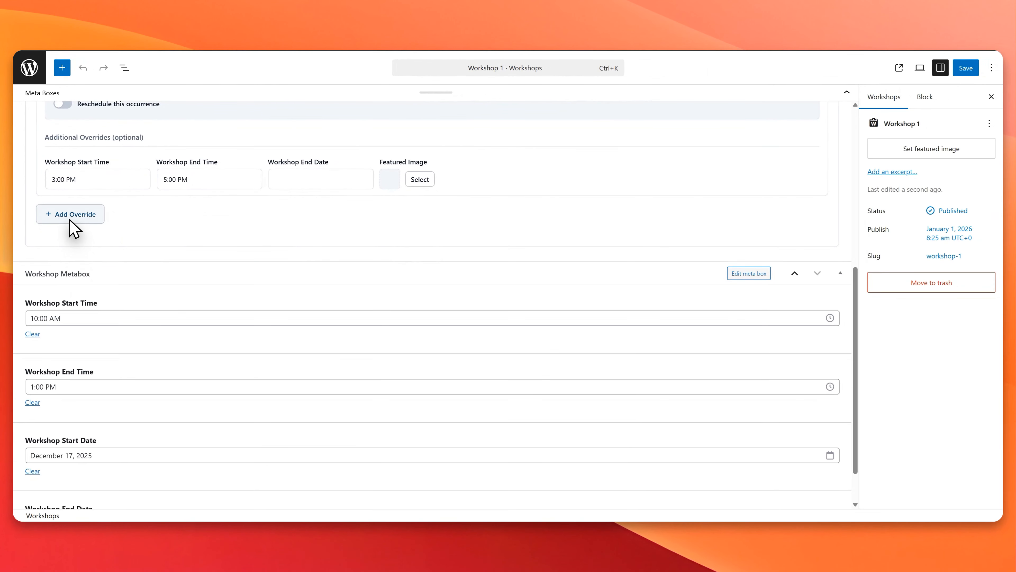
click(70, 220)
click(144, 221)
click(143, 276)
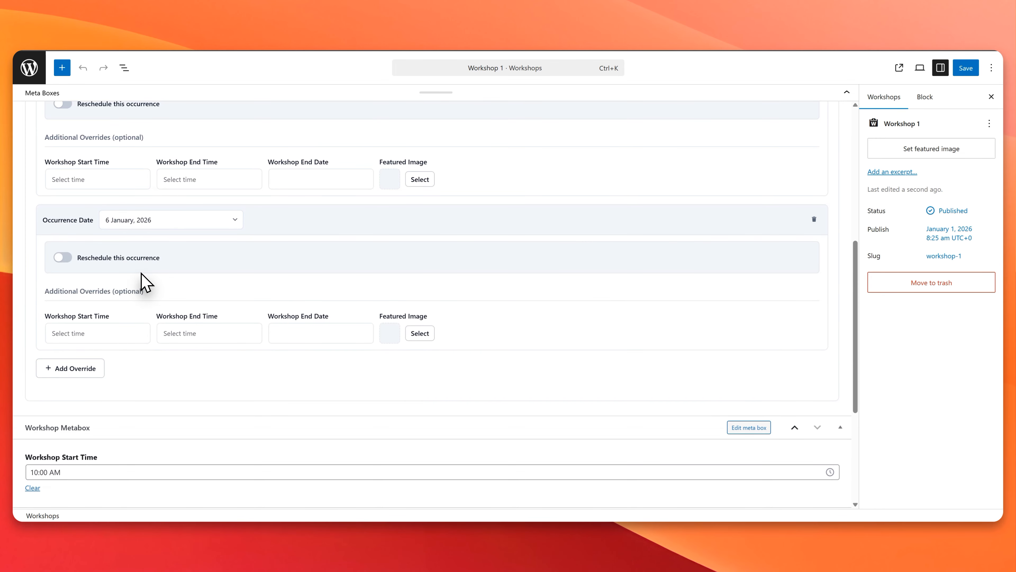
Step: Reschedule the 6 January, 2026 occurrence to January 7, 2026
click(68, 260)
click(95, 298)
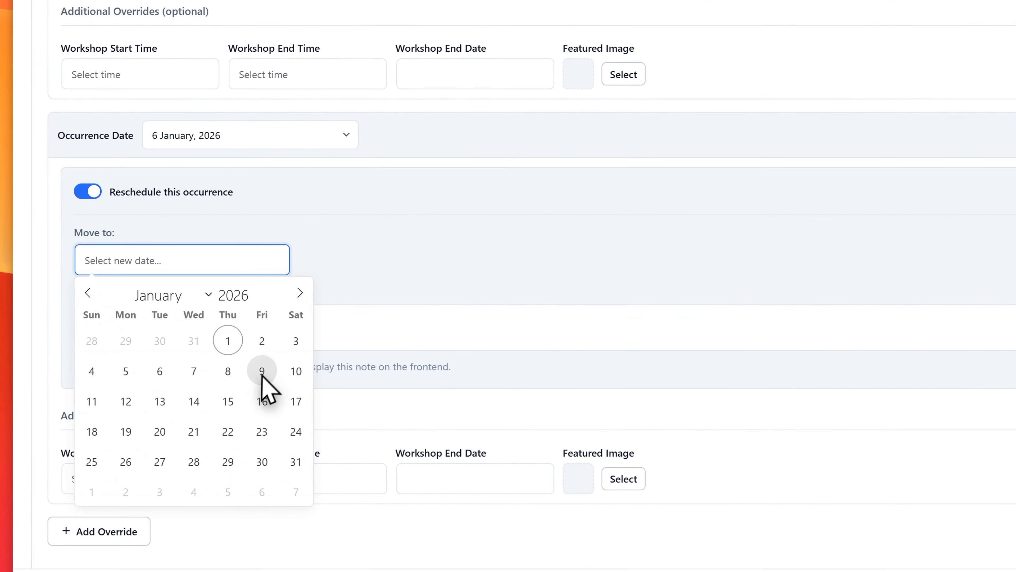
click(194, 371)
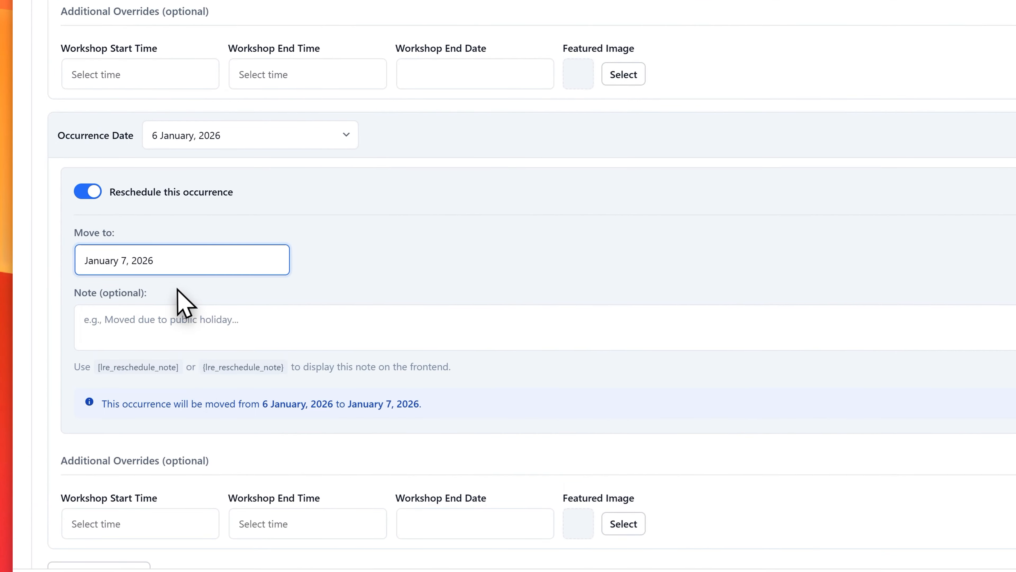
scroll(232, 341, down, 3)
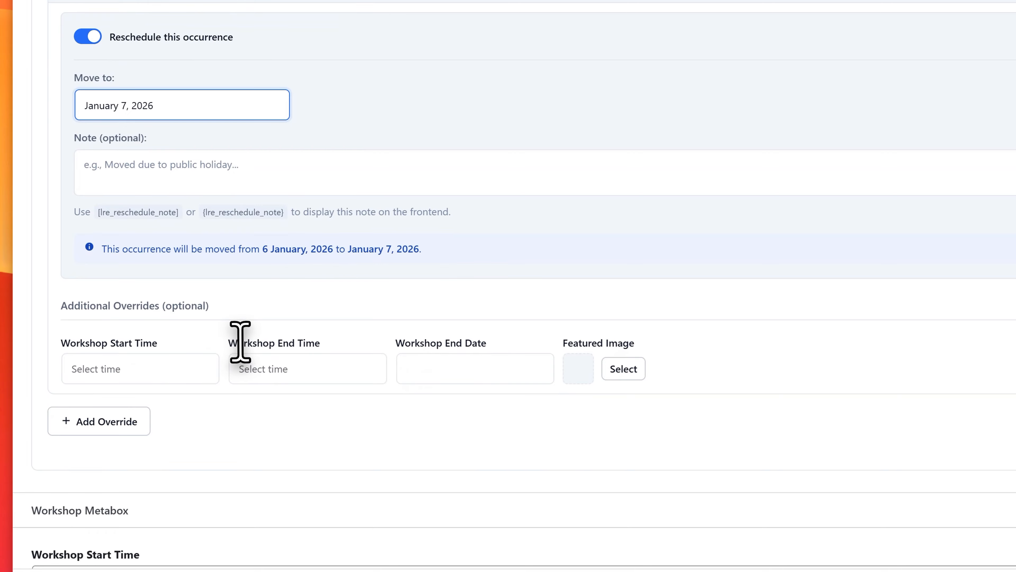
scroll(274, 205, up, 1)
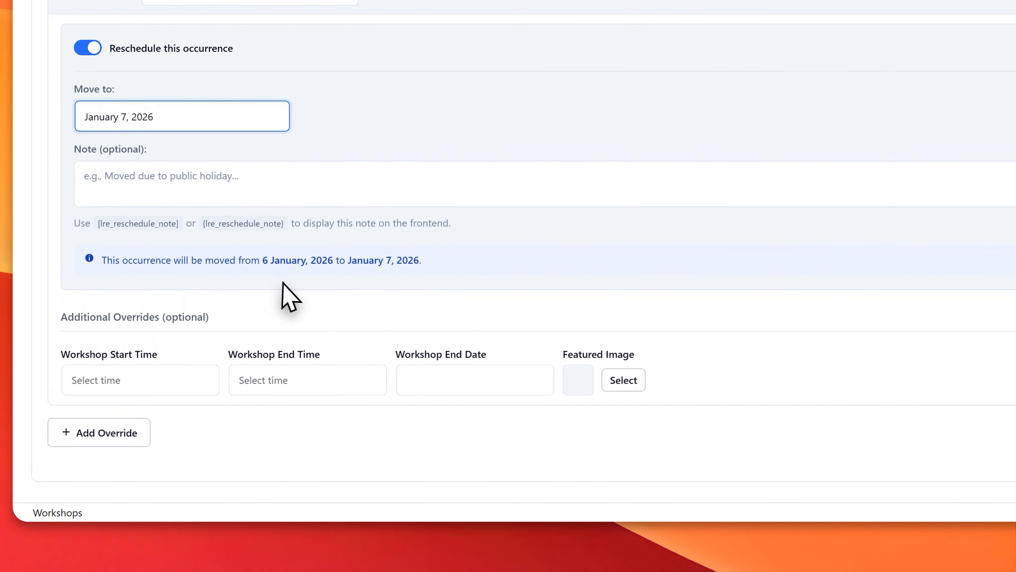
Step: Override the rescheduled occurrence's start time with 1:00 PM and its end time with 3:00 AM
scroll(290, 296, down, 1)
click(160, 302)
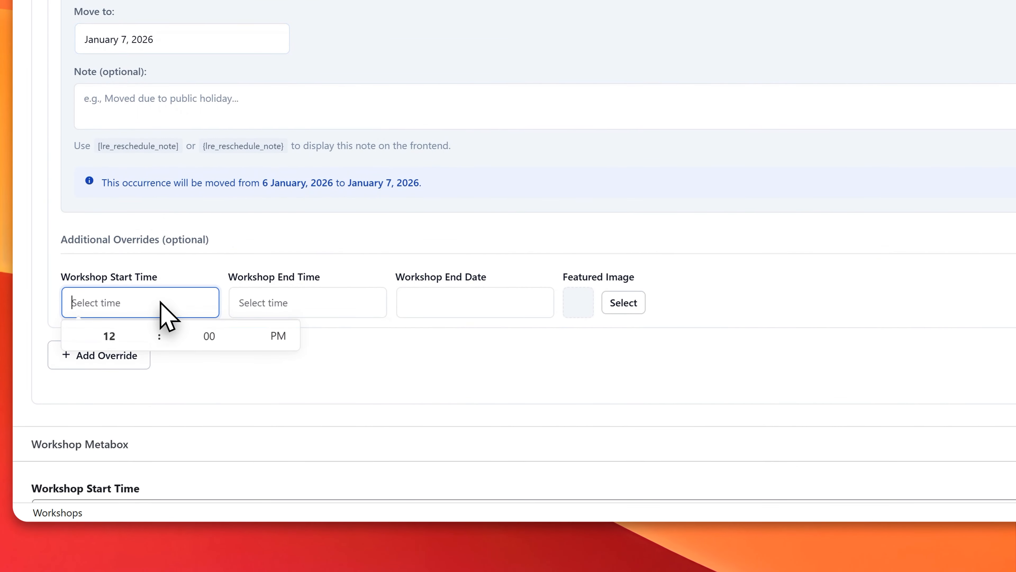
click(108, 335)
click(151, 332)
click(151, 332)
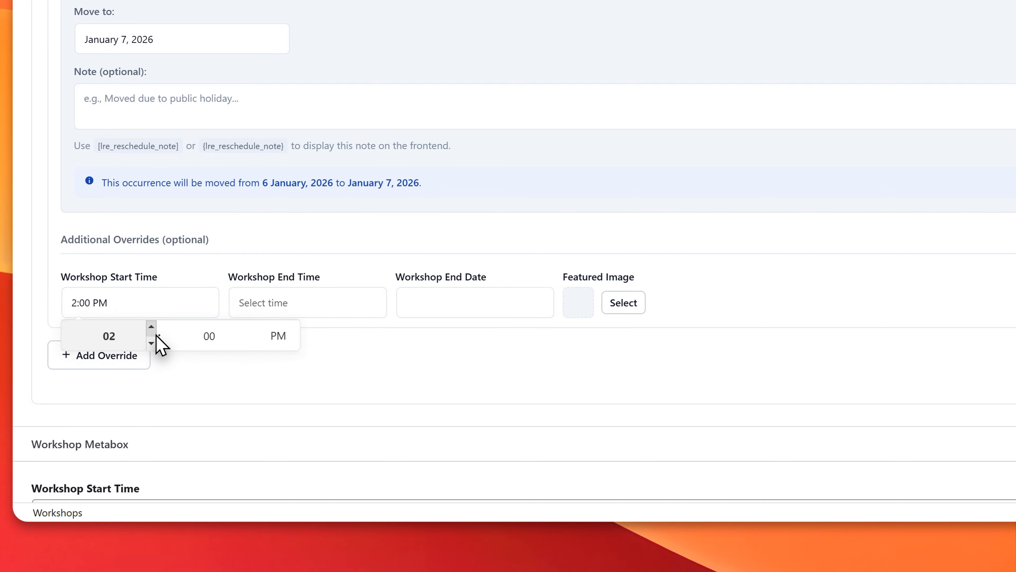
click(151, 342)
click(317, 307)
click(320, 344)
click(319, 344)
click(319, 344)
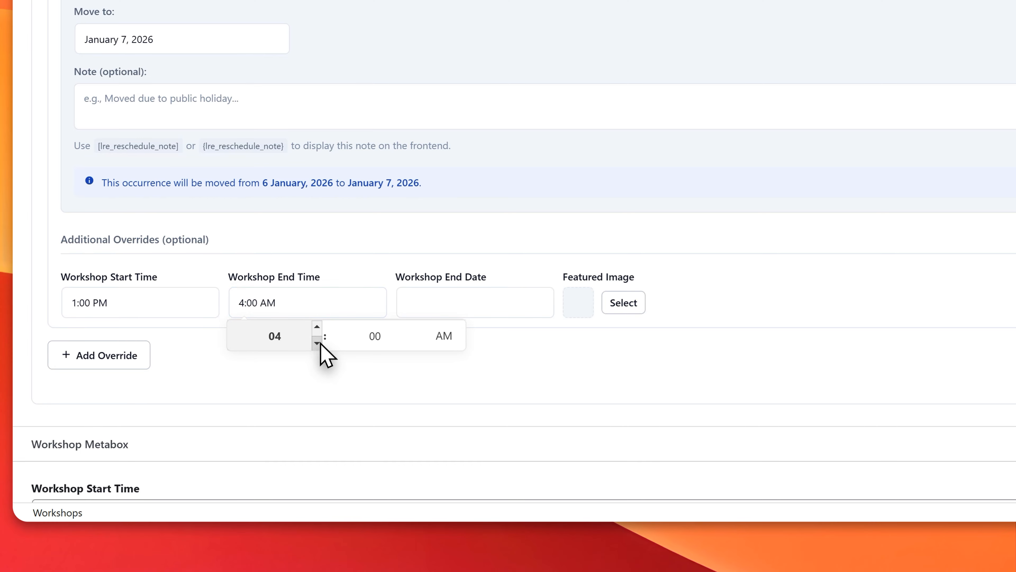
click(493, 334)
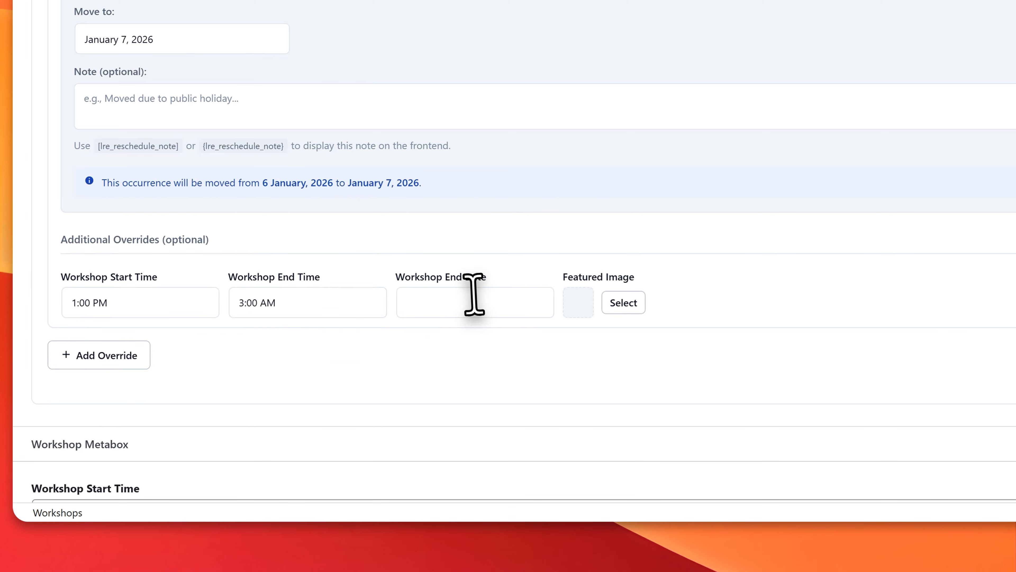
Step: Set the workshop's event category color in the calendar to Important and save Workshop 1
scroll(404, 331, down, 3)
scroll(183, 232, up, 5)
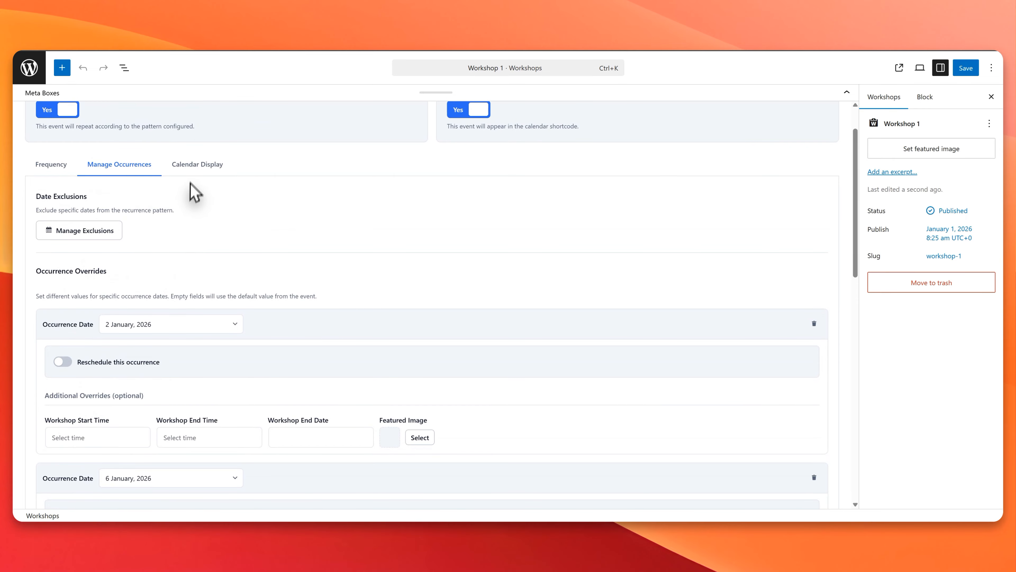
click(199, 167)
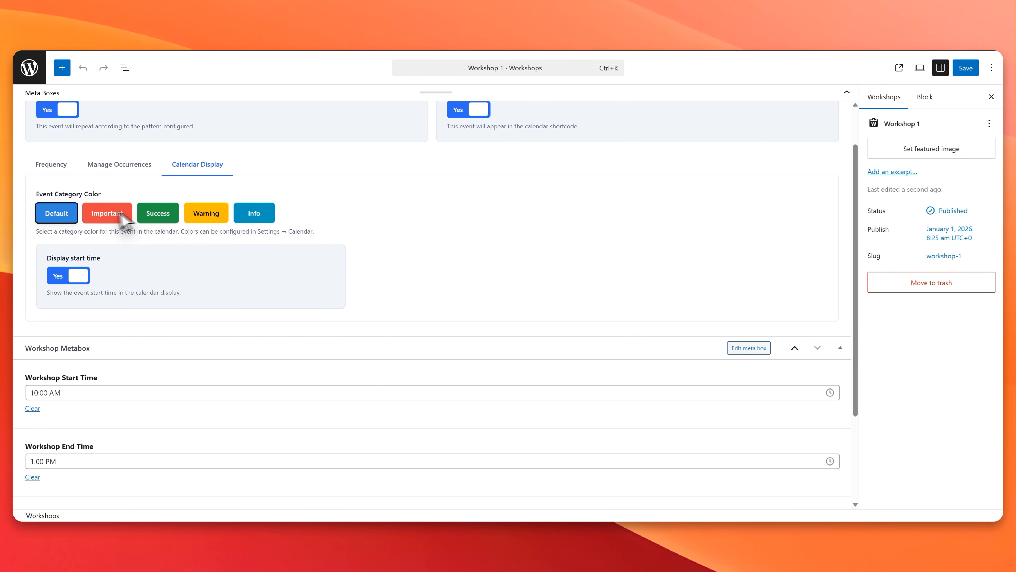
scroll(128, 264, down, 3)
scroll(135, 282, up, 4)
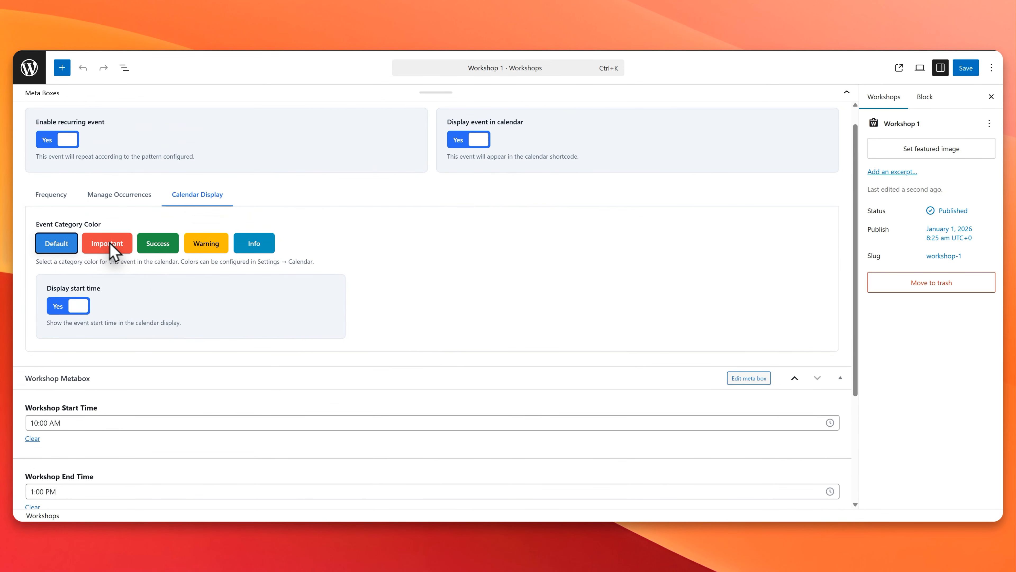
click(122, 243)
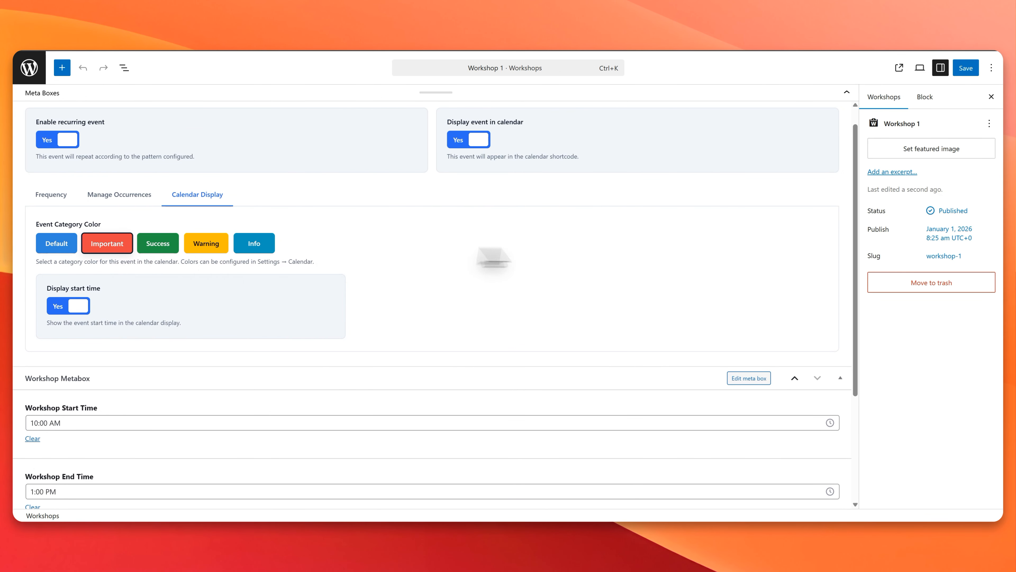
click(976, 67)
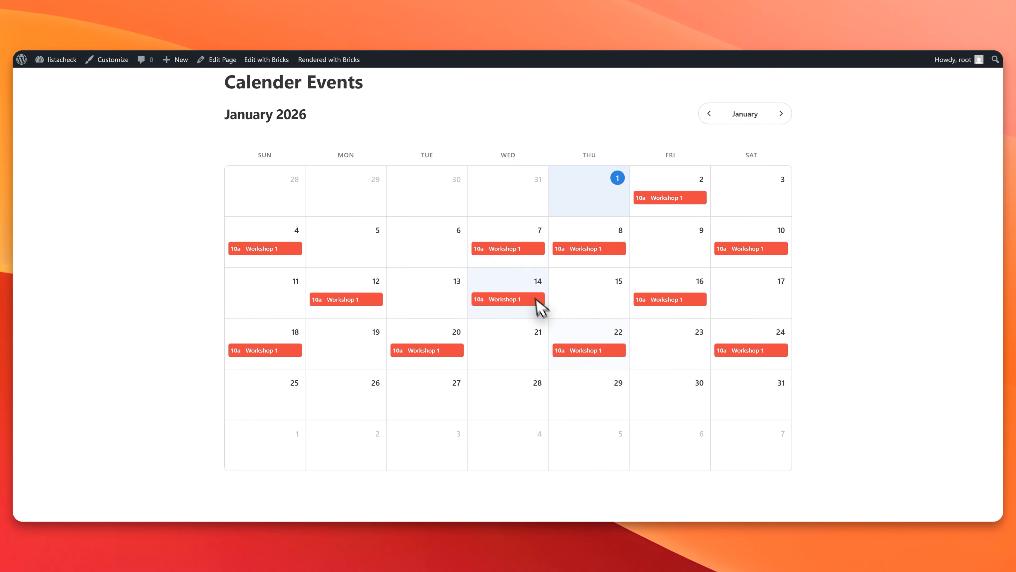
Step: Check the date and time details of the 7 January Workshop 1 occurrence on the Calender Events page
click(499, 250)
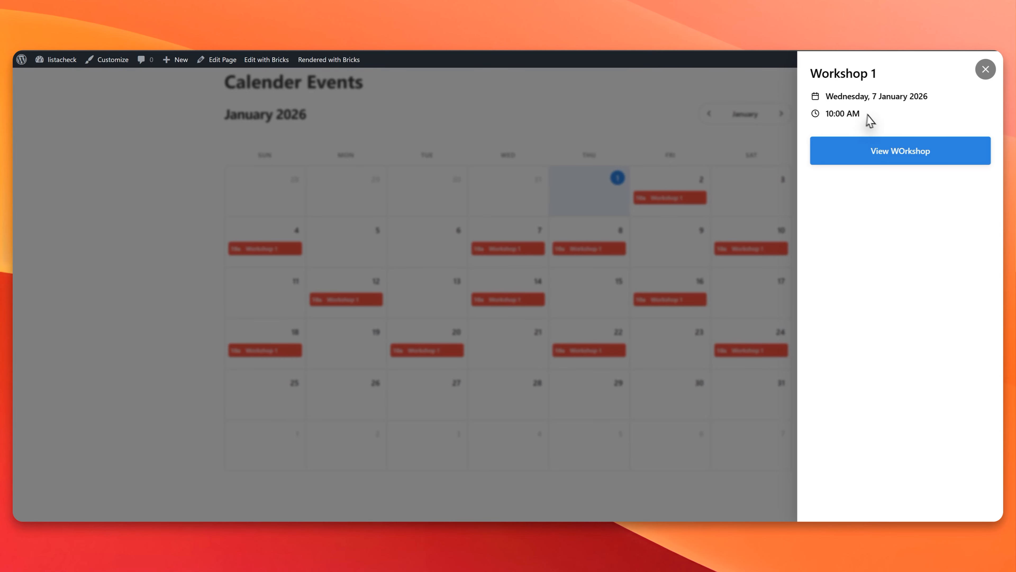
drag(927, 96, 843, 93)
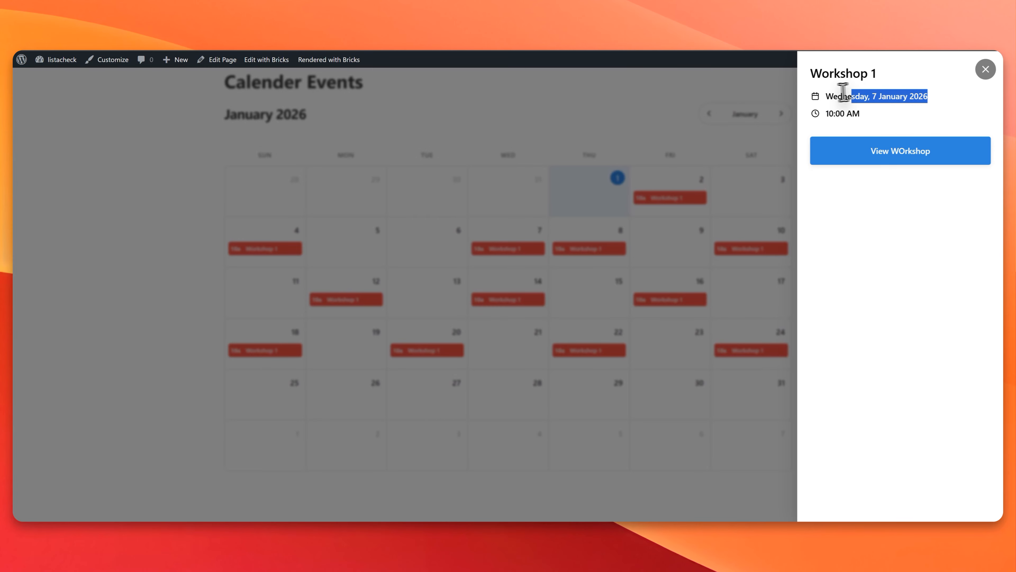
triple_click(869, 97)
click(864, 114)
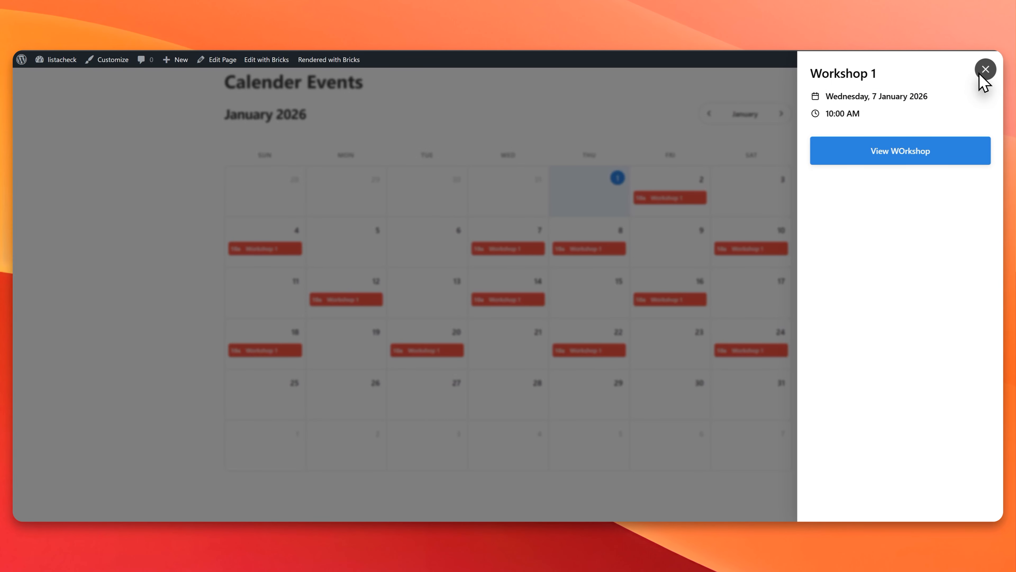
click(985, 71)
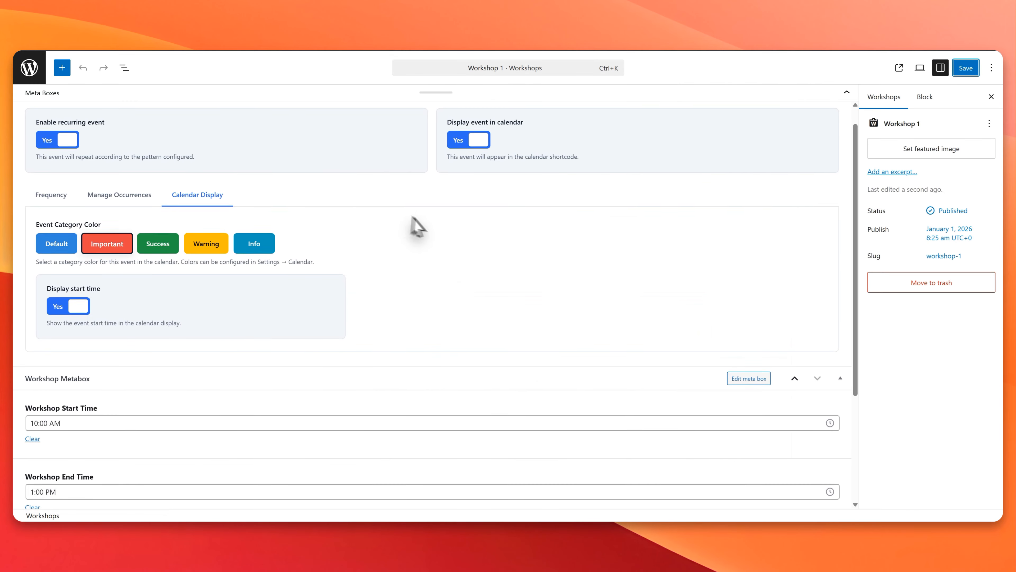
scroll(424, 223, up, 1)
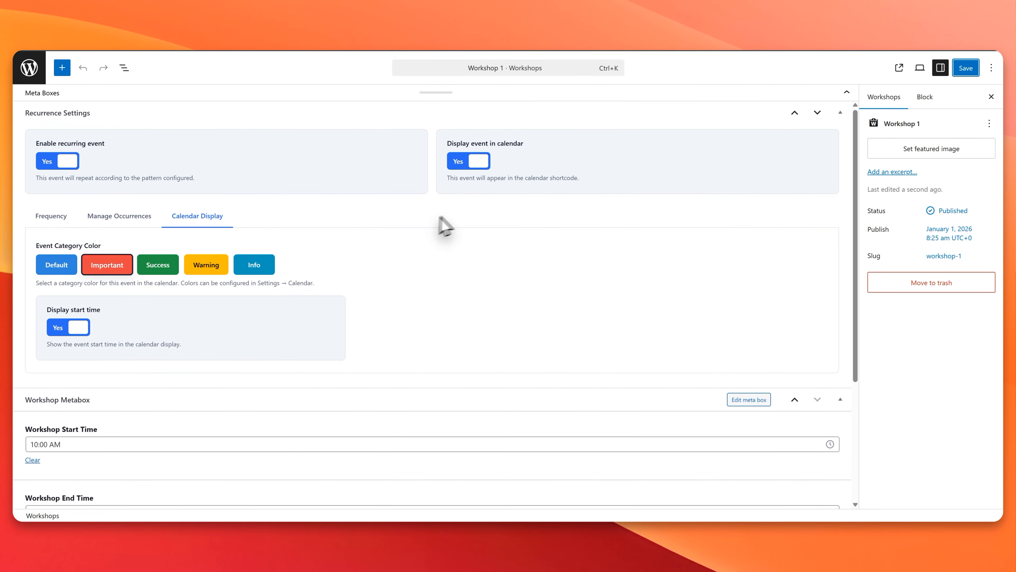
Step: Set the nest image unjs-serve-placeholder.svg as Workshop 1's featured image and save the workshop
click(963, 154)
click(92, 206)
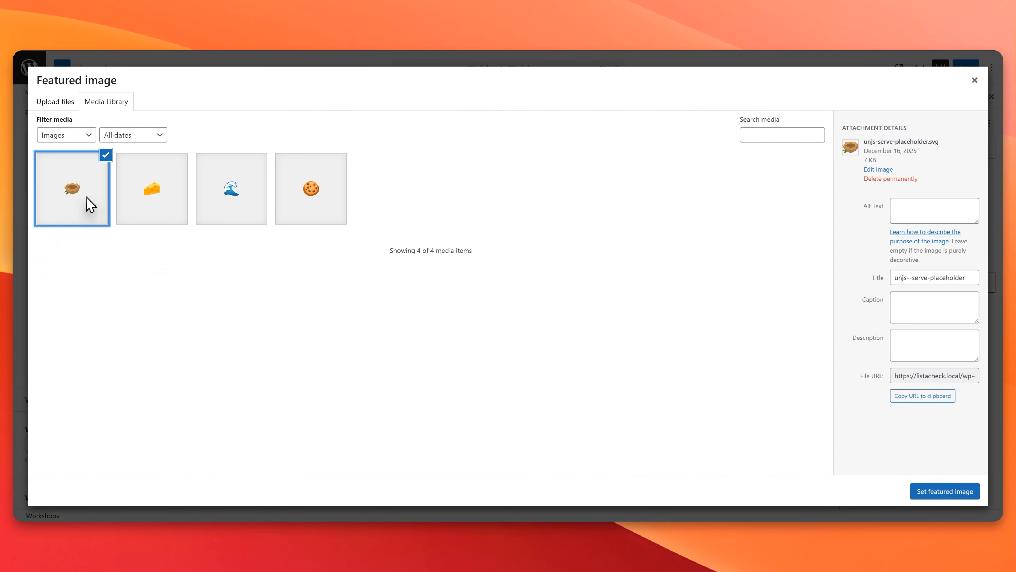
click(946, 493)
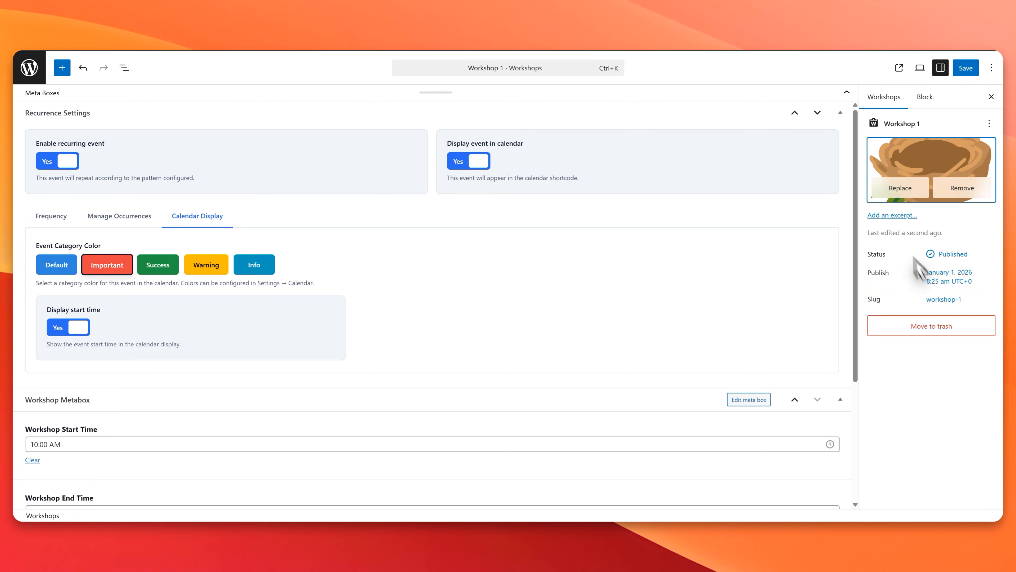
click(966, 68)
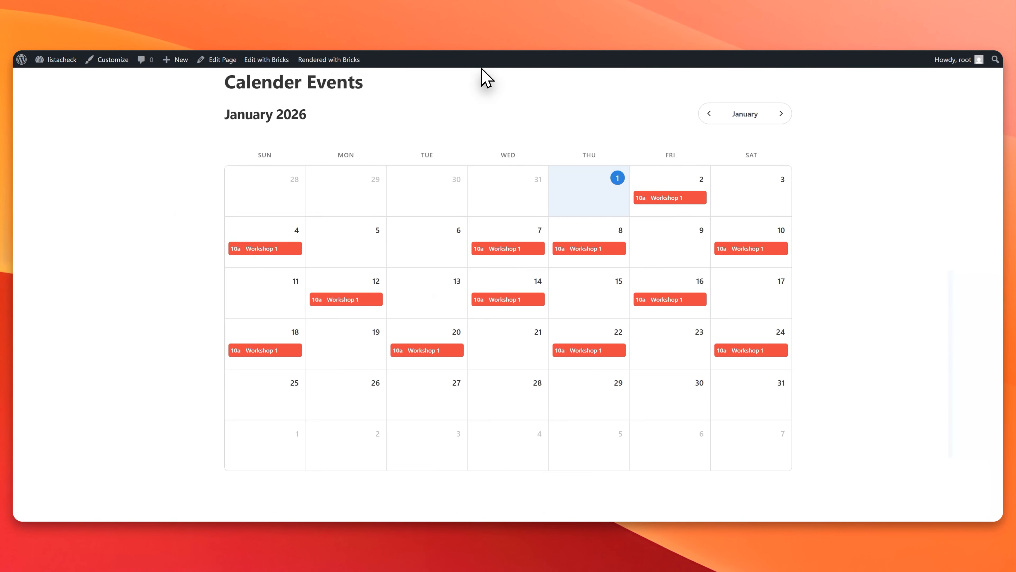
Step: Check the featured image in the 7 January occurrence's details on the calendar page
click(519, 251)
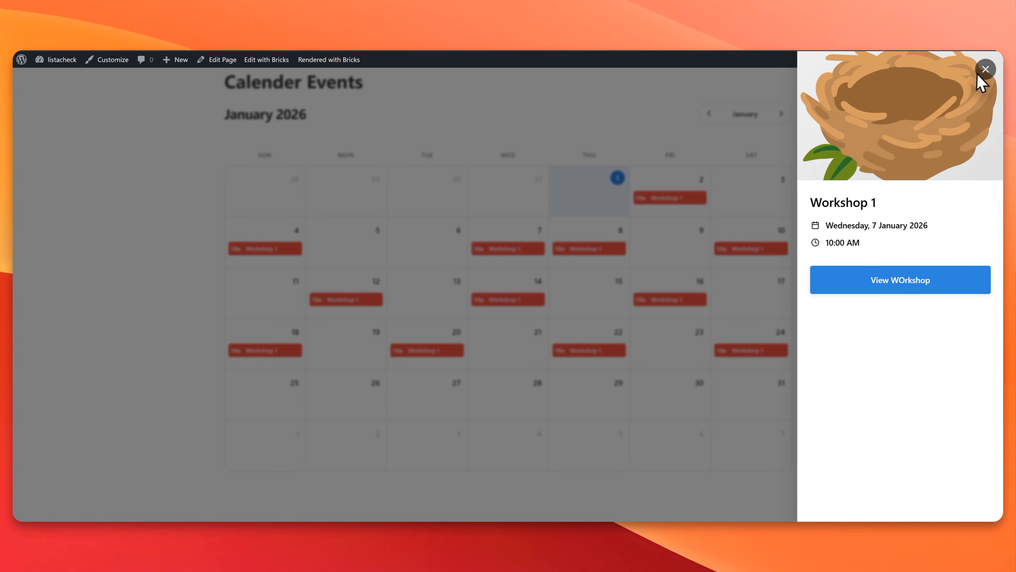
click(985, 70)
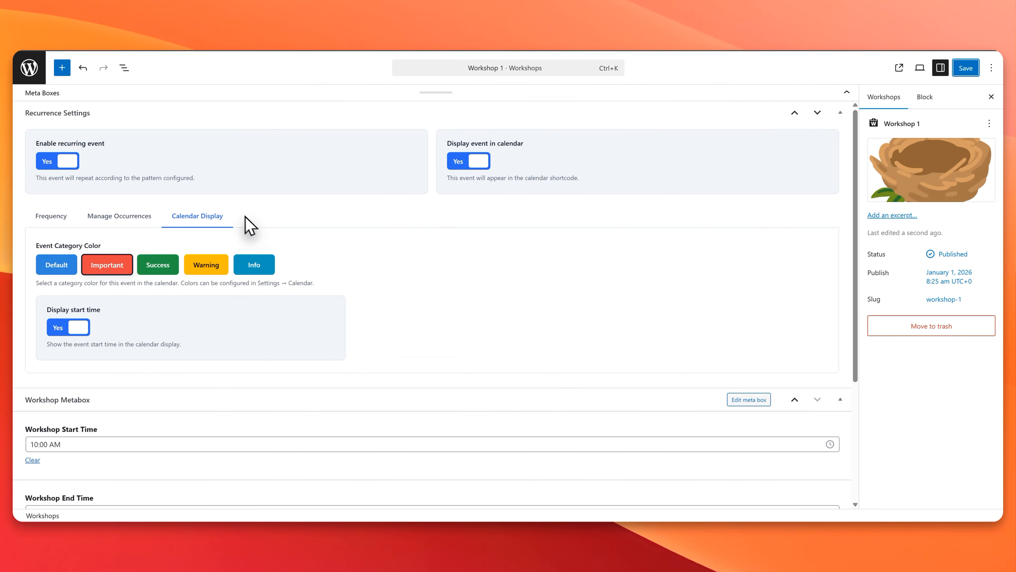
scroll(240, 225, down, 3)
scroll(211, 484, up, 4)
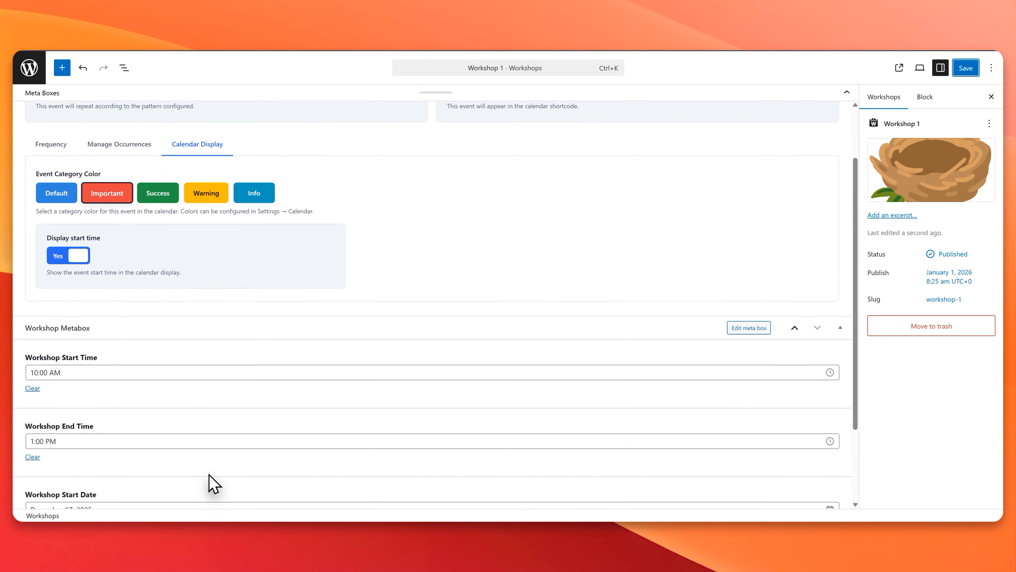
Step: Duplicate Workshop 1 from the workshops list, and duplicate its copy as well
click(28, 68)
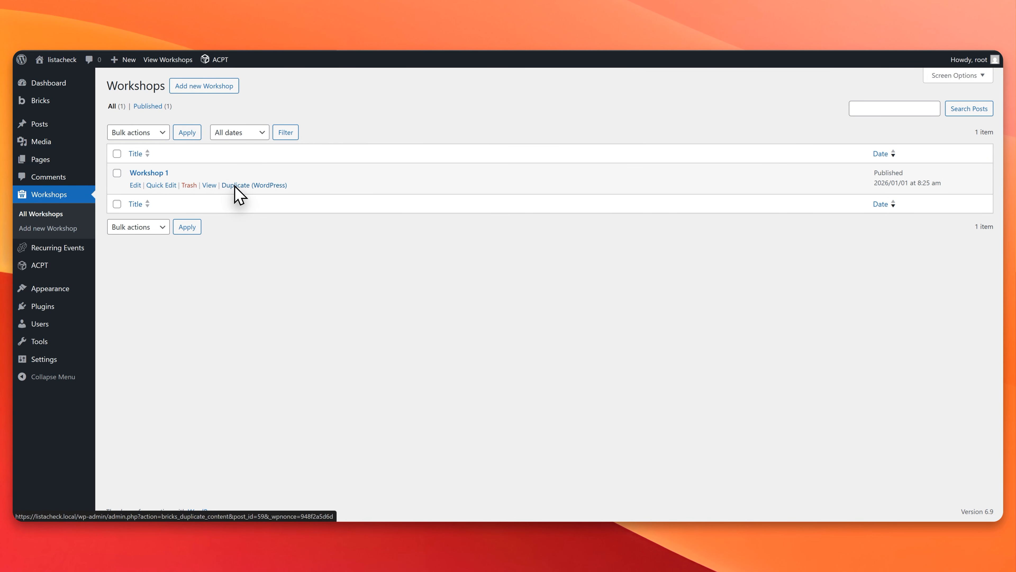
click(240, 186)
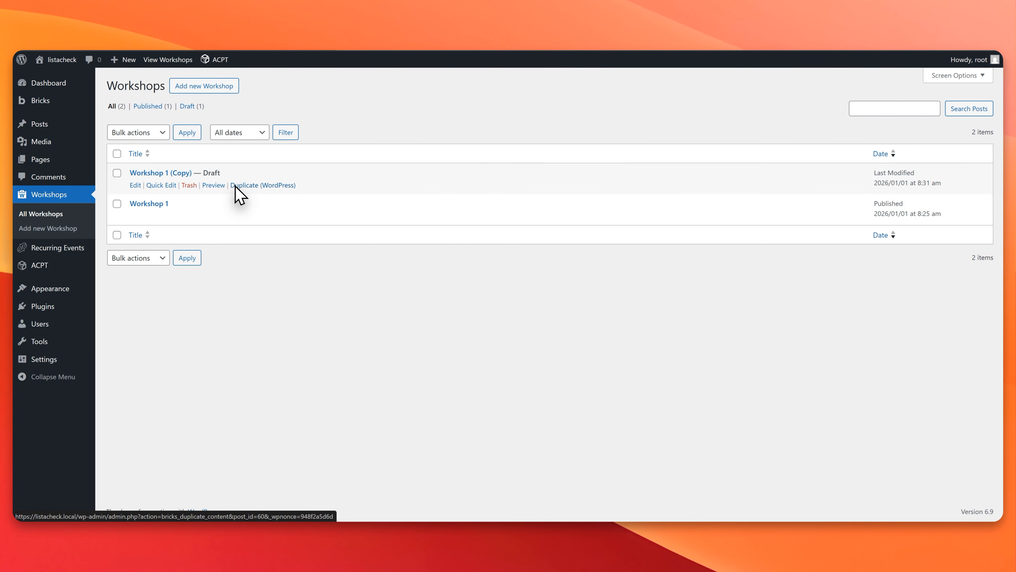
click(239, 185)
click(240, 186)
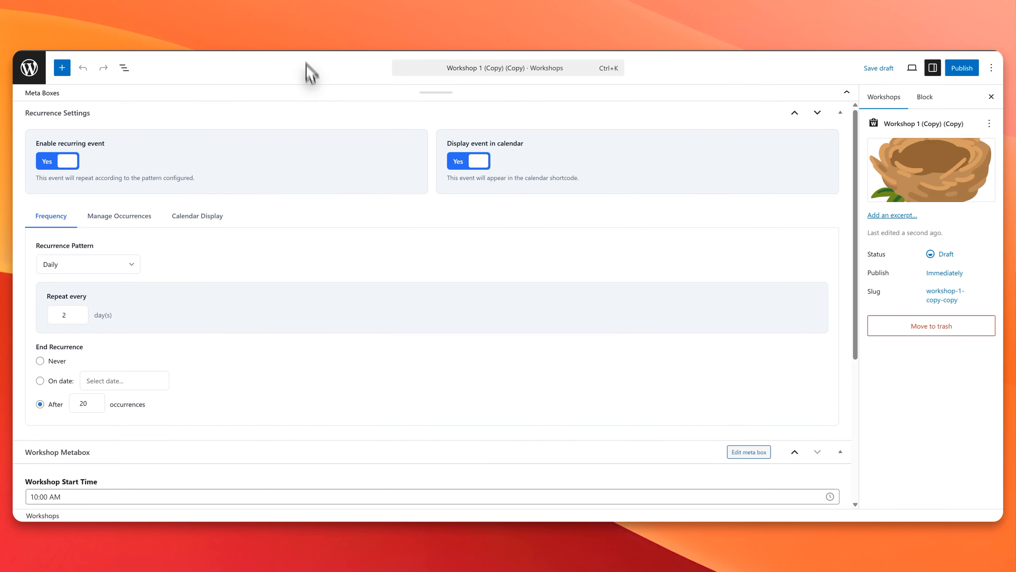
Step: Rename Workshop 1 (Copy) as Workshop 2 and replace its featured image with the cheese picture
scroll(813, 129, down, 3)
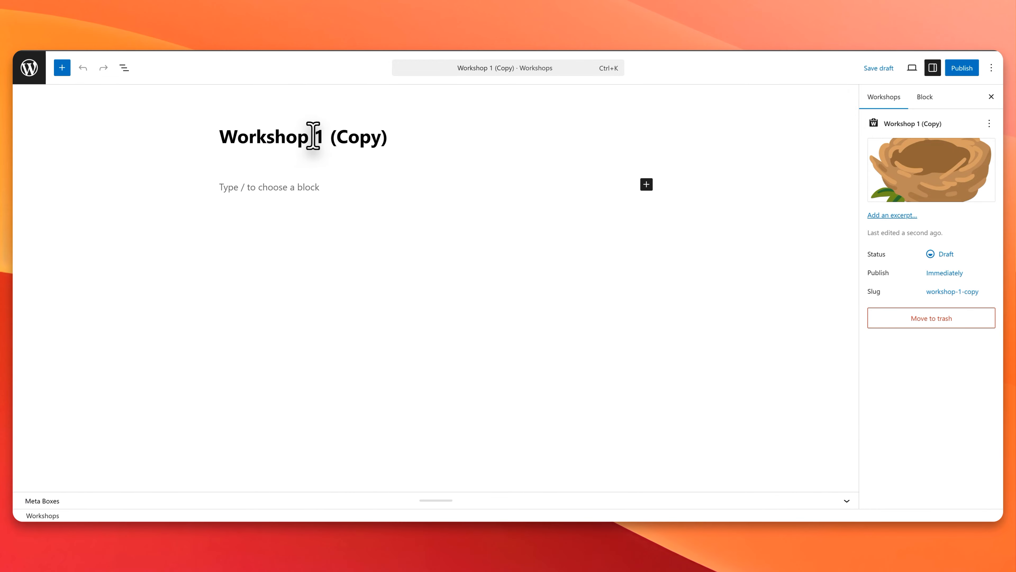
drag(313, 136, 434, 134)
text(2)
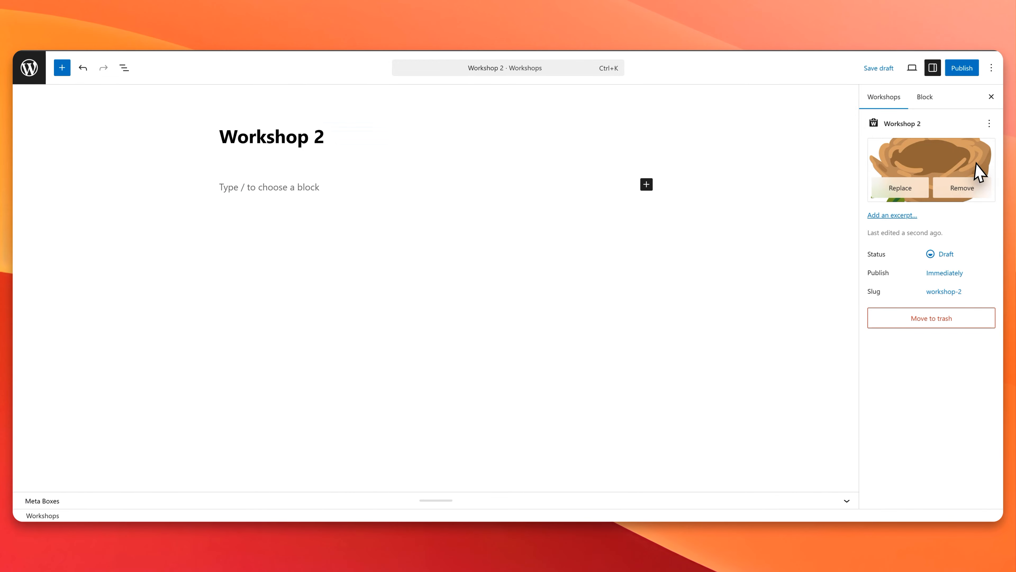
click(977, 164)
click(70, 190)
click(916, 489)
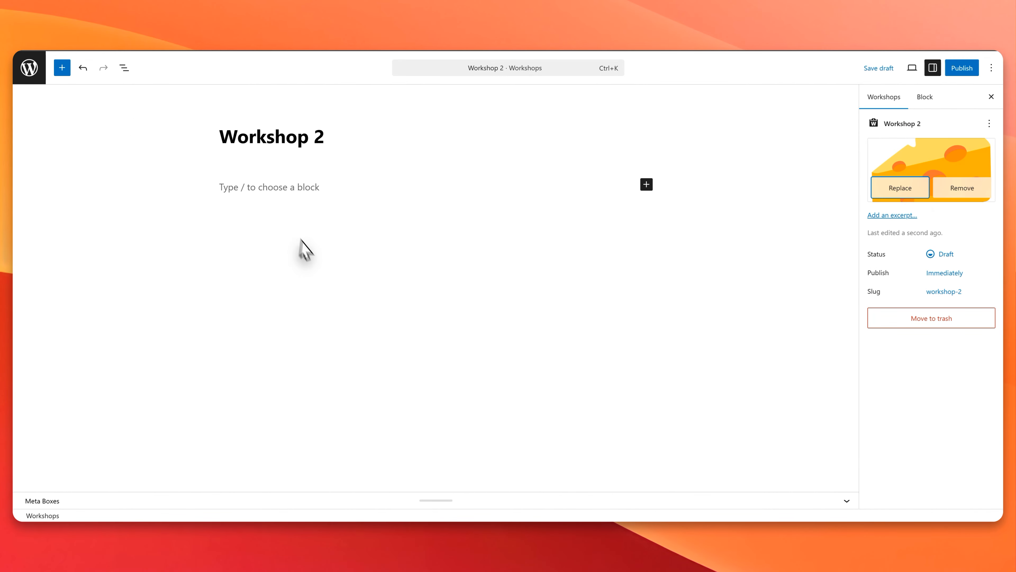
Step: Set Workshop 2's recurrence pattern to Monthly (same date), repeating every month and never ending
click(846, 501)
click(72, 265)
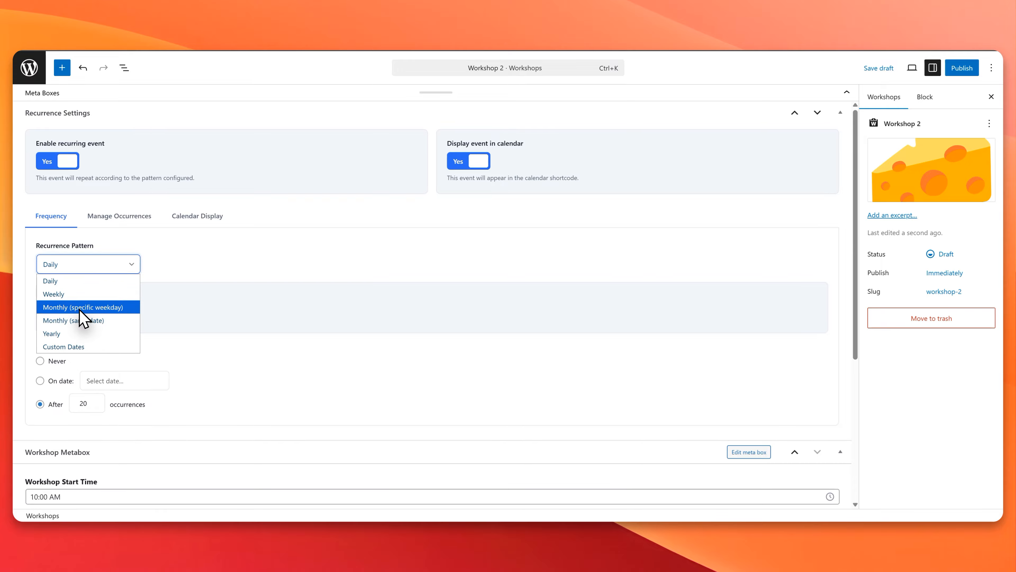
click(70, 321)
click(84, 317)
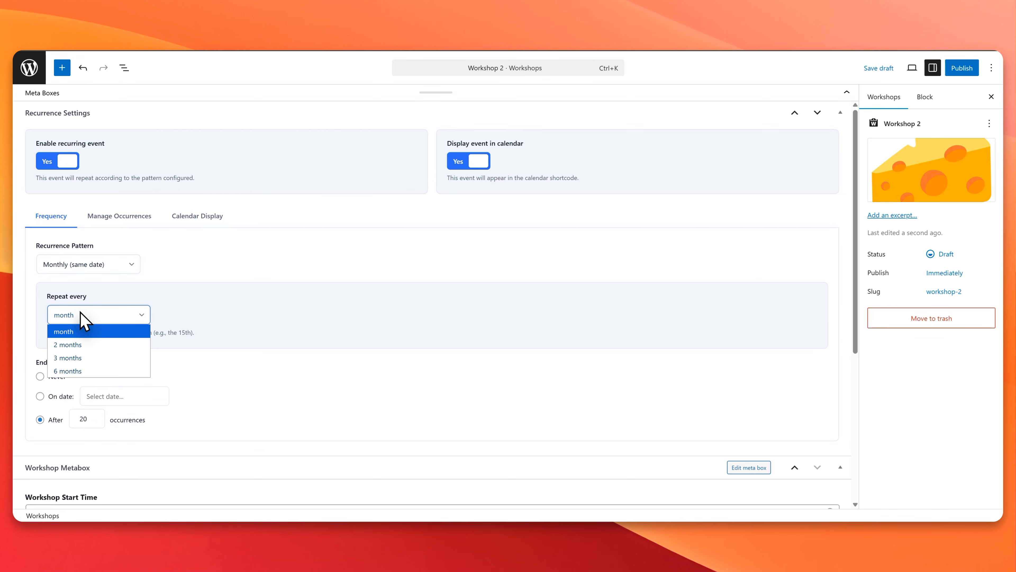
click(86, 329)
click(40, 376)
scroll(120, 376, down, 4)
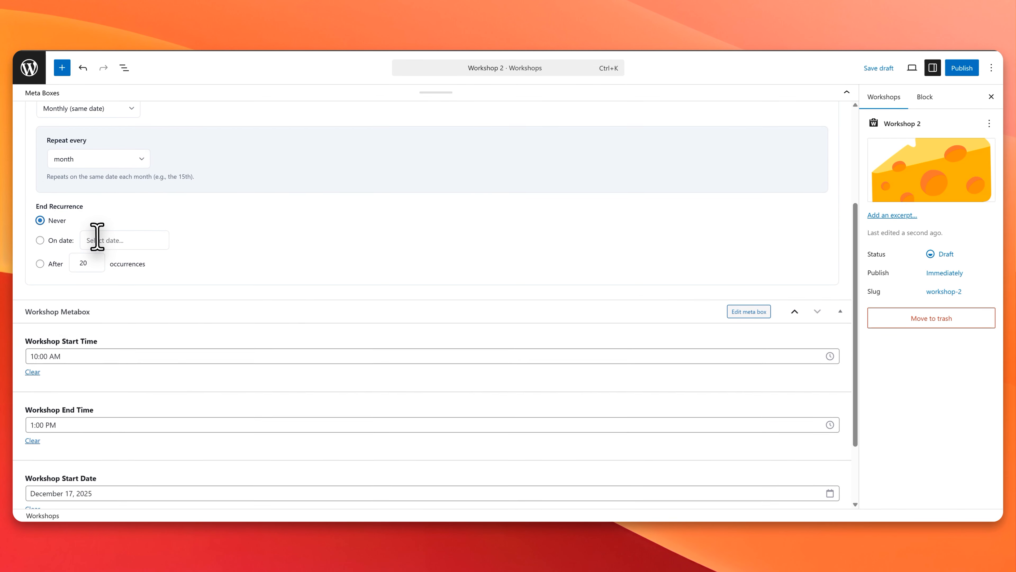
Step: Set Workshop 2's start time to 12:00 AM and its end time to 01:00 AM
scroll(80, 256, down, 2)
click(71, 266)
click(40, 106)
click(46, 200)
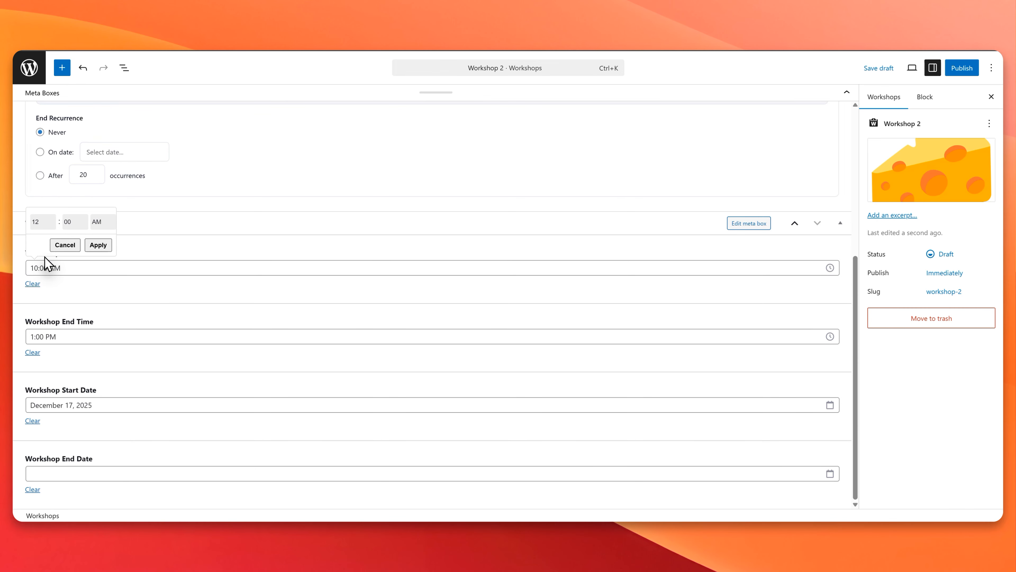
click(98, 243)
click(67, 337)
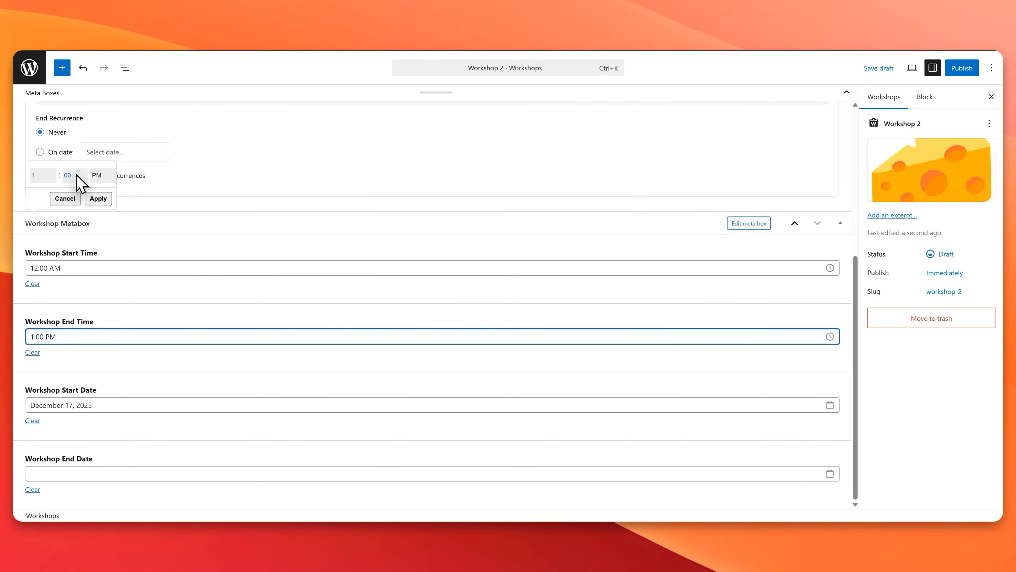
click(96, 175)
click(102, 198)
click(98, 313)
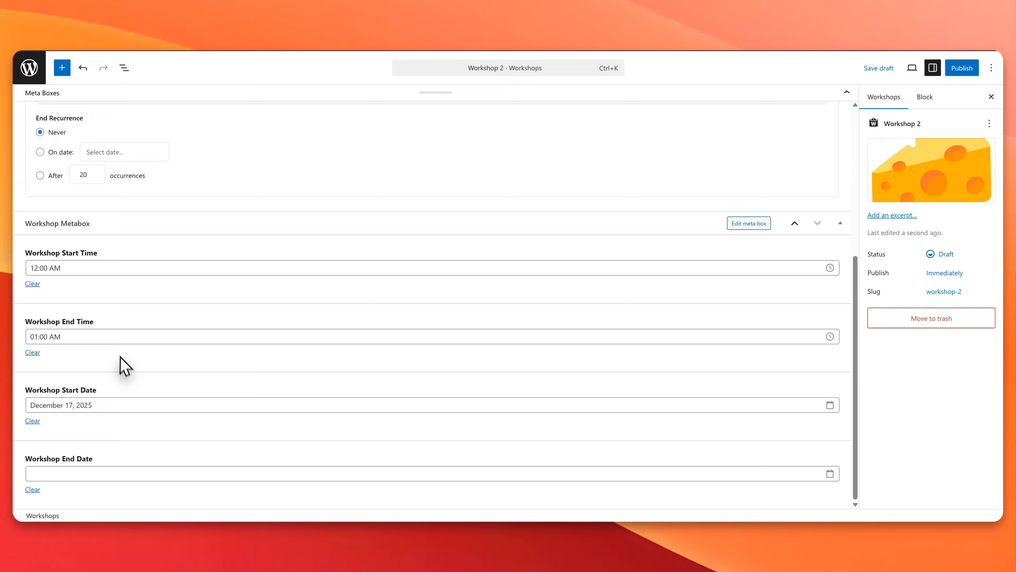
Step: Set Workshop 2's start date to December 25, 2025 and publish the workshop
click(106, 402)
click(149, 260)
click(39, 261)
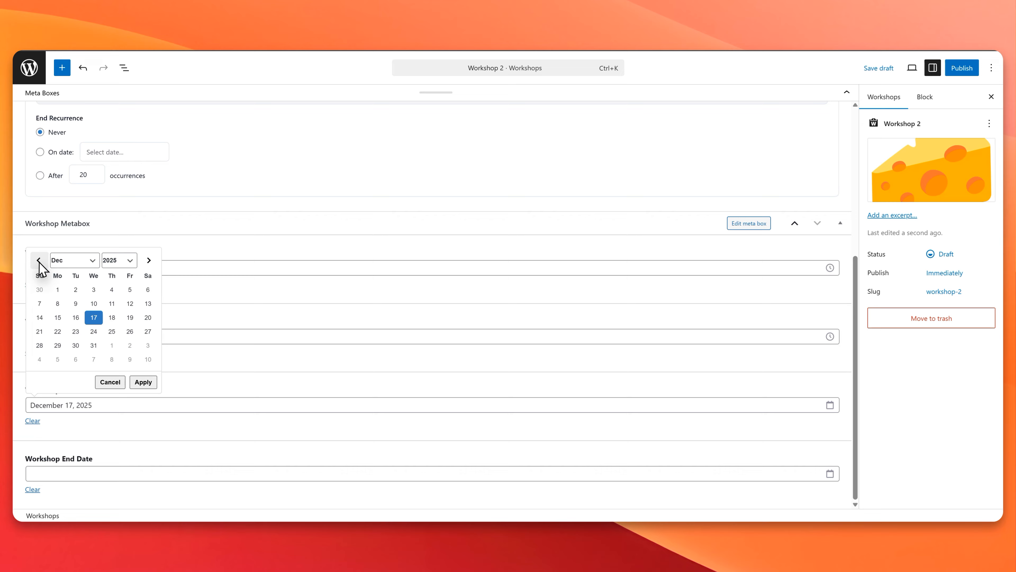
click(112, 332)
click(143, 382)
scroll(151, 336, up, 6)
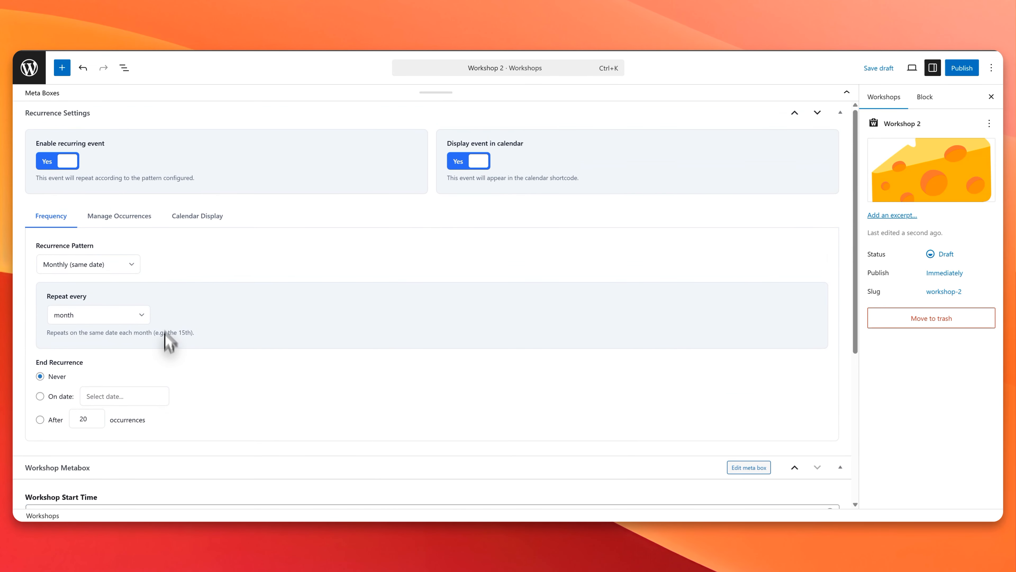
click(962, 68)
click(969, 71)
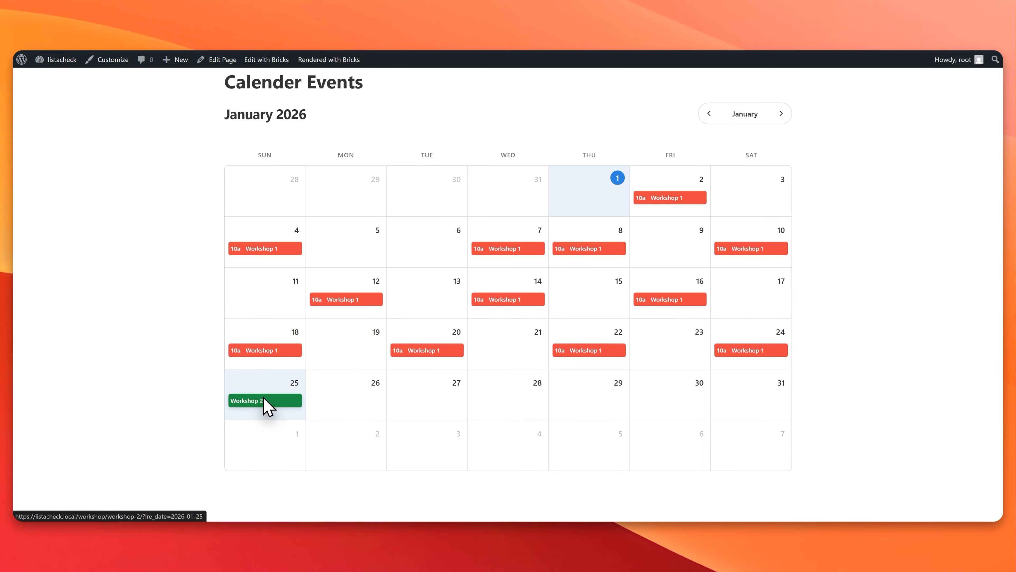
Step: Check Workshop 2's occurrences from January to March 2026 on the calendar page and view the 25 January occurrence's details
click(781, 114)
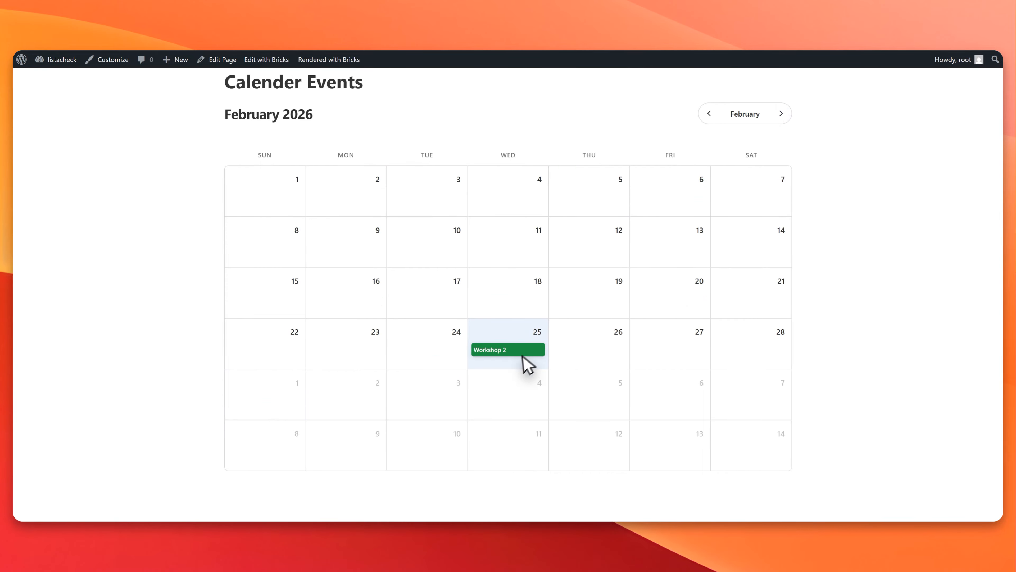
click(781, 114)
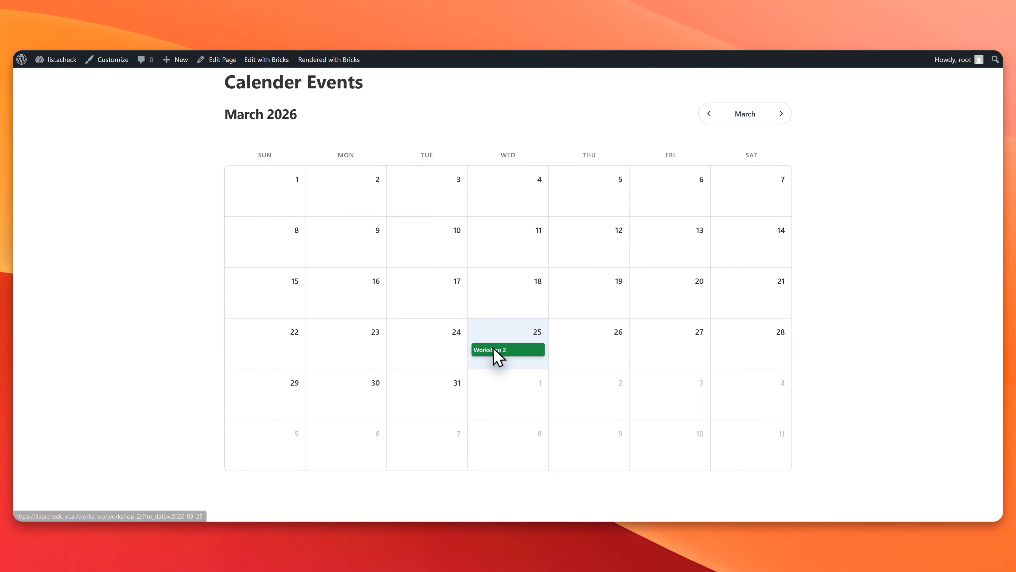
click(710, 114)
click(710, 114)
click(710, 114)
click(782, 114)
click(246, 401)
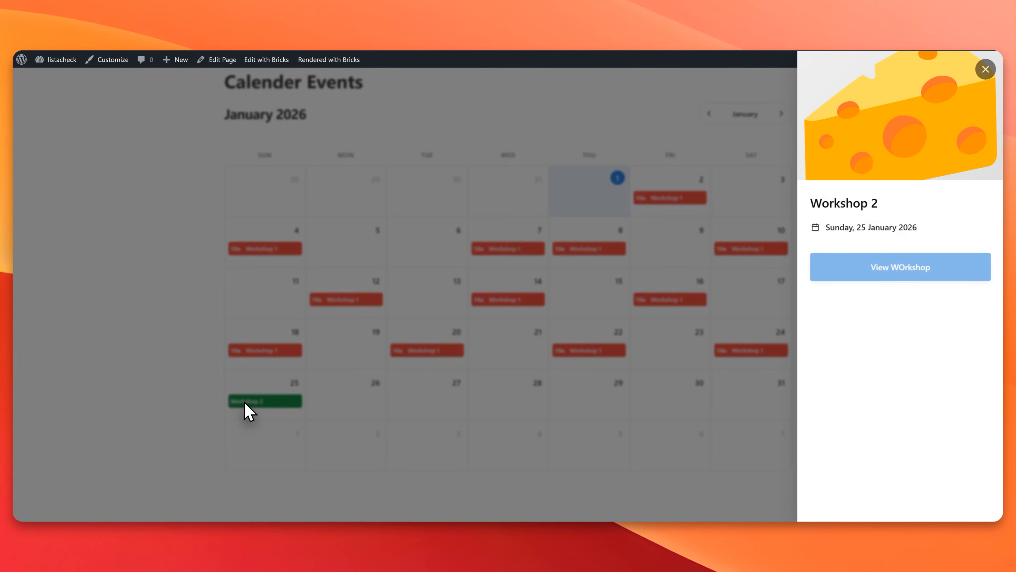
click(986, 69)
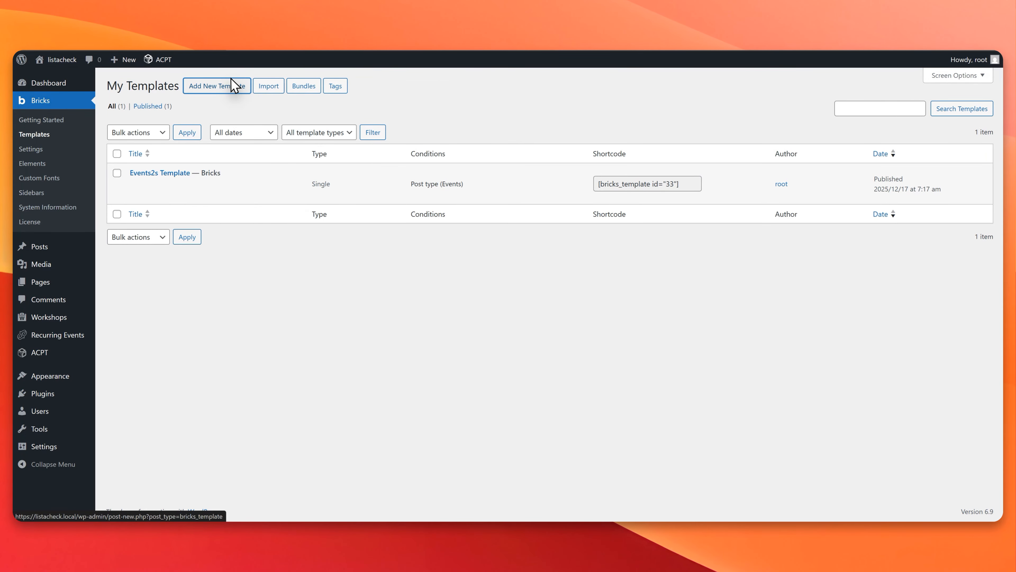
Step: Create a Bricks template titled Workshop Archive with the template type Archive, and publish it
click(234, 84)
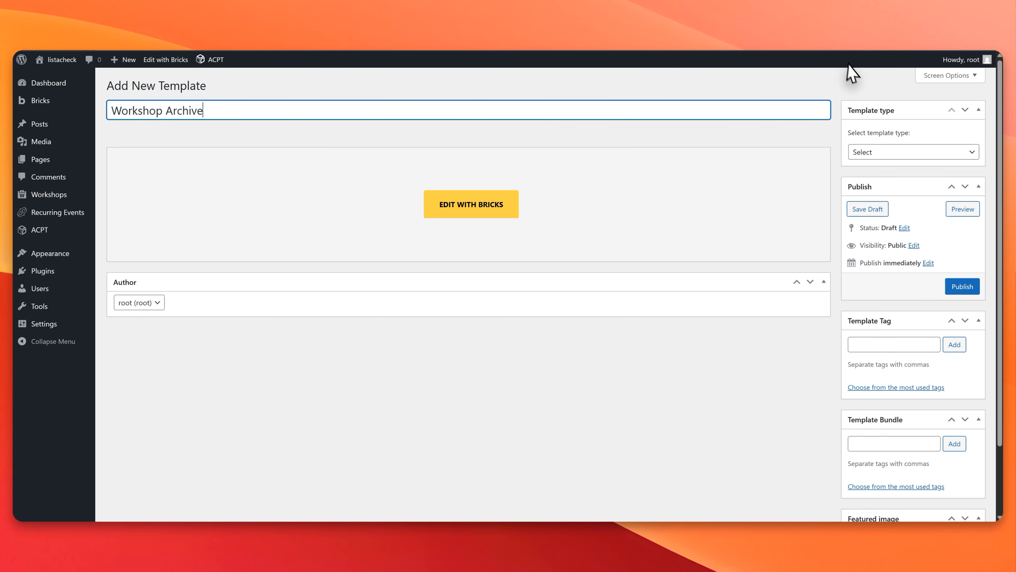
click(645, 89)
click(875, 152)
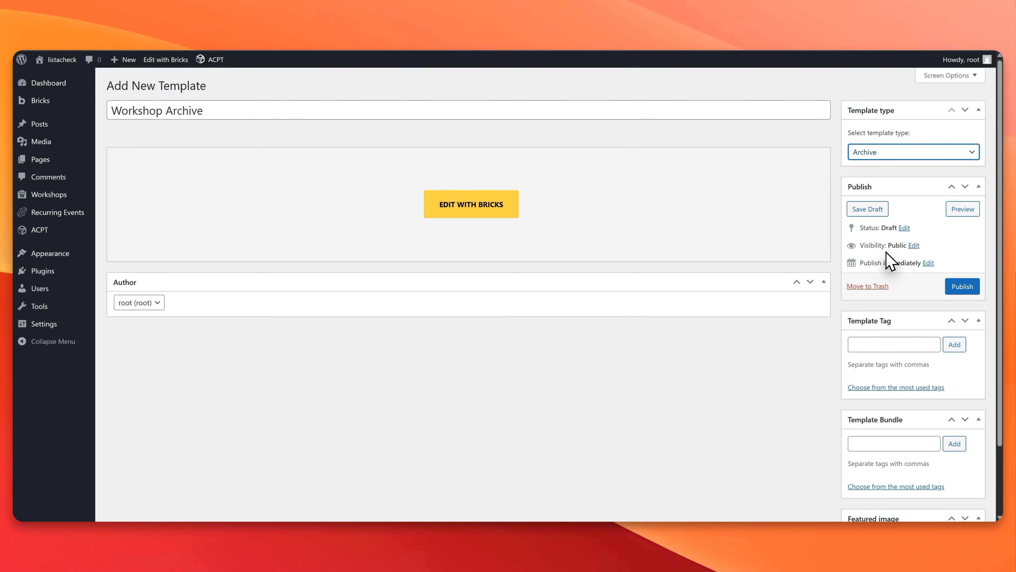
click(973, 285)
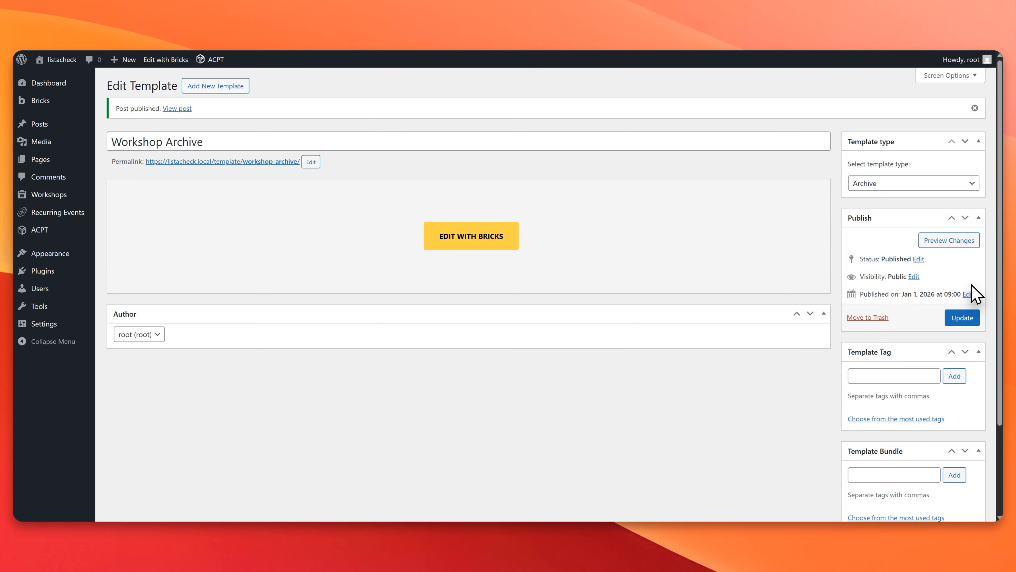
Step: Edit Workshop Archive in Bricks, add an Archive condition with archive type Post type for Workshops, and save the template
click(471, 254)
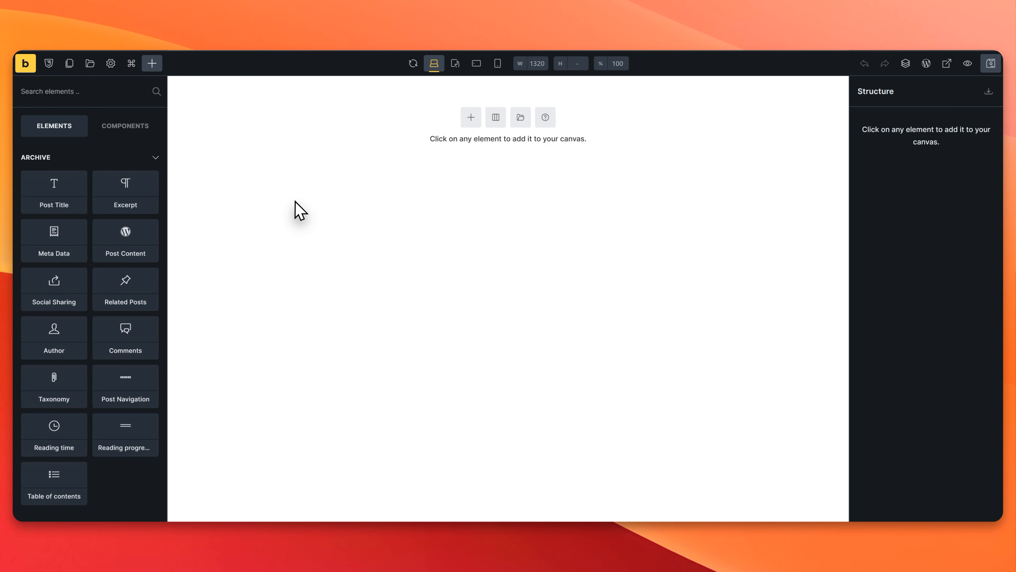
click(111, 65)
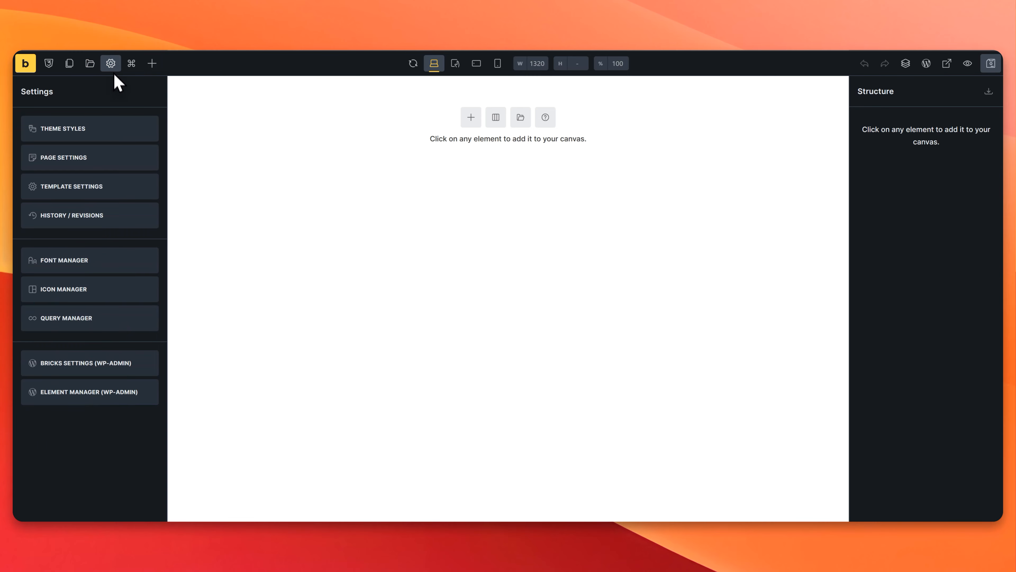
click(114, 186)
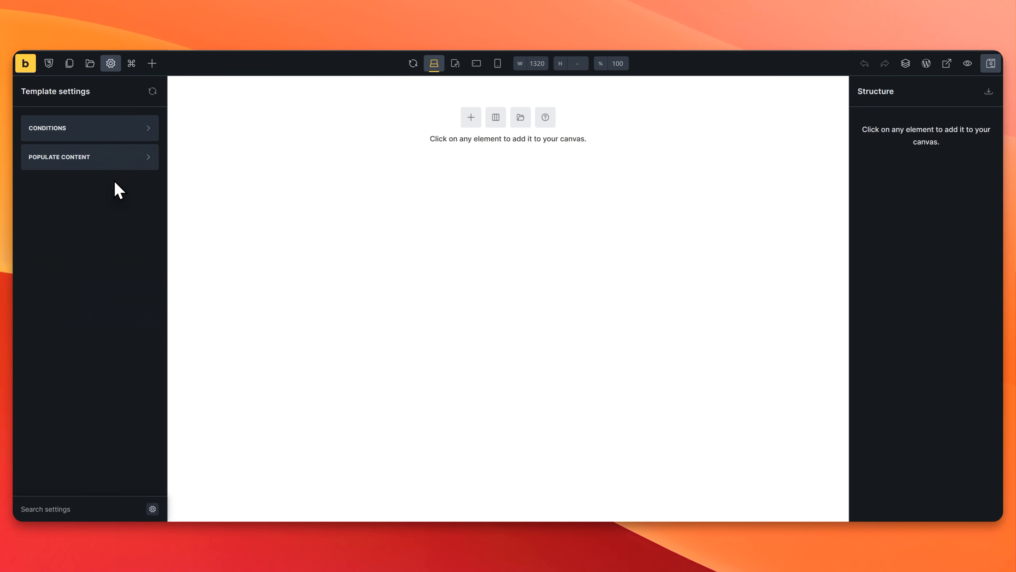
click(109, 122)
click(78, 192)
click(82, 214)
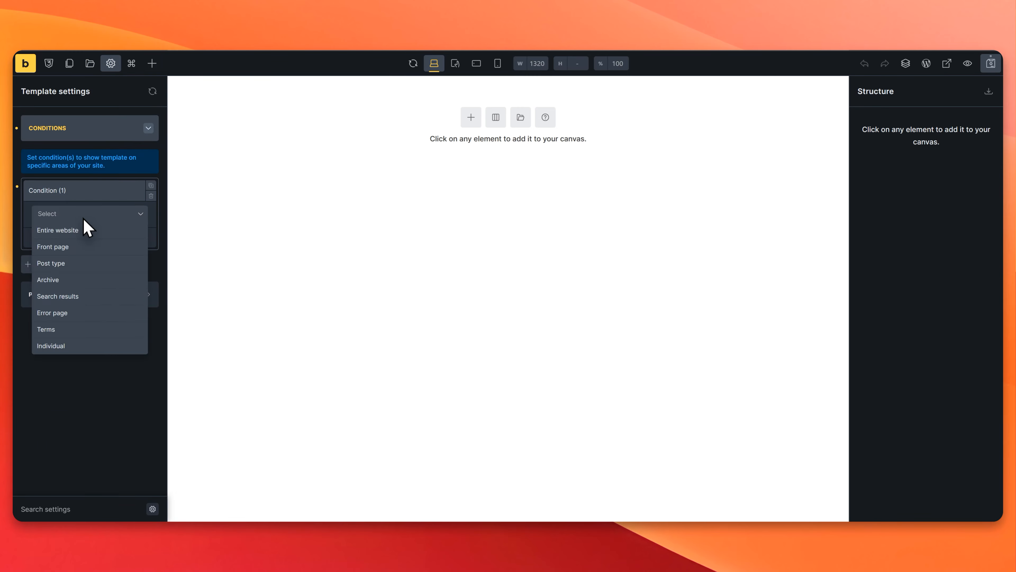
click(85, 279)
click(88, 259)
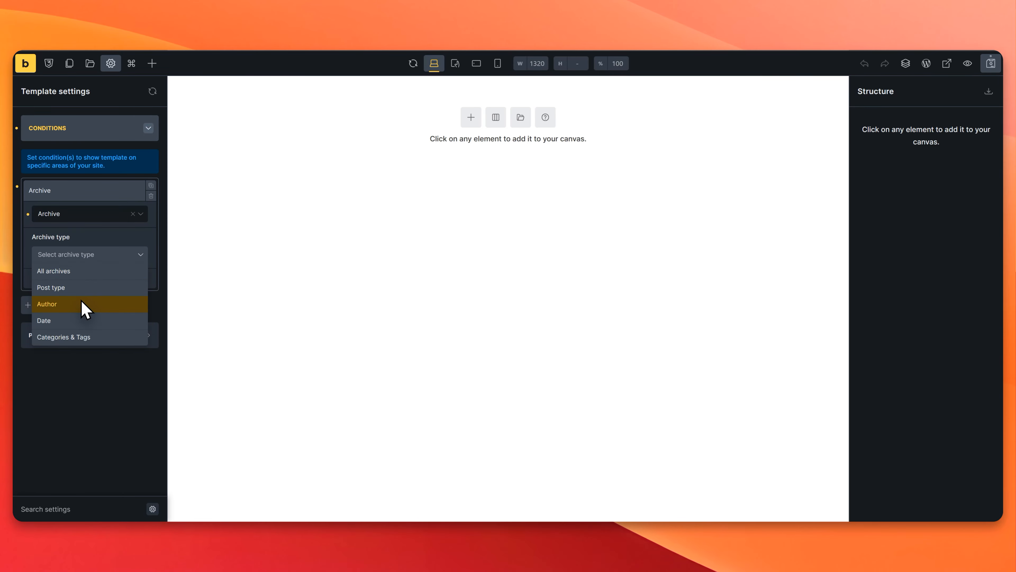
click(82, 288)
click(82, 293)
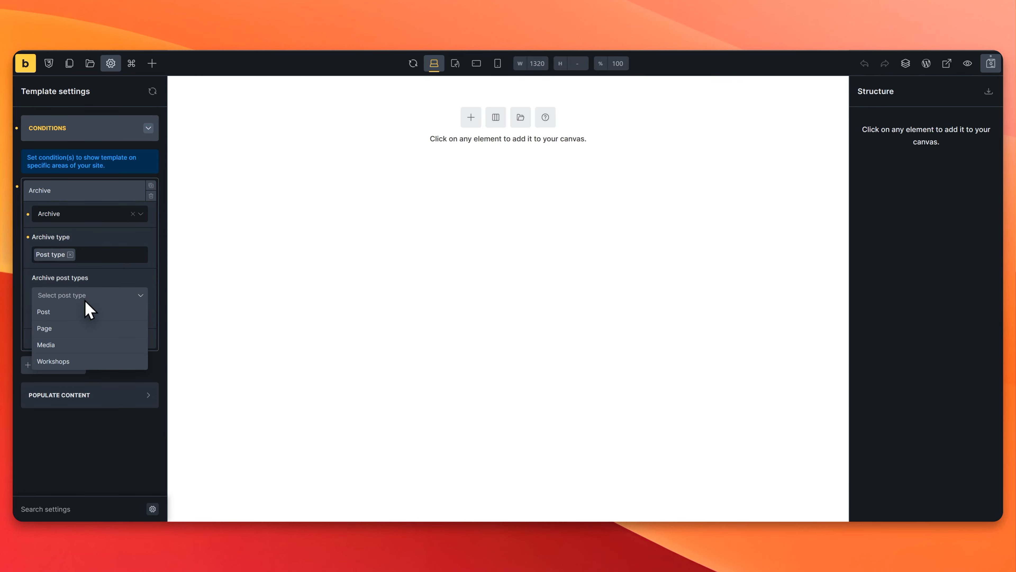
click(75, 359)
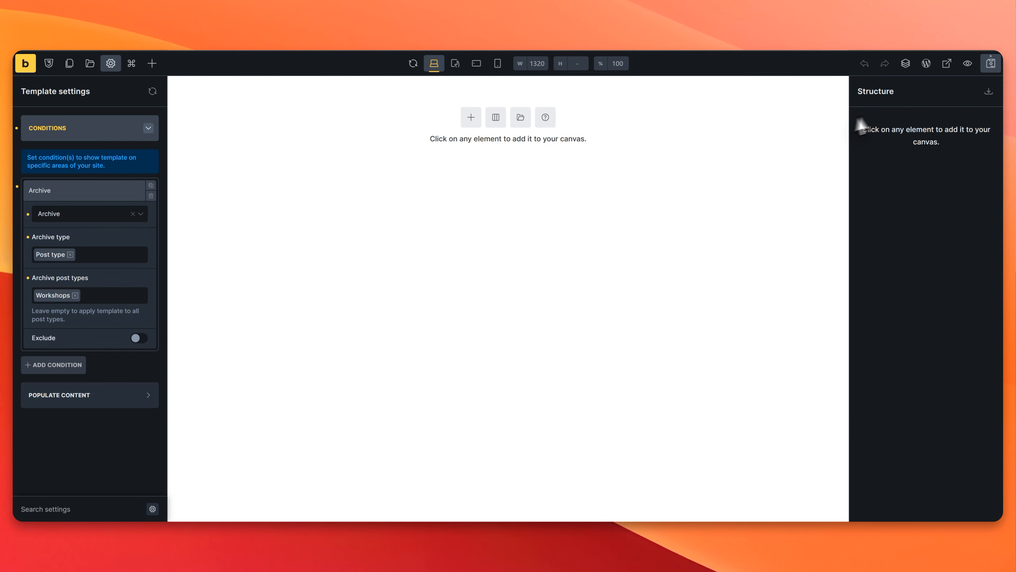
click(991, 64)
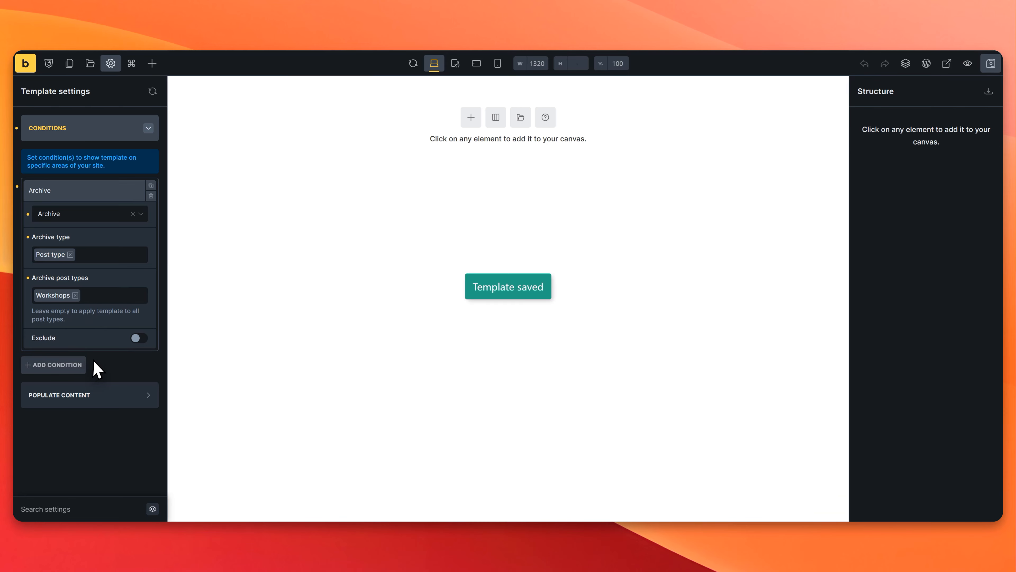
Step: Populate the template's content with Archive (Posts) for the Workshops post type and apply the preview
click(108, 400)
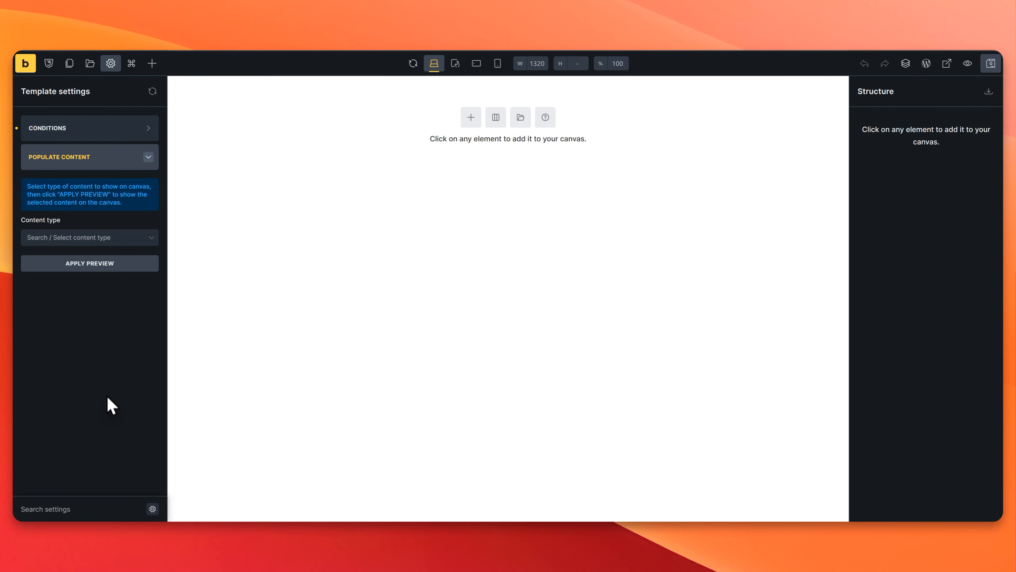
click(107, 242)
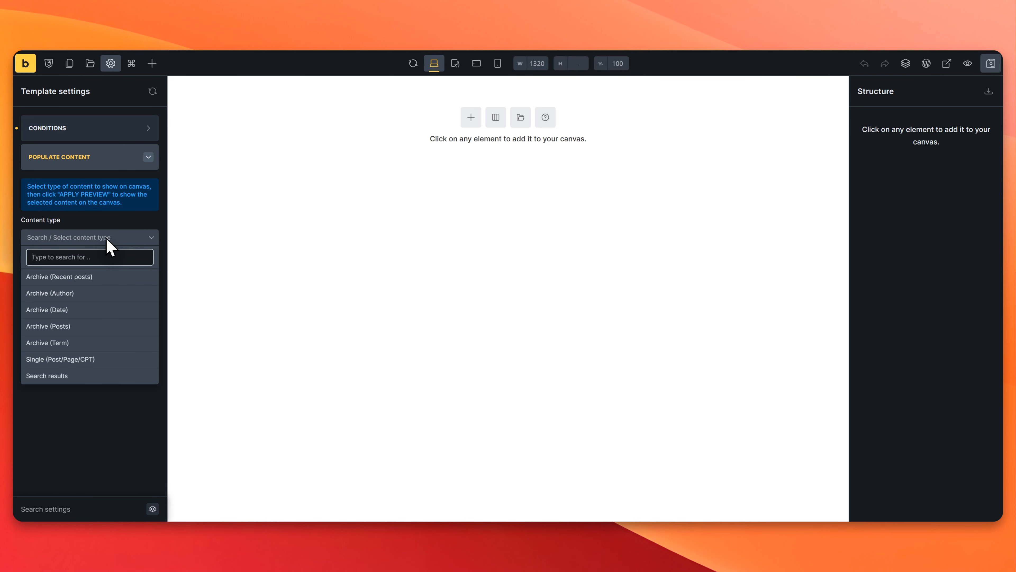
click(85, 332)
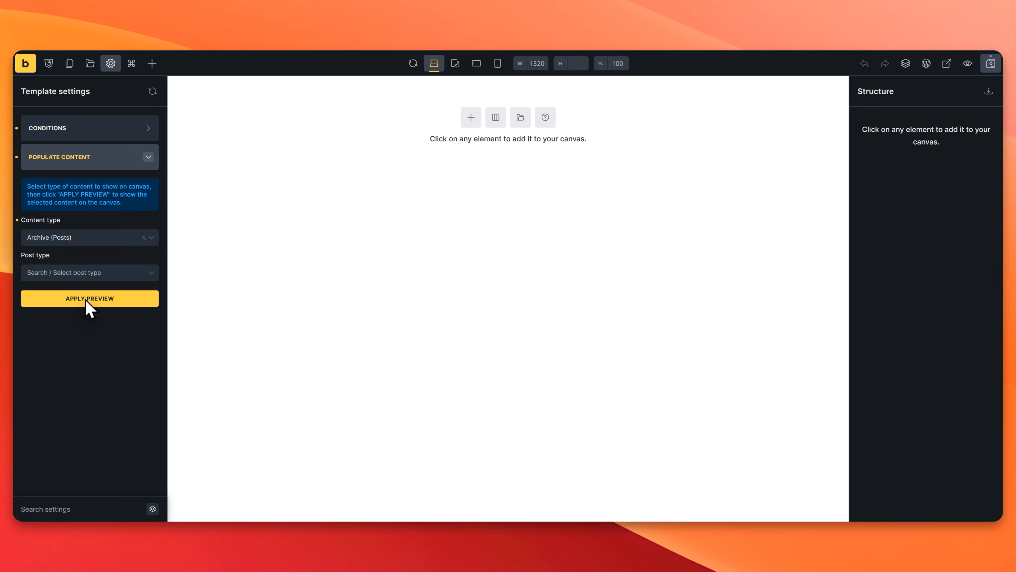
click(85, 277)
click(62, 362)
click(105, 299)
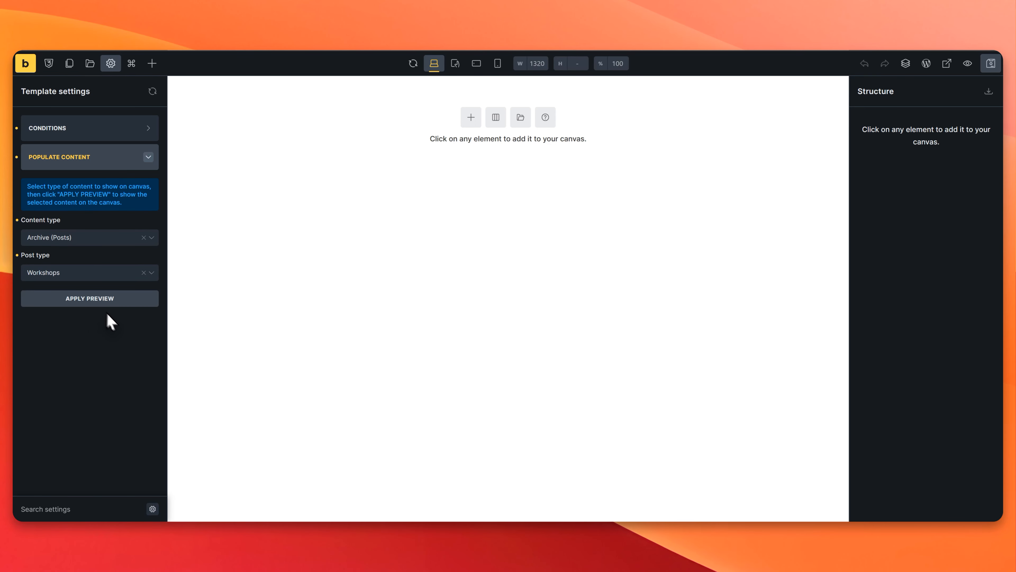
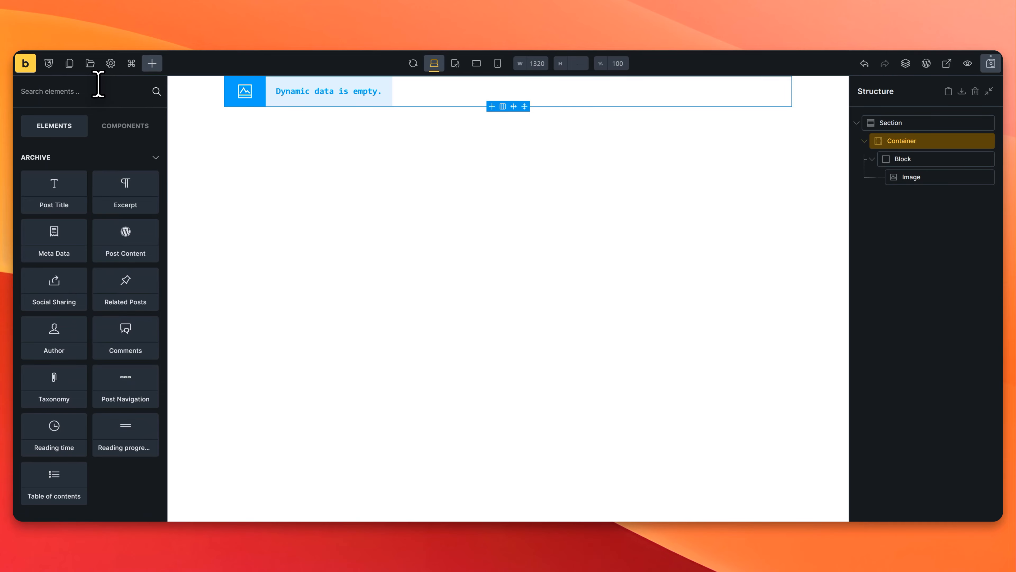
Step: Add a second block to the container and fill it with a heading and three Basic Text elements
text(block)
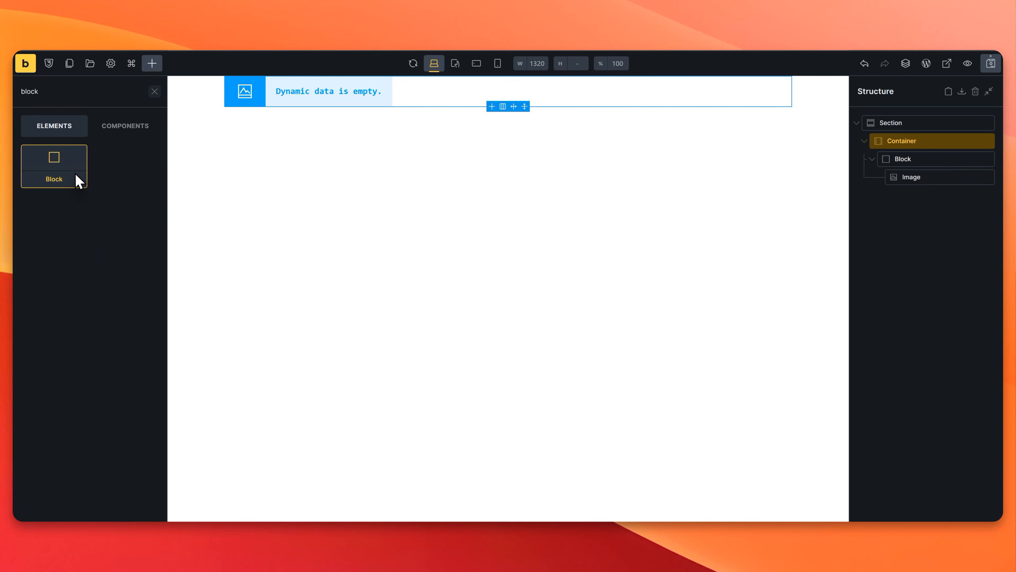
drag(76, 174, 936, 196)
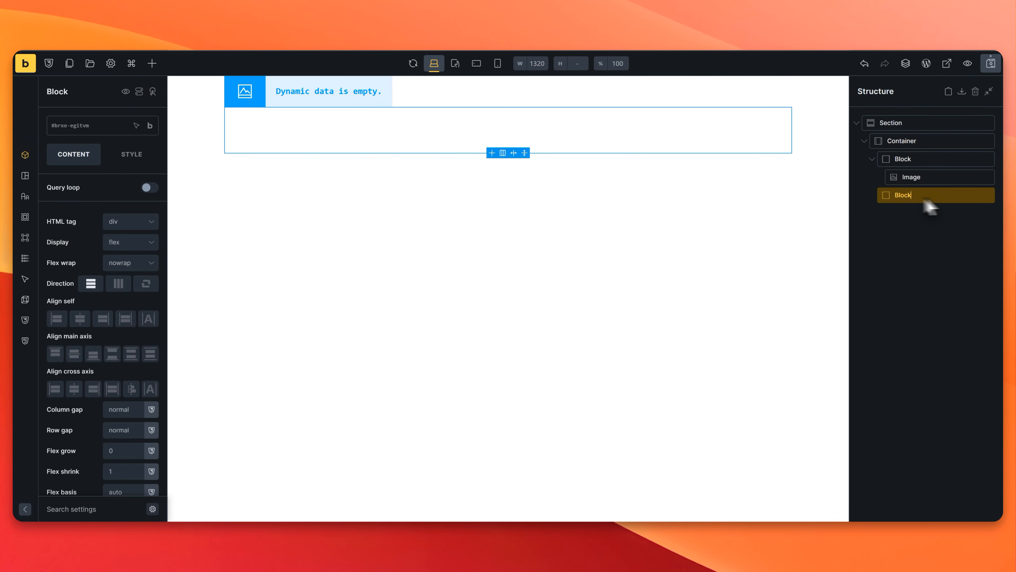
click(152, 64)
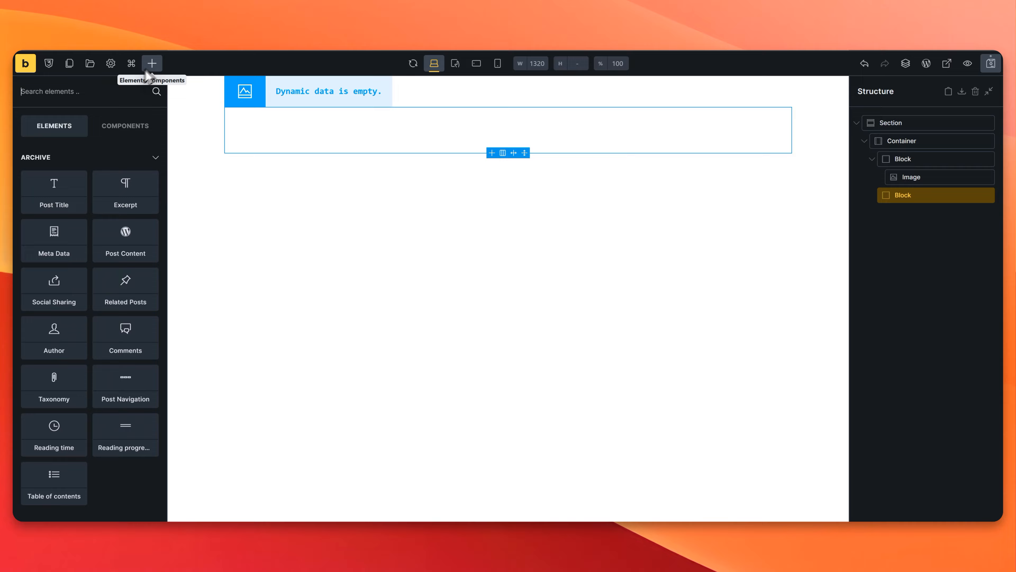
text(headin)
click(55, 158)
double_click(63, 84)
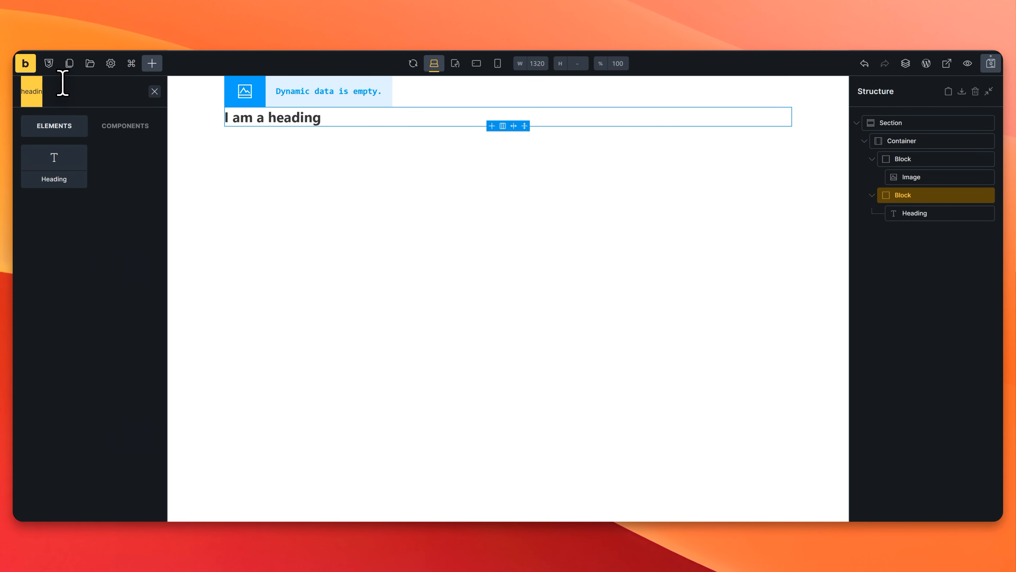
text(text)
click(70, 182)
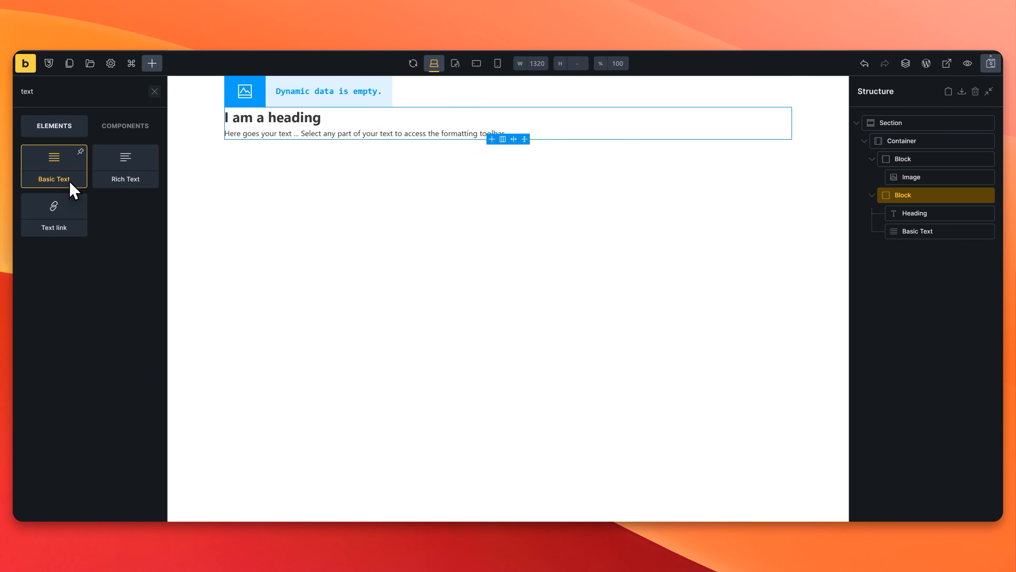
click(70, 183)
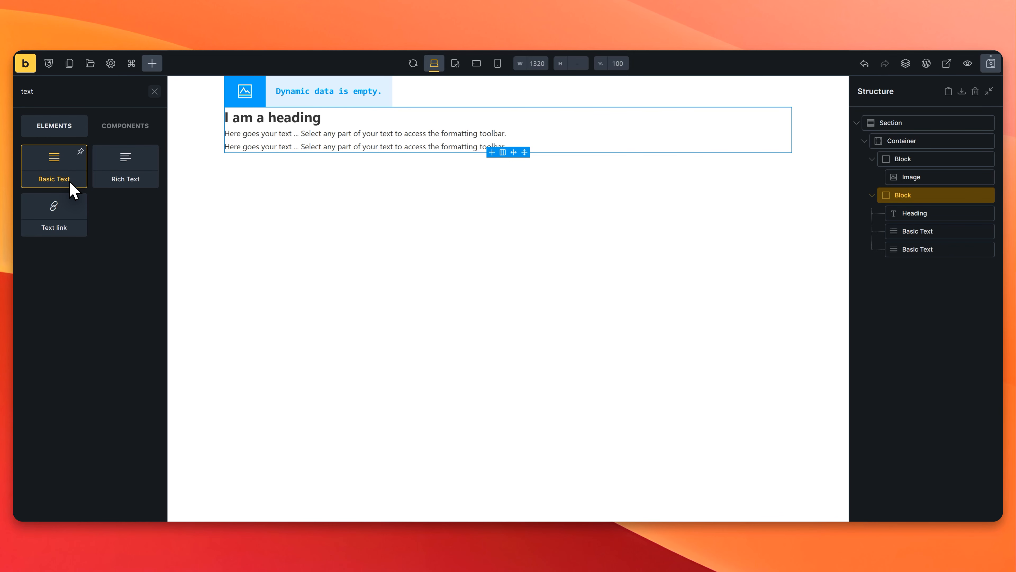
click(71, 187)
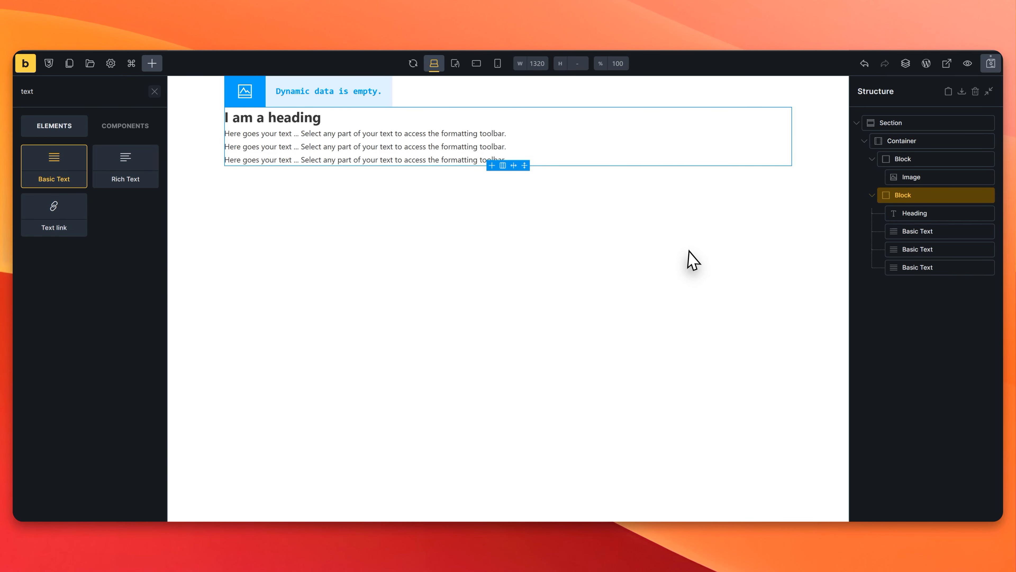
Step: Add a parent block inside the container and nest the image block and the text block in it
click(904, 140)
click(160, 64)
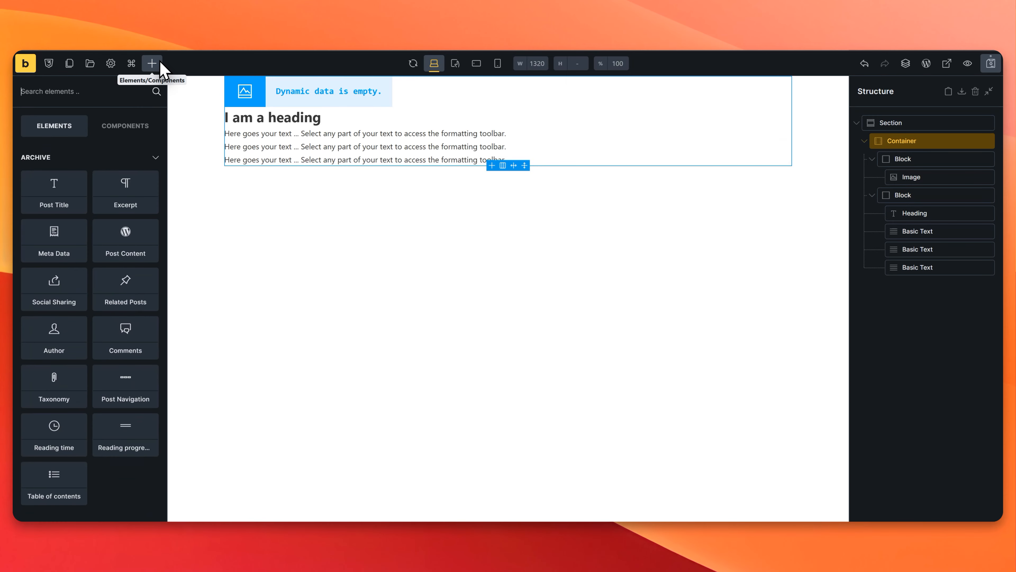
text(block)
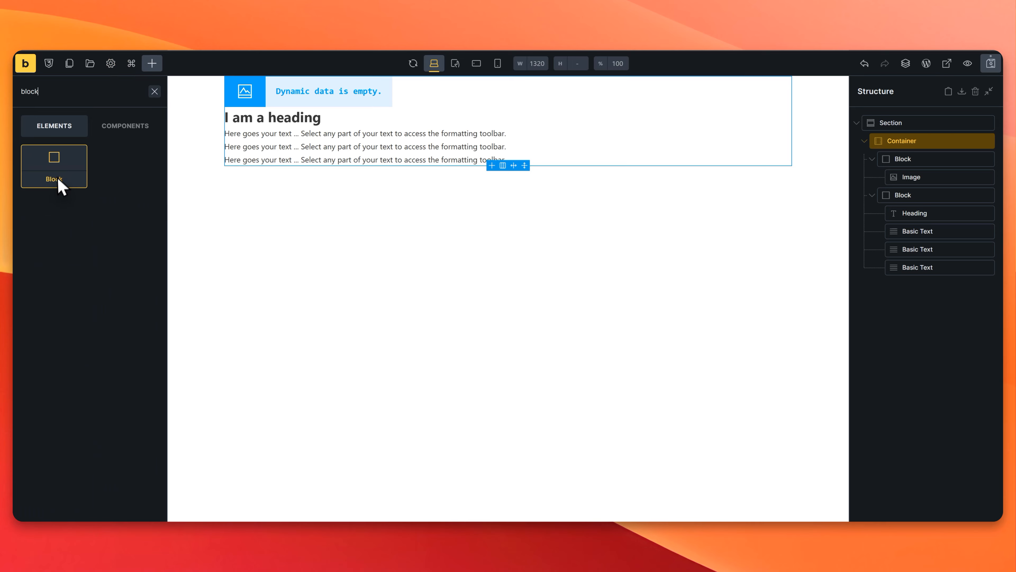
drag(61, 187, 941, 165)
click(872, 178)
click(874, 196)
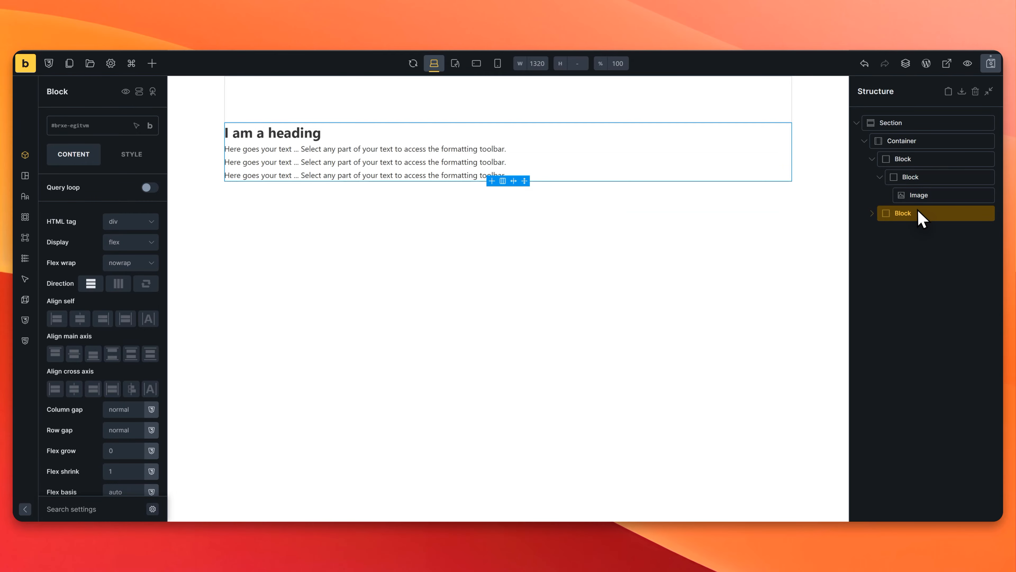
drag(921, 218, 900, 209)
Step: Lay out the parent block's children in a row and enable its query loop for workshop posts
double_click(931, 159)
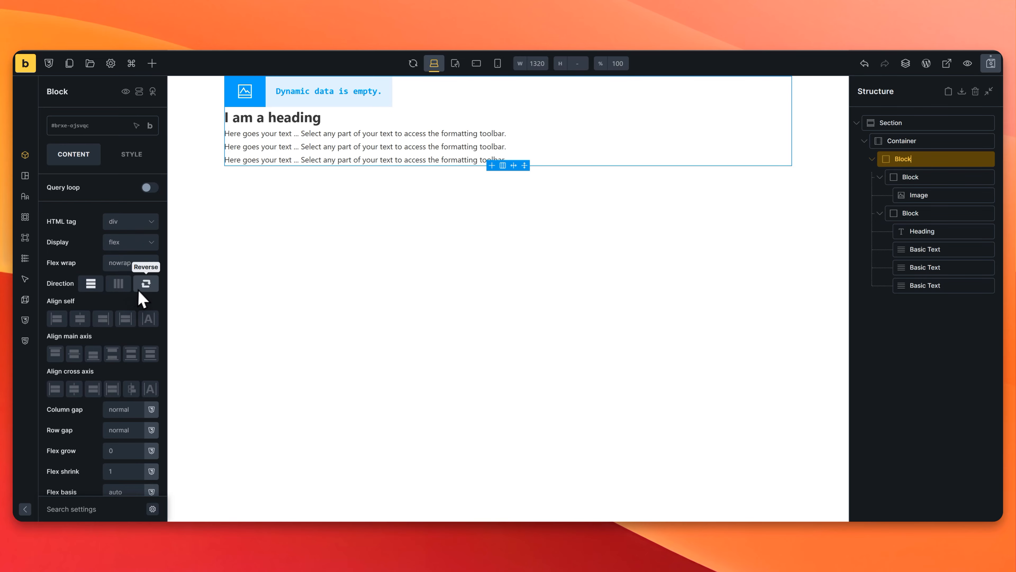
click(118, 284)
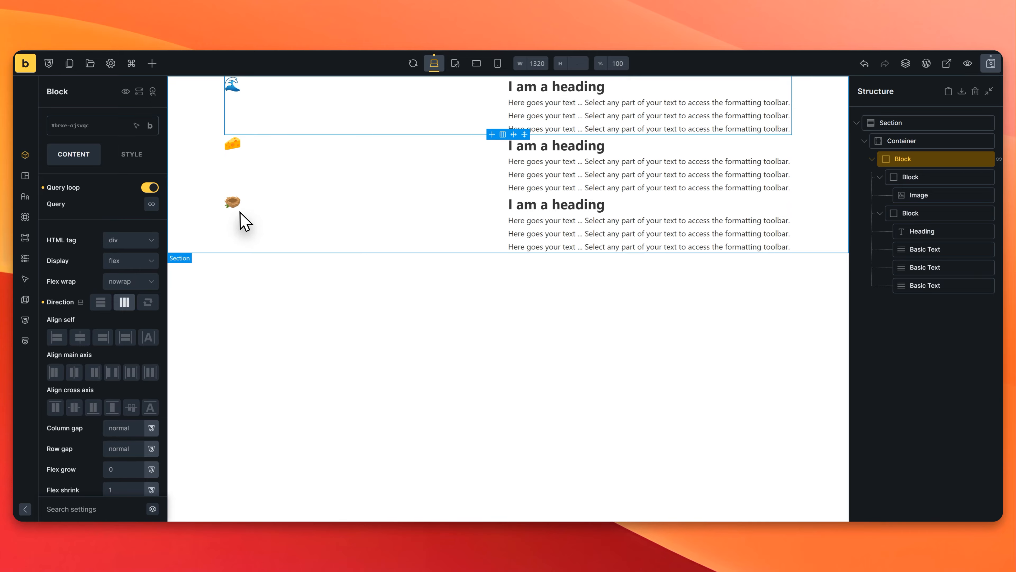
click(152, 204)
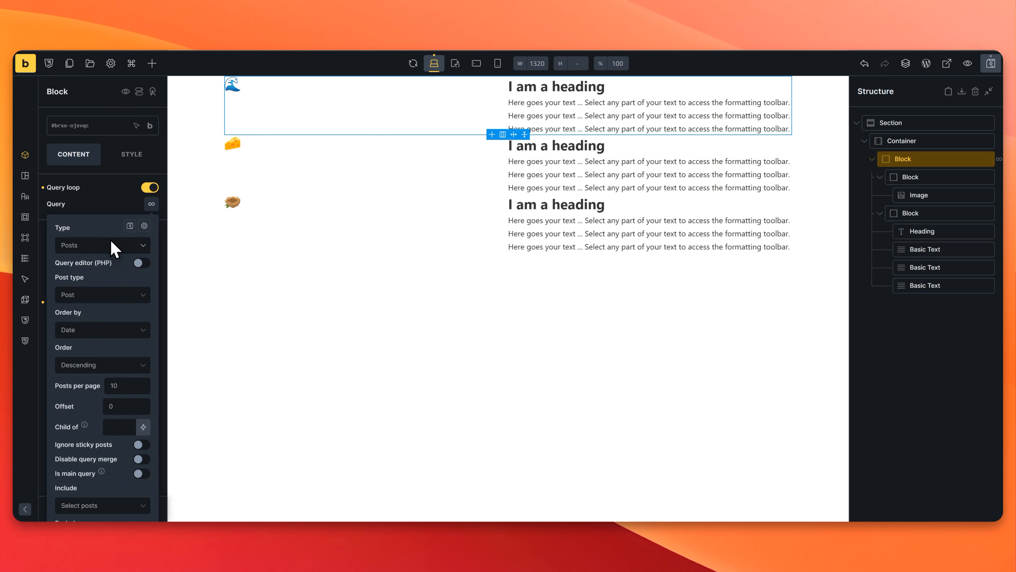
click(106, 247)
click(105, 249)
click(98, 296)
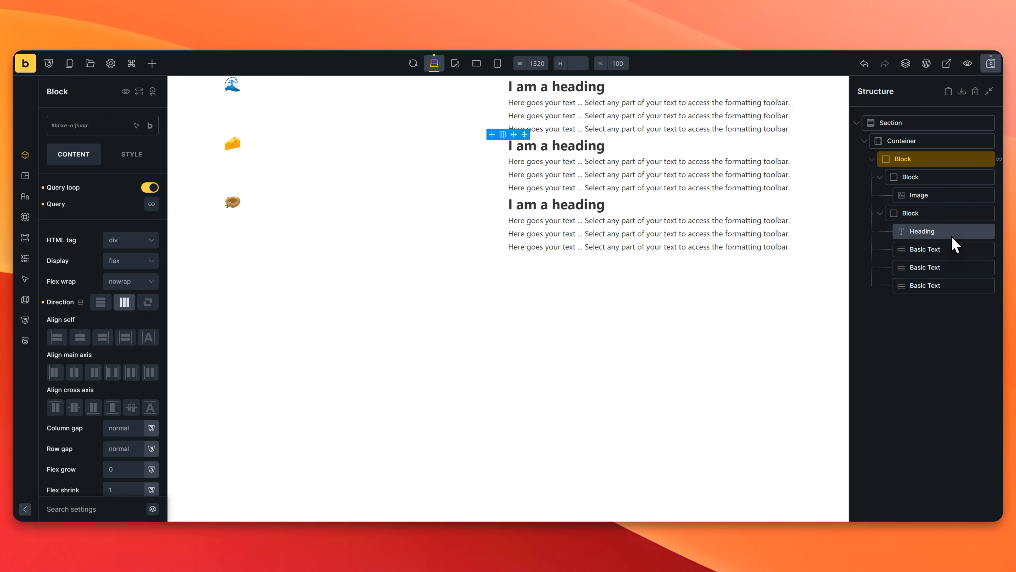
Step: Replace the heading's placeholder text with the Post title dynamic tag
click(952, 237)
triple_click(137, 191)
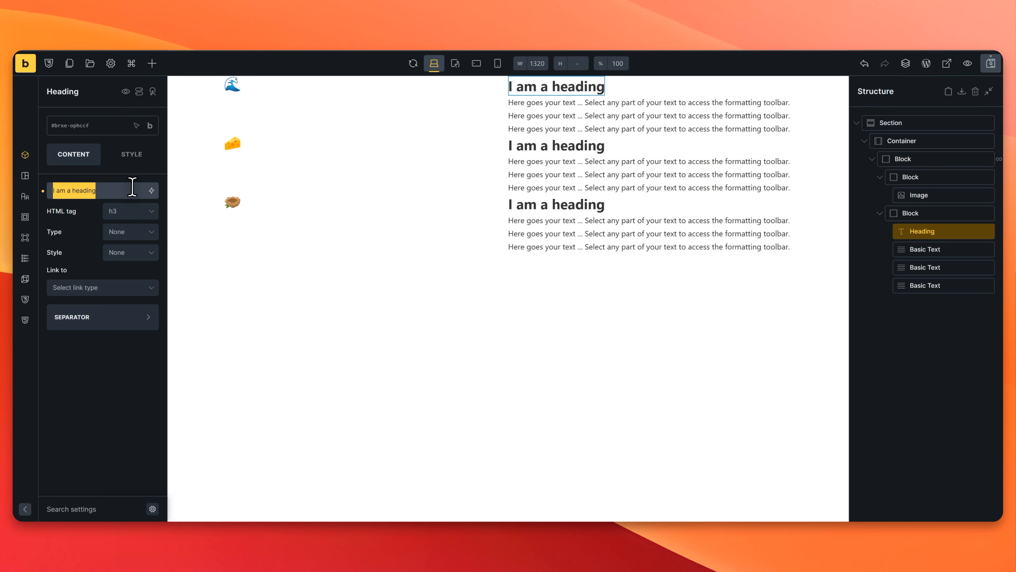
key(BackSpace)
click(151, 191)
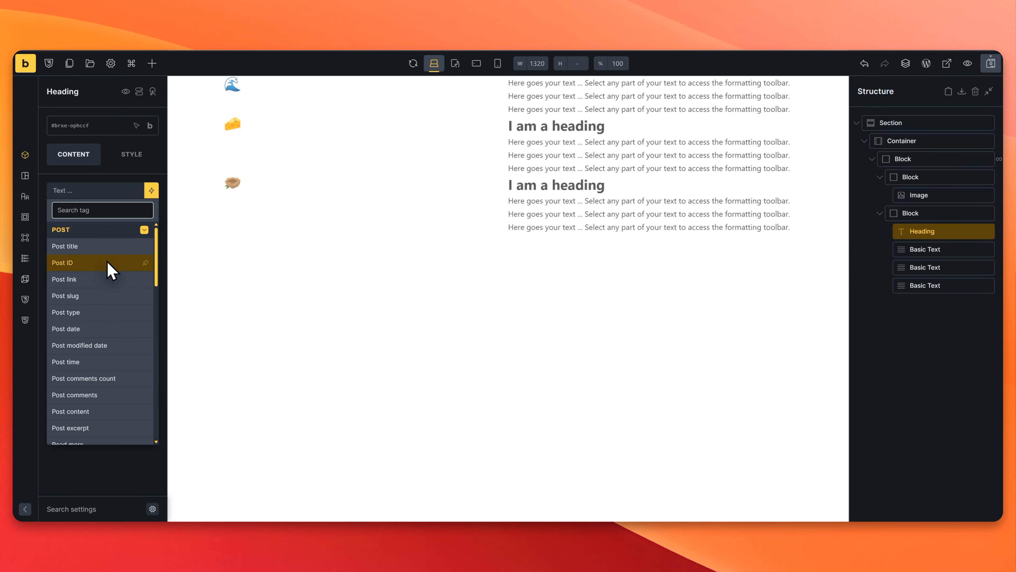
scroll(113, 280, down, 5)
scroll(104, 342, up, 5)
click(86, 245)
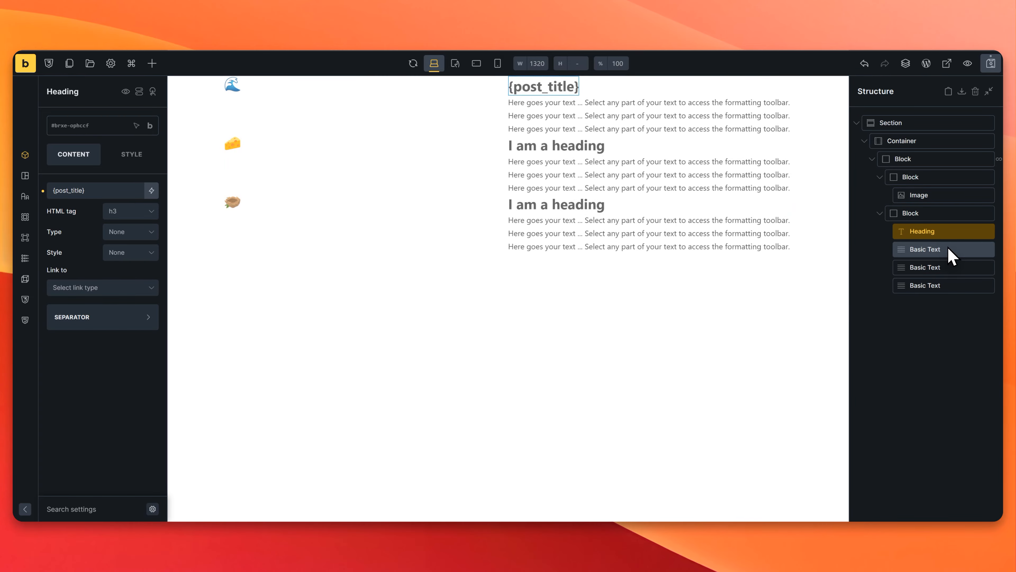
Step: Replace the first Basic Text's content with the ACPT dynamic tag for workshop-start-time
click(950, 256)
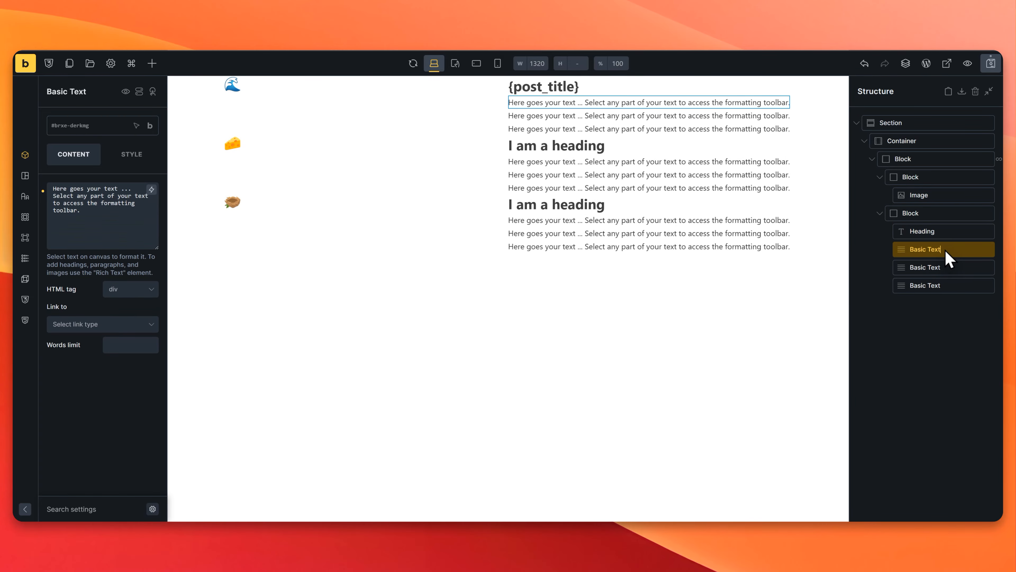
triple_click(113, 208)
key(BackSpace)
click(151, 189)
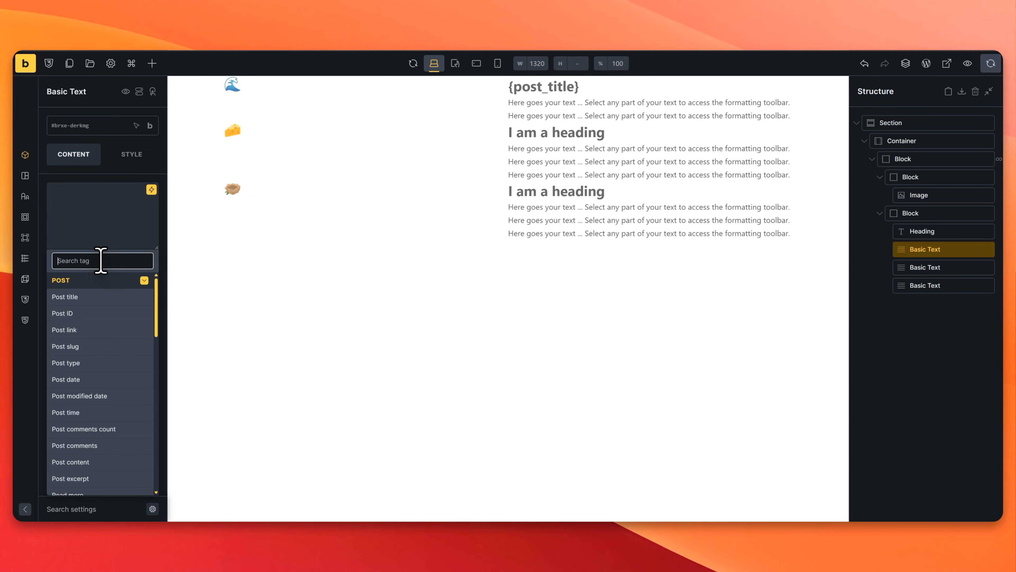
scroll(116, 367, down, 10)
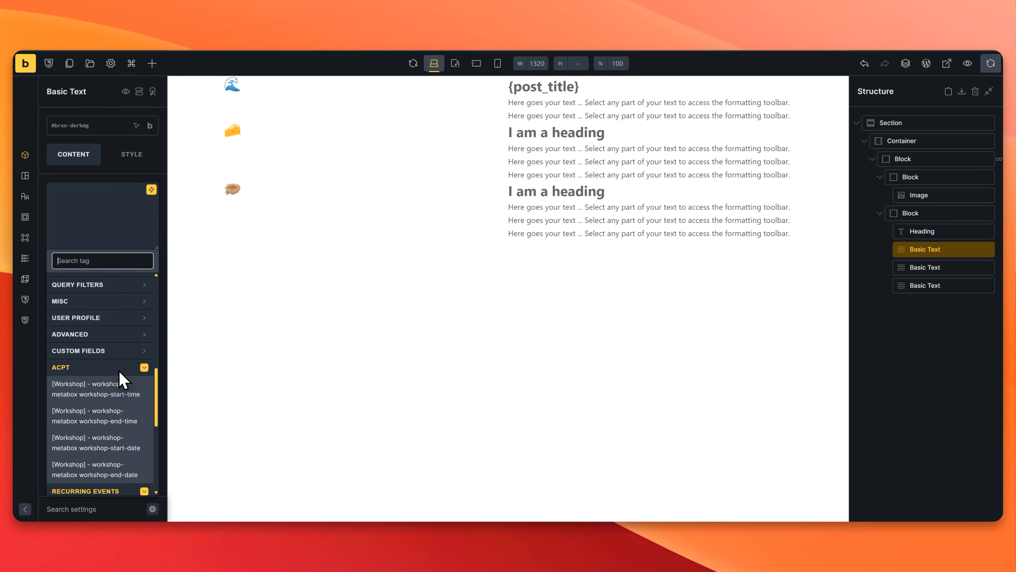
scroll(120, 384, down, 1)
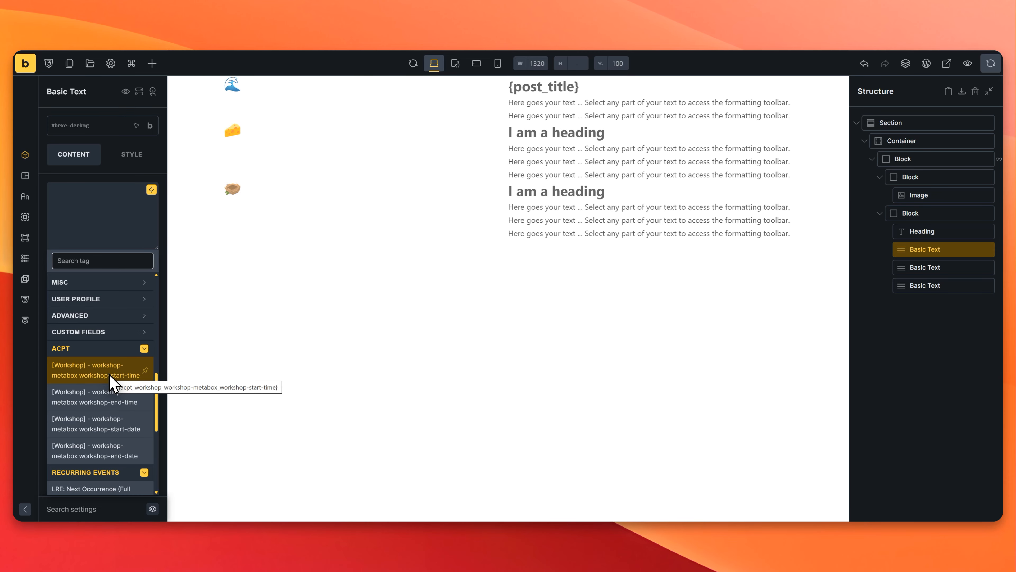
click(110, 374)
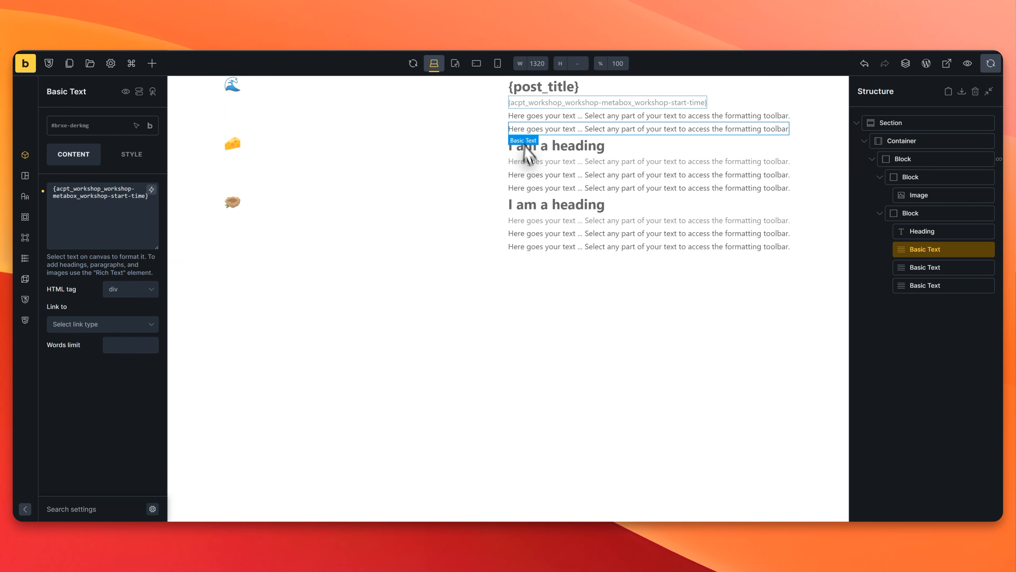
Step: Replace the second Basic Text's content with the ACPT dynamic tag for workshop-start-date
click(945, 267)
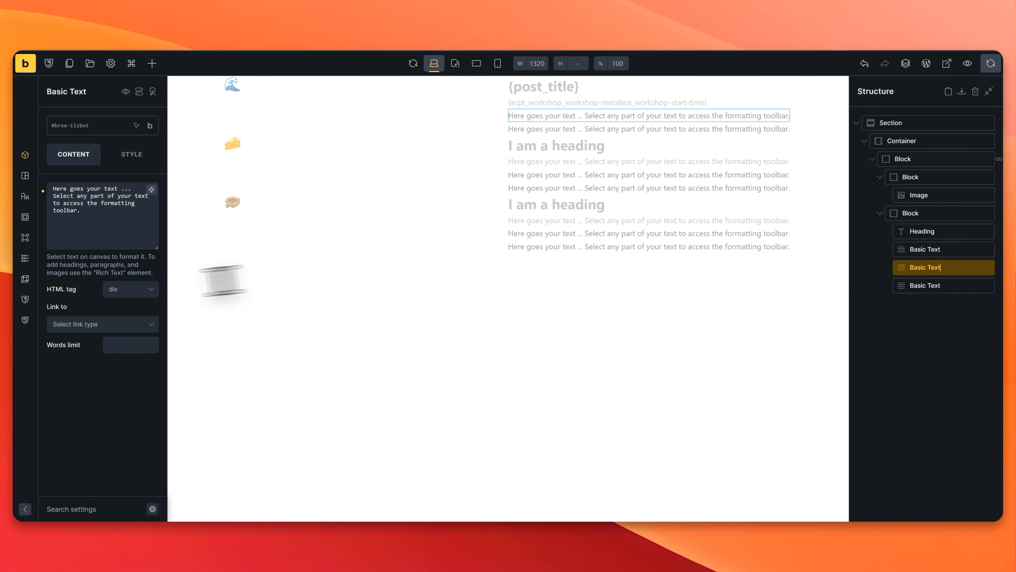
triple_click(94, 189)
key(BackSpace)
click(152, 189)
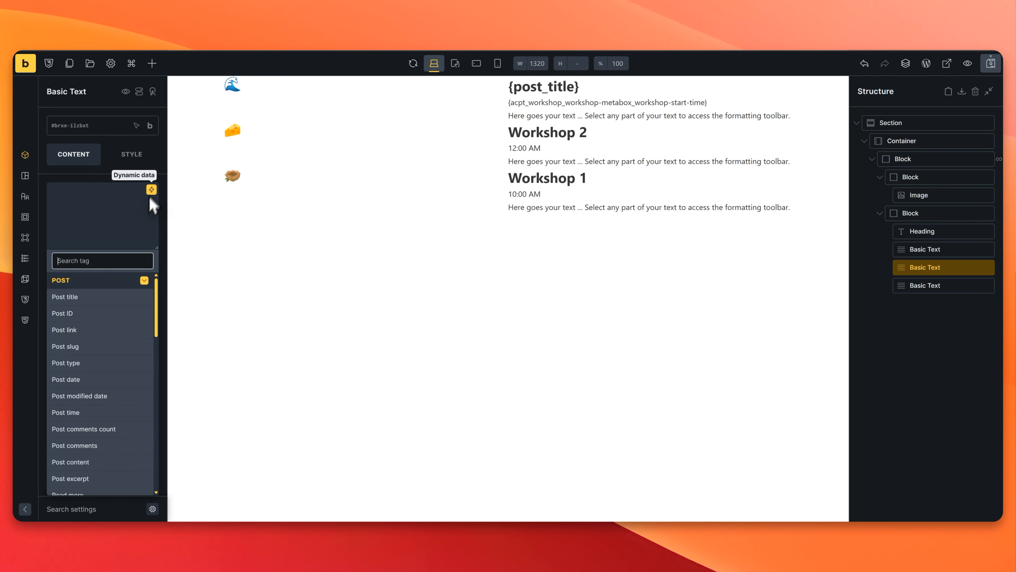
scroll(128, 353, down, 10)
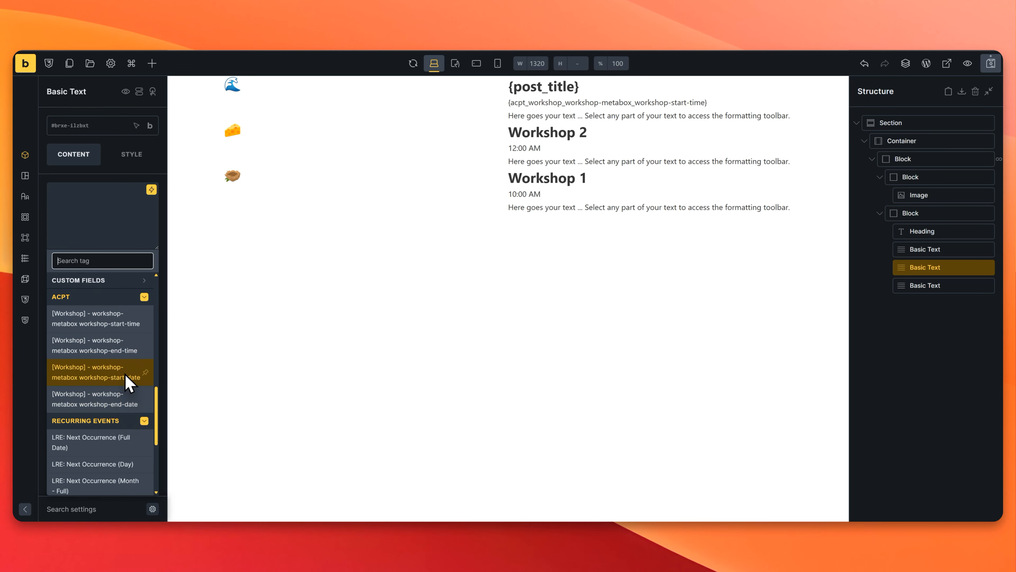
click(127, 382)
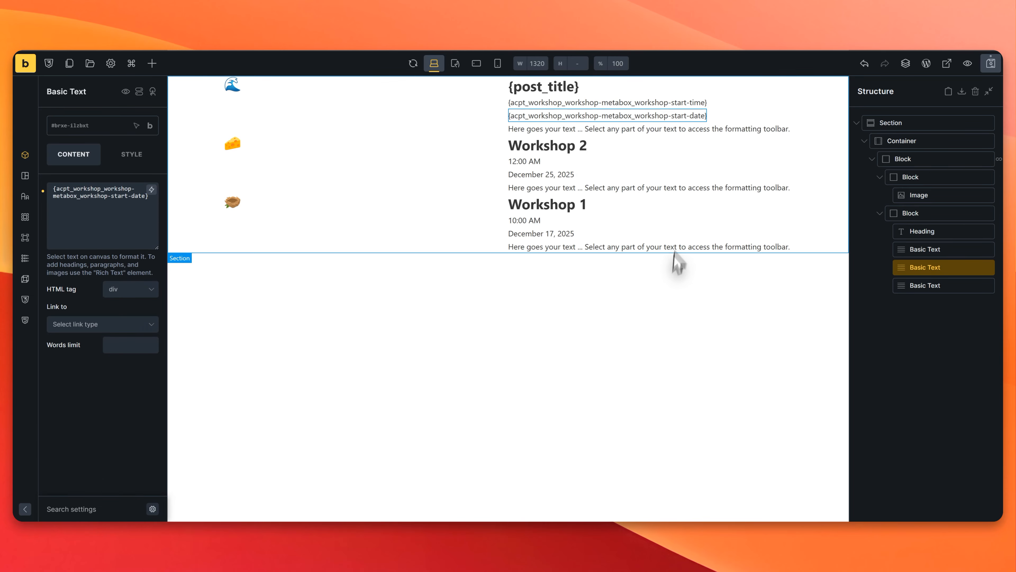
Step: Replace the third Basic Text's content with the Recurring Events tag LRE: Recurrence Pattern
click(941, 289)
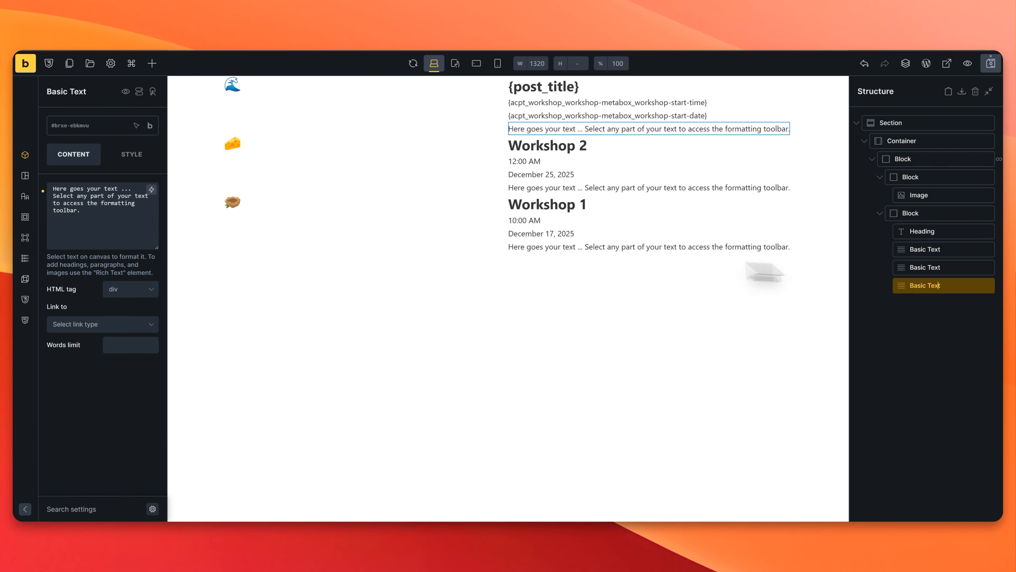
triple_click(105, 213)
key(BackSpace)
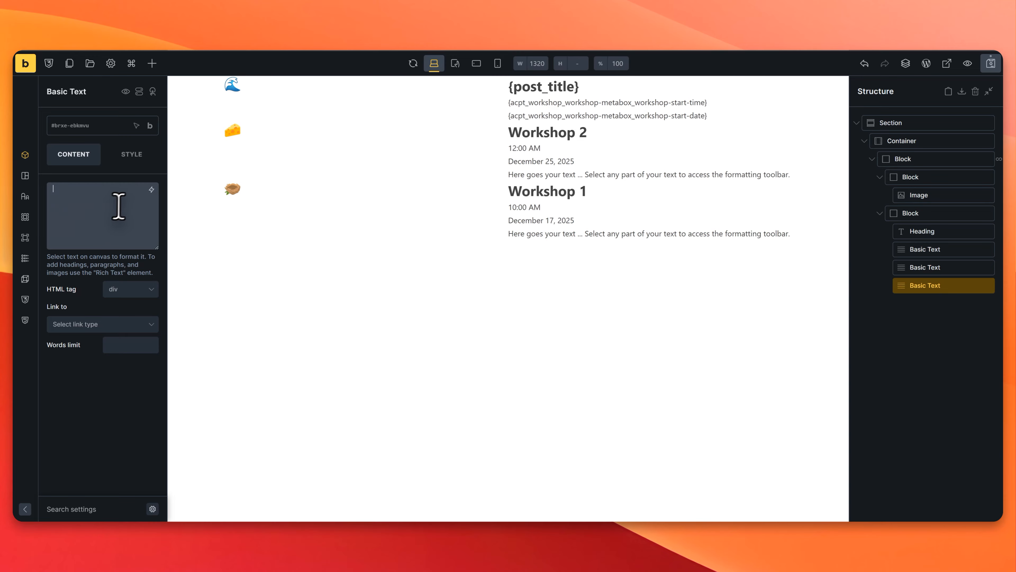
click(151, 189)
scroll(134, 401, down, 5)
scroll(136, 402, down, 1)
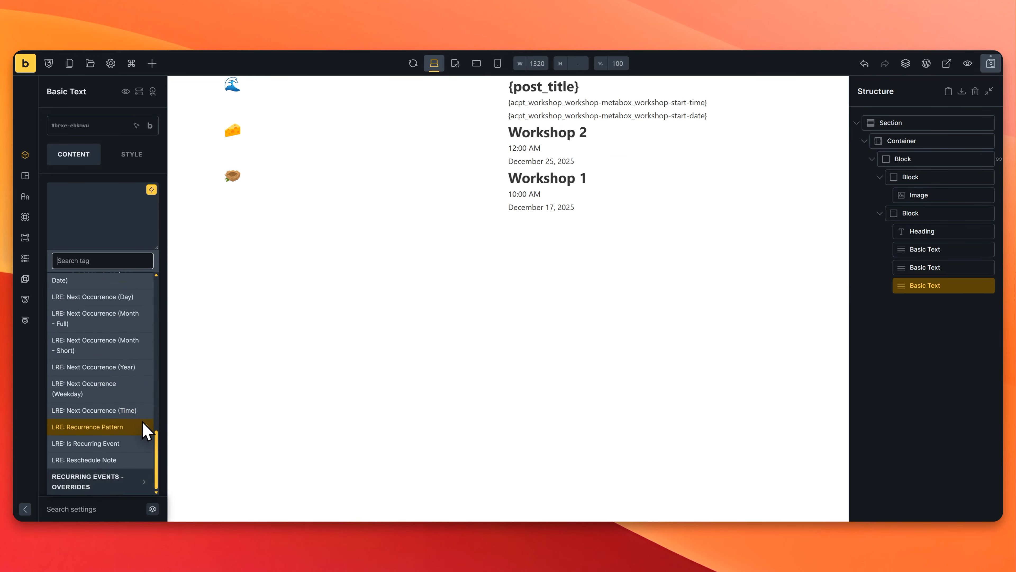
scroll(108, 372, up, 3)
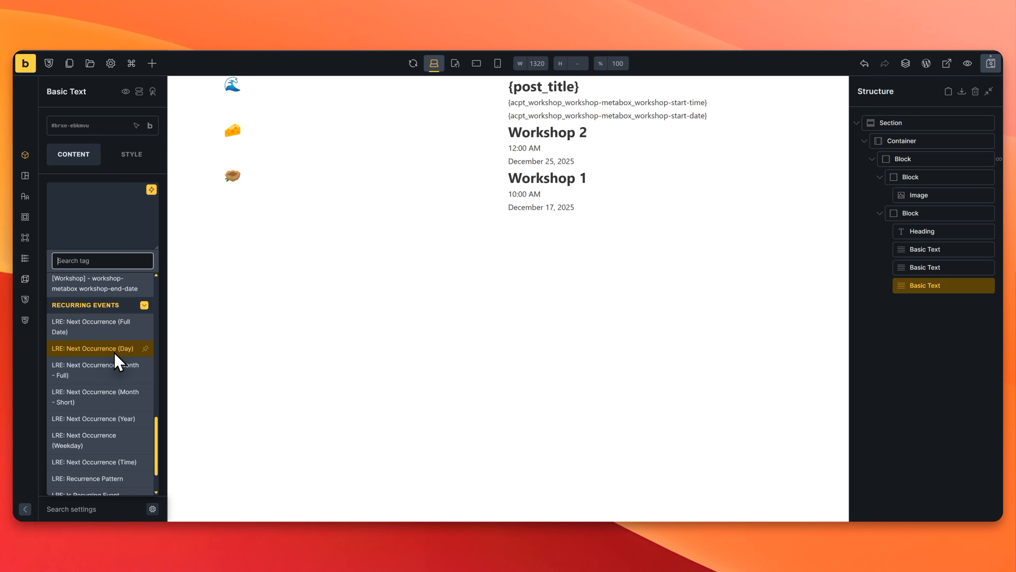
scroll(114, 389, down, 3)
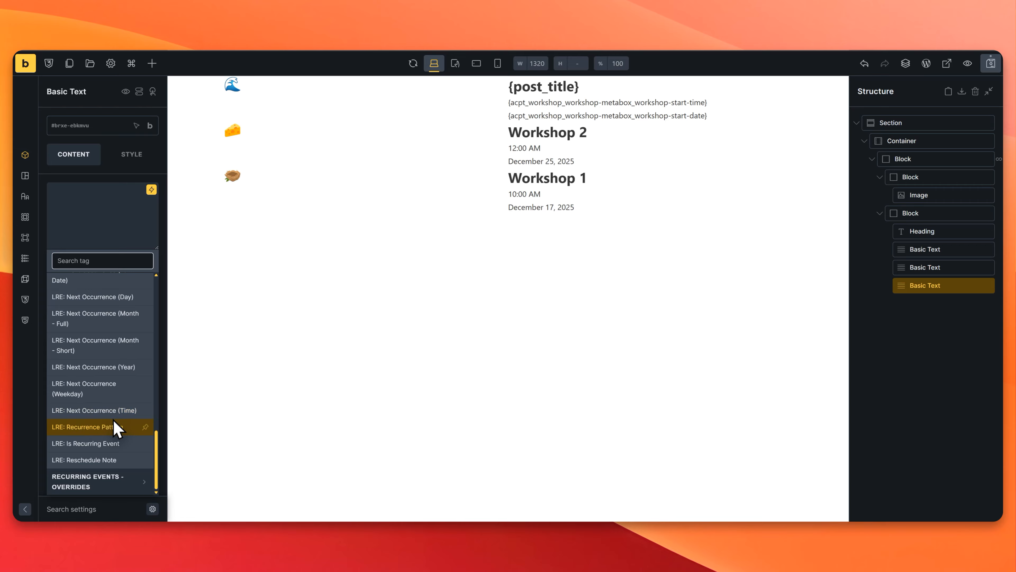
click(110, 432)
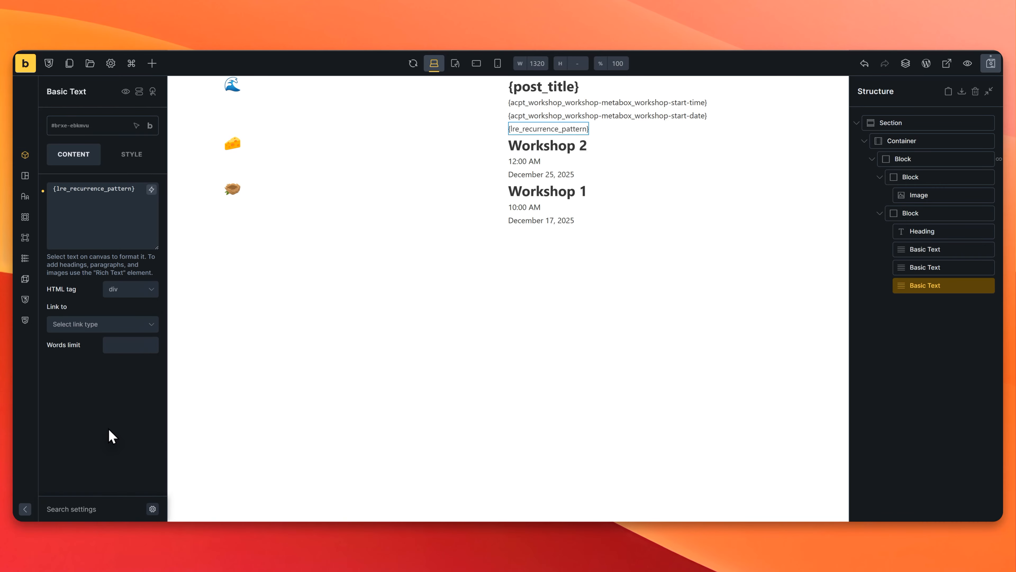
Step: Save the Workshop Archive template and view the workshop archive on the frontend
click(991, 64)
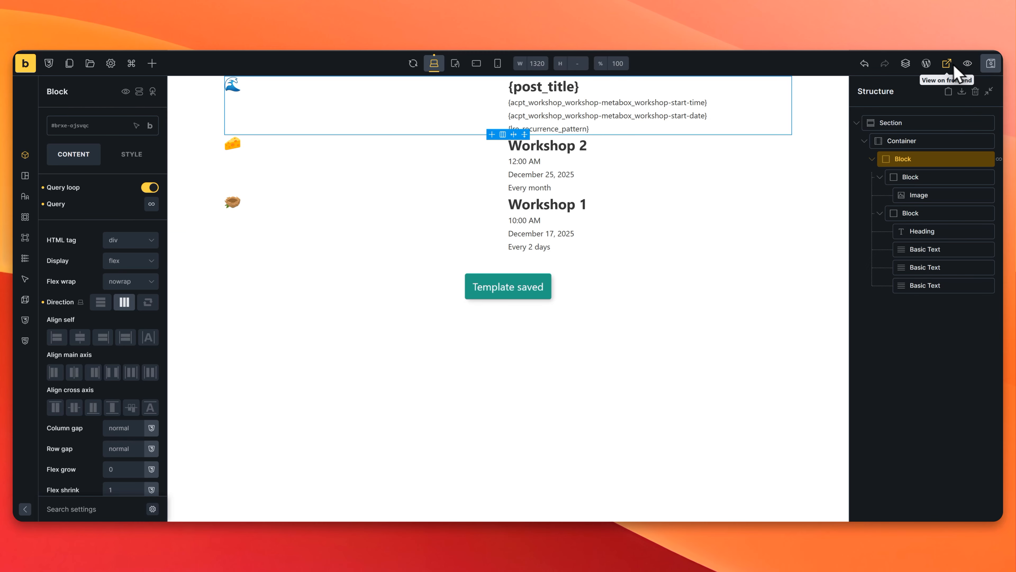
click(968, 64)
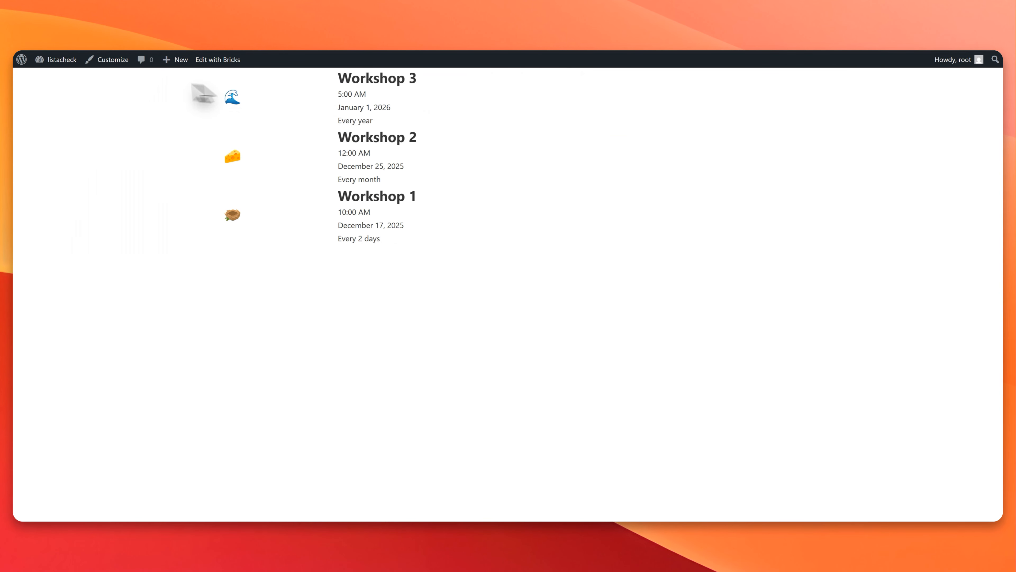
mouse_move(53, 75)
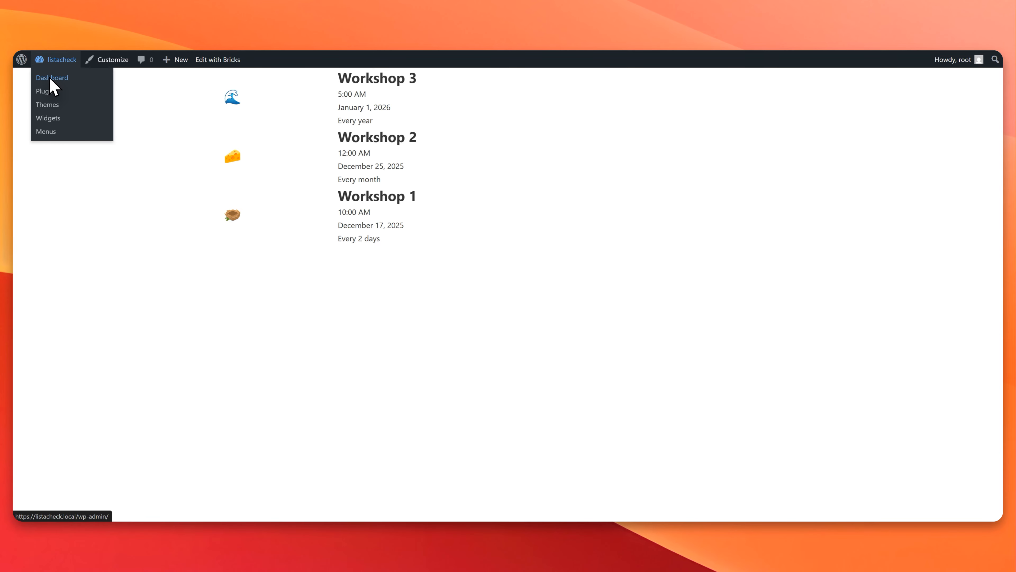
Step: Create a new WordPress page titled All Events and publish it
click(68, 78)
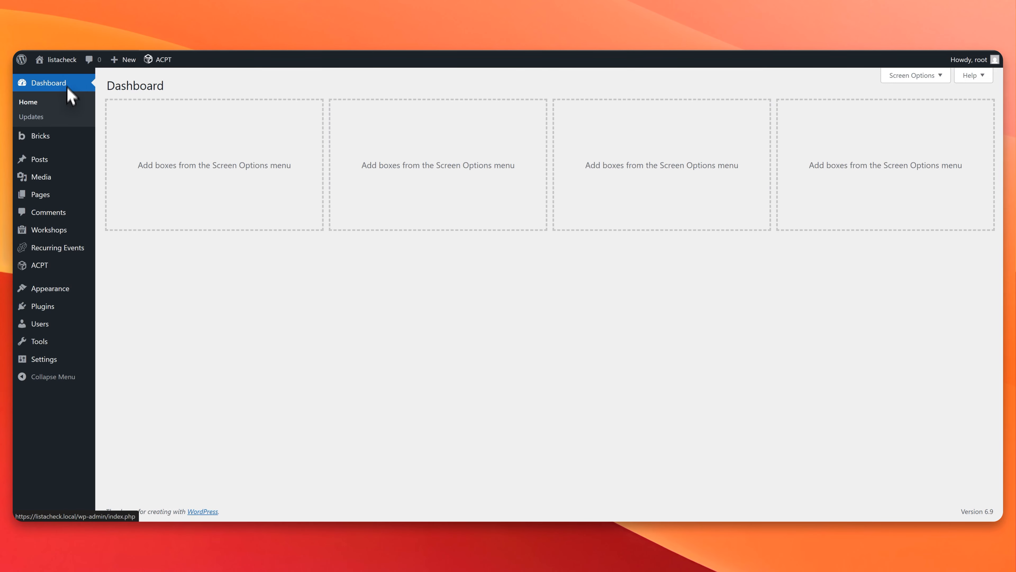
click(53, 199)
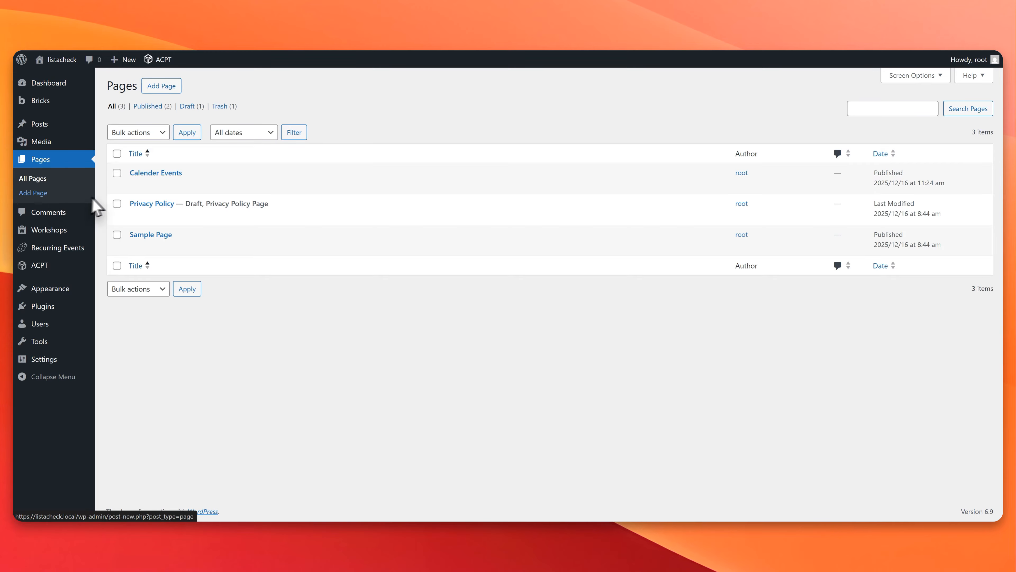
click(163, 86)
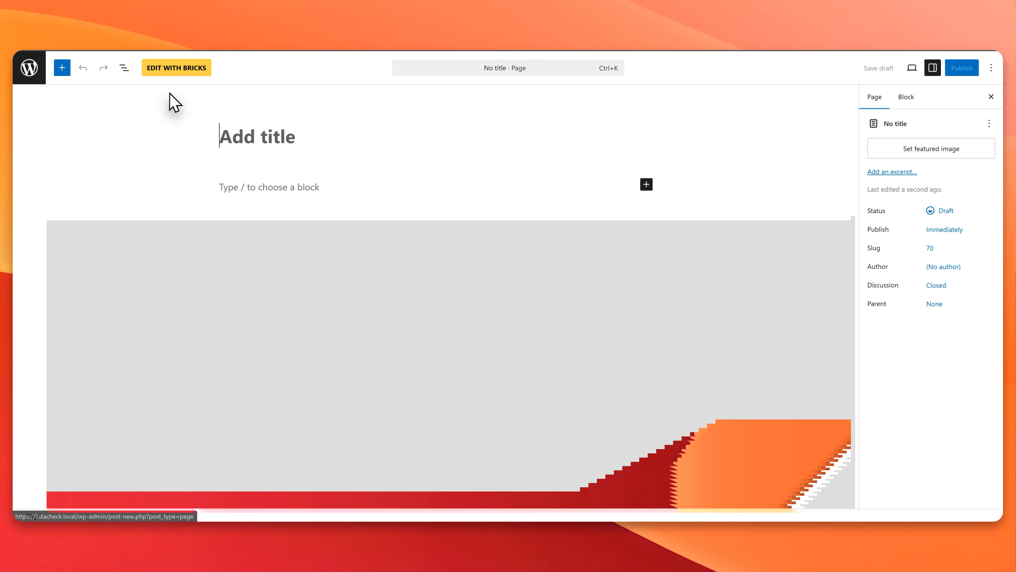
text(All Events)
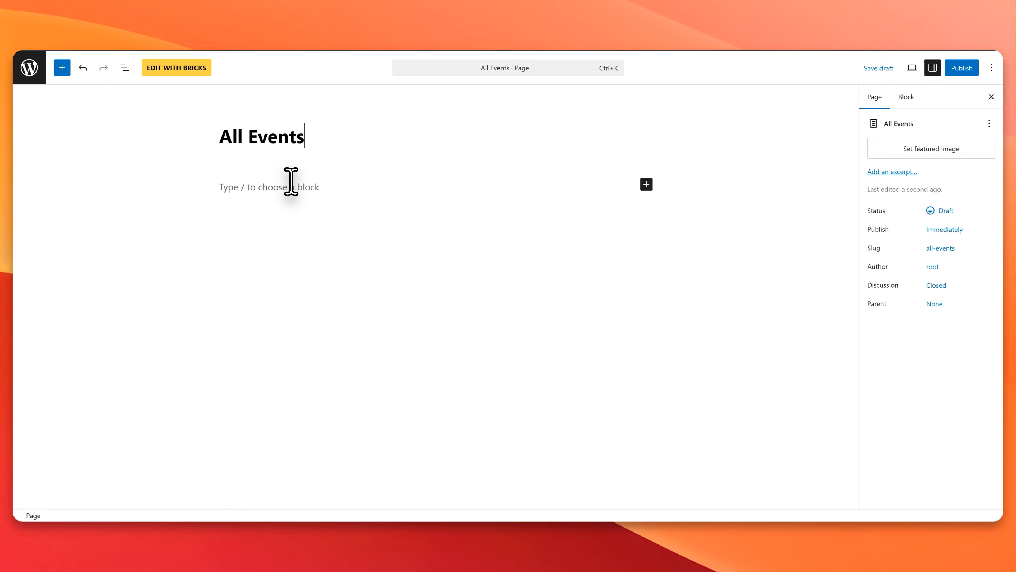
click(962, 68)
click(967, 68)
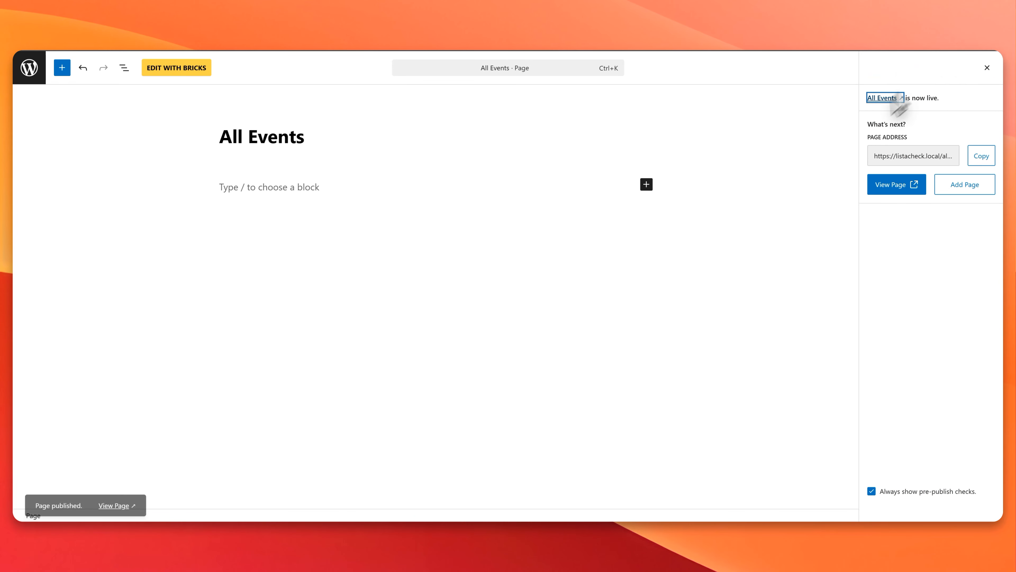
Step: Edit the All Events page with Bricks and paste in the workshop list section copied from the Workshop Archive template
click(899, 188)
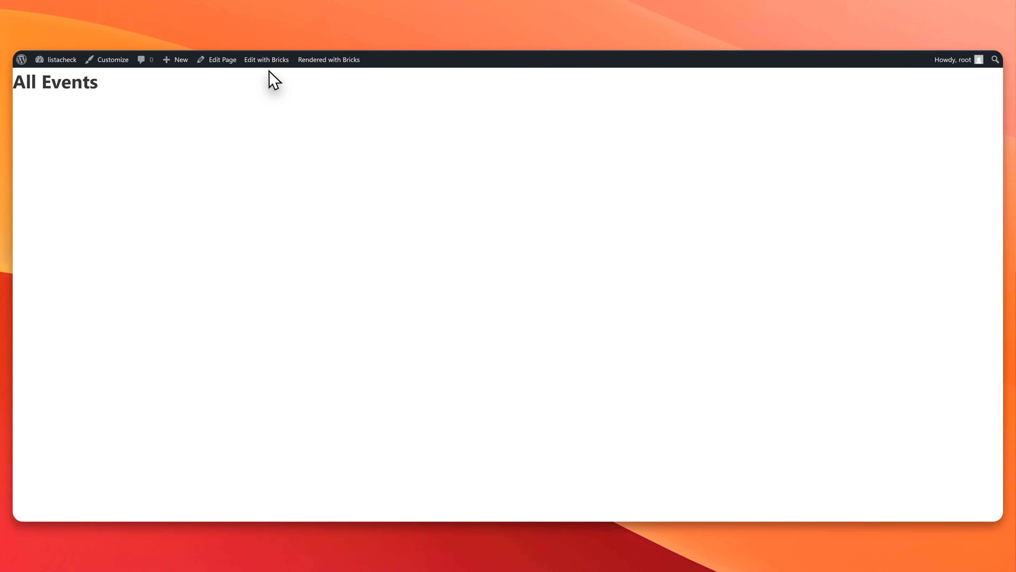
click(267, 66)
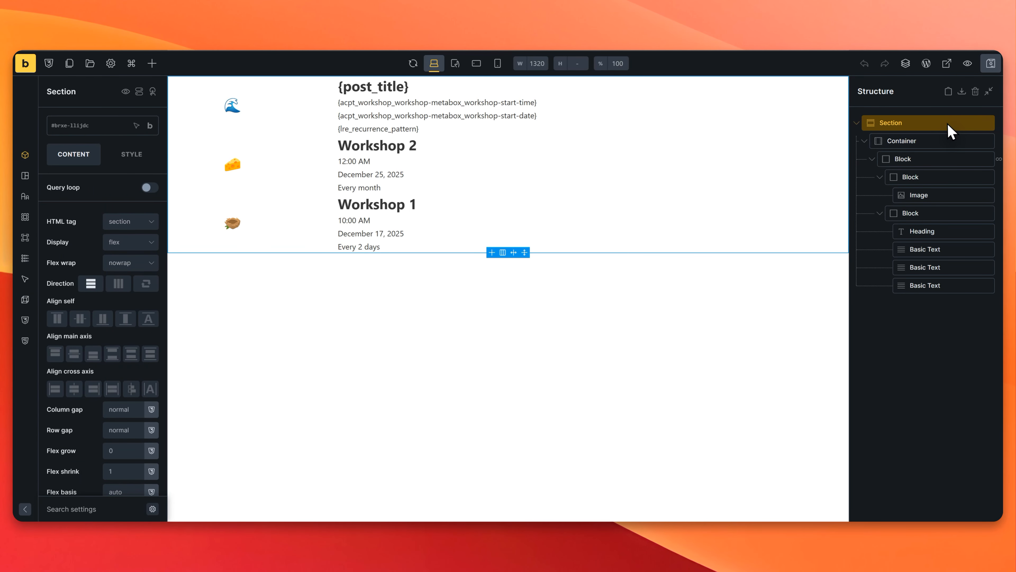
right_click(947, 123)
click(944, 141)
key(Delete)
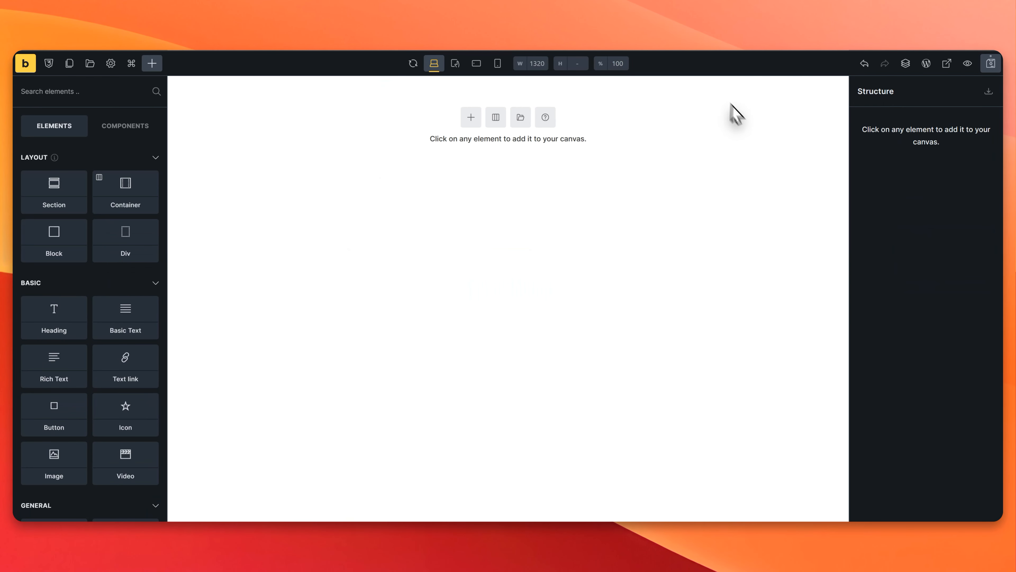
key(super+v)
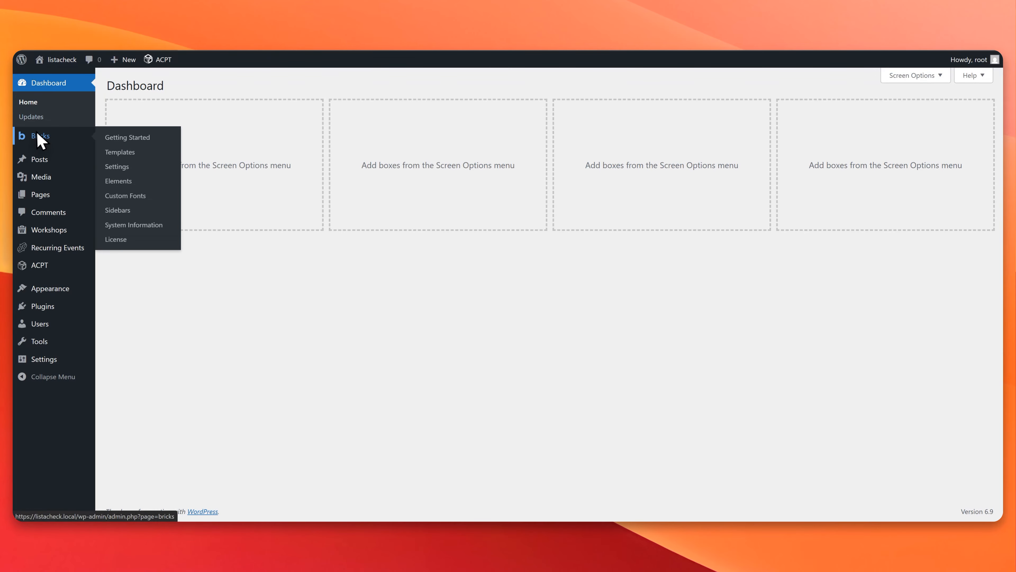
Step: Create a Bricks template named Header1 with the template type Header and publish it
click(40, 141)
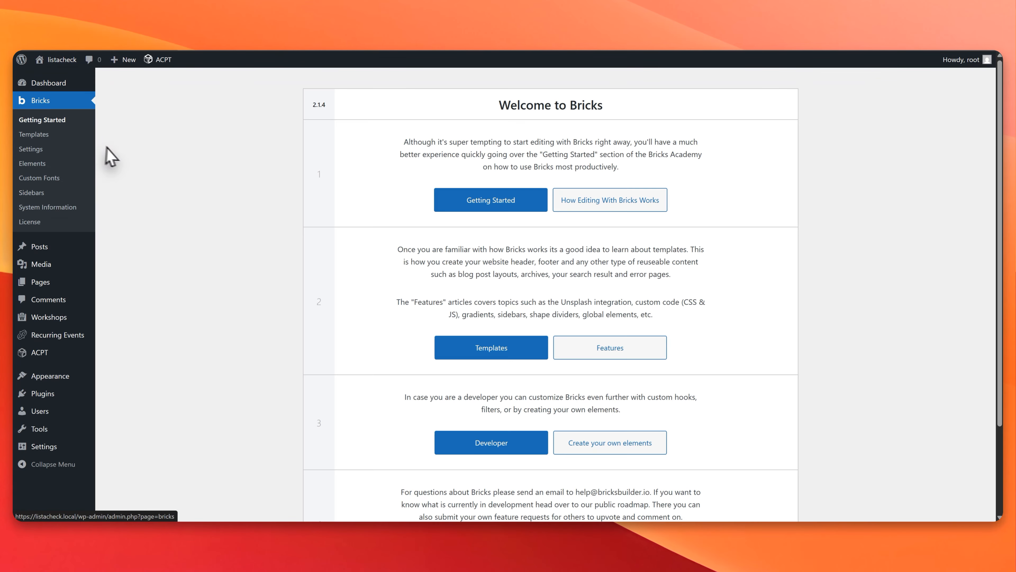
click(34, 134)
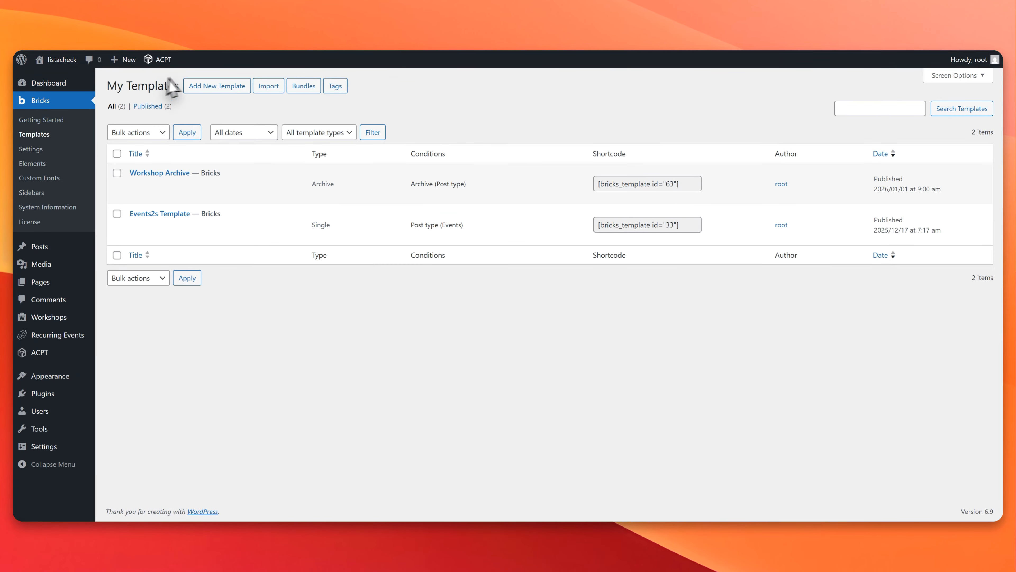
click(216, 89)
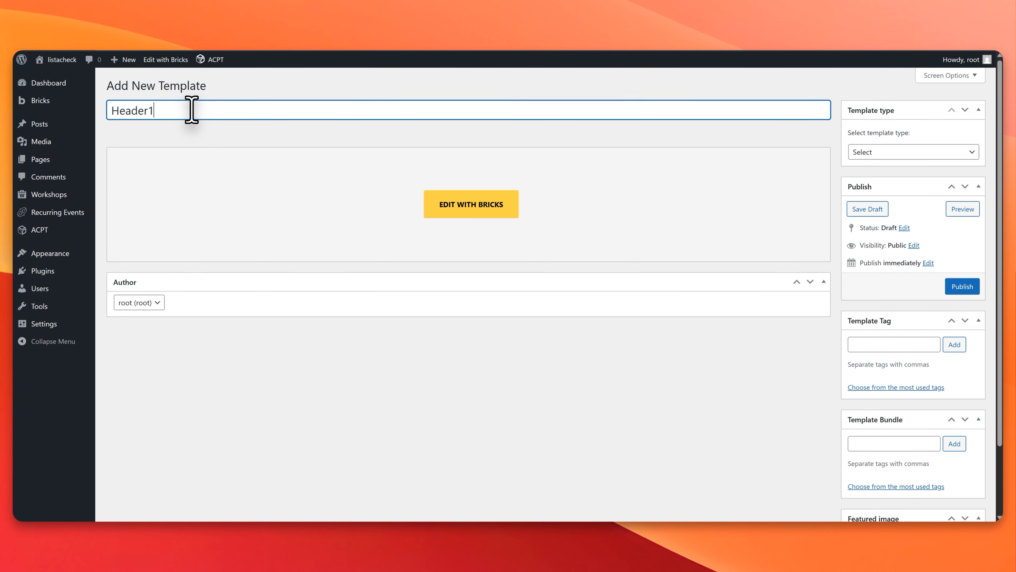
click(857, 154)
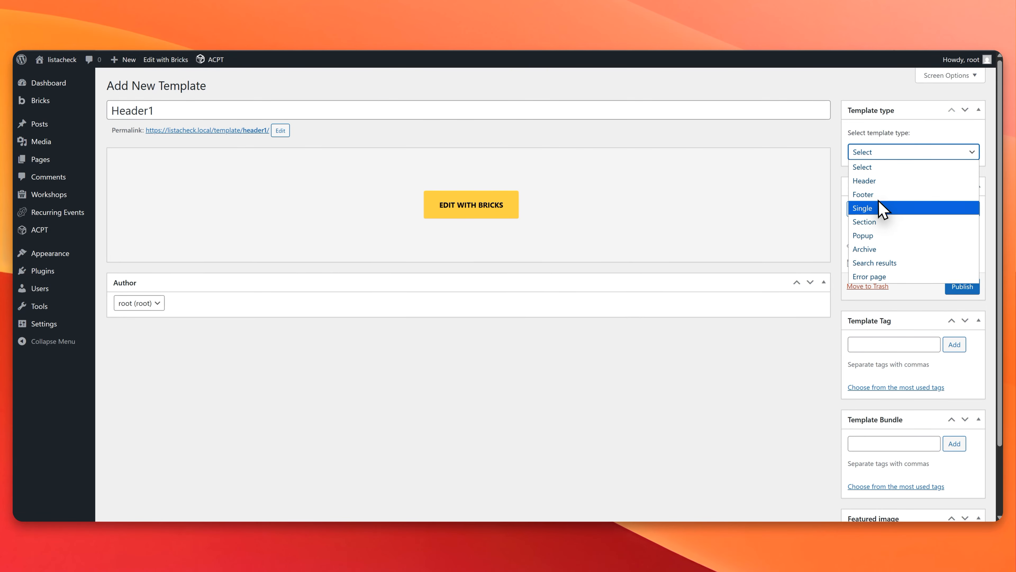
click(878, 180)
click(962, 286)
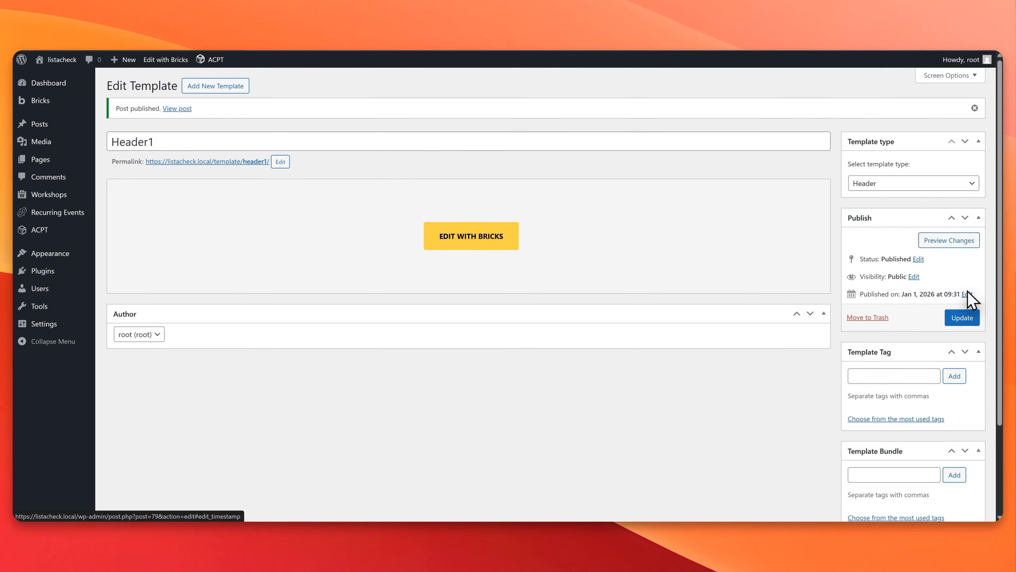
Step: Edit the Header1 template with Bricks and add a section whose container holds a Nav Menu element
click(461, 245)
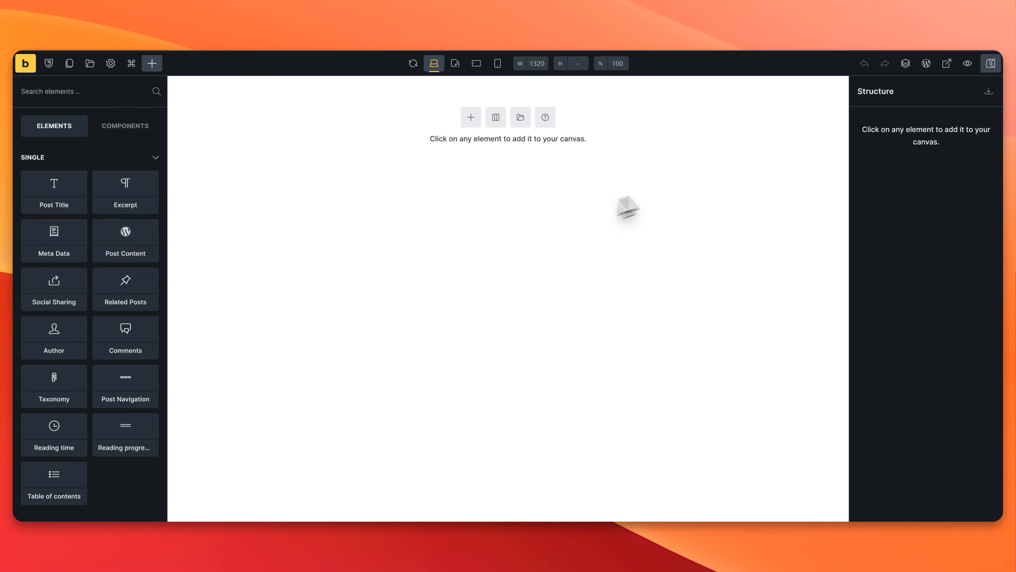
click(473, 119)
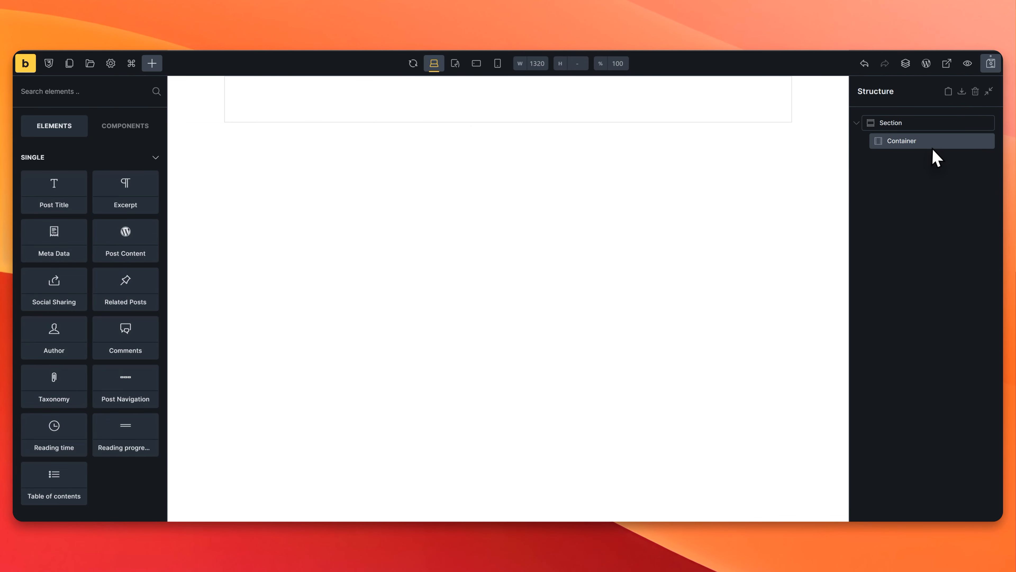
click(100, 85)
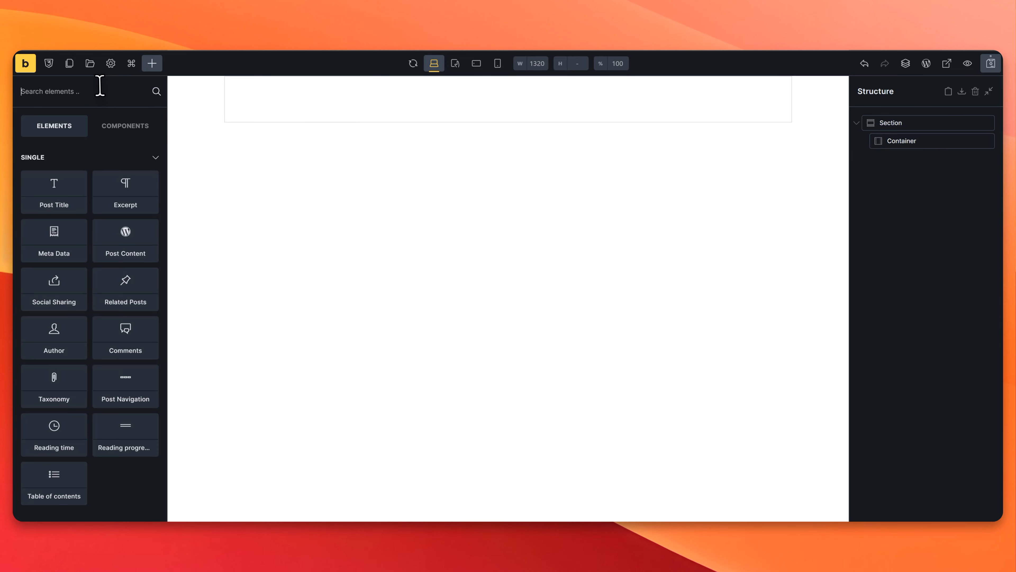
text(nav)
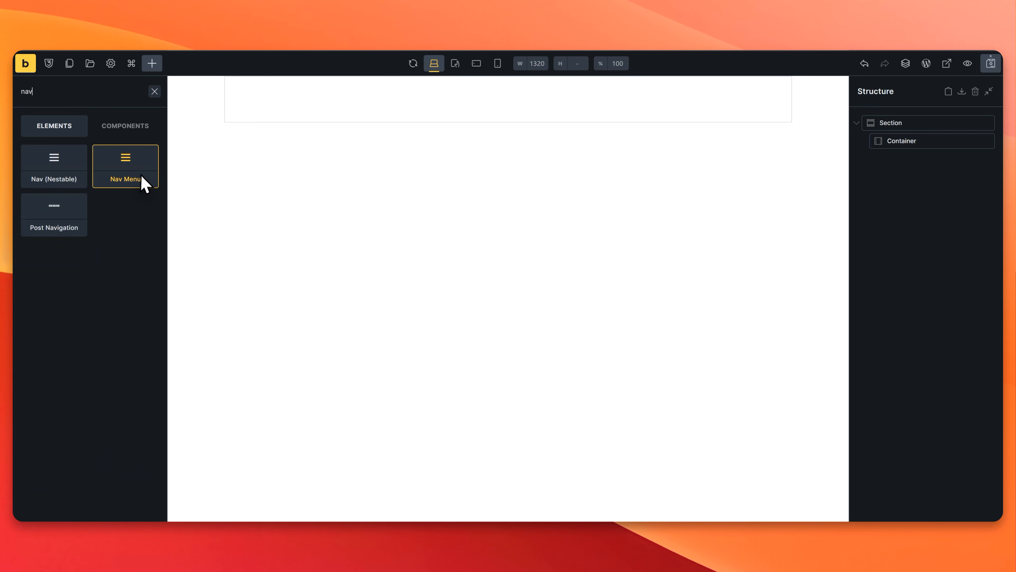
mouse_move(905, 156)
mouse_down()
mouse_move(926, 146)
mouse_move(921, 158)
mouse_up()
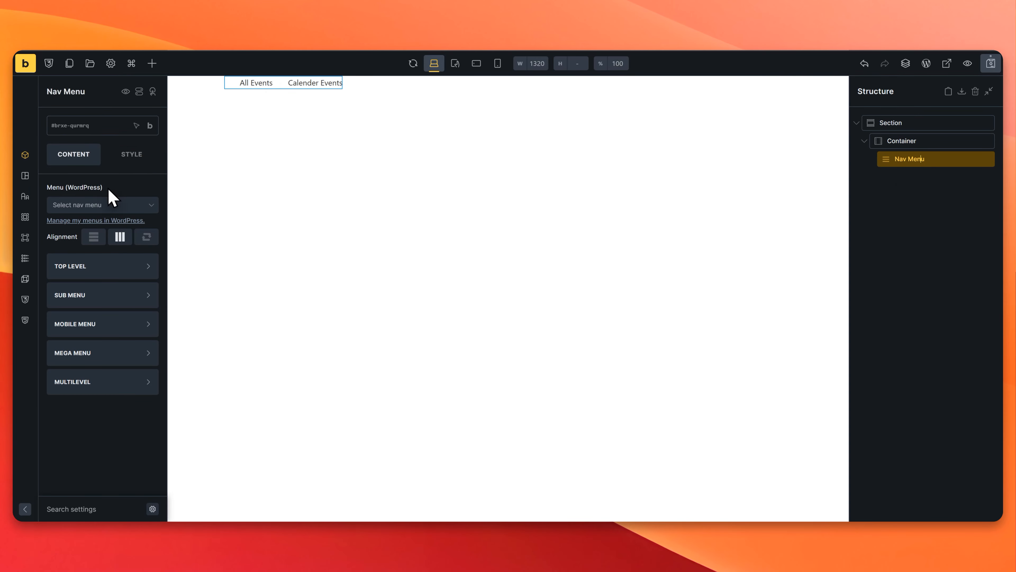
Step: Assign Menu 1 to the Nav Menu element and save the header template
click(116, 204)
click(97, 222)
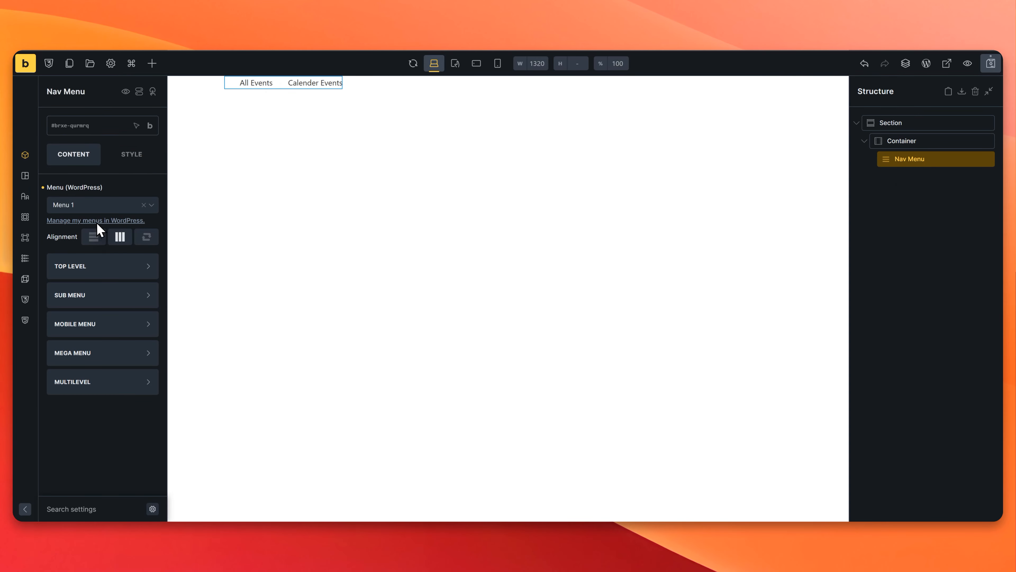
click(987, 66)
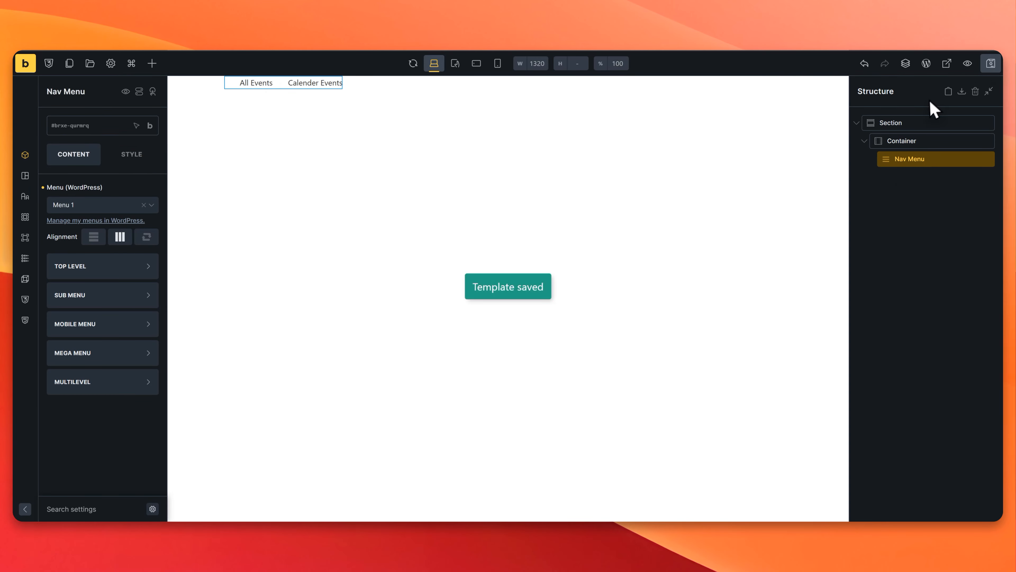
Step: View the header on the frontend and check its Calender Events and All Events links
click(945, 63)
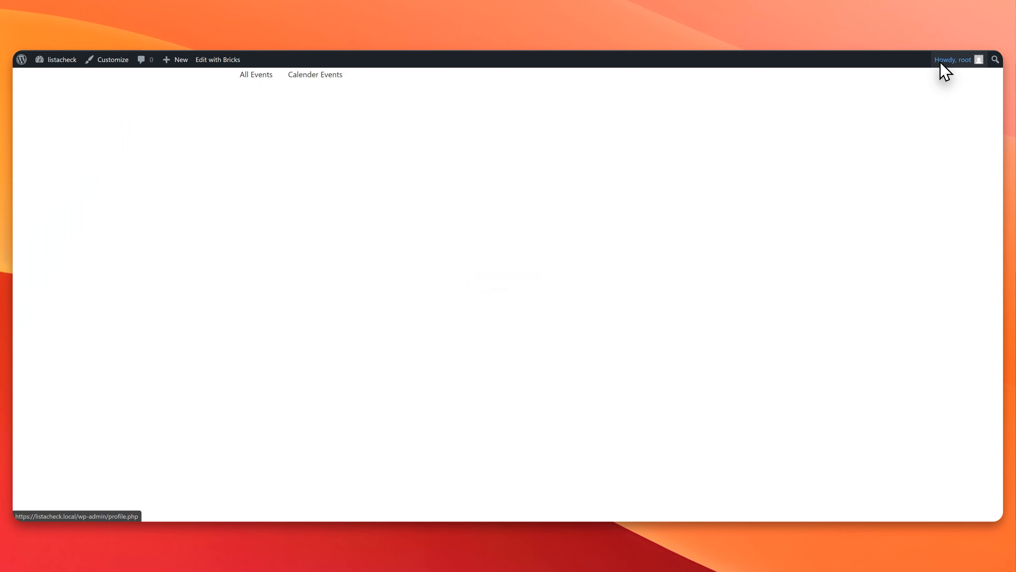
click(303, 76)
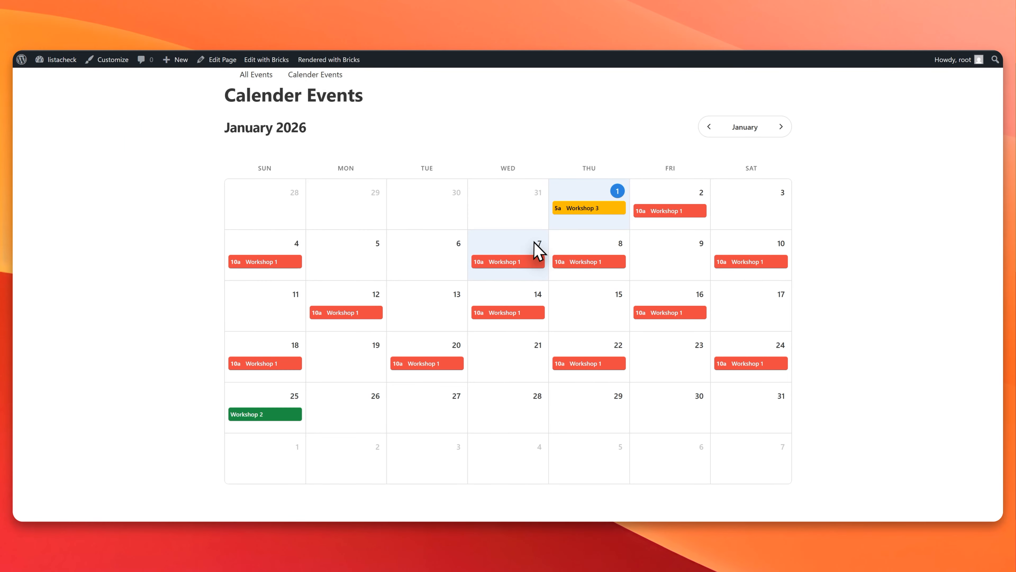
click(265, 82)
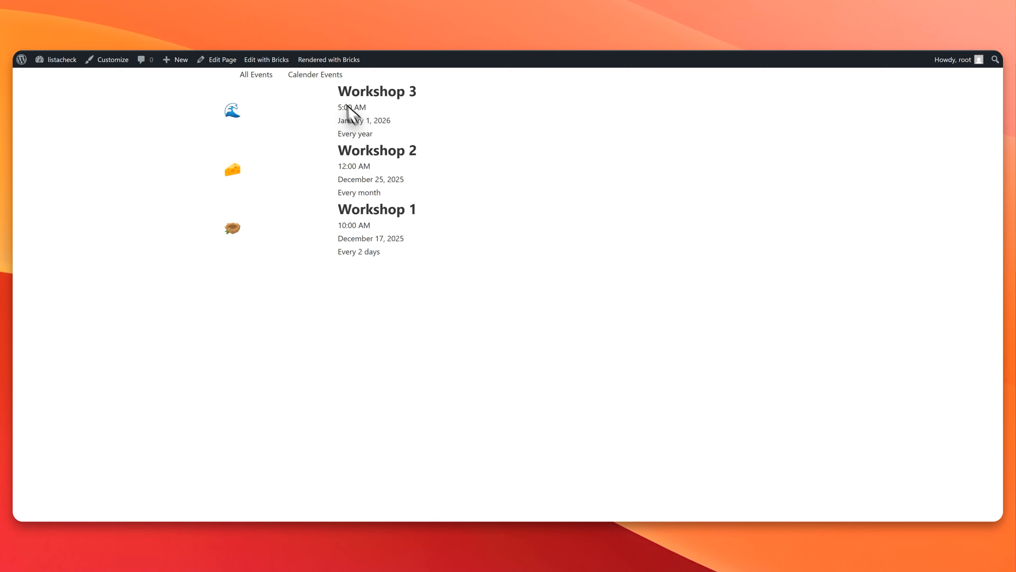
click(320, 79)
click(254, 80)
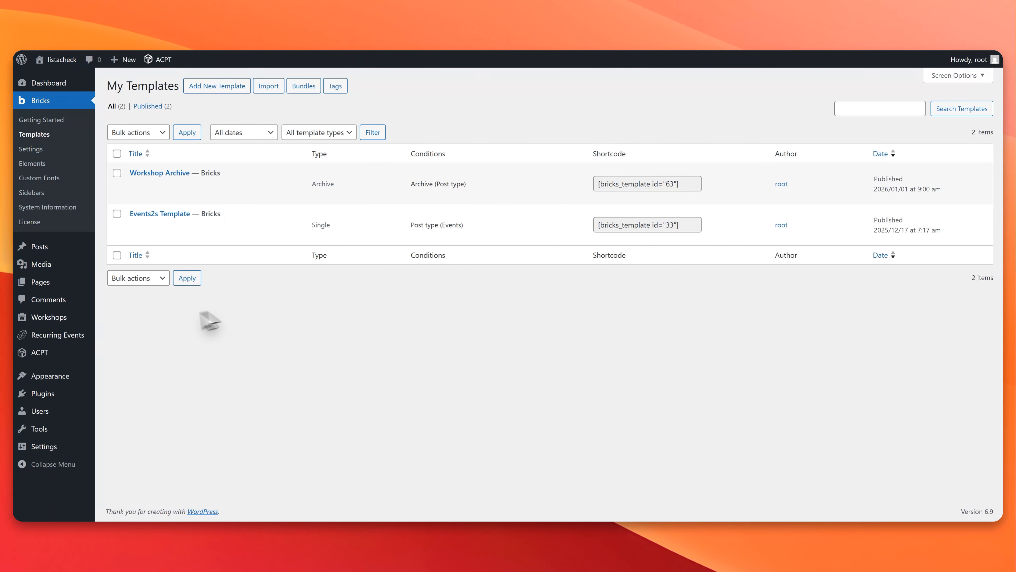
Step: Activate the JetEngine plugin from the installed plugins
mouse_move(53, 401)
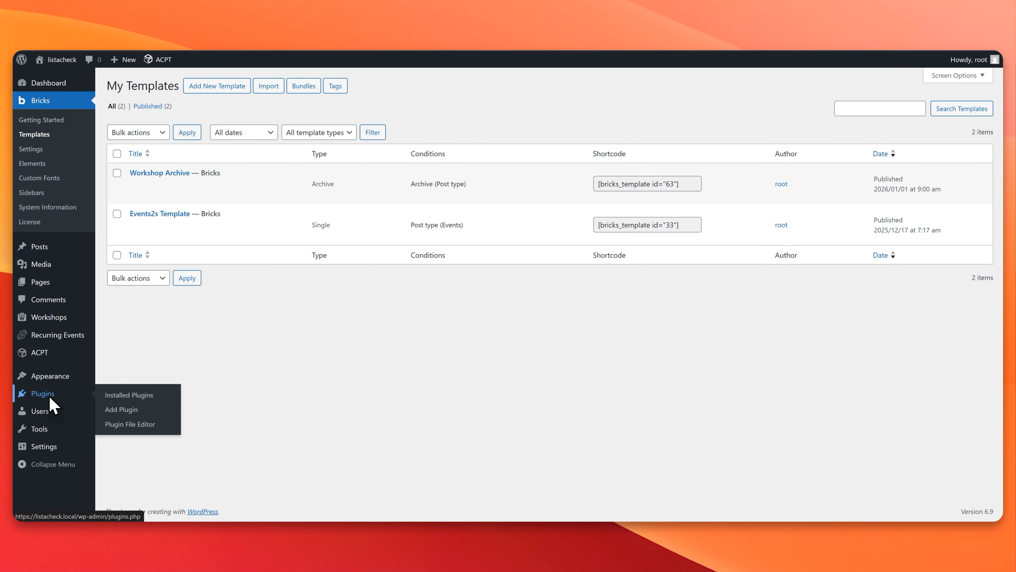
click(50, 399)
click(144, 223)
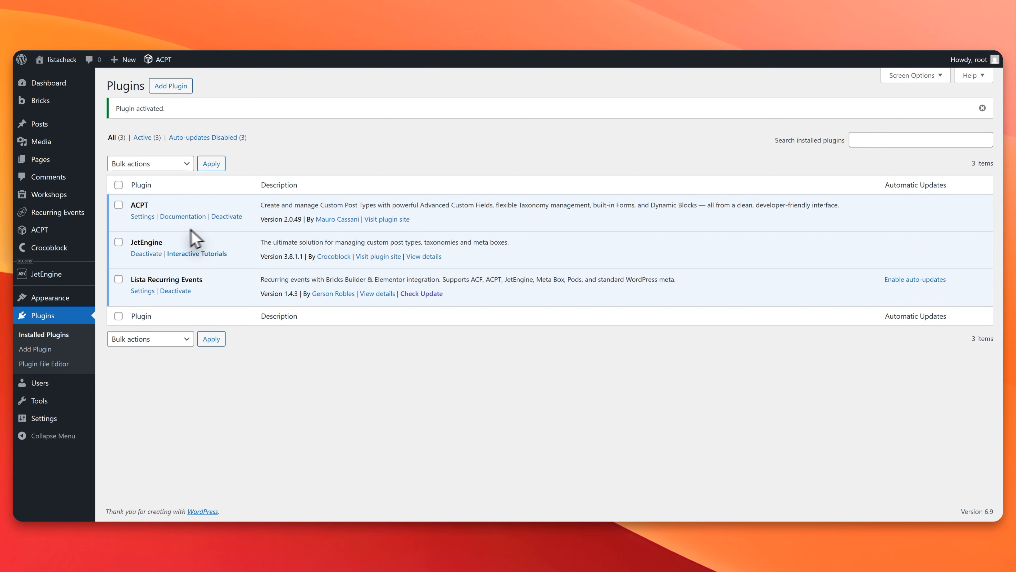
Step: Start a new JetEngine custom post type named Events with the slug events
mouse_move(53, 273)
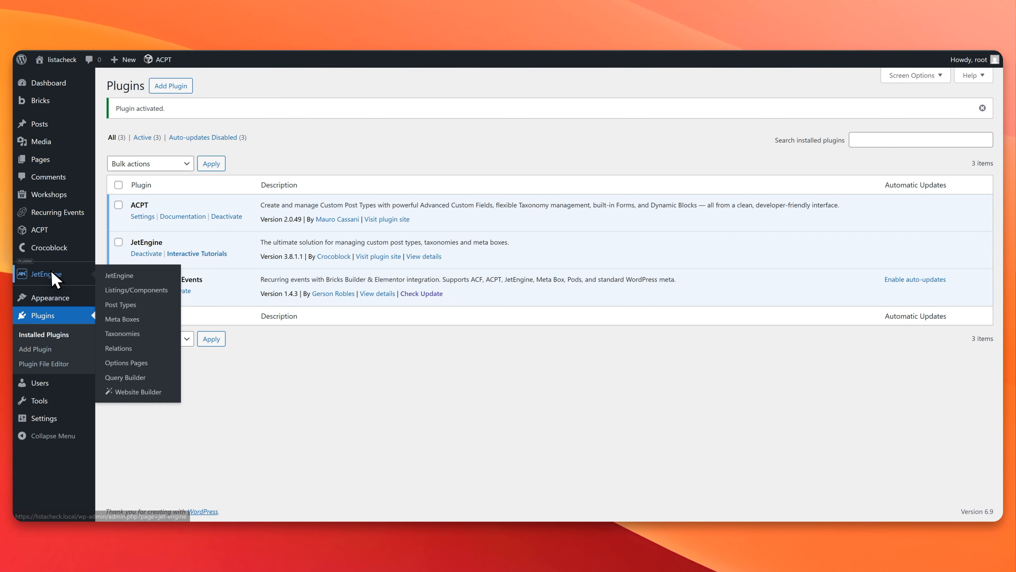
click(131, 304)
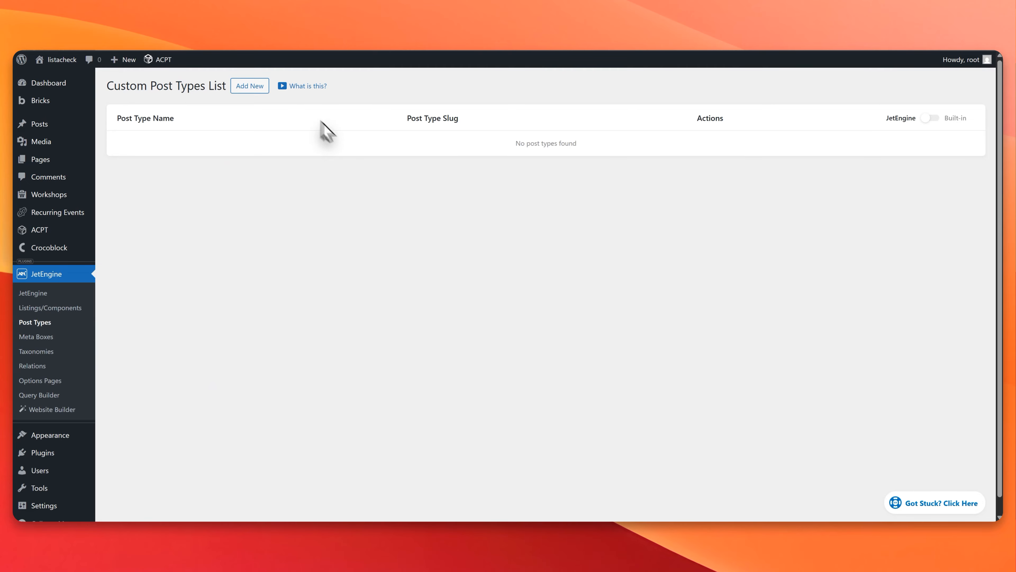
click(248, 93)
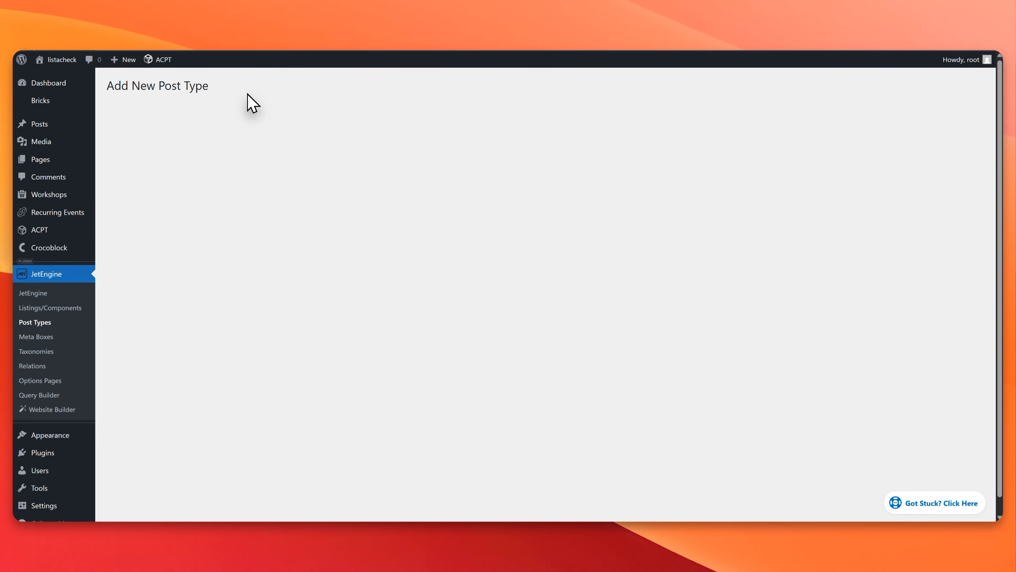
click(476, 152)
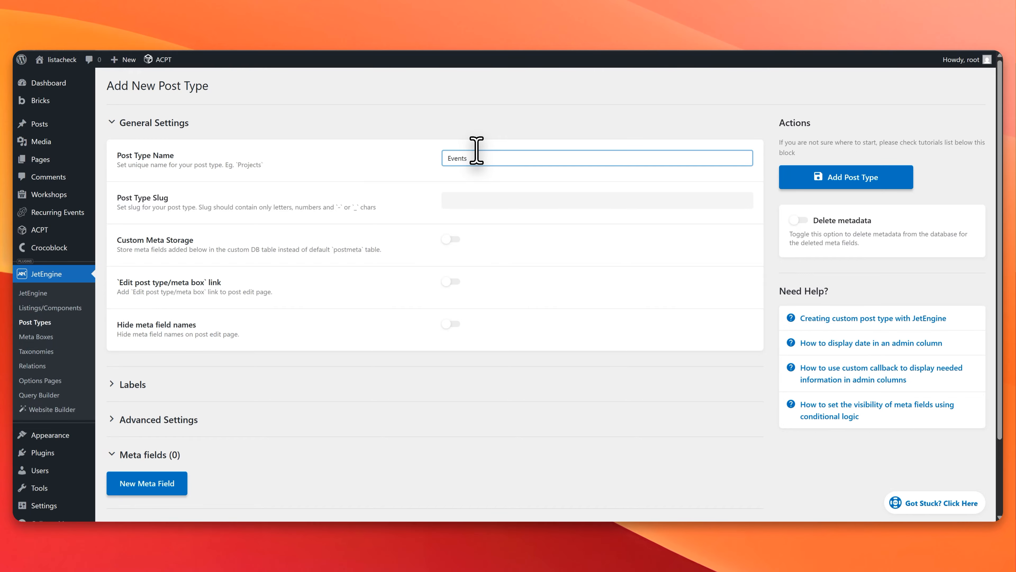
key(Tab)
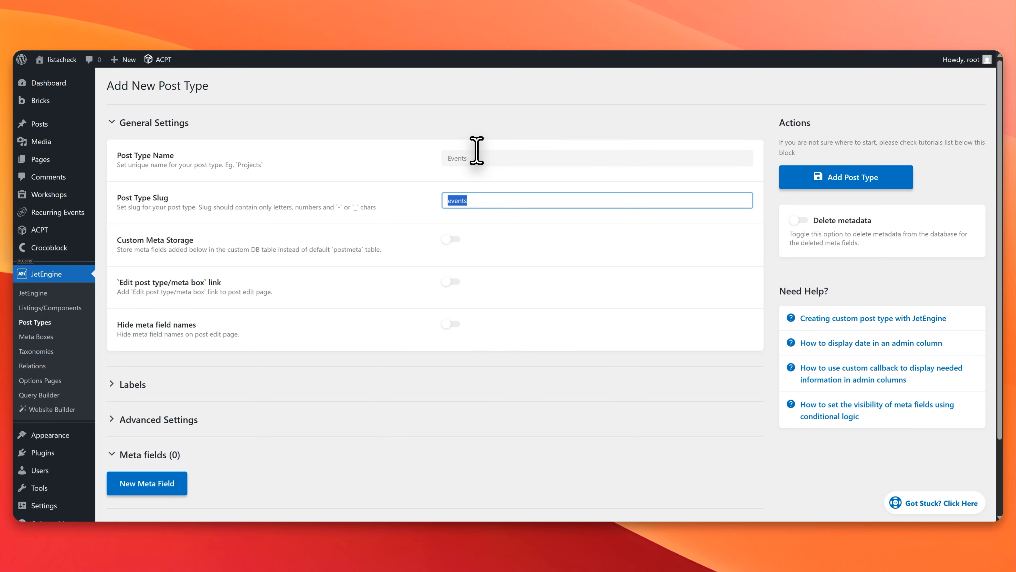
key(Tab)
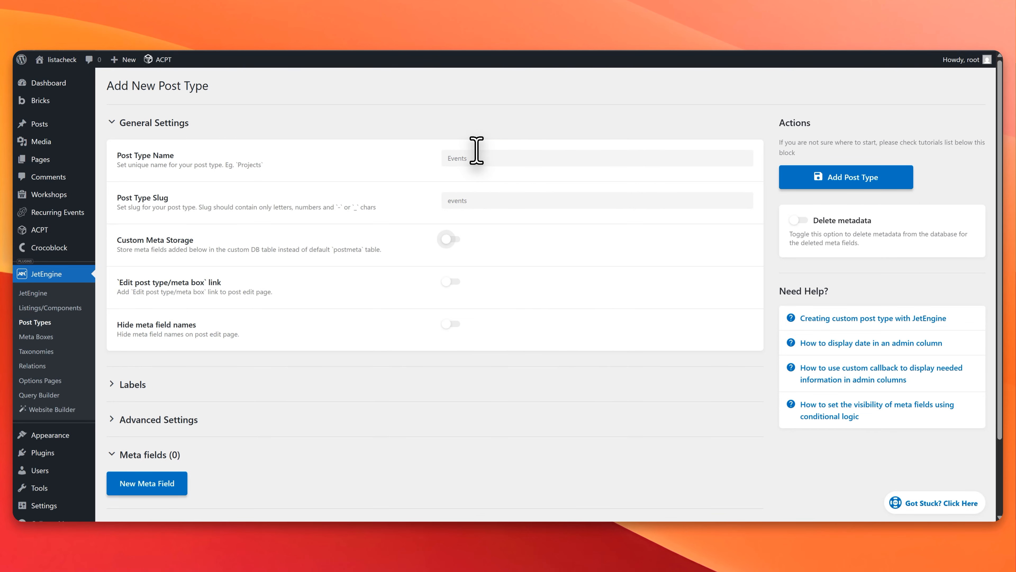
Step: Make the Events post type hierarchical in its advanced settings and add the post type
scroll(441, 188, down, 3)
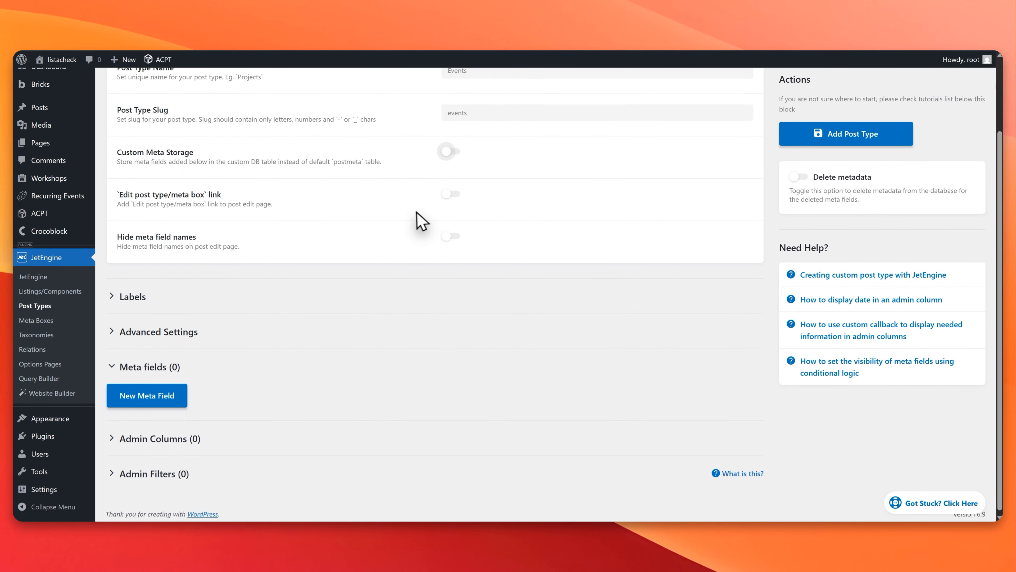
click(318, 338)
scroll(318, 339, down, 20)
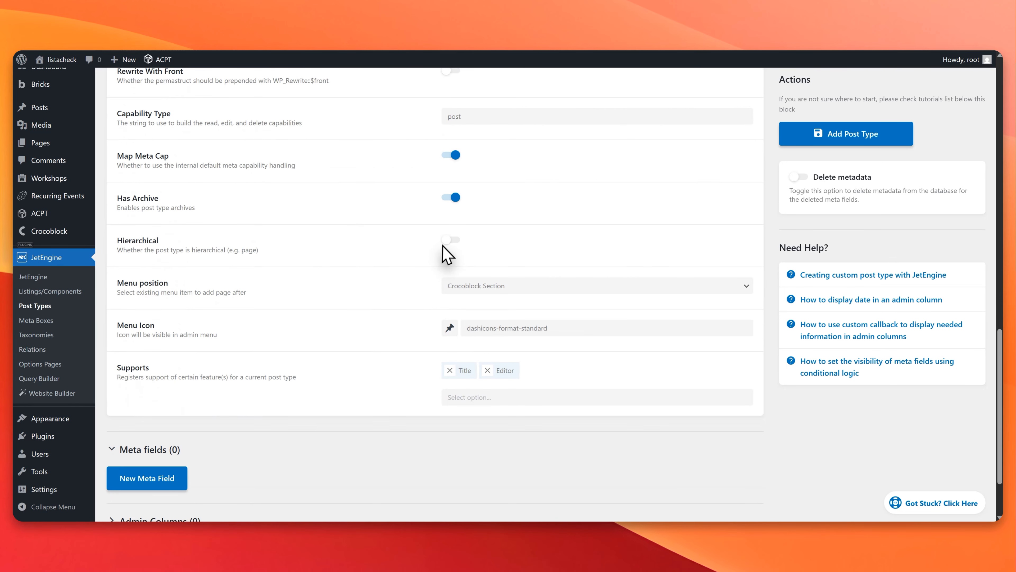
click(451, 239)
scroll(424, 264, down, 3)
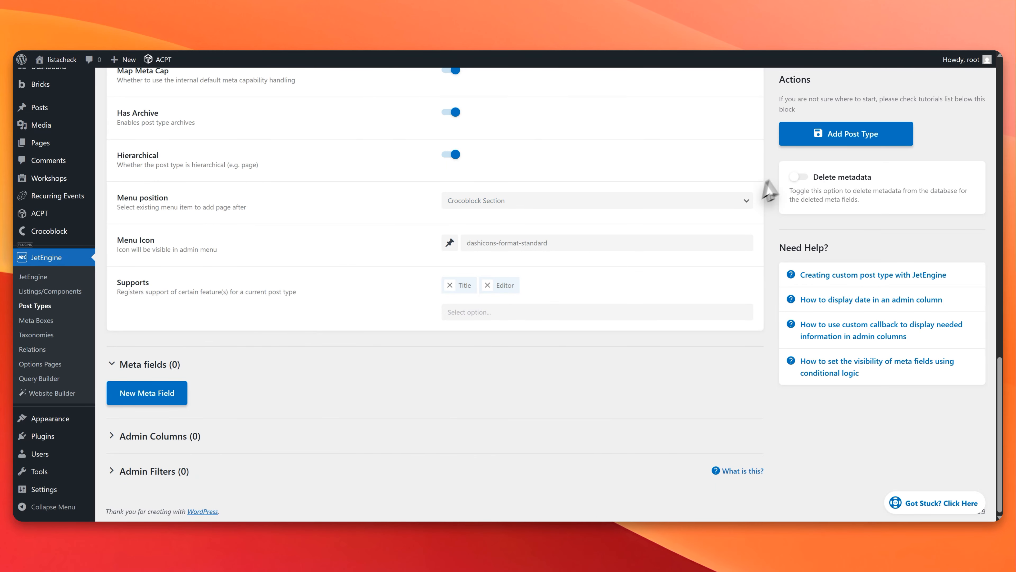
click(829, 149)
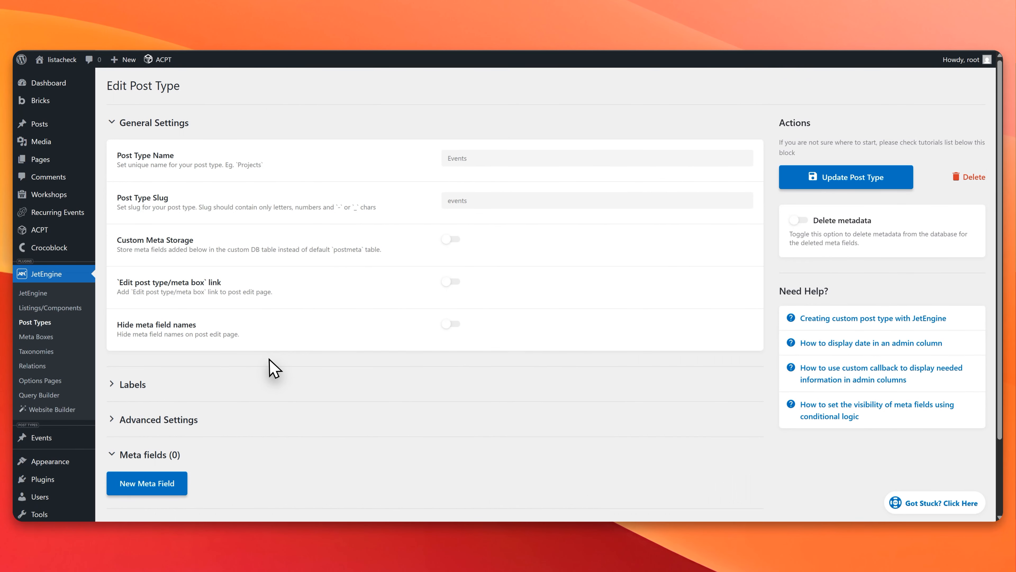
Step: Set the Events post type's singular name label to Event and update the post type
click(261, 386)
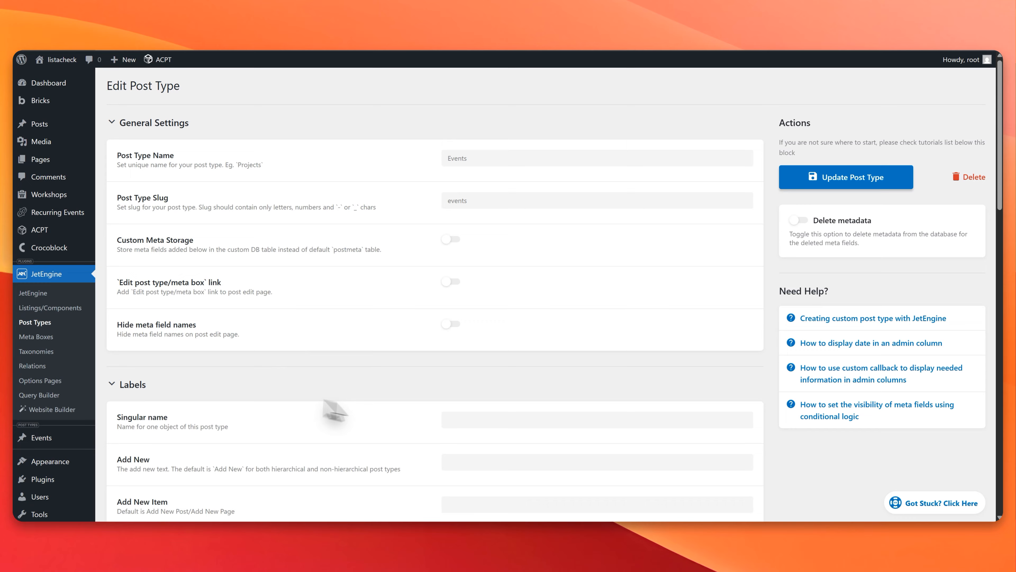
click(477, 419)
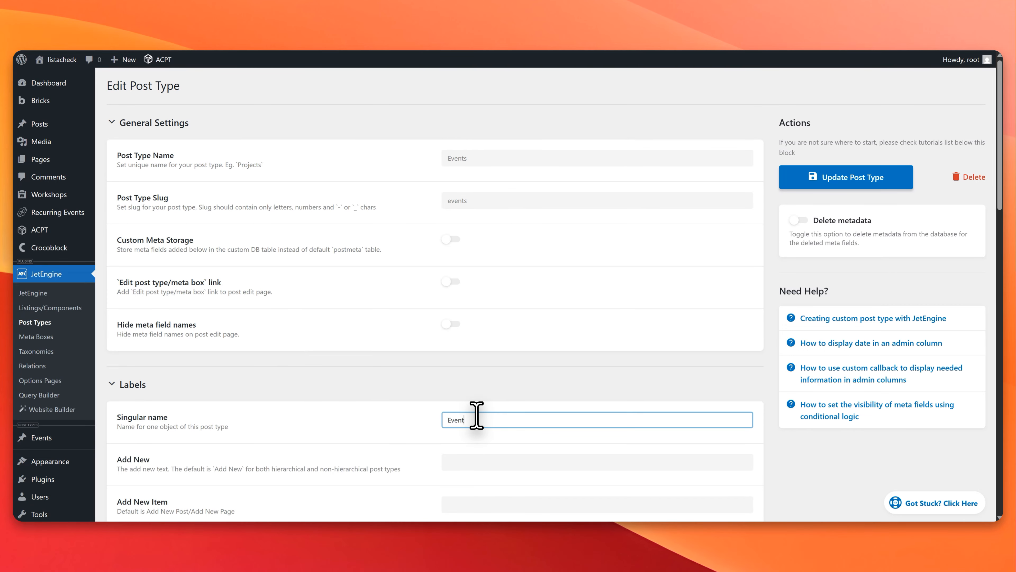
text(Event)
key(Tab)
key(Tab)
key(Tab)
key(Tab)
key(Tab)
key(Tab)
key(Tab)
key(Tab)
key(Tab)
key(Tab)
key(Tab)
key(Tab)
key(Tab)
key(Tab)
key(Tab)
key(Tab)
key(Tab)
key(Tab)
key(Tab)
key(Tab)
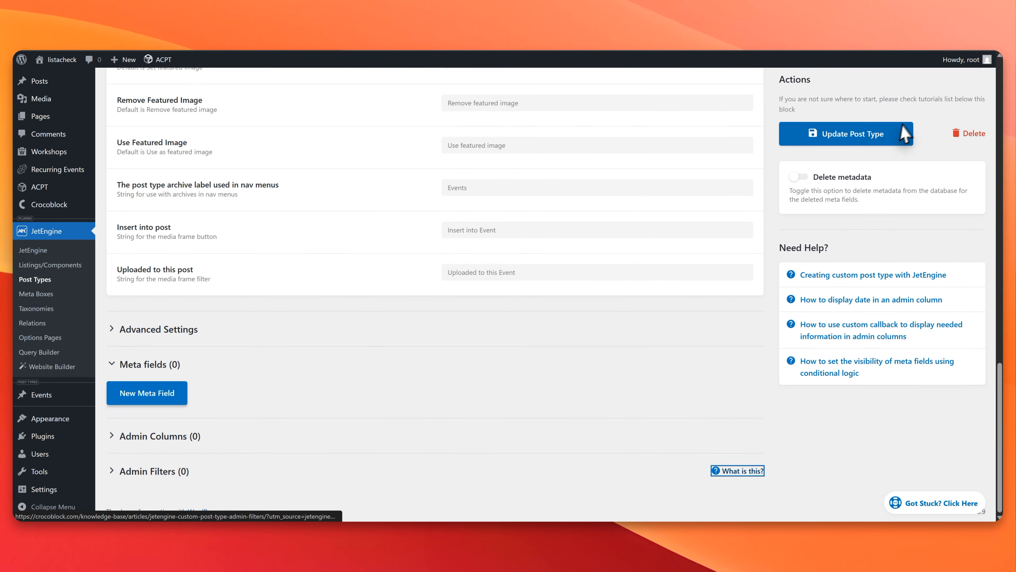
click(905, 134)
scroll(434, 272, up, 9)
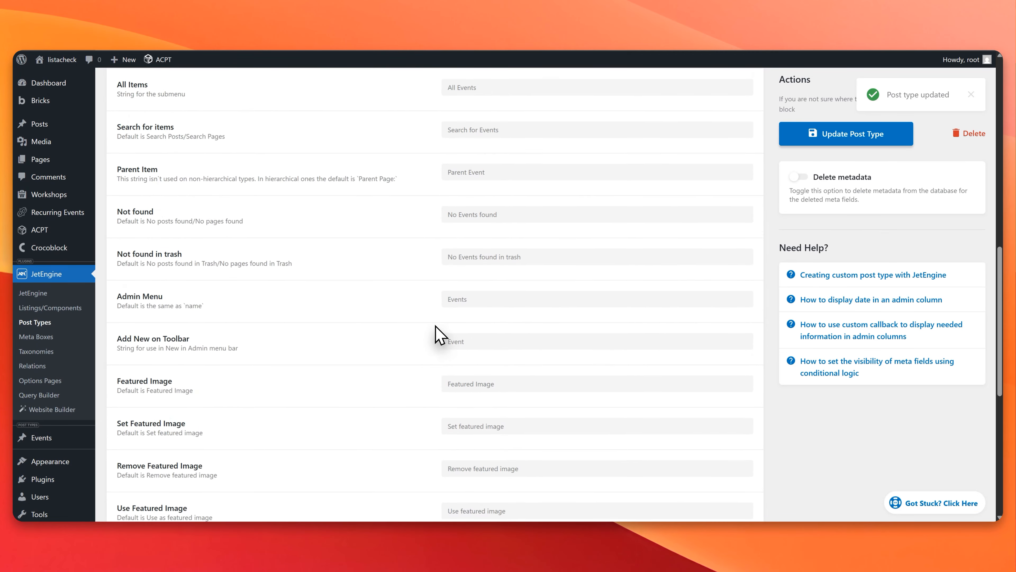
scroll(440, 334, up, 10)
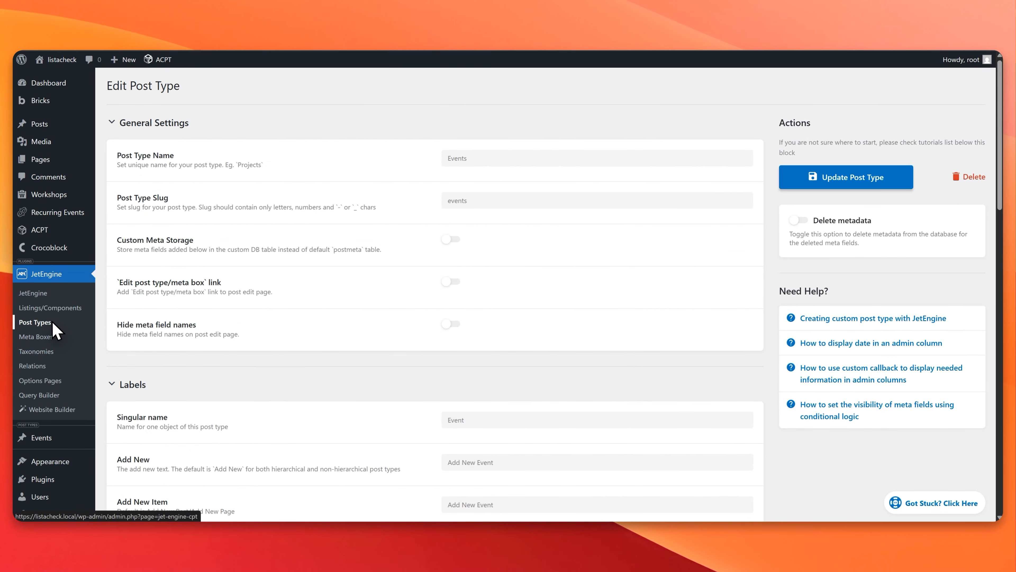
Step: Start a new JetEngine meta box titled Events Metabox that applies to Post
mouse_move(57, 283)
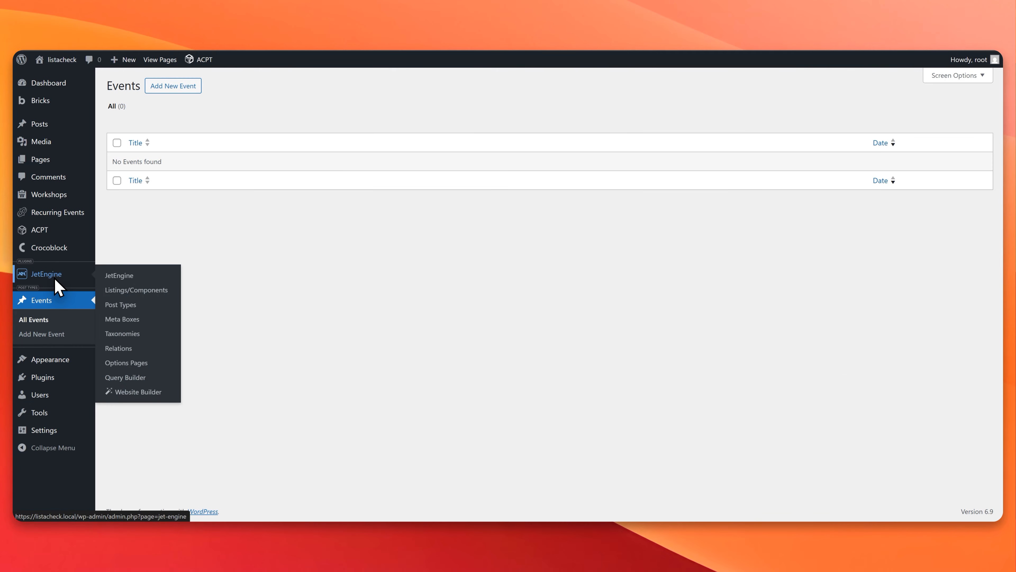
click(125, 318)
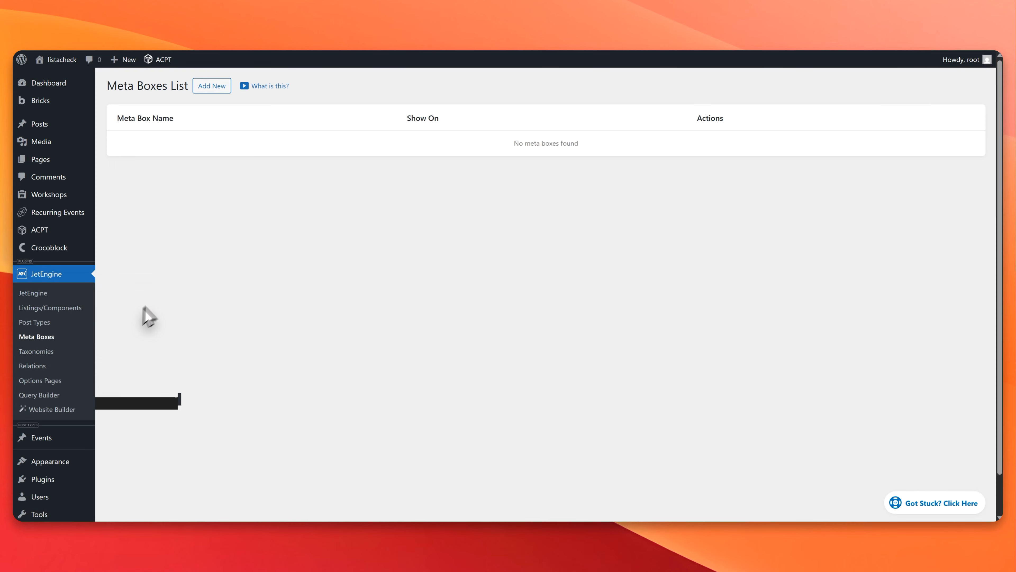
click(206, 88)
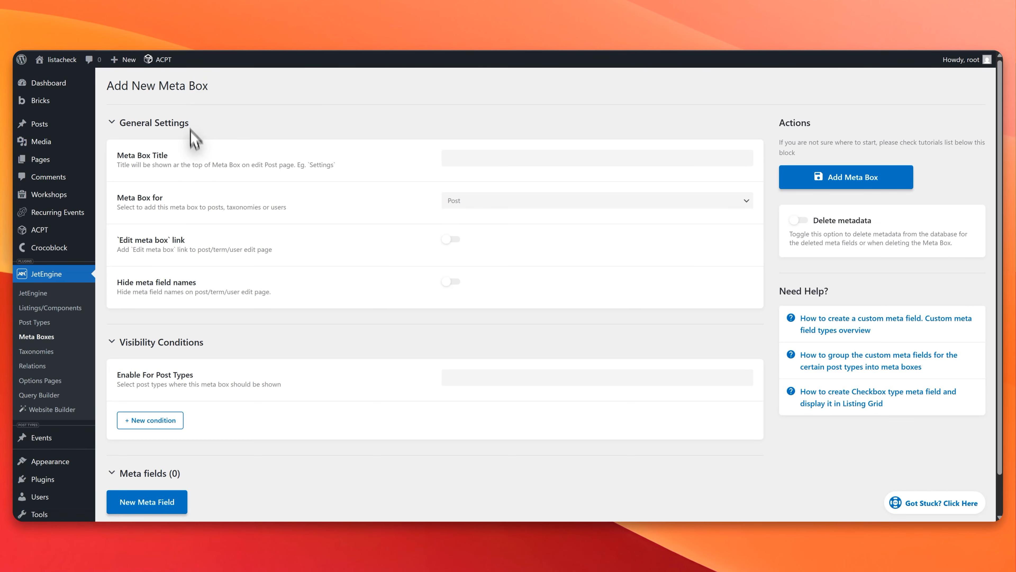
click(459, 158)
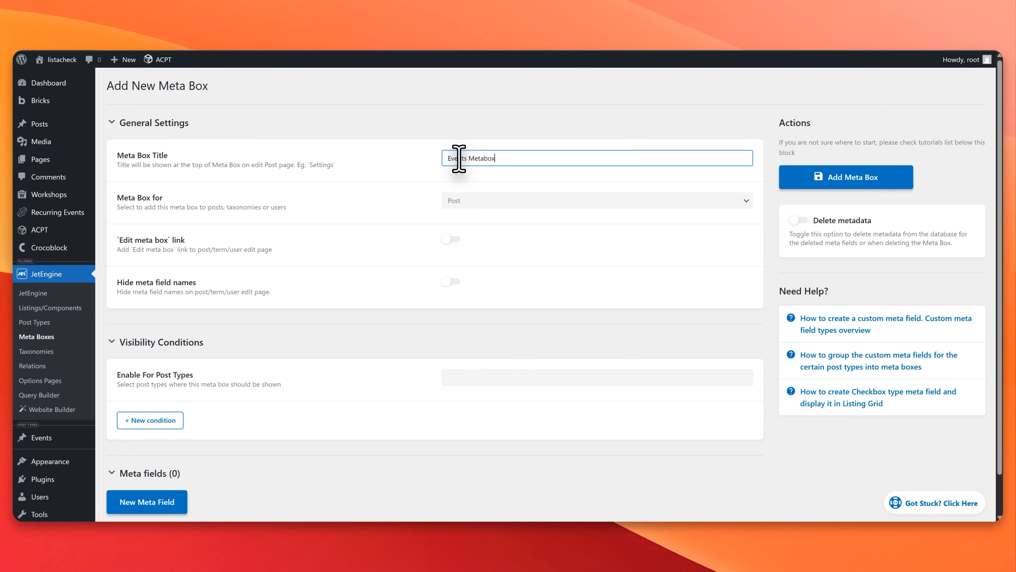
click(497, 201)
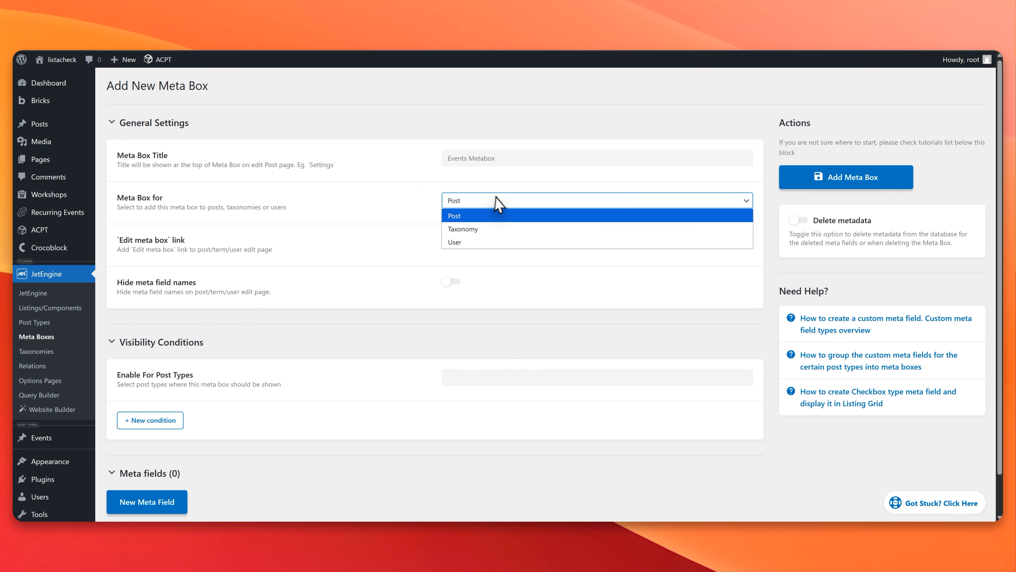
click(454, 216)
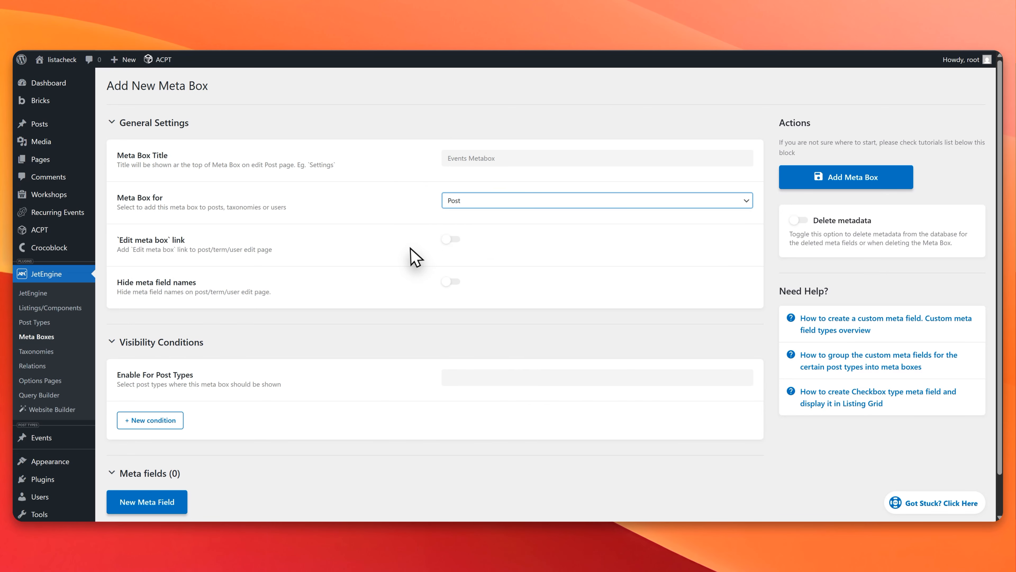
Step: Enable the new meta box for the Events post type in its visibility conditions
scroll(404, 272, down, 2)
click(452, 335)
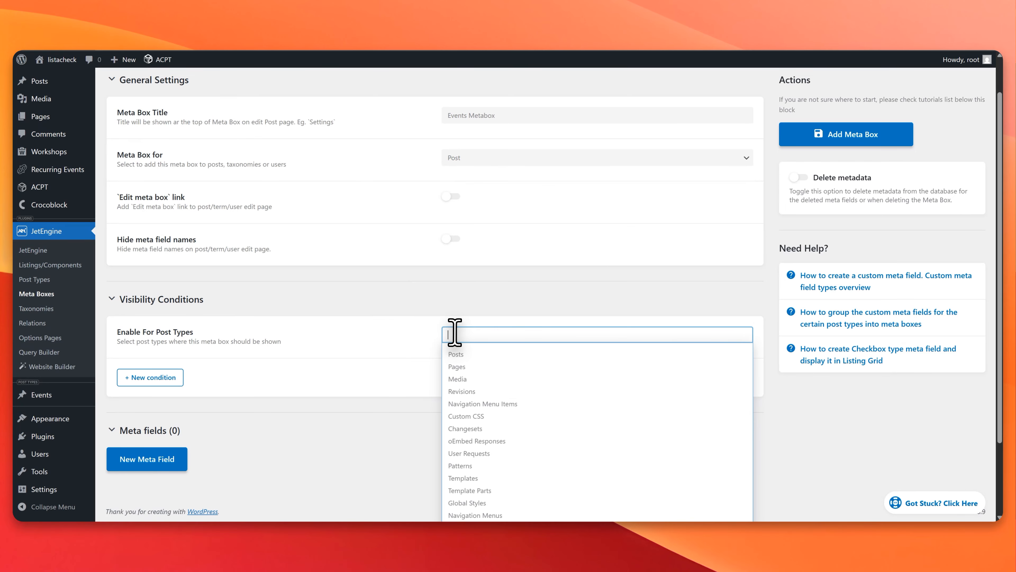
scroll(454, 329, down, 4)
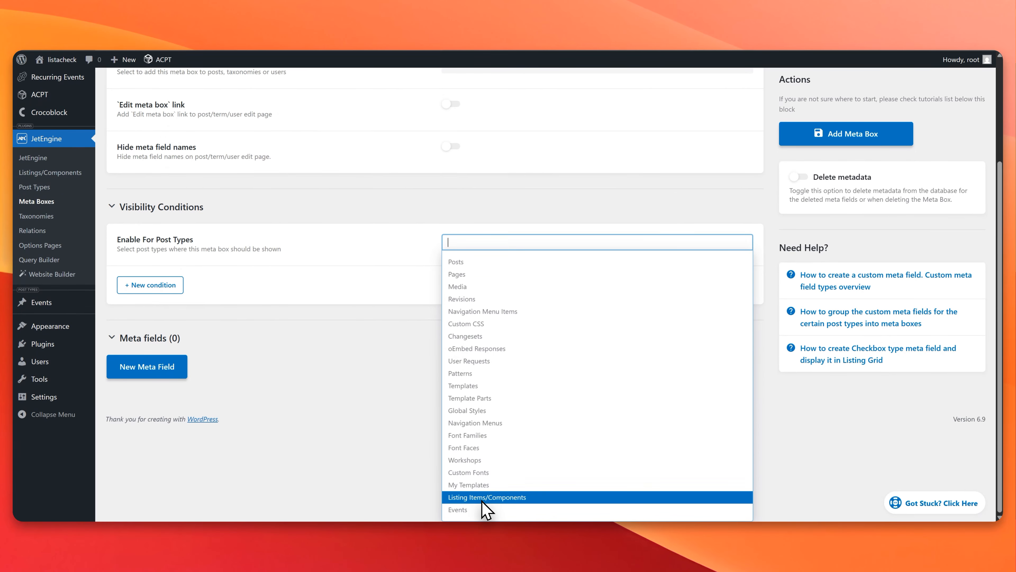
click(481, 510)
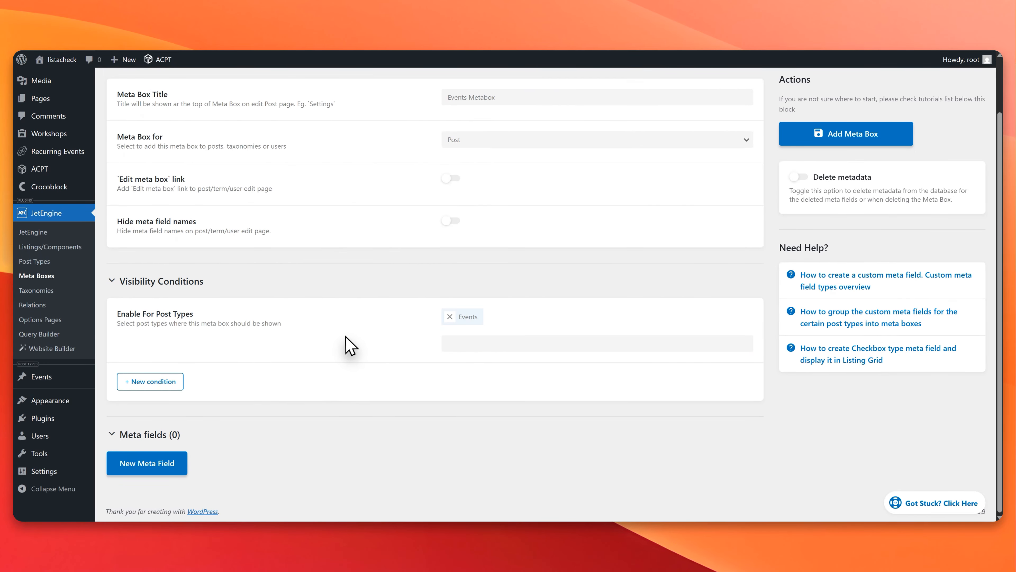
Step: Add a meta field labelled Events Start Date, with field type Date and field width 25%
click(176, 465)
scroll(309, 370, down, 5)
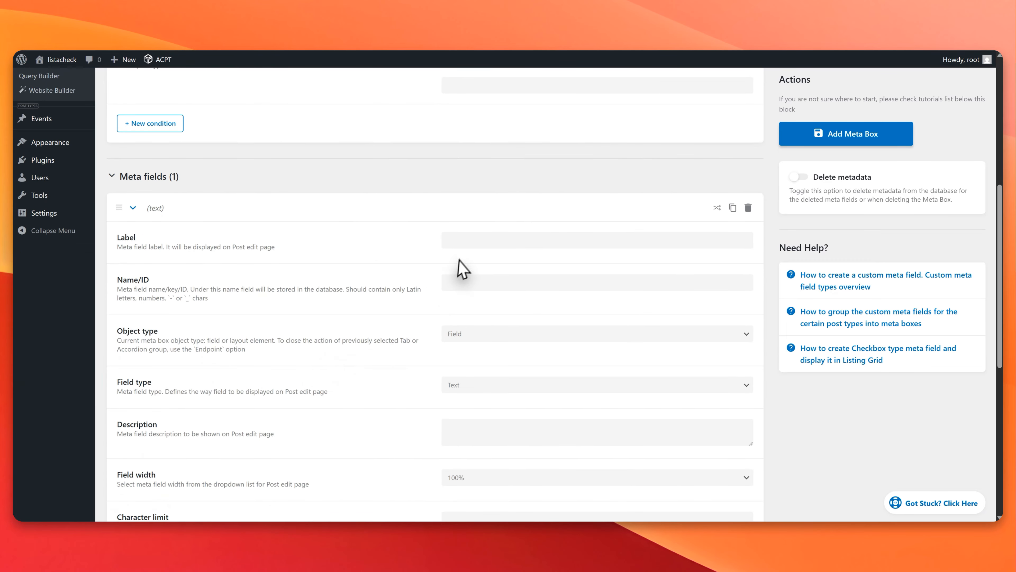
click(459, 241)
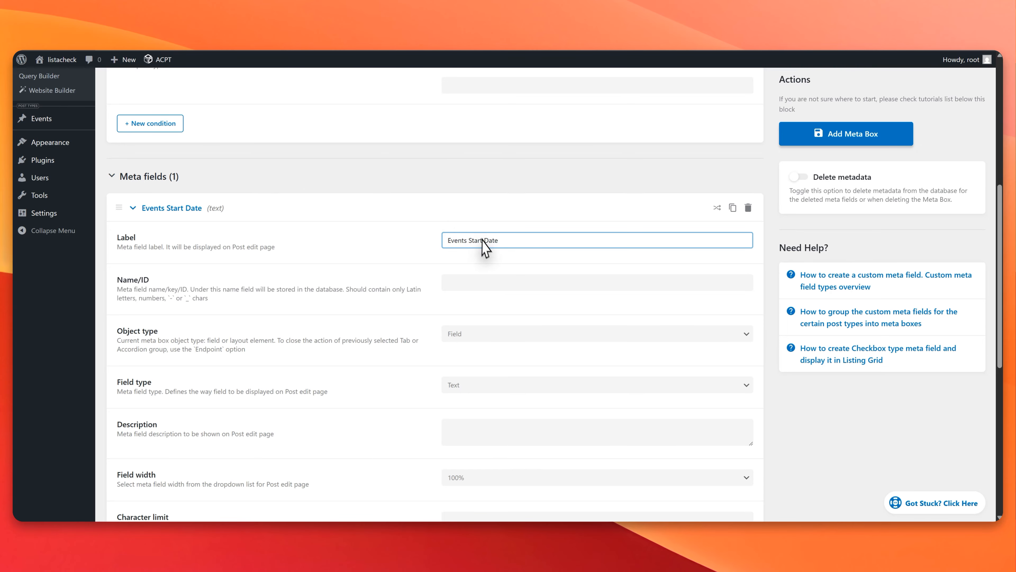
key(Tab)
click(476, 387)
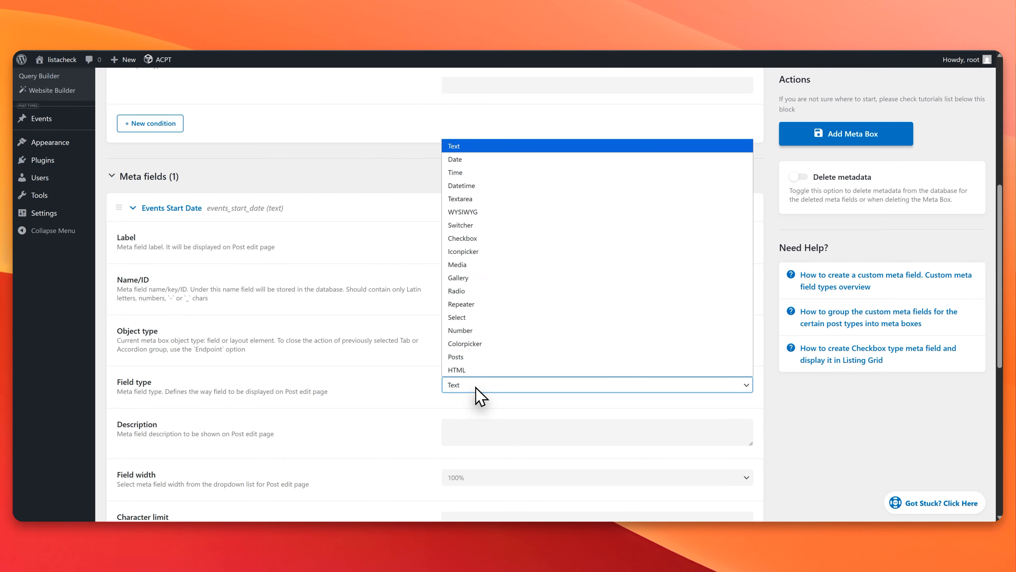
click(477, 161)
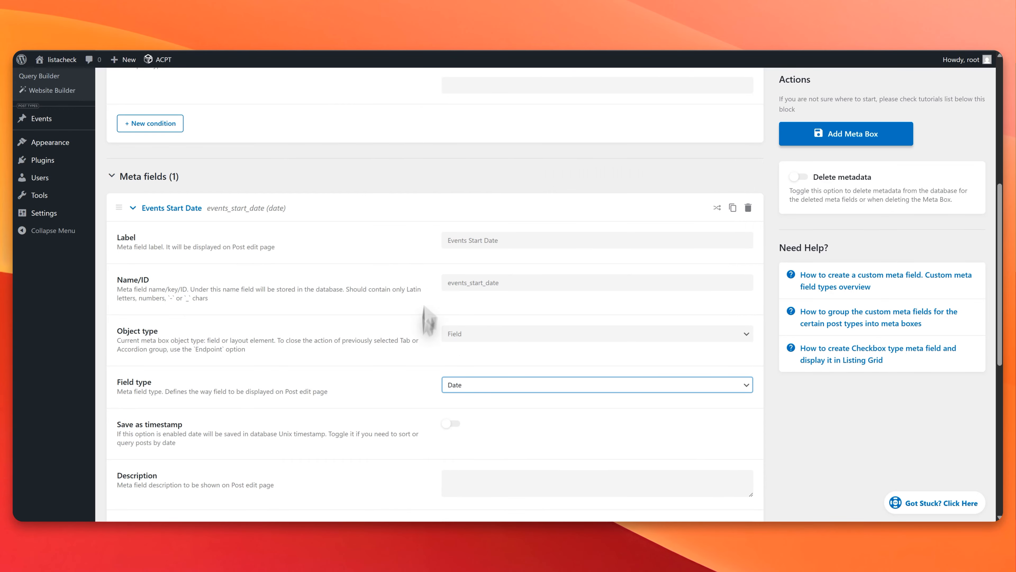
scroll(408, 423, down, 3)
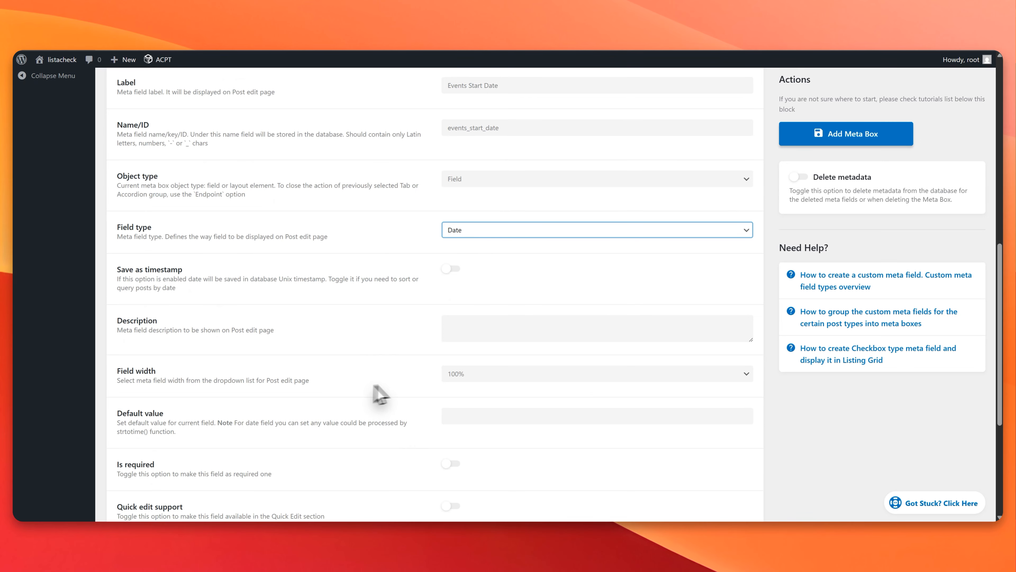
click(486, 375)
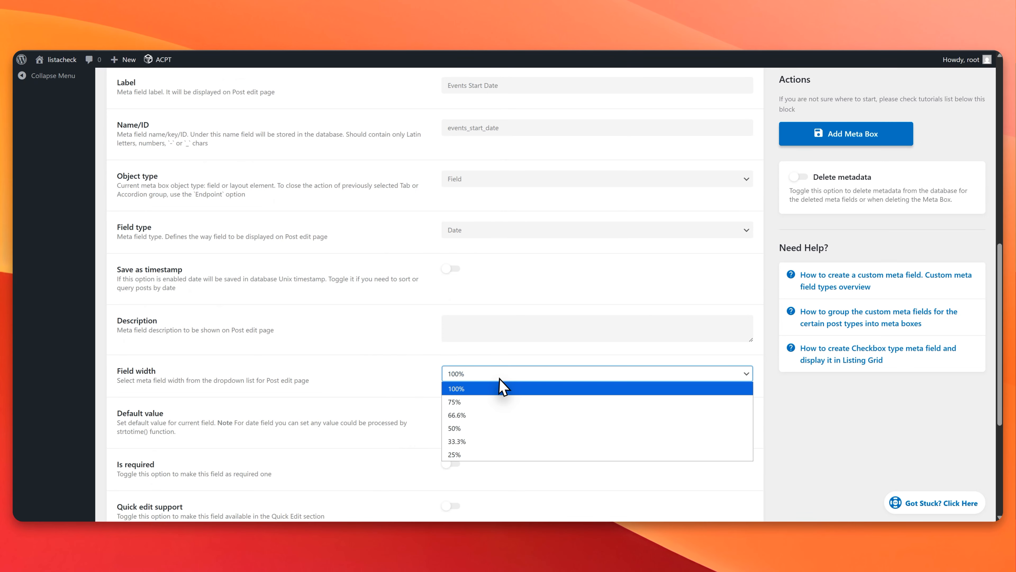
click(483, 456)
Step: Duplicate the Events Start Date meta field and label the copy Events Start Time
scroll(415, 436, down, 4)
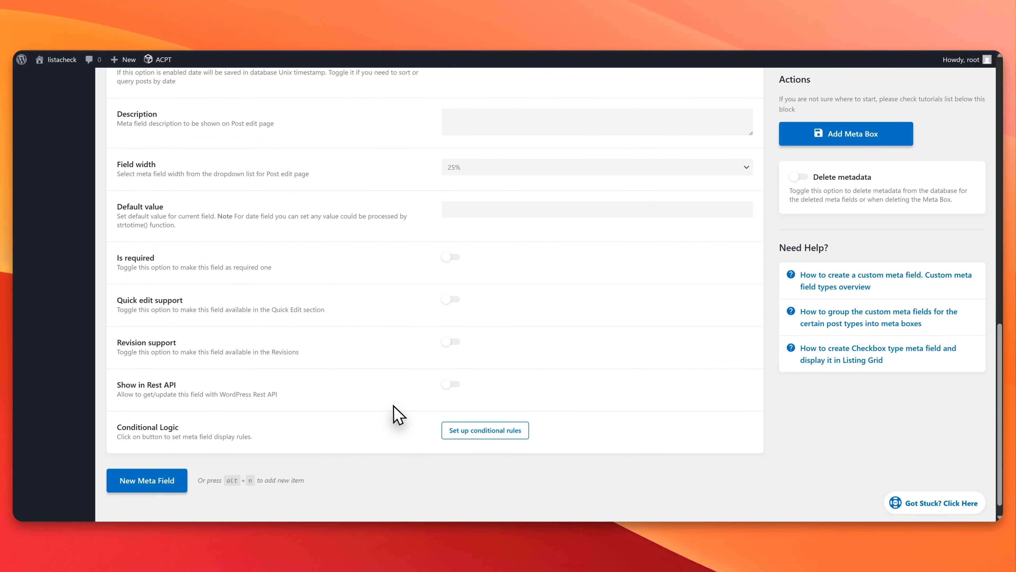
scroll(420, 401, up, 8)
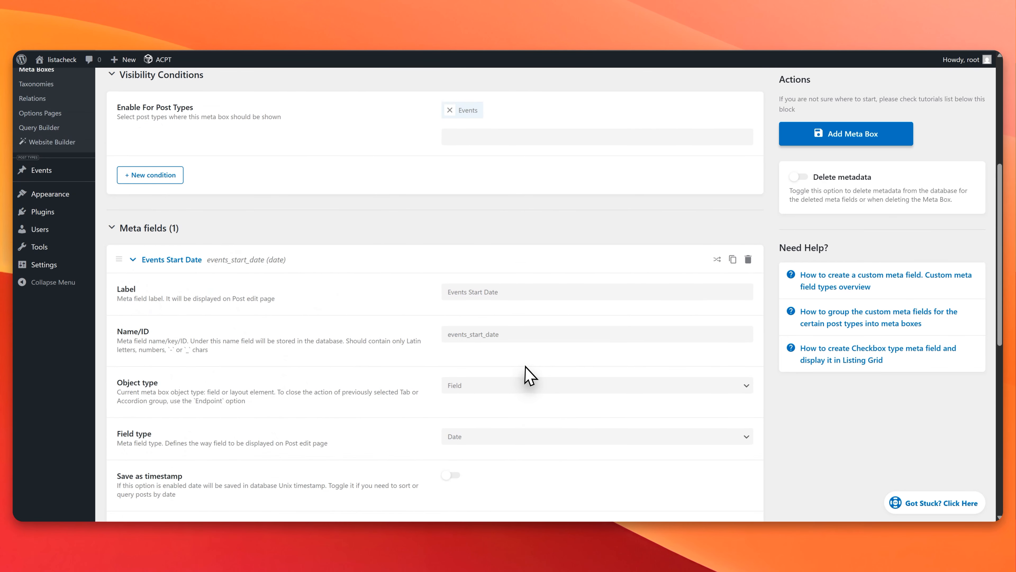
scroll(528, 374, up, 2)
click(733, 363)
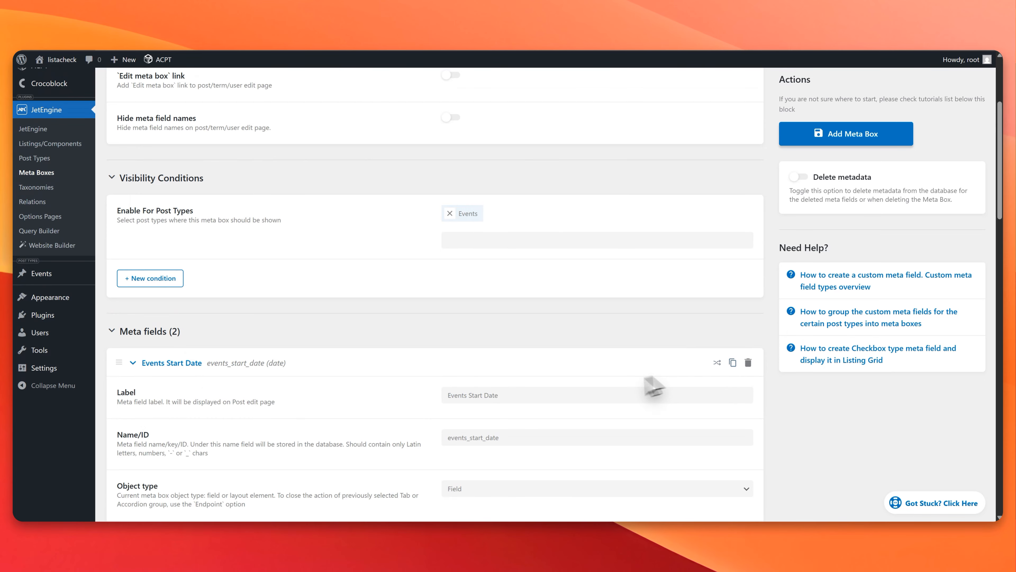
scroll(431, 370, down, 15)
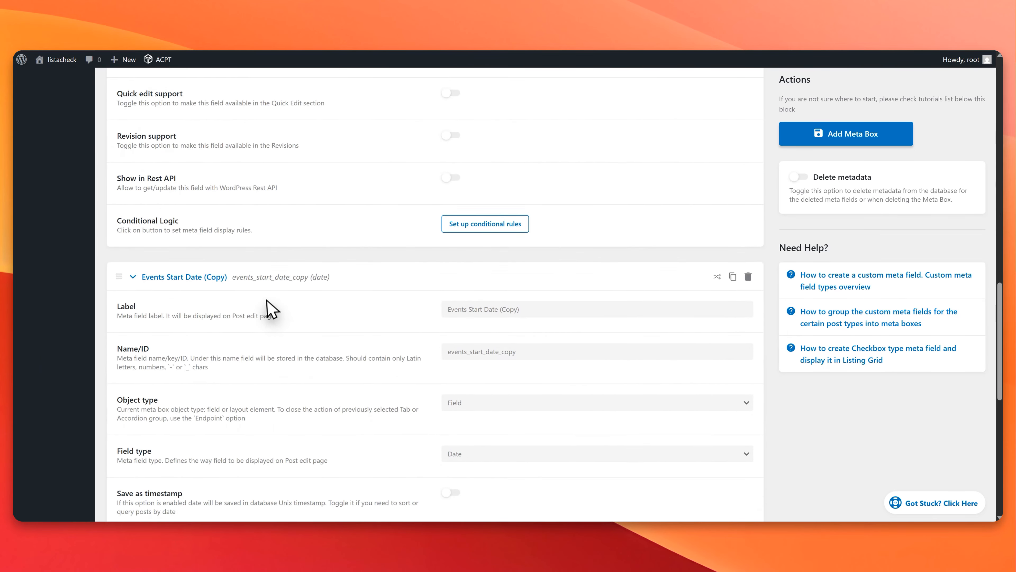
drag(520, 309, 493, 308)
text(T)
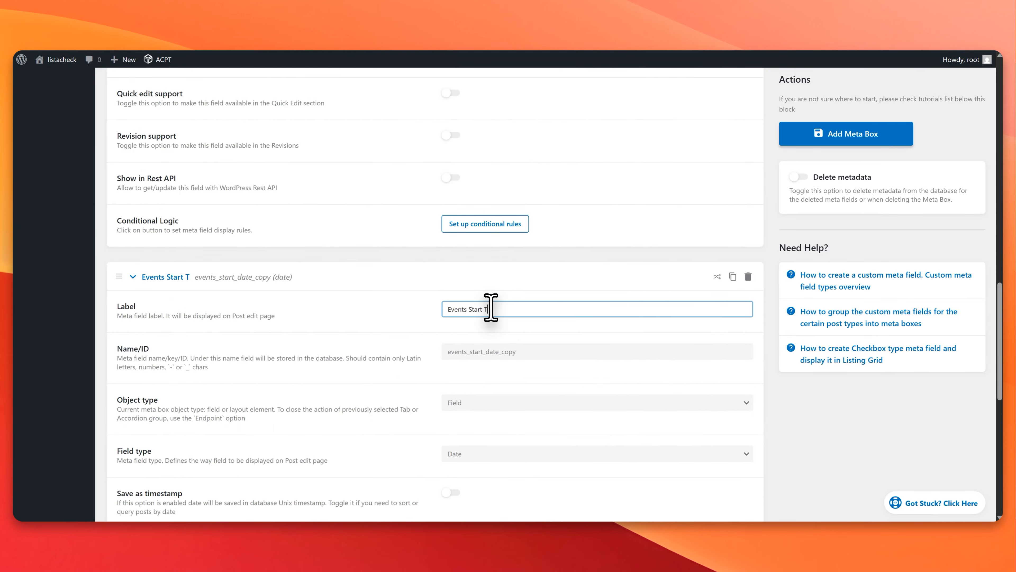
text(ime)
Step: Edit the Name/ID of the Events Start Time field and save the new meta box
click(532, 351)
scroll(531, 352, down, 1)
key(BackSpace)
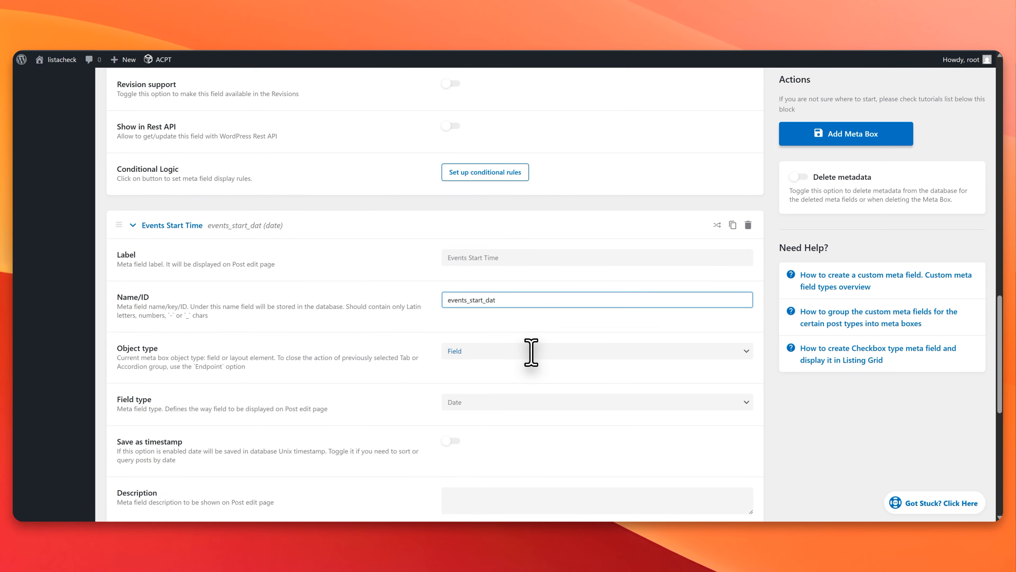
scroll(436, 331, down, 8)
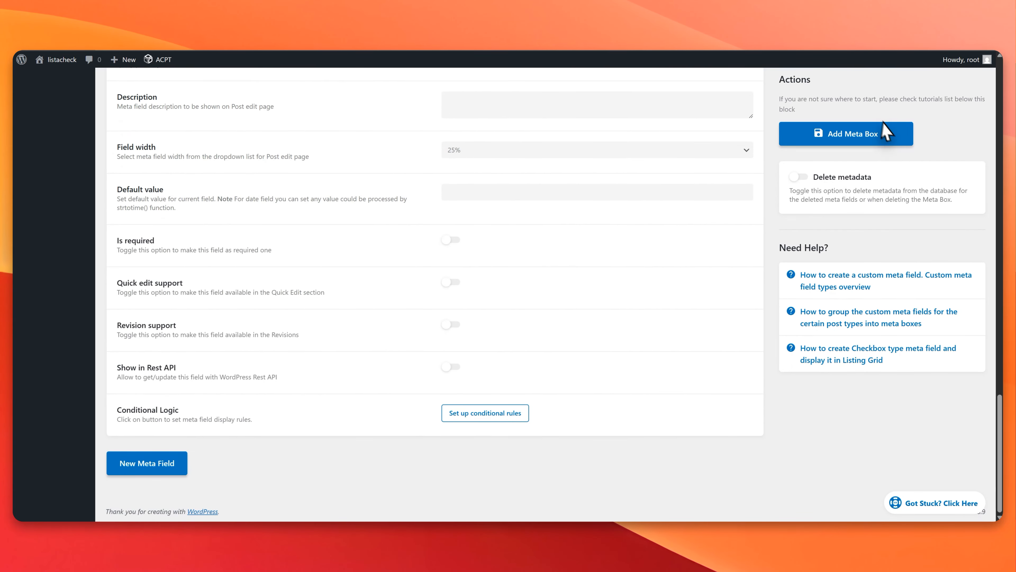
click(848, 133)
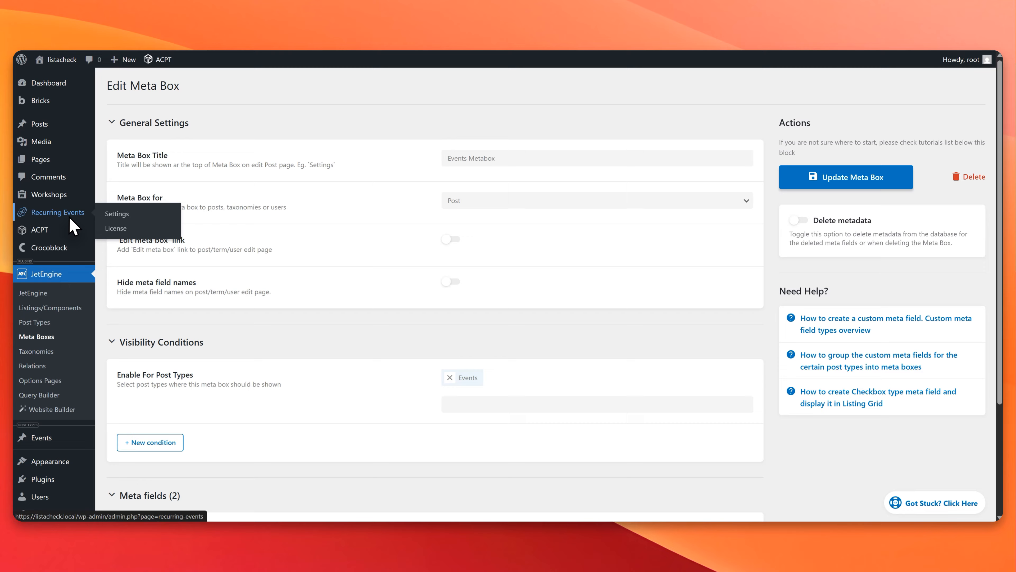
Step: In the Recurring Events general settings, set the event post type to Event (events) and the field plugin to JetEngine
click(80, 214)
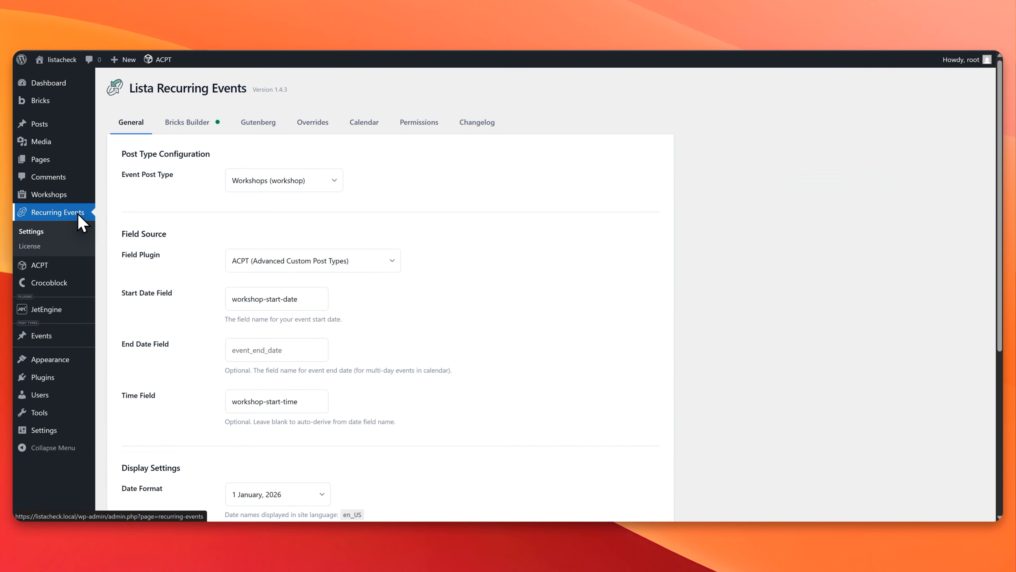
click(294, 180)
click(275, 266)
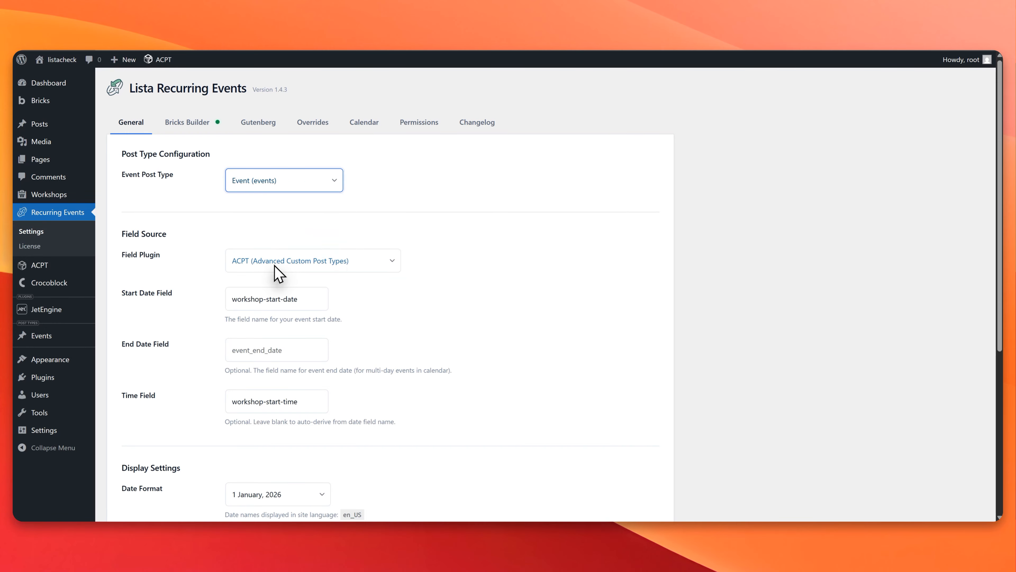
click(324, 262)
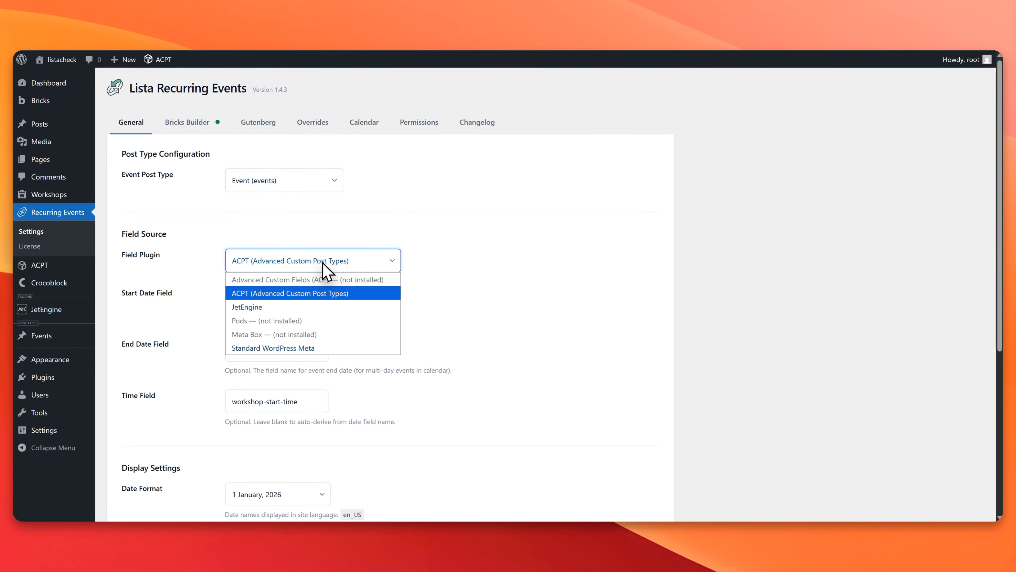
click(276, 308)
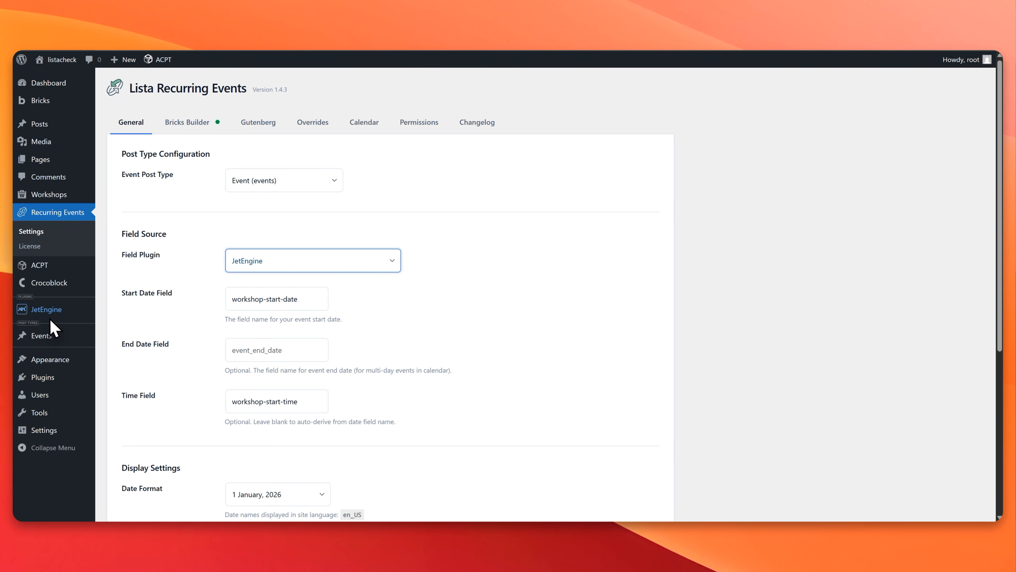
Step: Copy the Events Start Date field's Name/ID from the Events Metabox and set the Recurring Events start date field to events_start_date
mouse_move(58, 312)
click(130, 359)
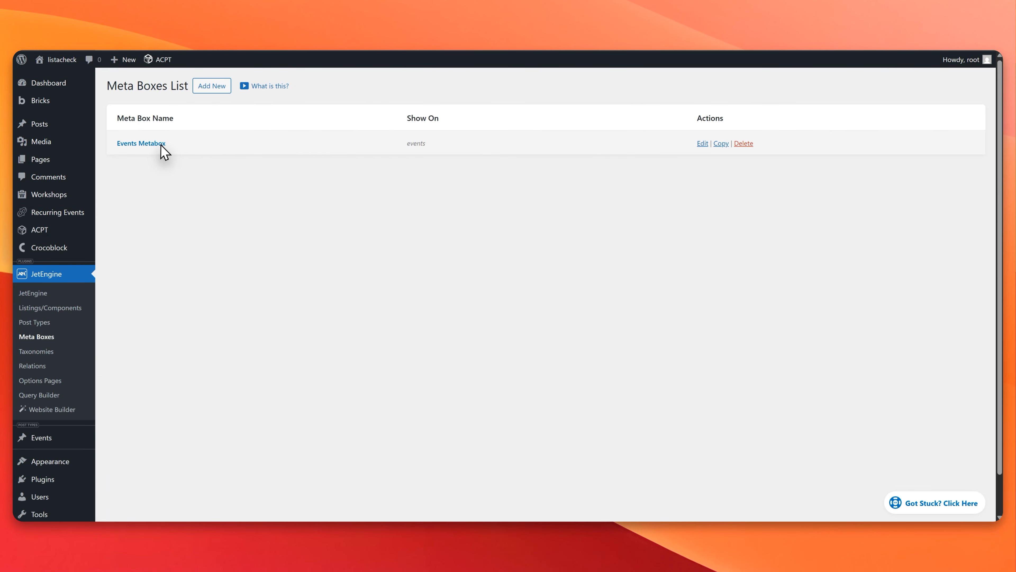
click(161, 146)
scroll(260, 260, down, 4)
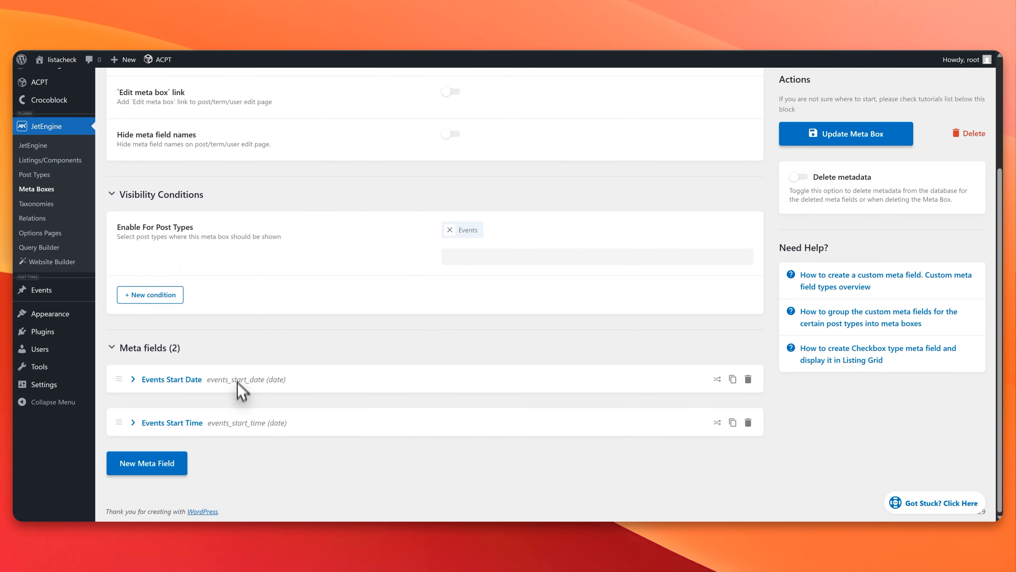
click(205, 379)
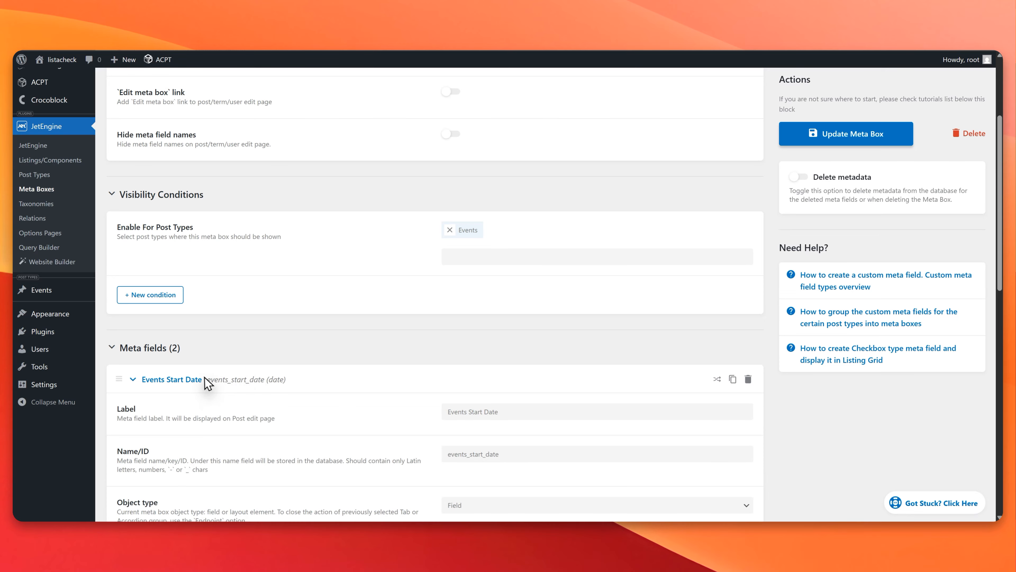
double_click(477, 454)
key(super+c)
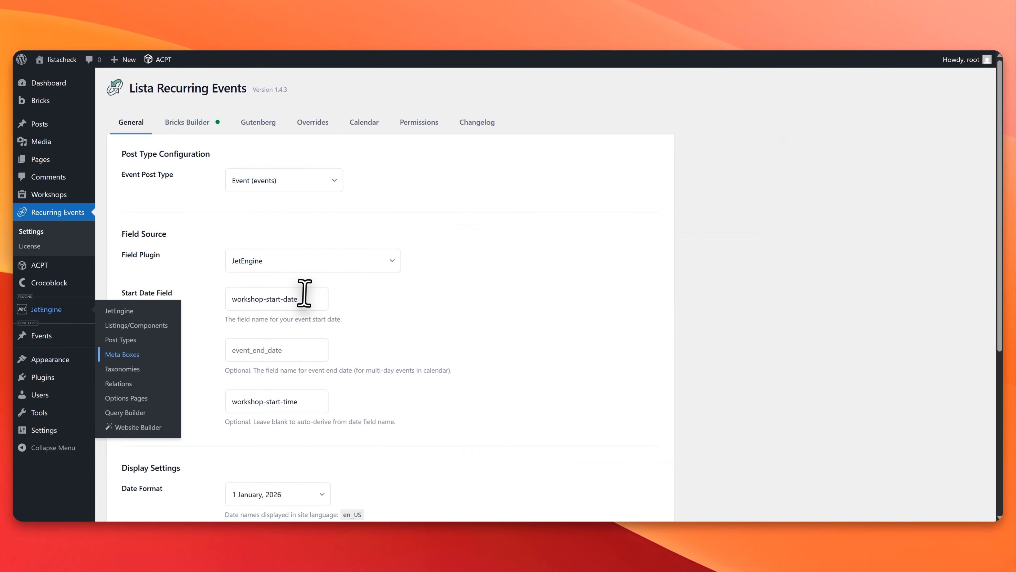
triple_click(307, 298)
key(super+v)
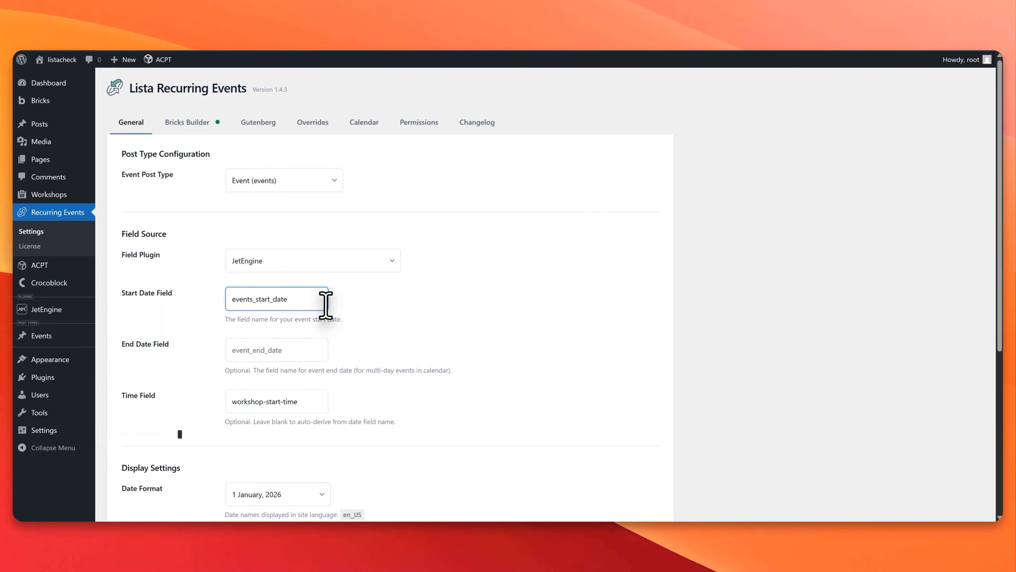
Step: Copy the Events Start Time field's Name/ID from the Events Metabox and set the Recurring Events time field to events_start_time
scroll(363, 313, down, 3)
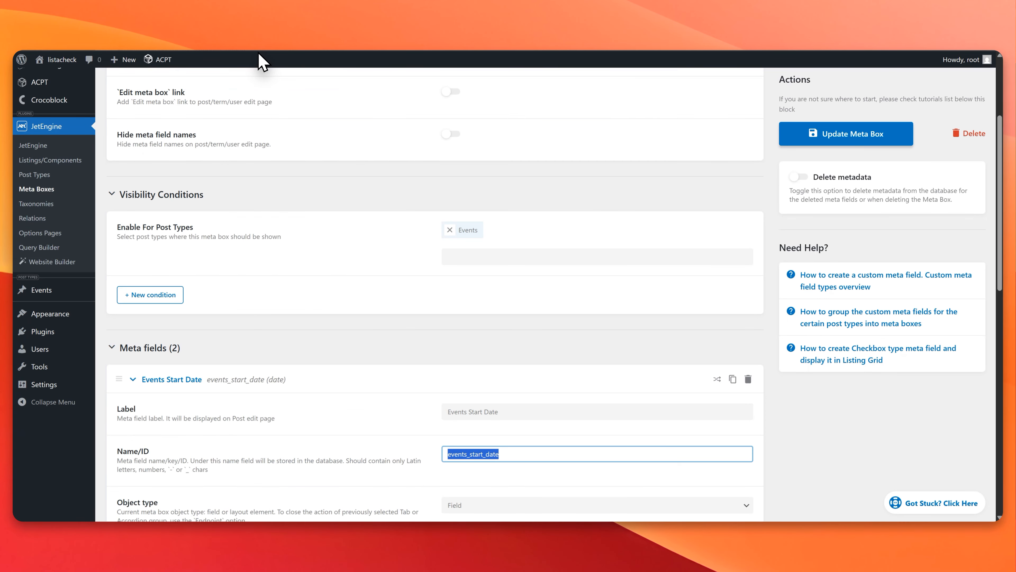
scroll(444, 438, down, 10)
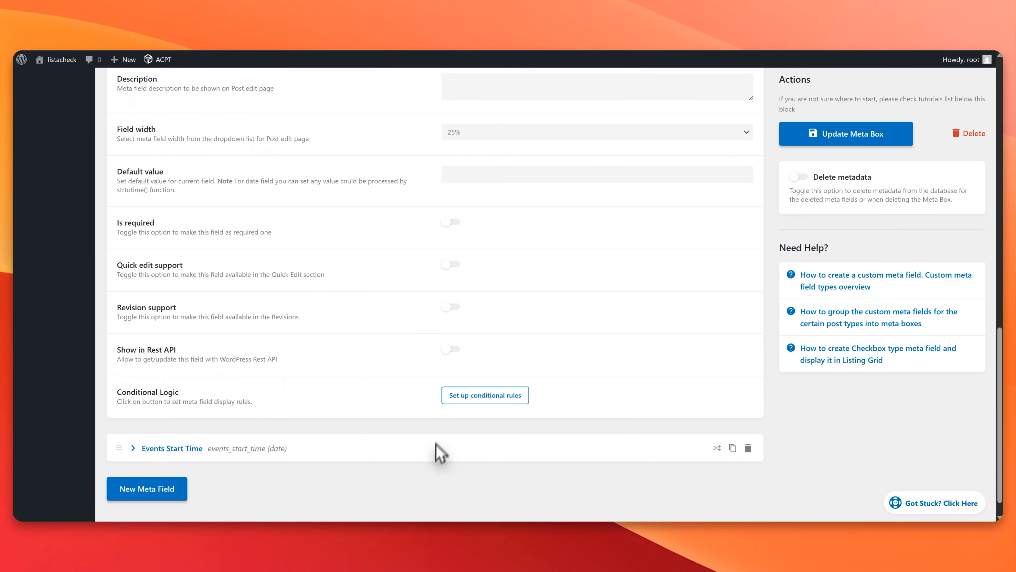
scroll(408, 454, down, 1)
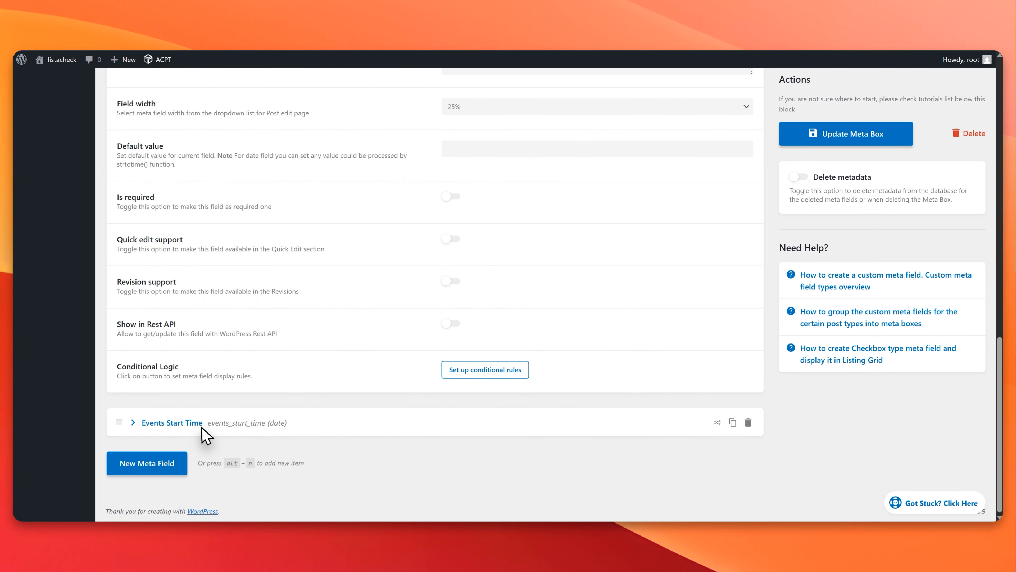
click(138, 425)
scroll(290, 484, down, 5)
double_click(504, 236)
key(super+c)
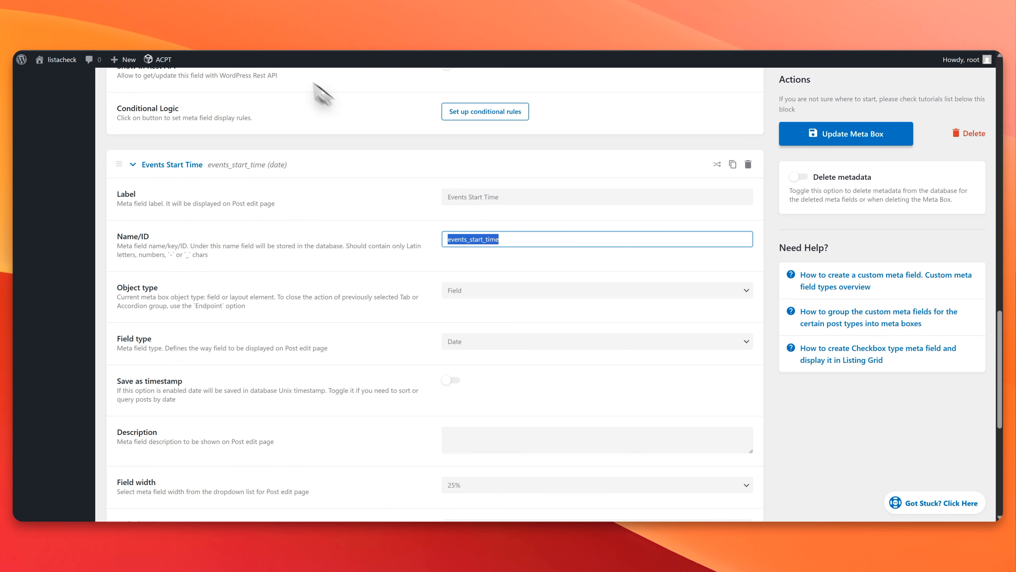
click(270, 50)
drag(227, 295, 288, 292)
key(super+v)
scroll(292, 341, down, 2)
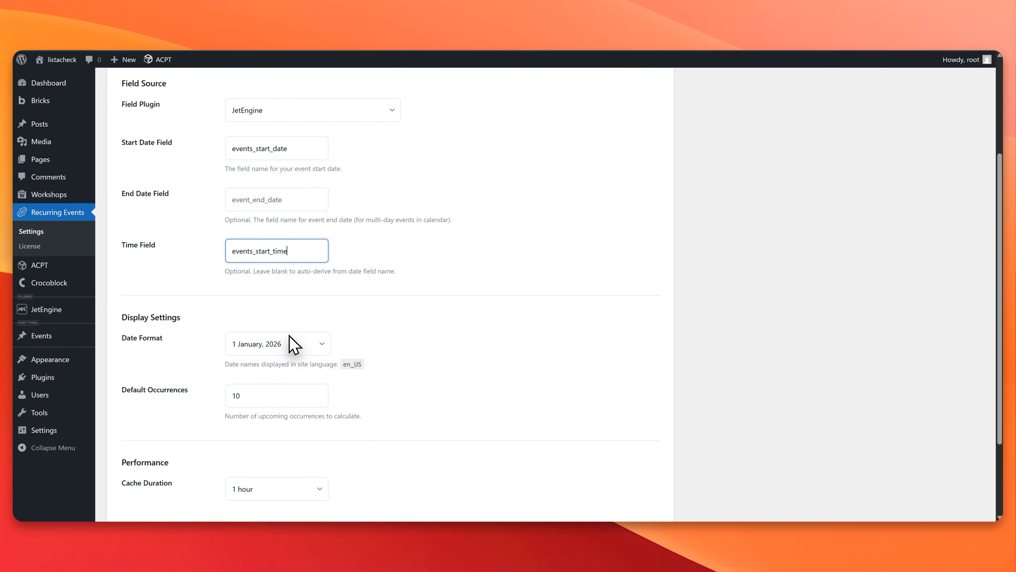
Step: Make the Events Start Time field overridable for individual occurrences and save the override settings
scroll(292, 340, up, 5)
click(323, 128)
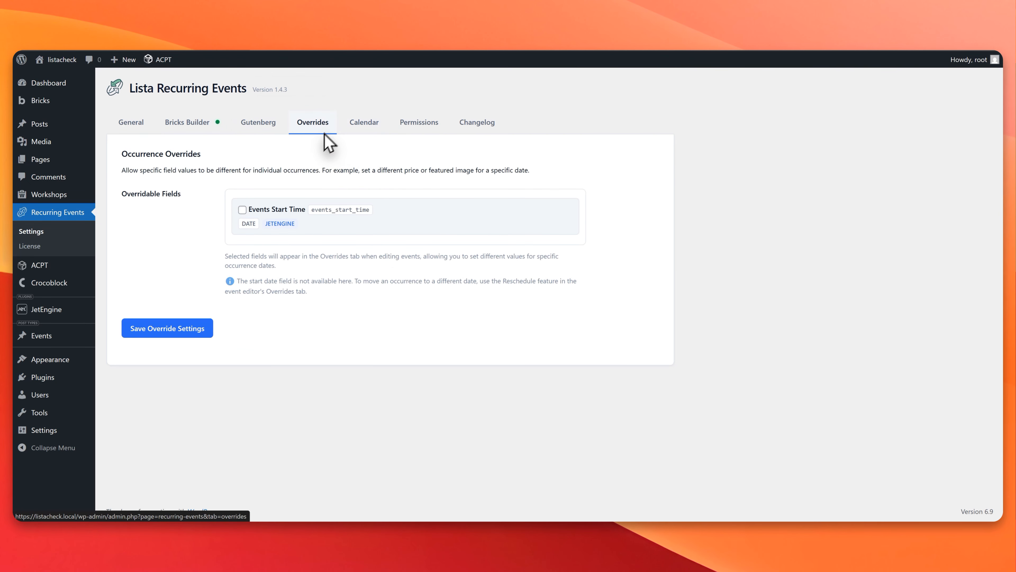
click(285, 214)
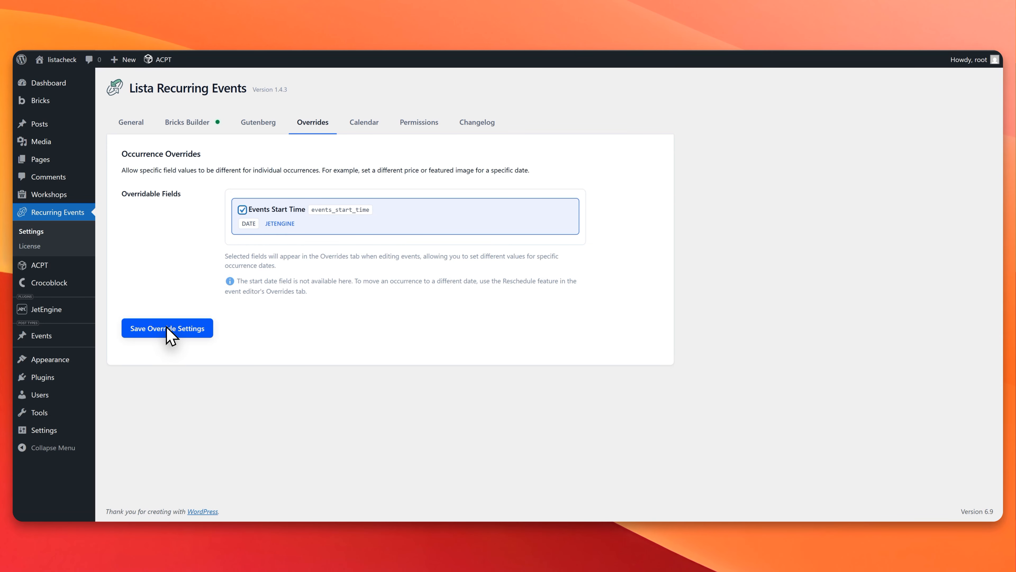
click(171, 333)
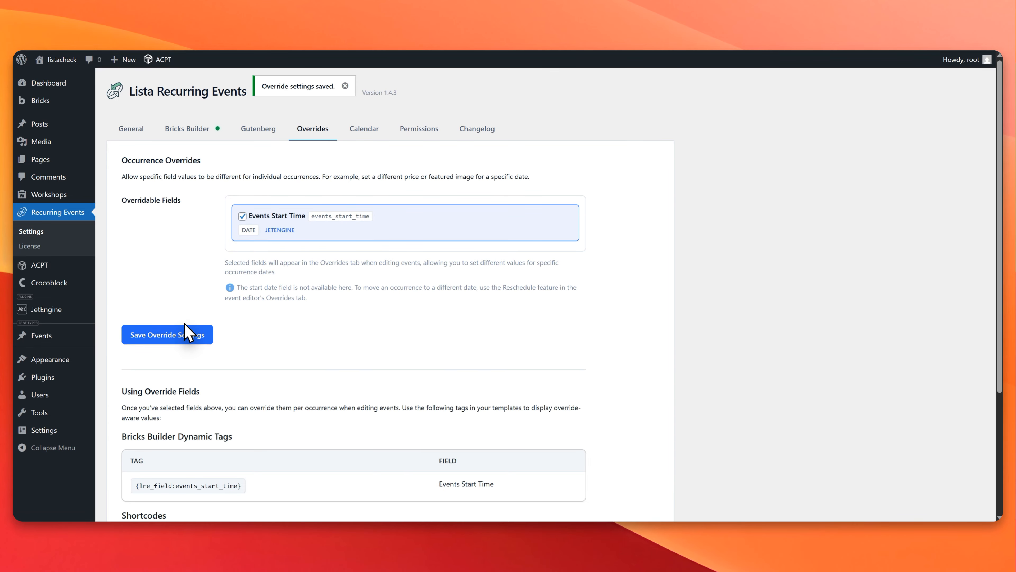
scroll(188, 329, down, 4)
scroll(83, 327, up, 4)
Step: Add a new event to the Events post type and title it Event 1
mouse_move(60, 340)
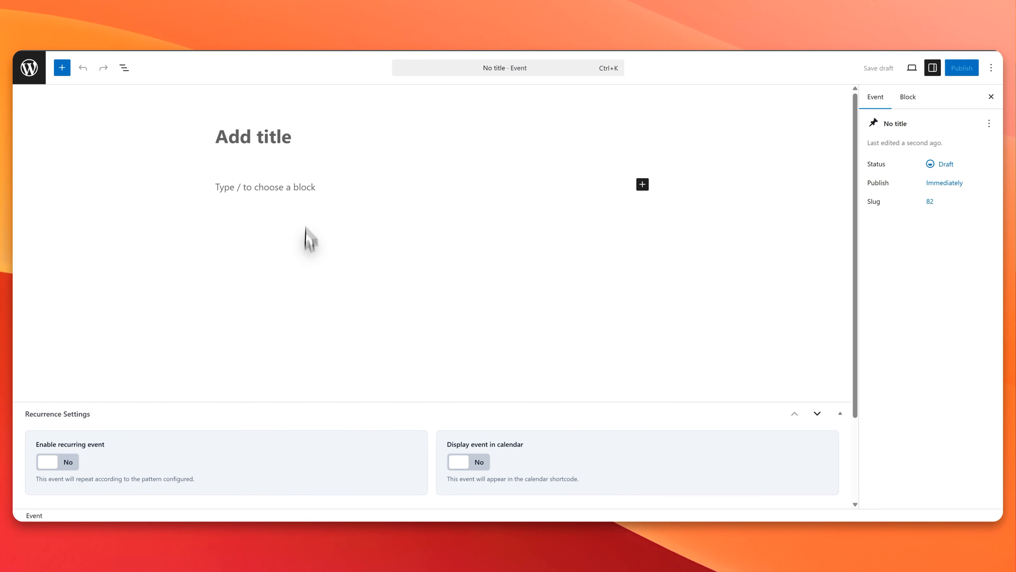
scroll(262, 182, down, 3)
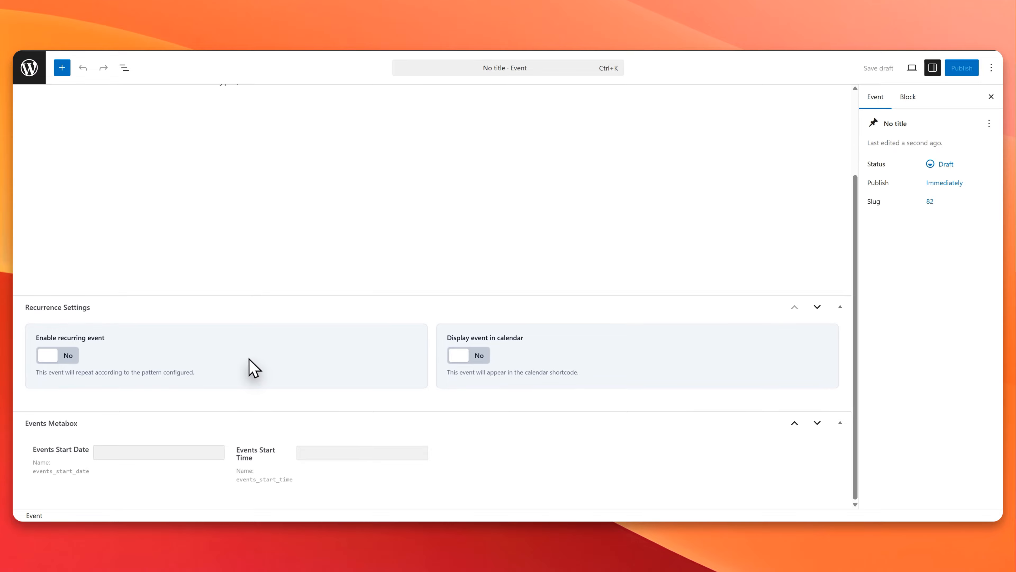
scroll(250, 368, up, 3)
click(260, 131)
text(Event 1)
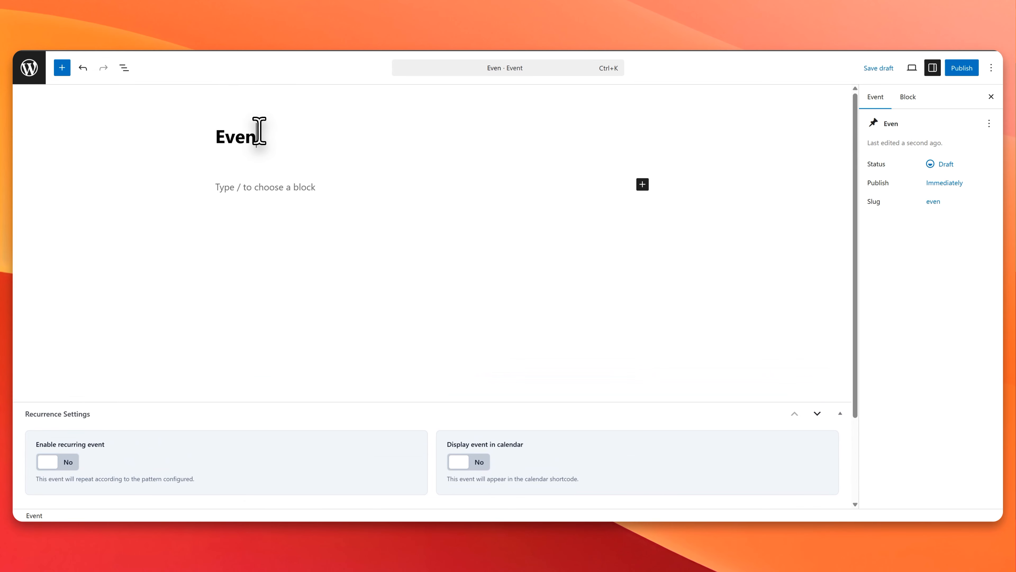
Step: Enable recurrence and calendar display for Event 1 in its recurrence settings
click(64, 463)
scroll(400, 352, down, 4)
click(476, 308)
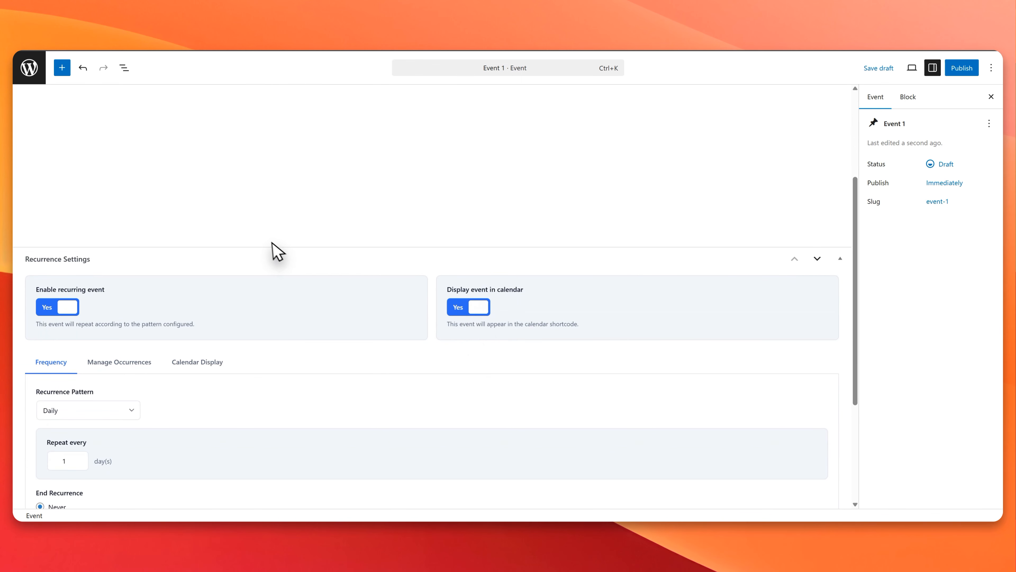
Step: Set the daily recurrence to repeat every 3 days and end after 35 occurrences
scroll(274, 254, down, 4)
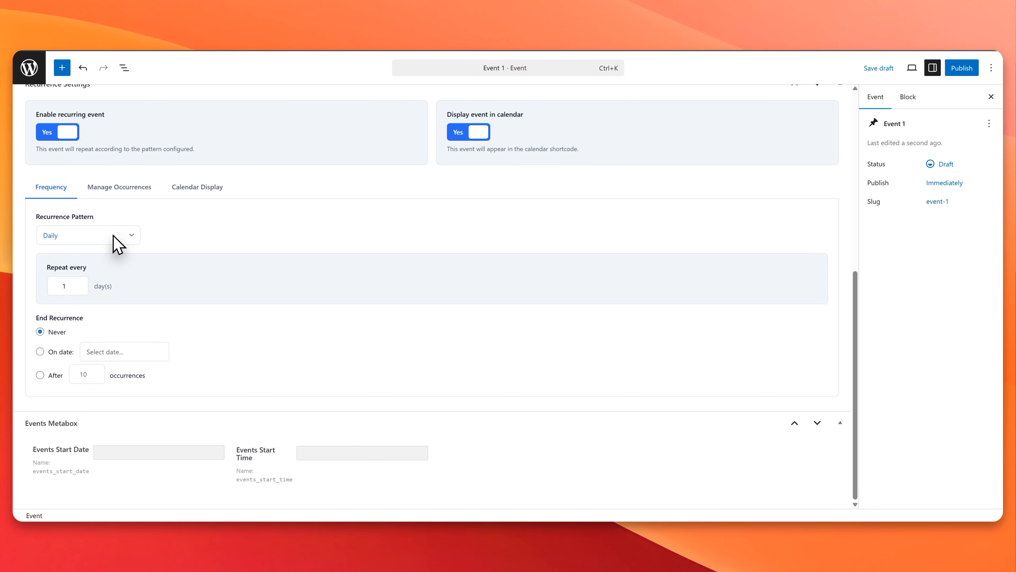
click(78, 282)
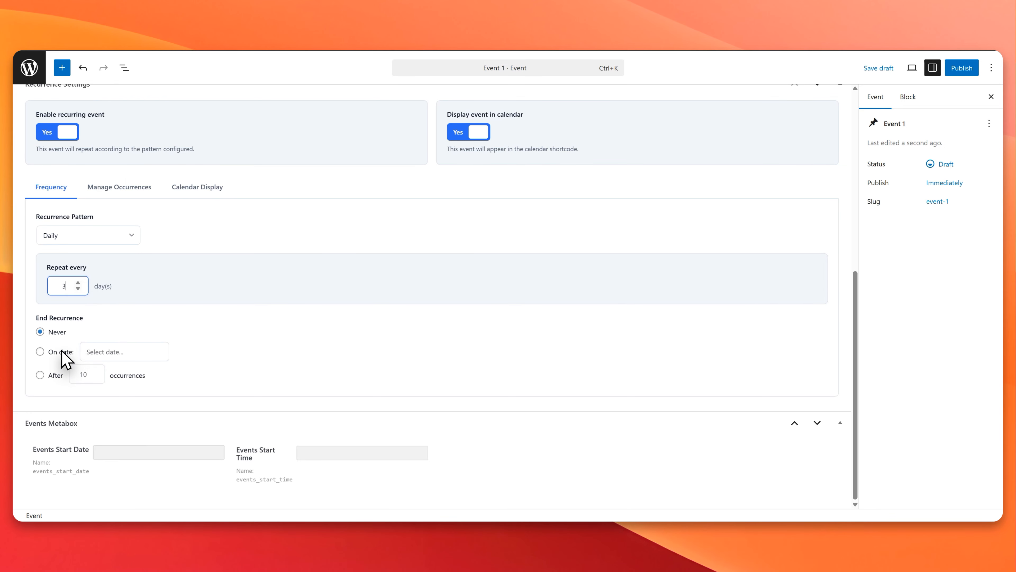
click(52, 375)
click(87, 374)
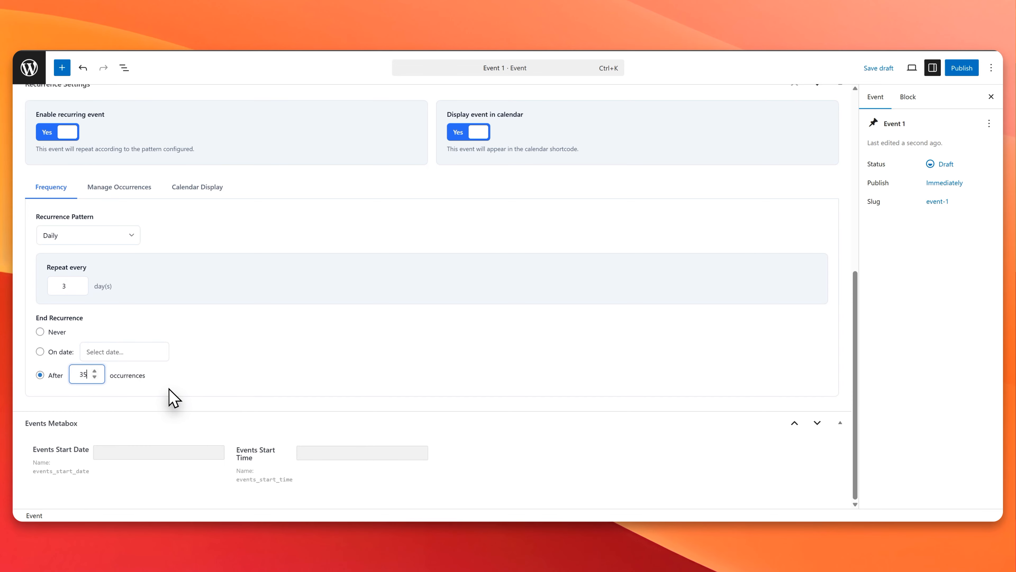
Step: Set both Events Start Date and Events Start Time to January 2, 2026 in the Events Metabox
click(152, 452)
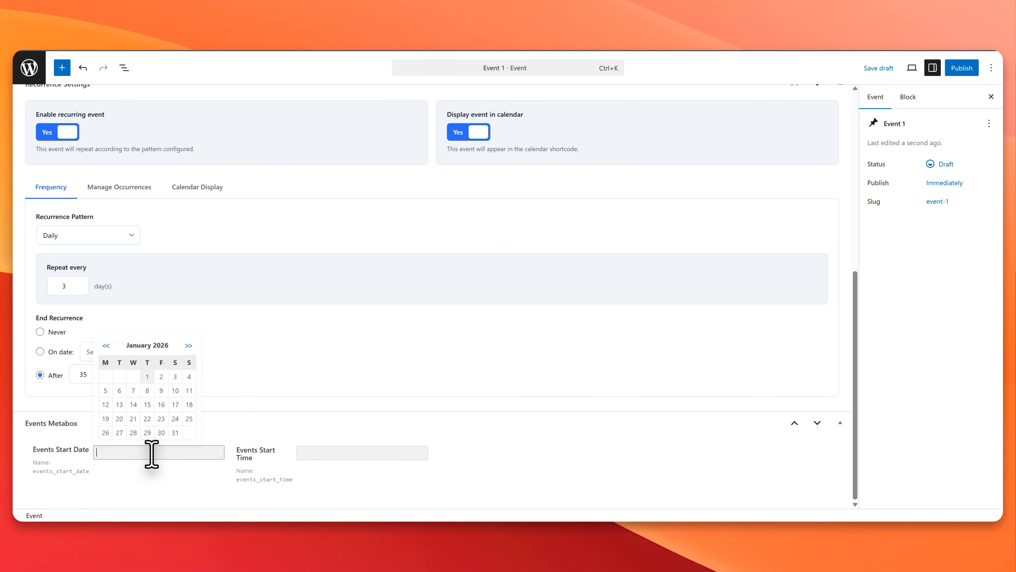
click(161, 377)
click(310, 452)
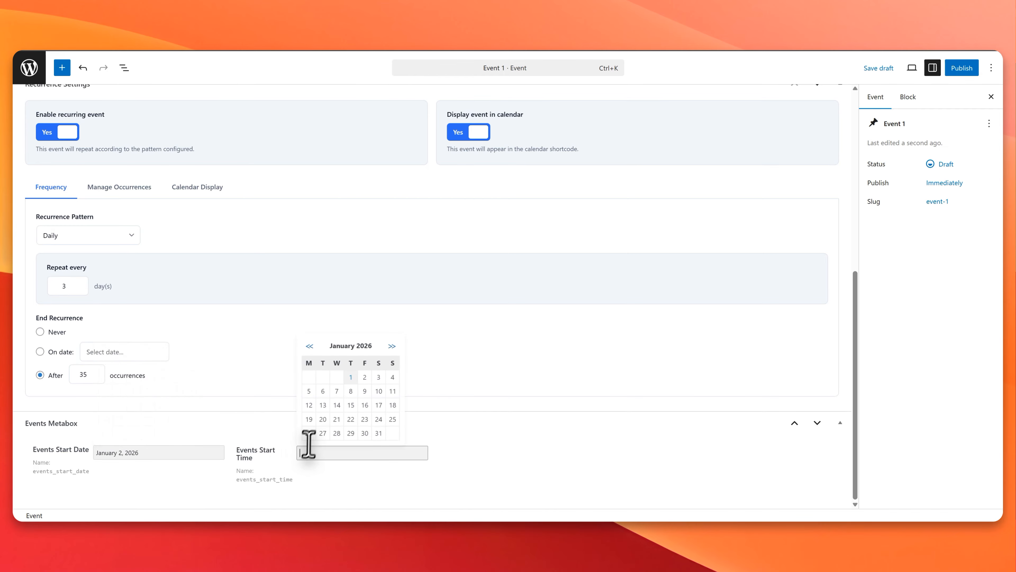
click(364, 379)
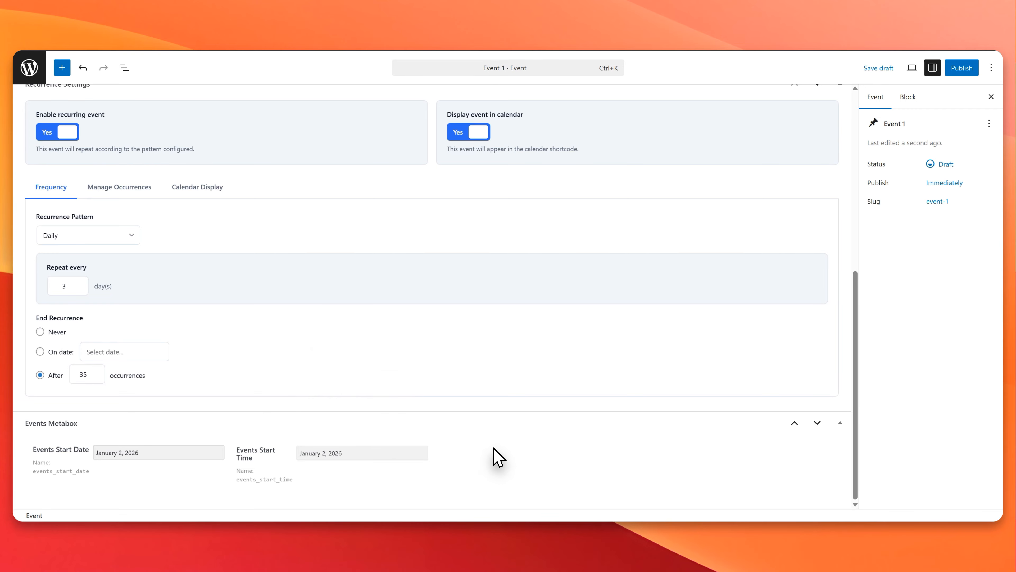
Step: Review the event's settings and publish Event 1
scroll(546, 442, up, 2)
scroll(543, 433, down, 7)
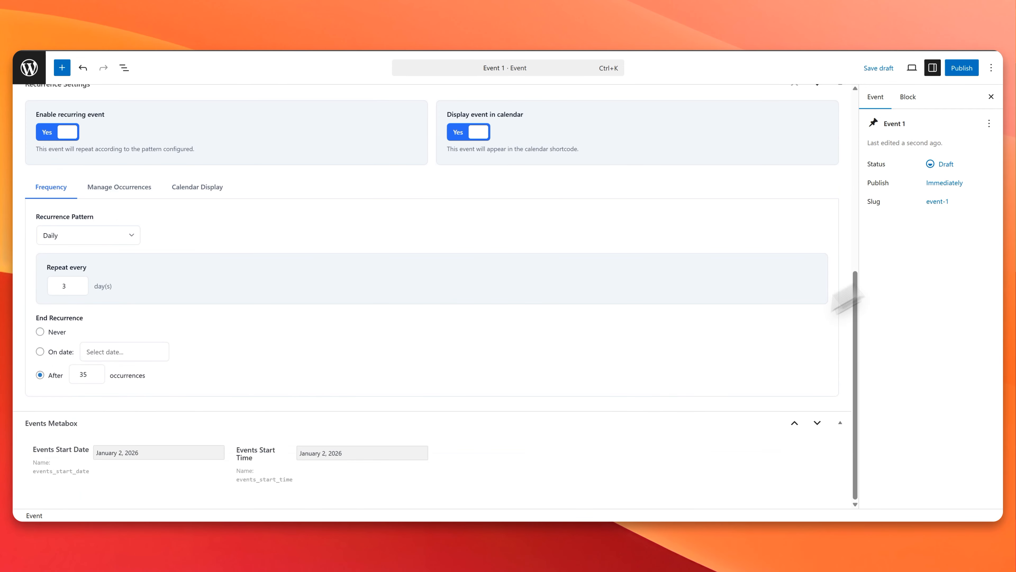
scroll(703, 343, up, 7)
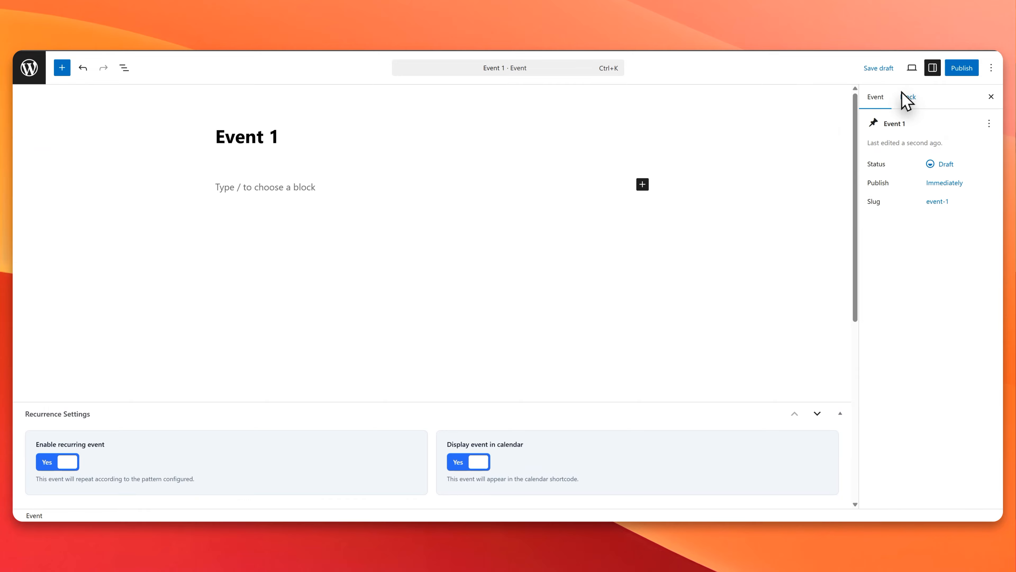
click(902, 105)
click(877, 99)
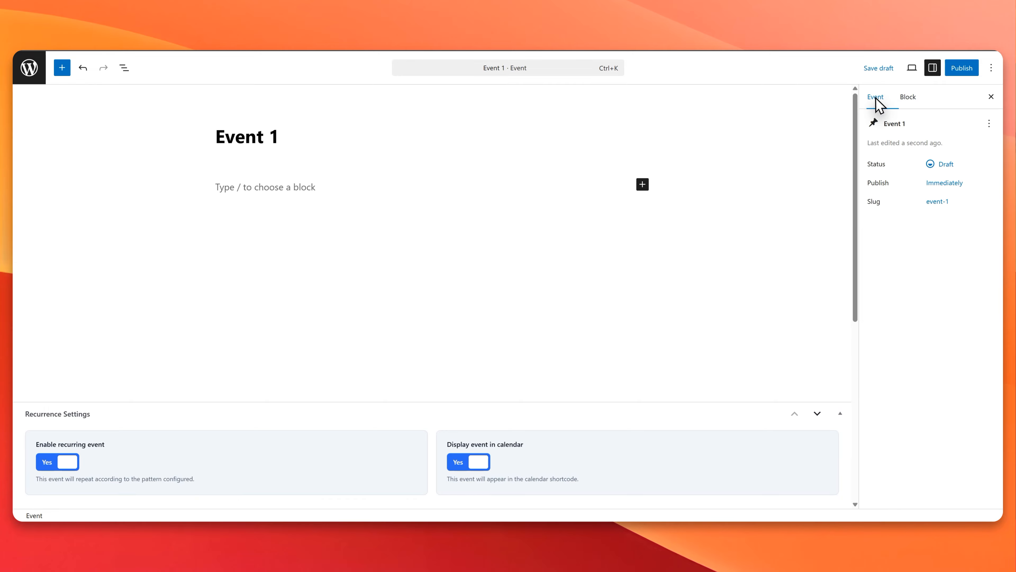
click(961, 68)
click(959, 68)
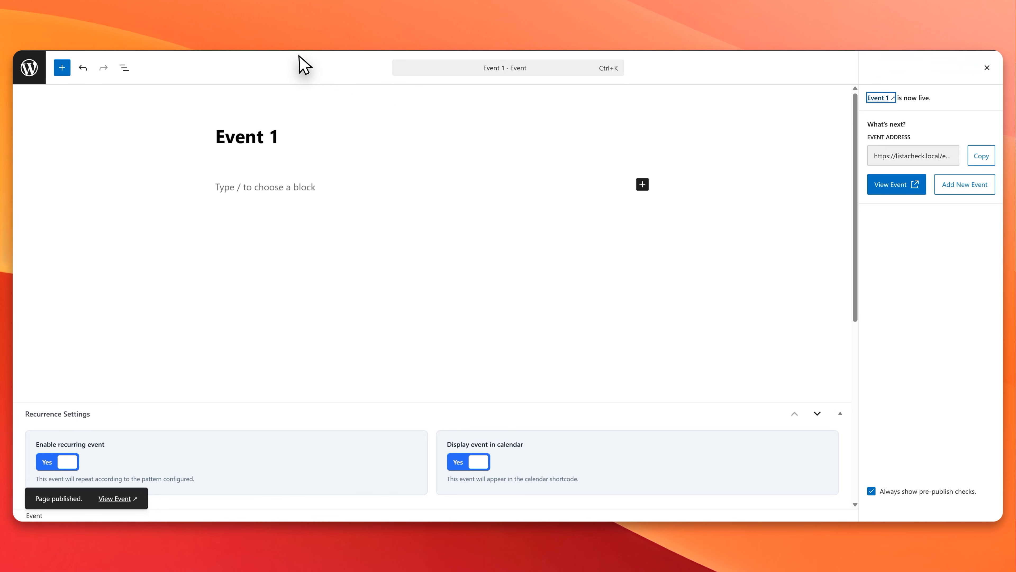
Step: Add Thumbnail (Featured Image) support to the JetEngine Events post type and update the post type
click(35, 68)
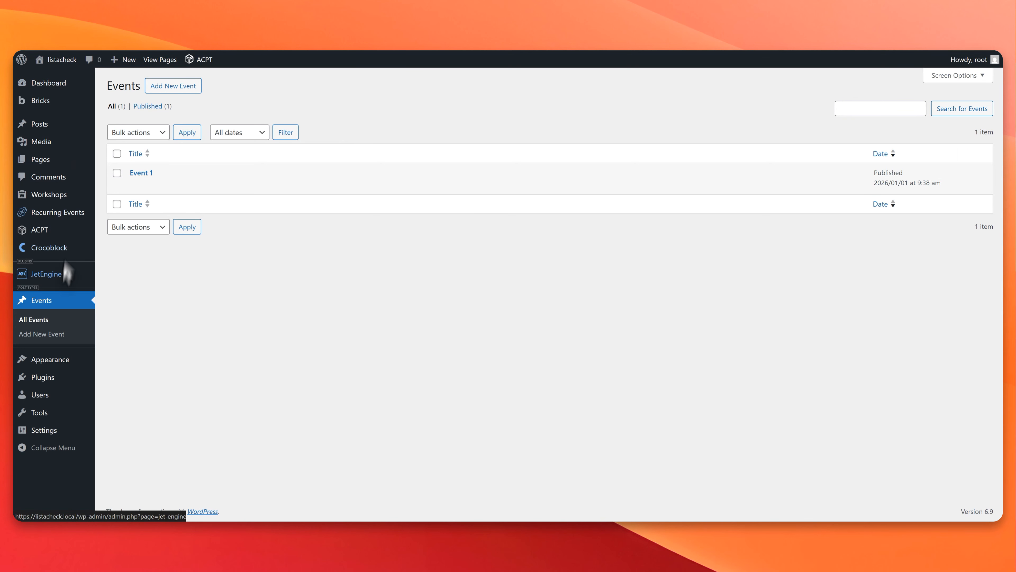
mouse_move(51, 279)
click(130, 306)
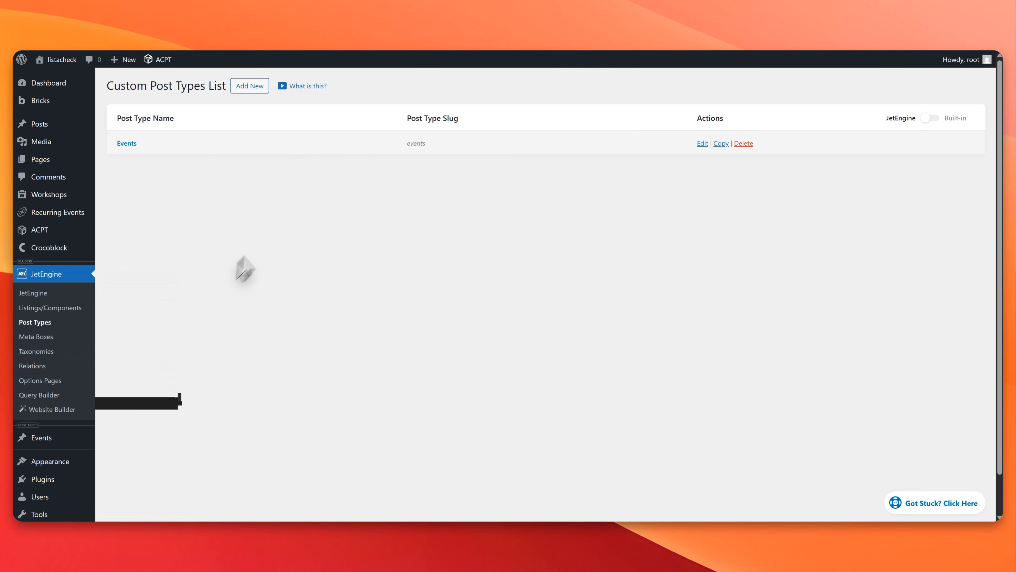
click(123, 142)
scroll(327, 340, down, 3)
click(169, 337)
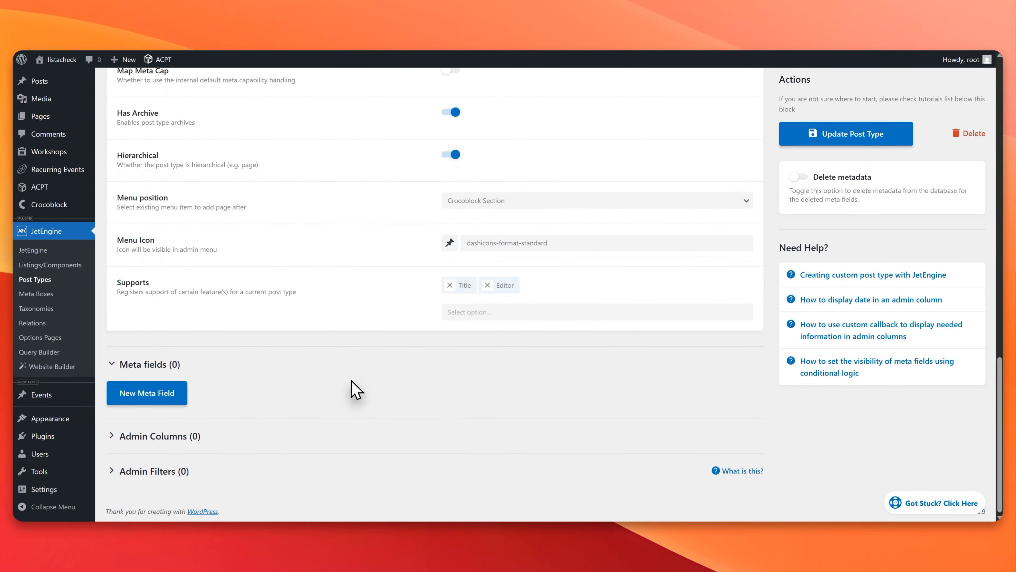
click(518, 306)
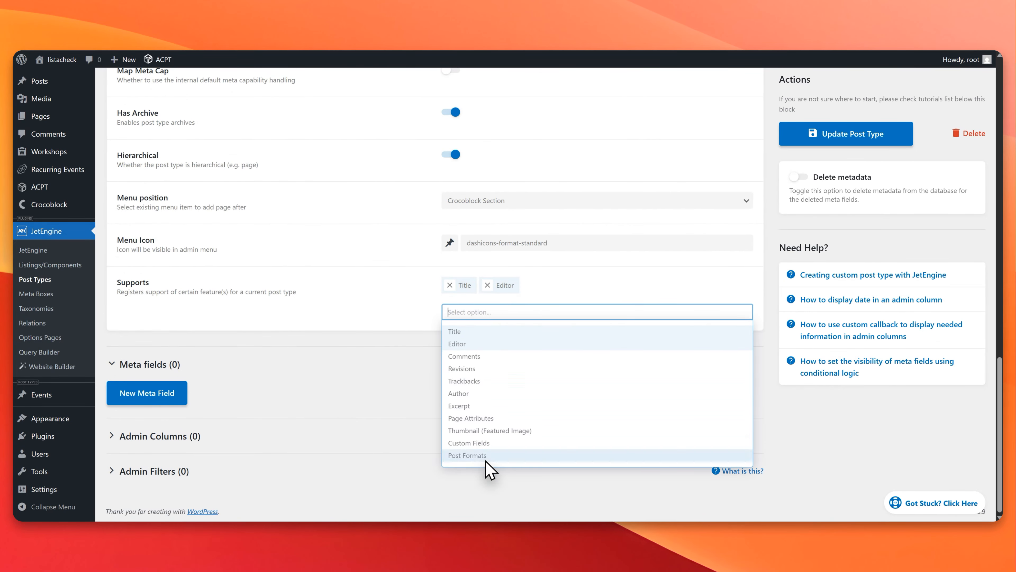
click(496, 430)
click(814, 140)
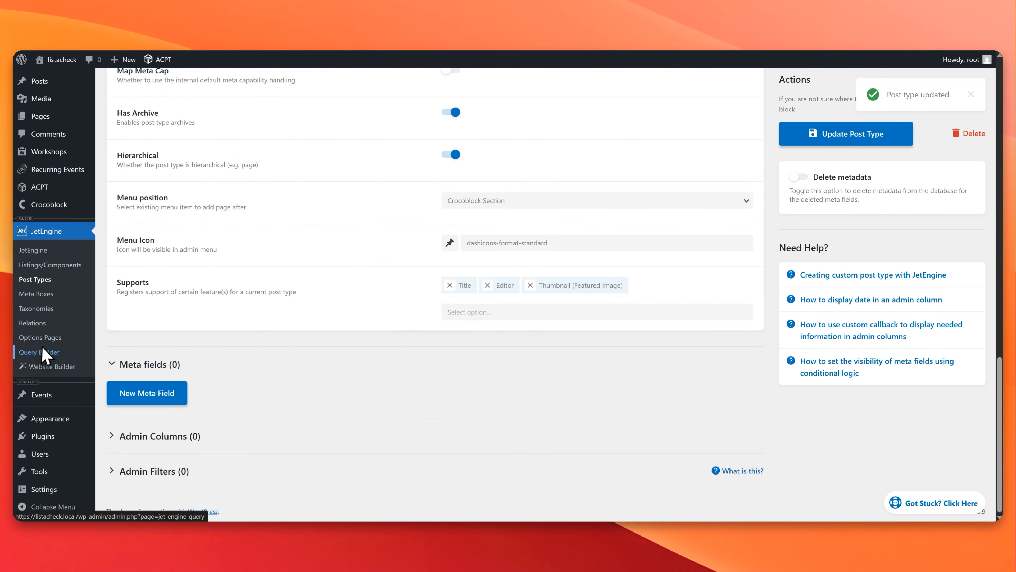
Step: Duplicate the Events Start Time meta field and rename the copy Events End Time with the ID events_end_time
click(36, 294)
click(143, 143)
scroll(262, 288, down, 5)
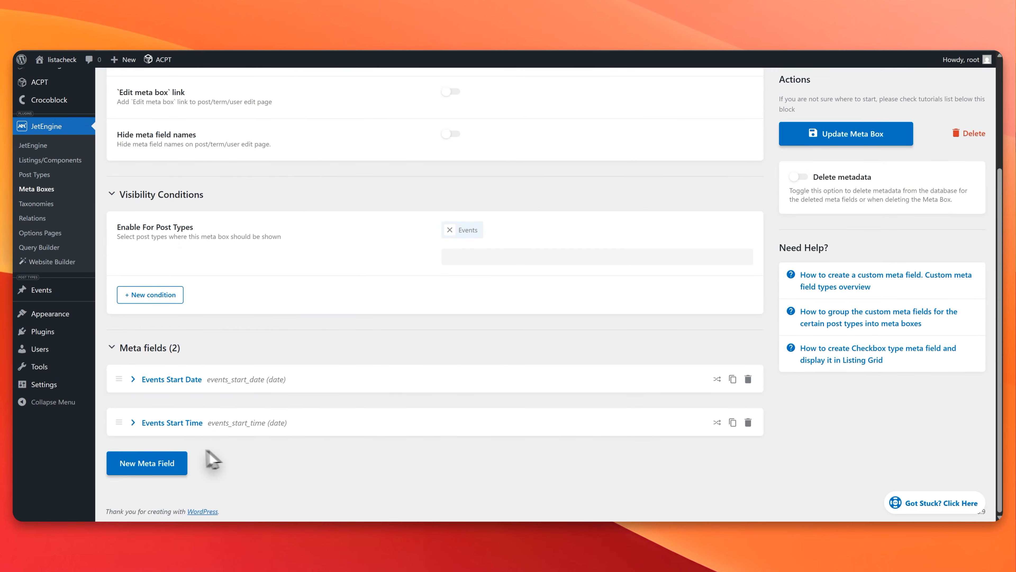
click(733, 423)
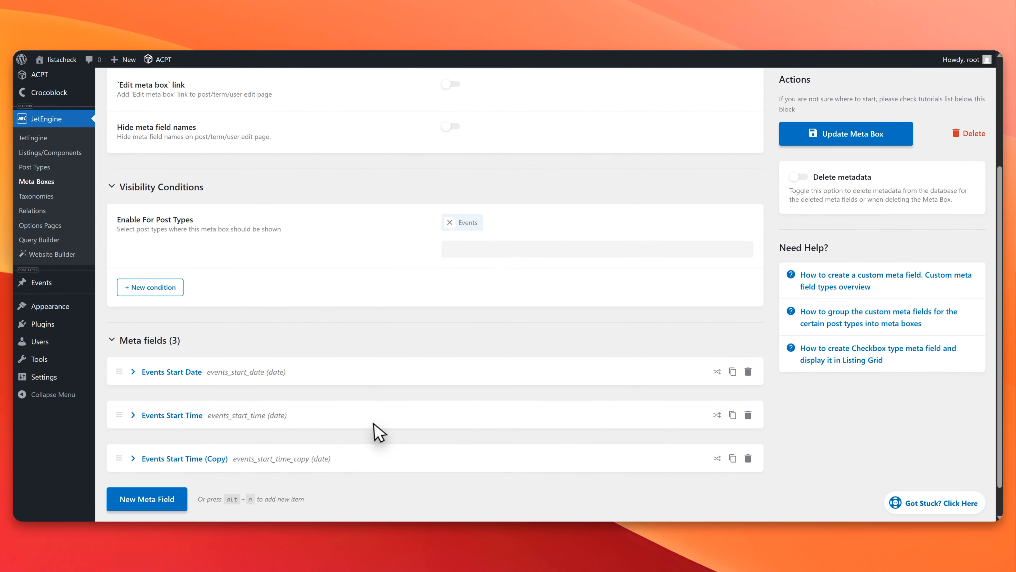
click(291, 432)
scroll(508, 282, down, 6)
drag(523, 197, 501, 196)
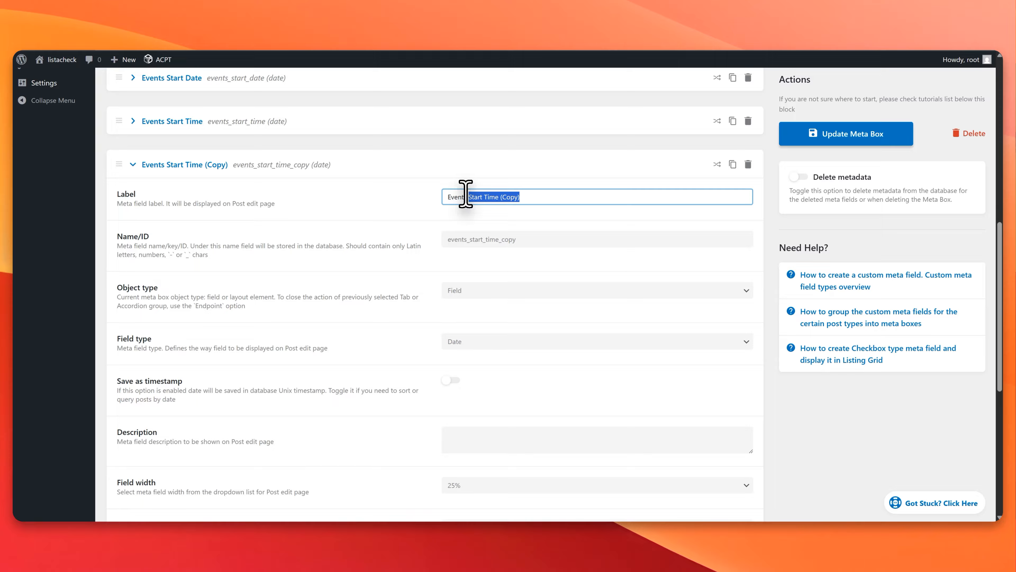
text(End)
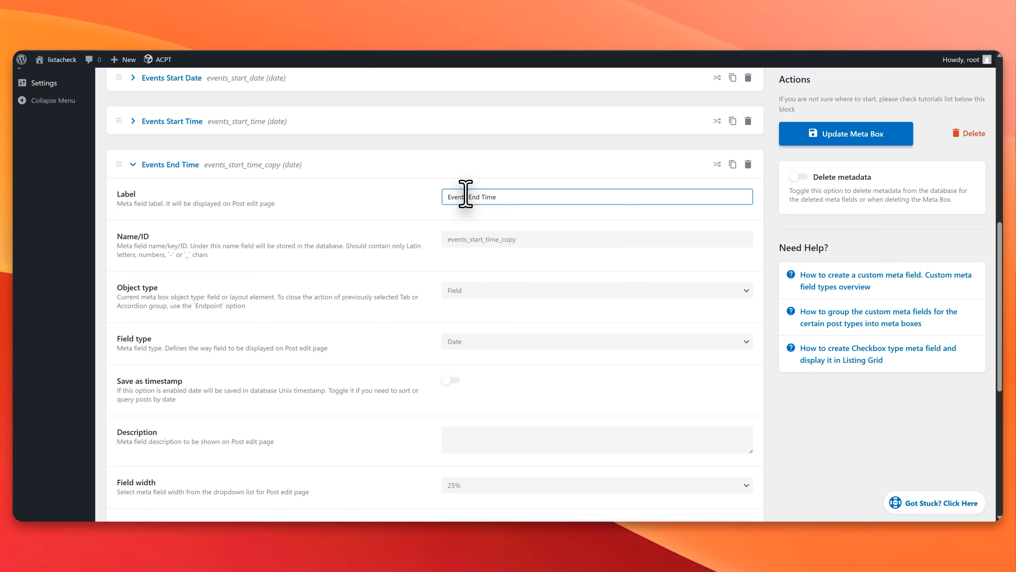
drag(517, 239, 470, 240)
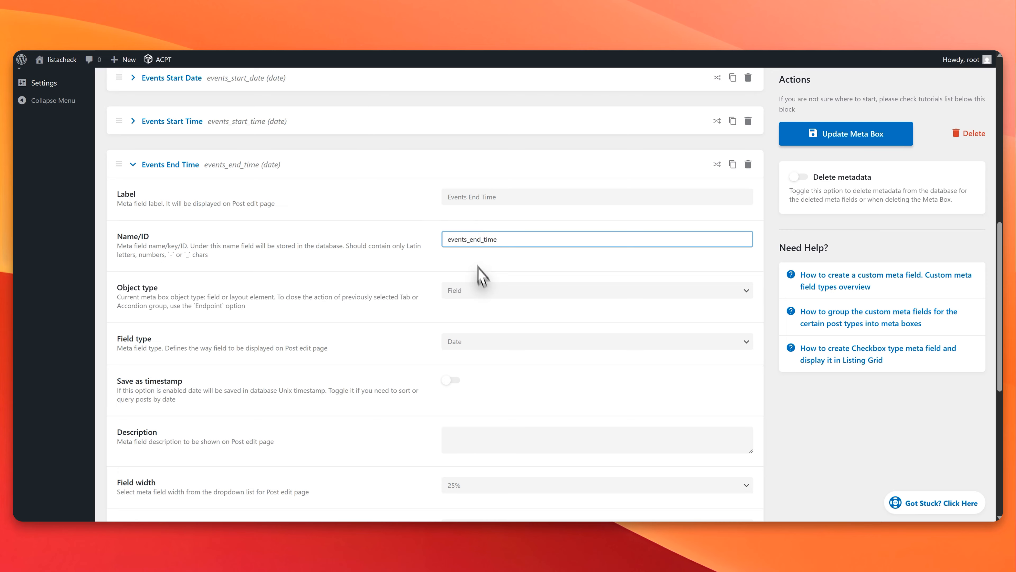
Step: Change the field type of Events End Time and Events Start Time to Time and update the meta box
click(483, 344)
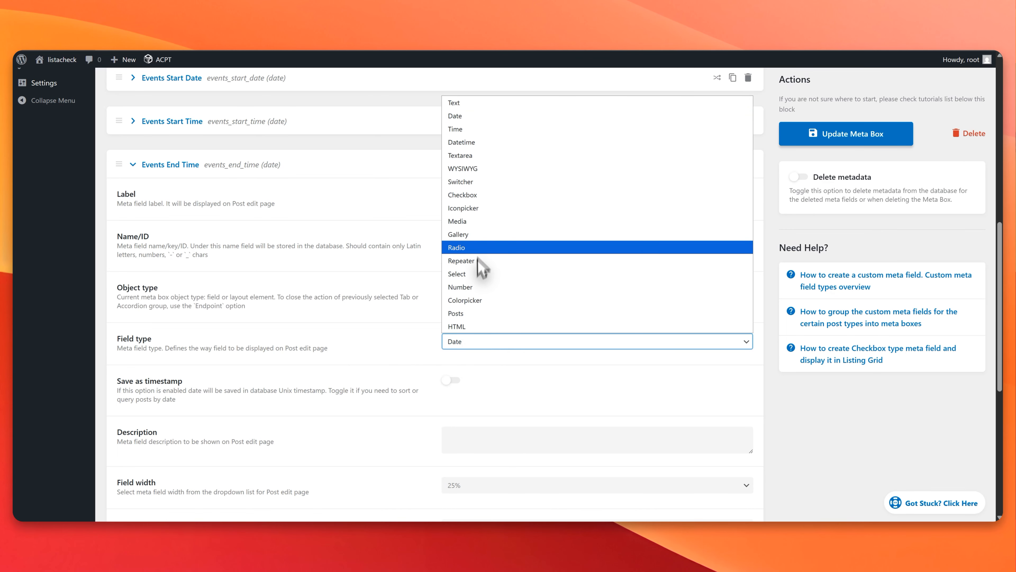
click(473, 129)
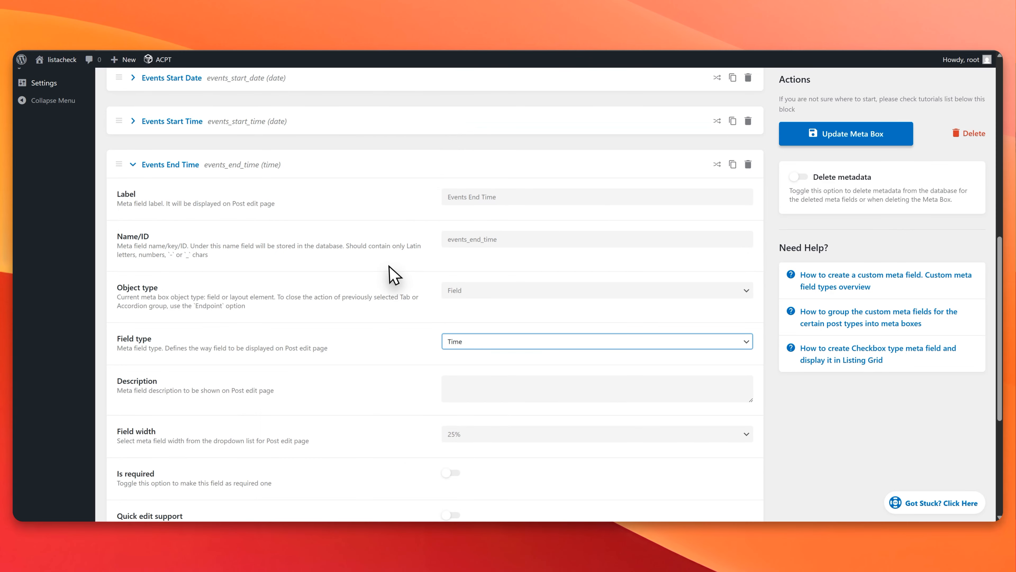
click(255, 121)
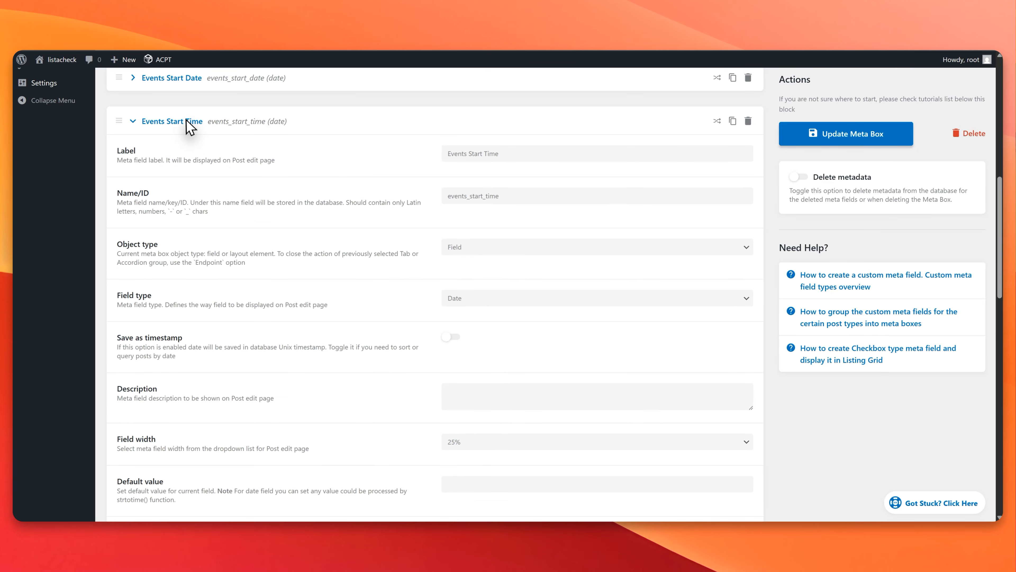
click(491, 300)
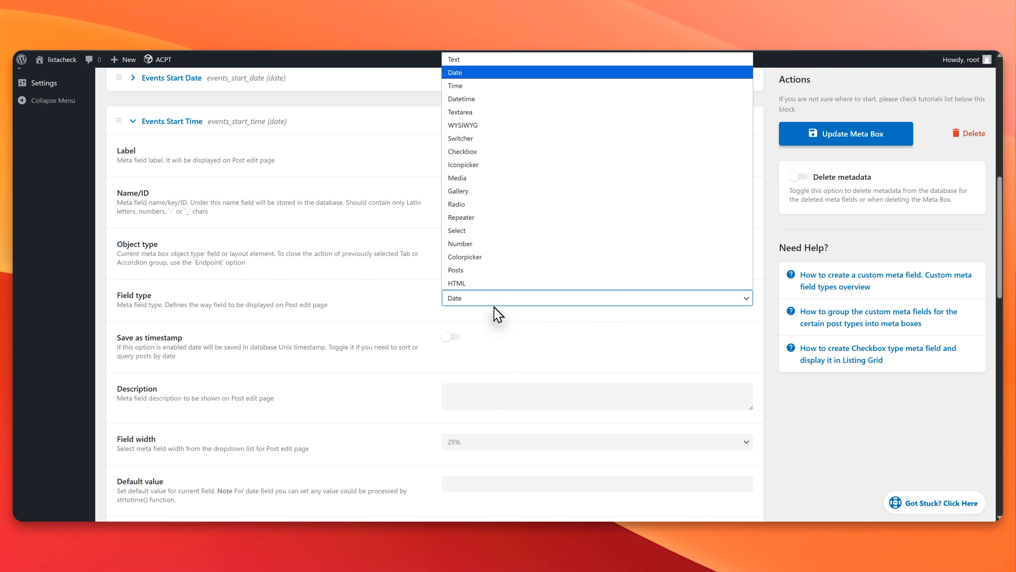
click(460, 86)
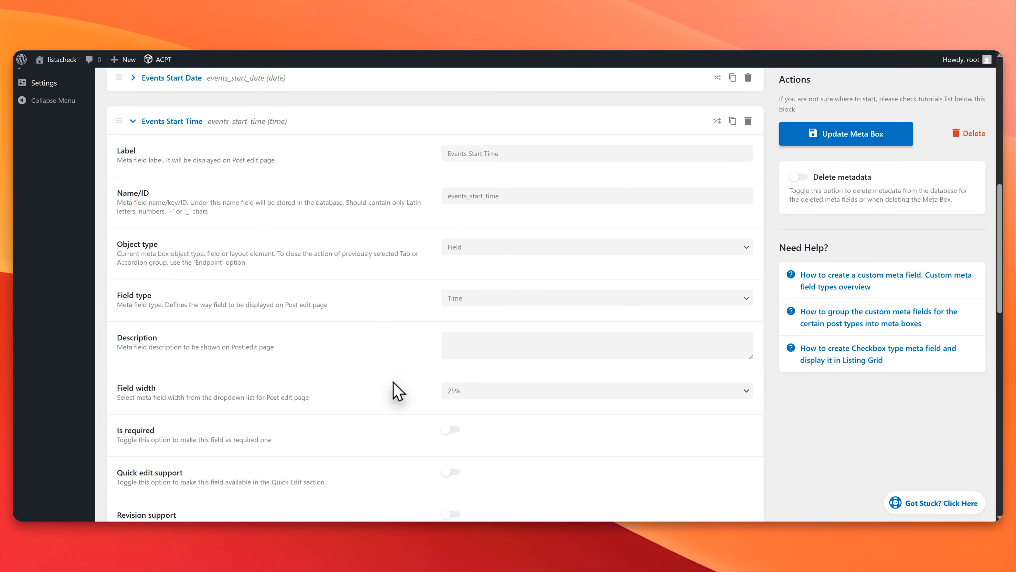
scroll(396, 394, down, 15)
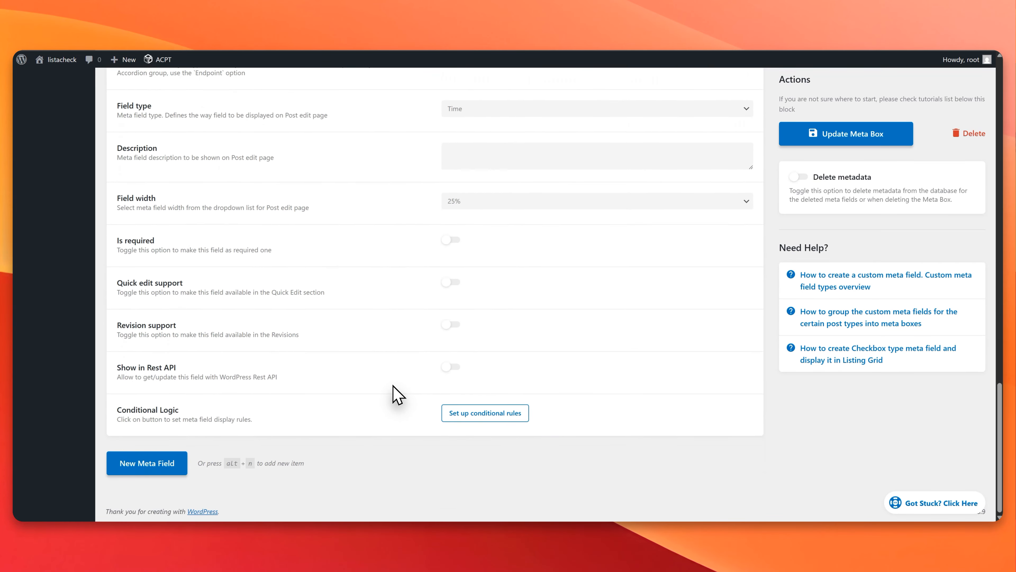
scroll(397, 395, up, 4)
scroll(396, 394, up, 2)
click(821, 138)
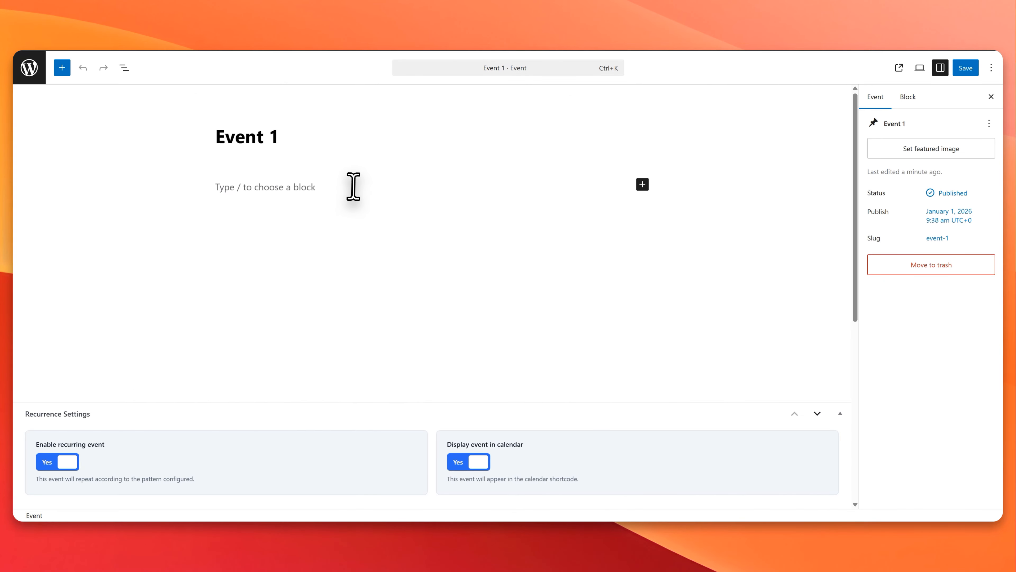
Step: Set Event 1's Events Start Time to 4:09 am in the Events Metabox
scroll(353, 187, down, 8)
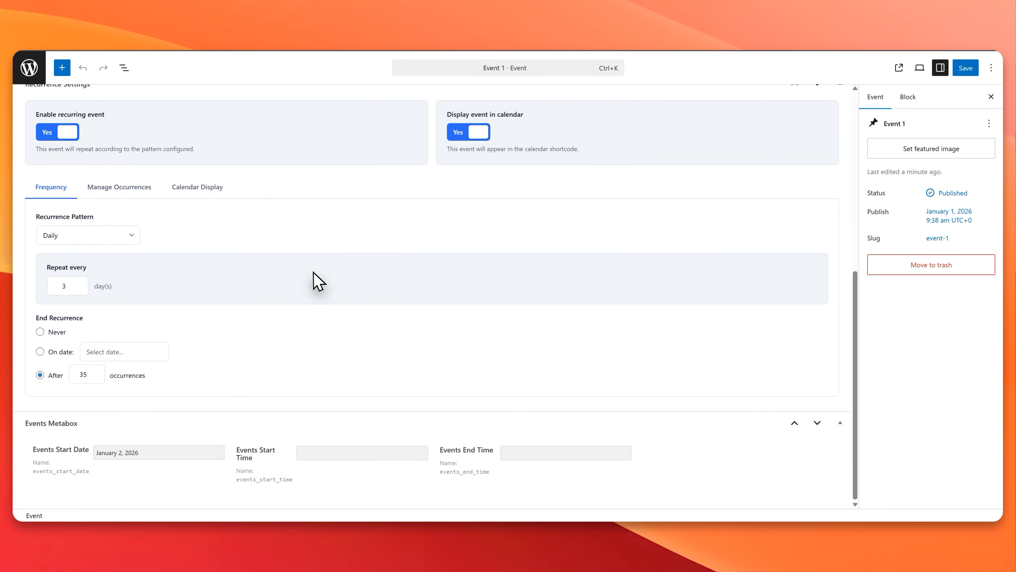
click(306, 452)
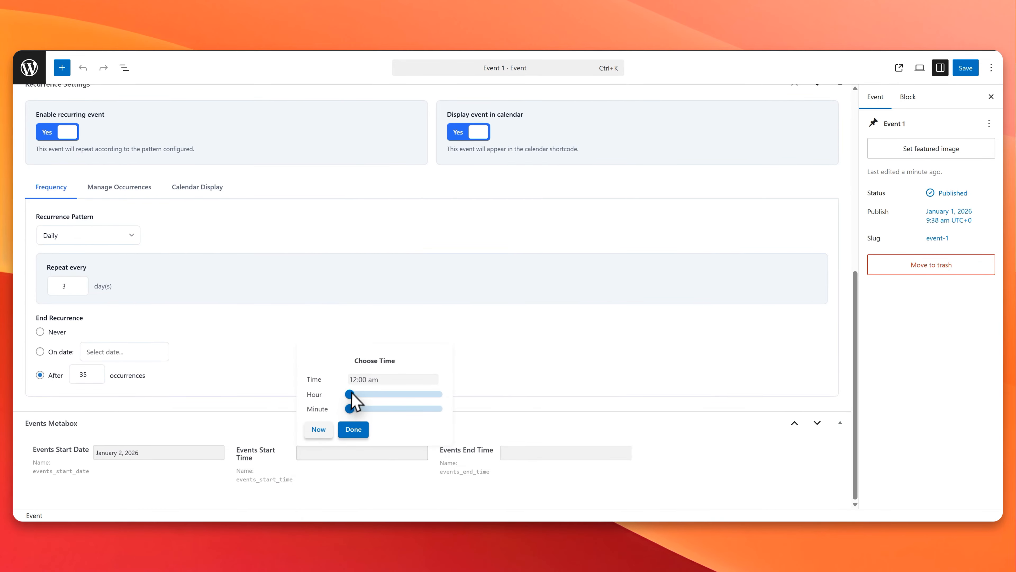
click(355, 430)
click(520, 455)
click(358, 453)
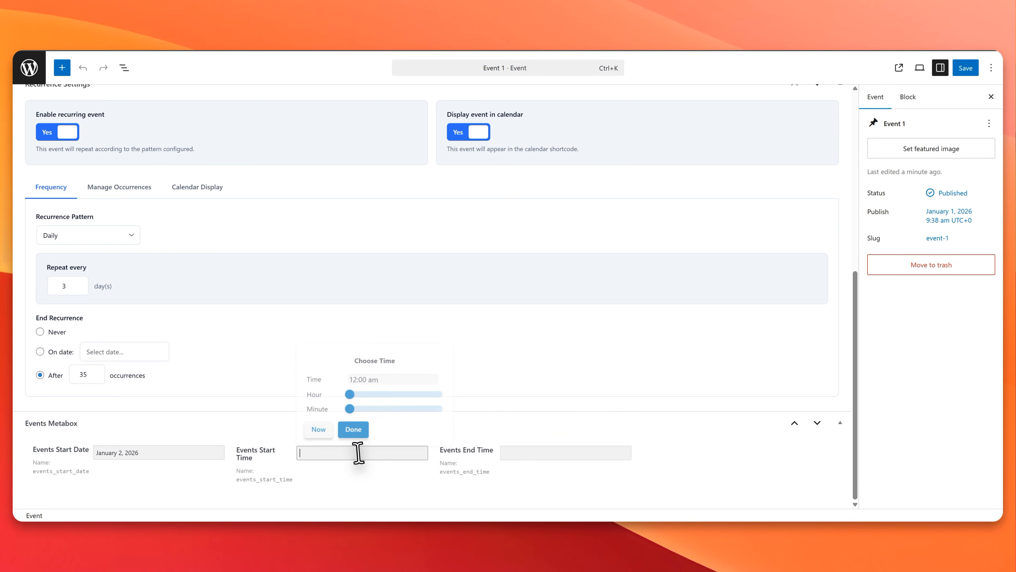
drag(411, 395, 378, 395)
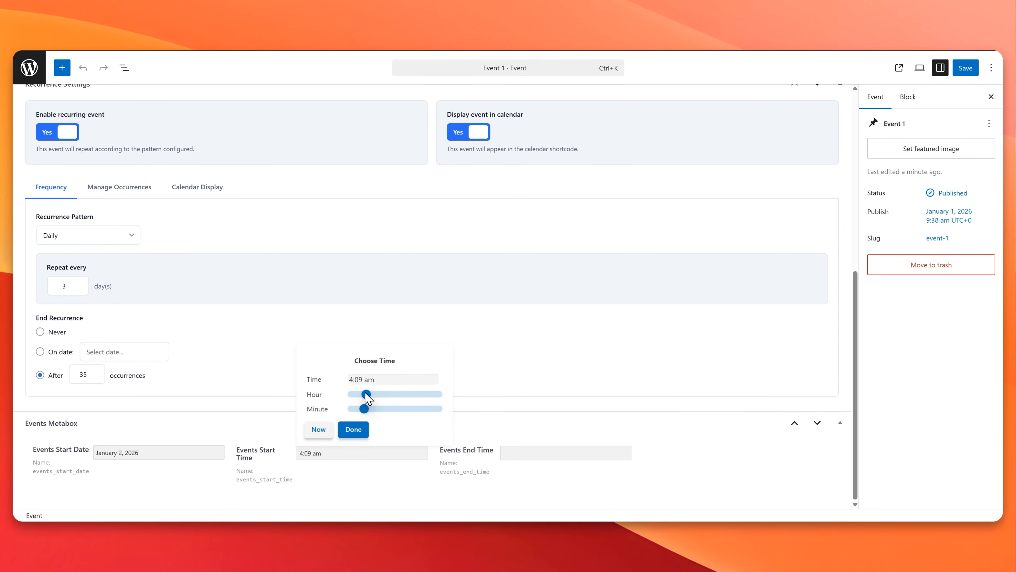
click(348, 431)
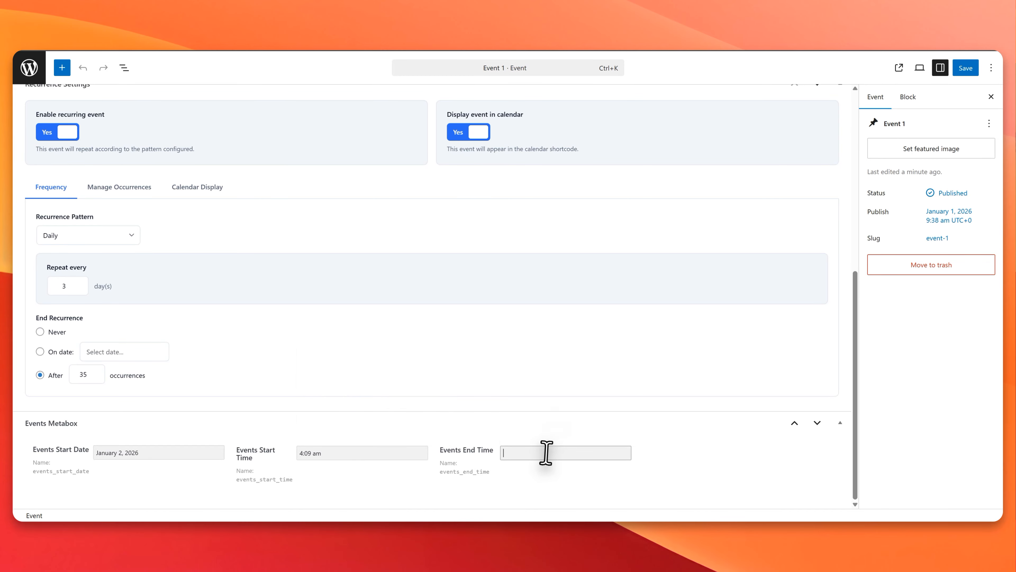
Step: Set Event 1's Events End Time to 7:00 am and collapse the Events Metabox
click(544, 452)
drag(553, 394, 543, 393)
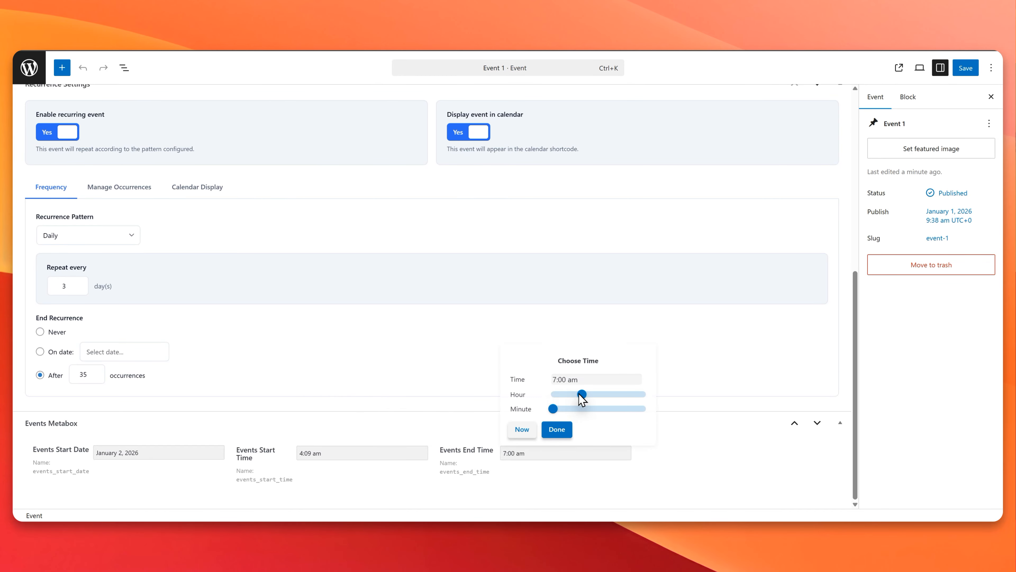
click(332, 425)
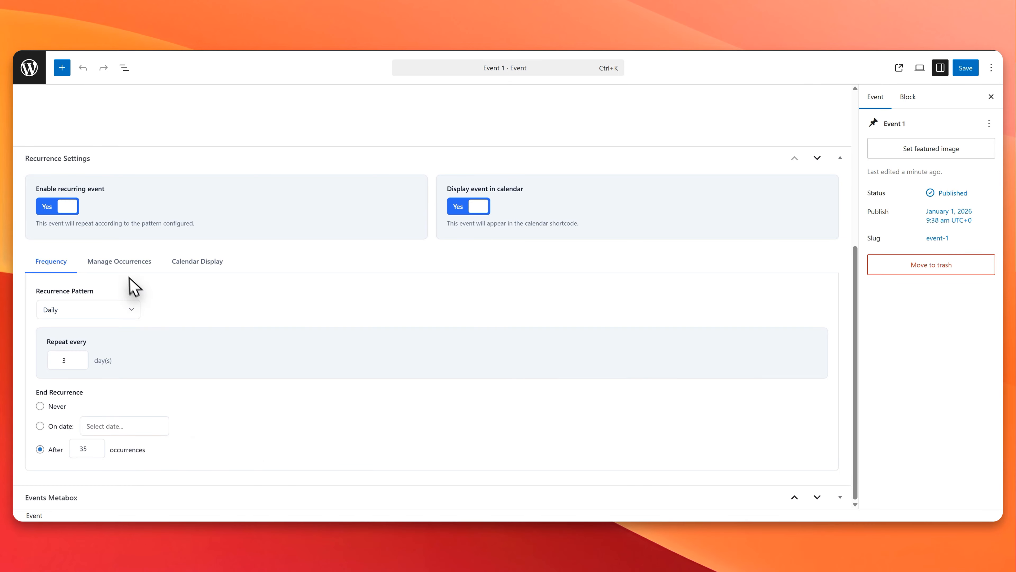
Step: Add an occurrence override to Event 1 for the 5 January, 2026 occurrence
click(121, 262)
click(82, 438)
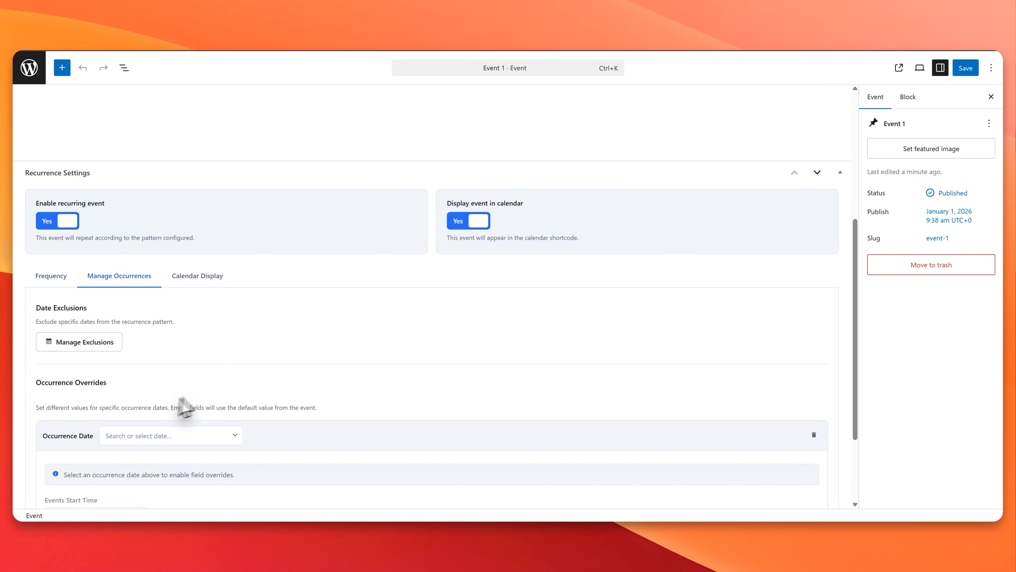
scroll(184, 380, down, 3)
click(182, 325)
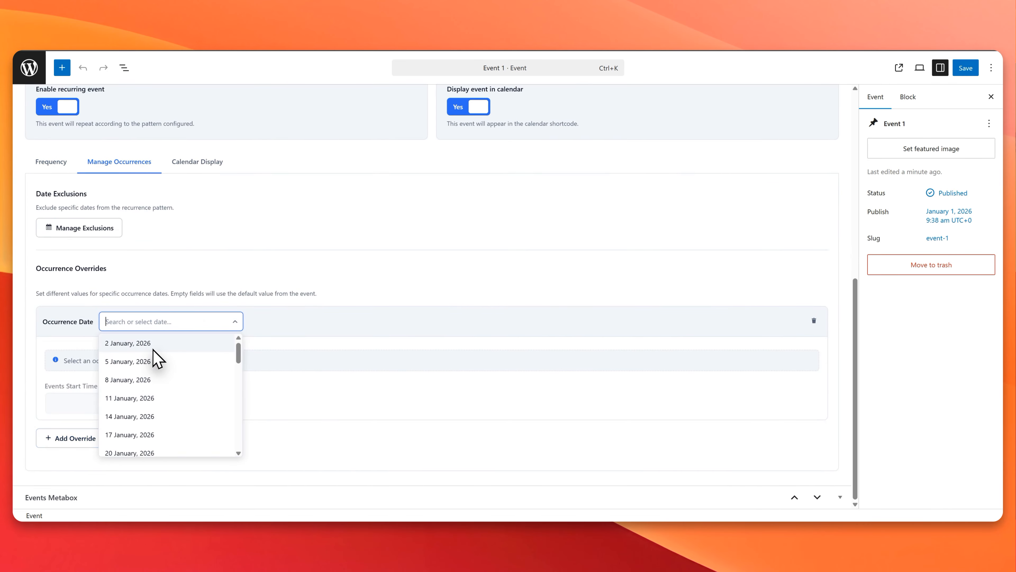
click(157, 360)
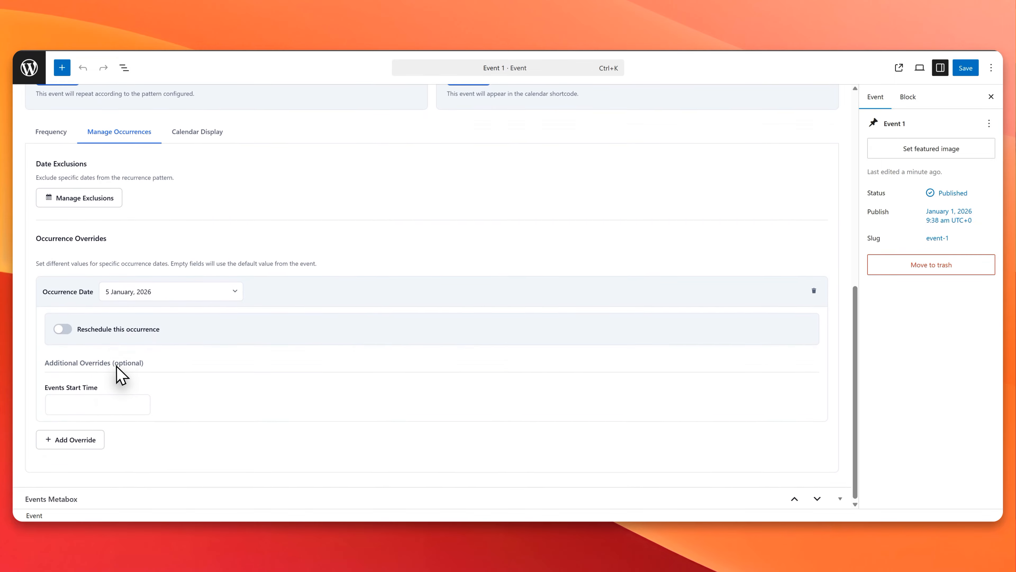
click(96, 403)
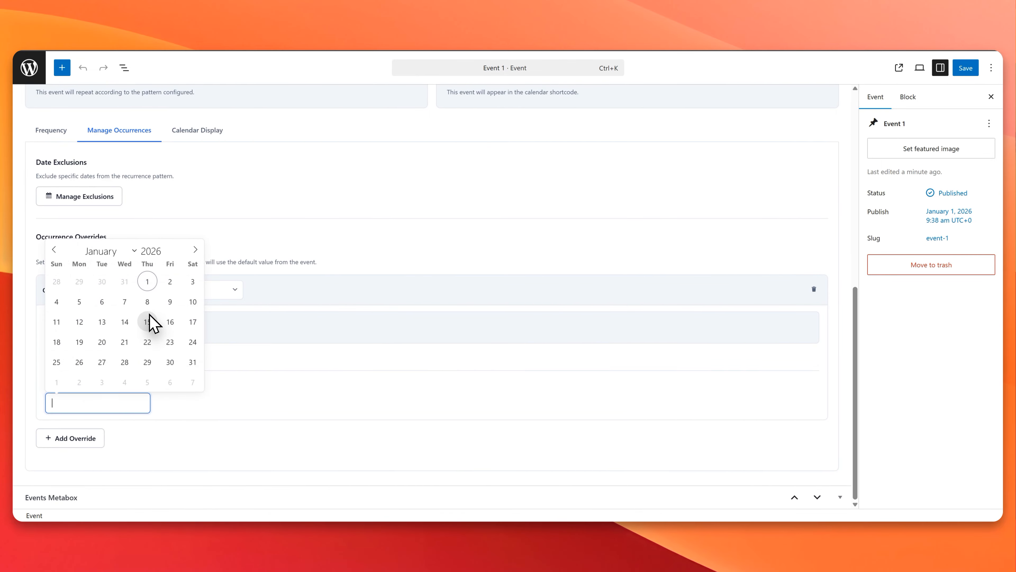
click(238, 386)
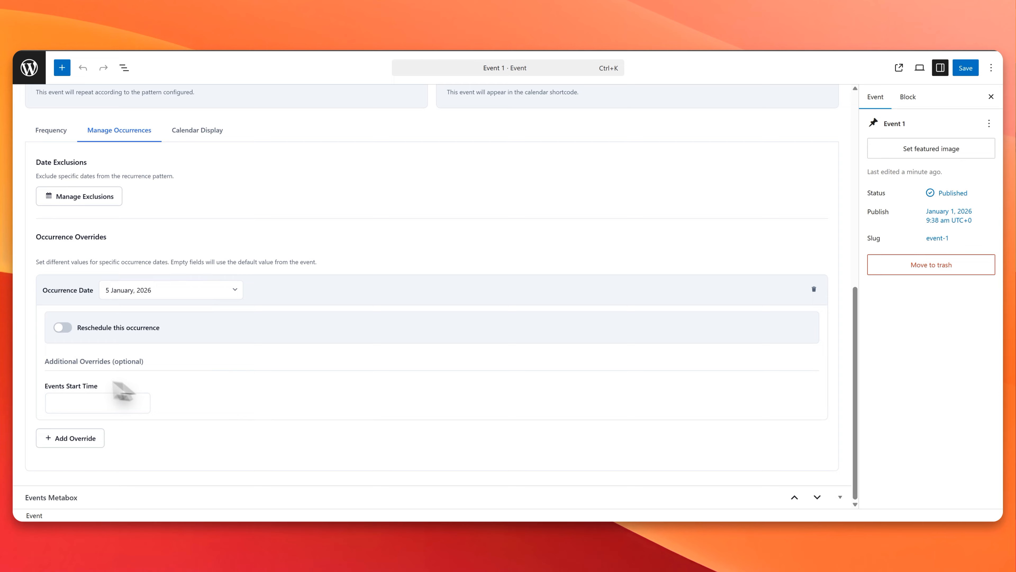
click(96, 402)
click(199, 407)
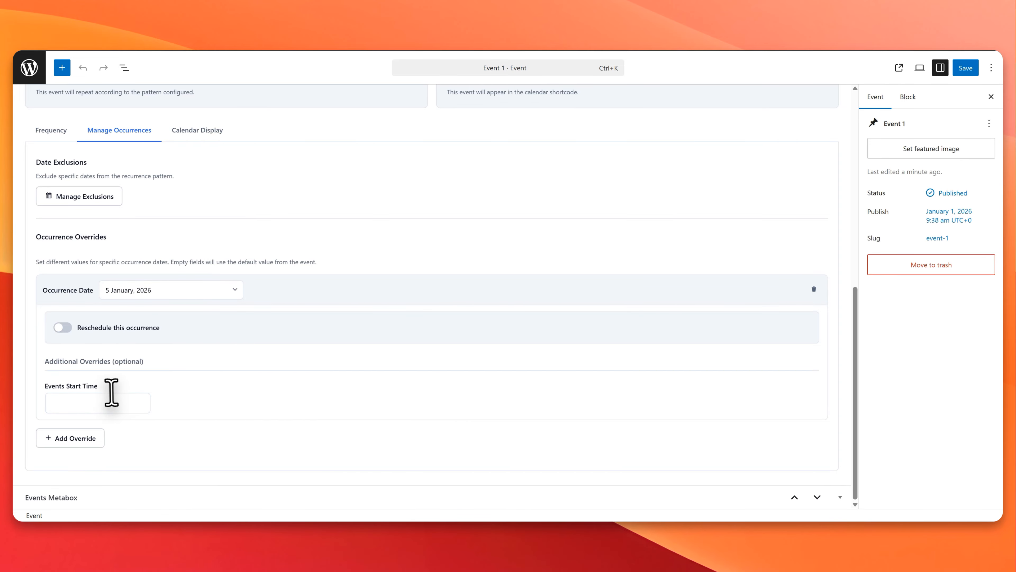
Step: Enable rescheduling for the 5 January, 2026 occurrence and move it to January 17, 2026
click(63, 328)
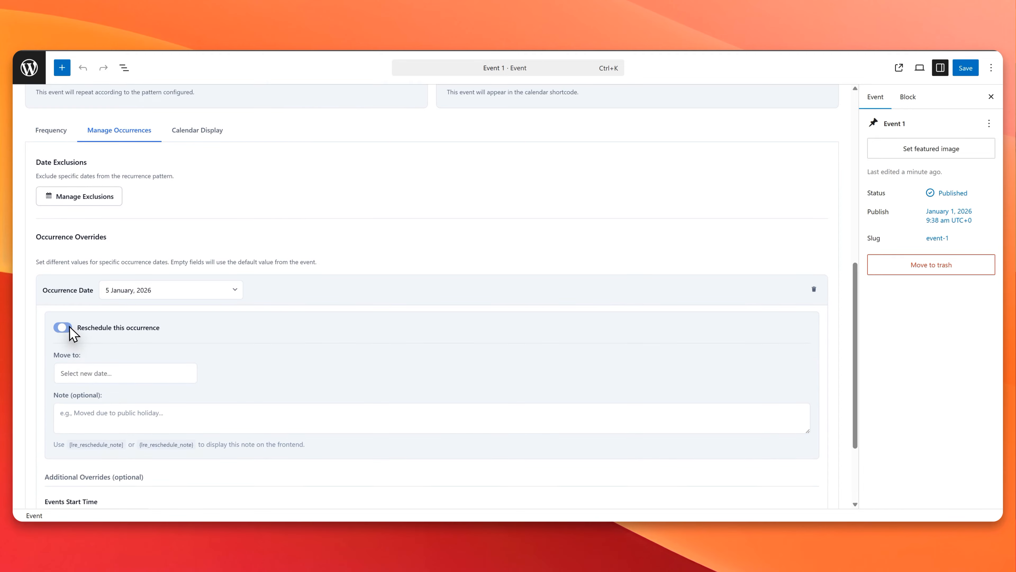
click(102, 373)
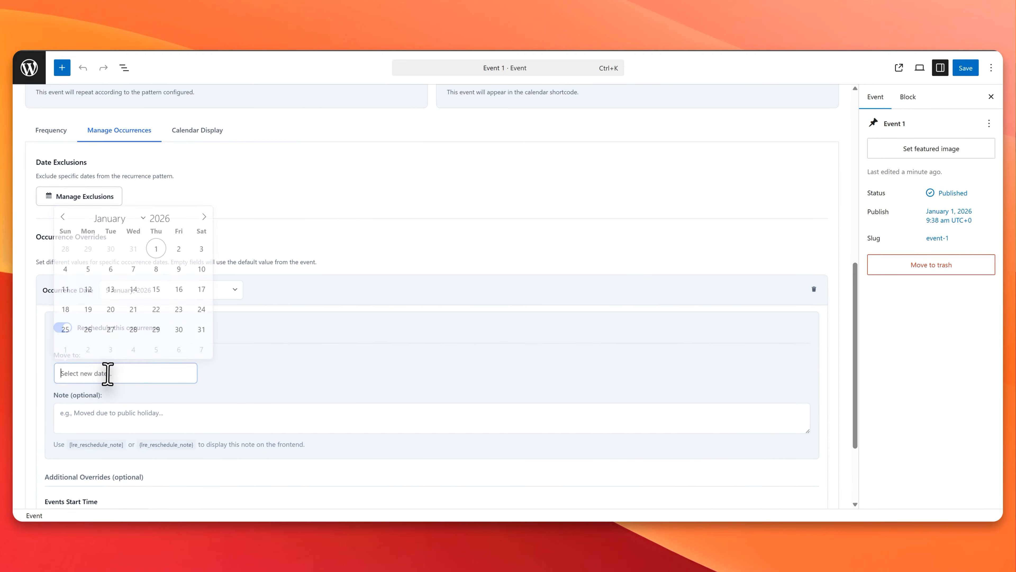
click(180, 253)
scroll(119, 443, down, 4)
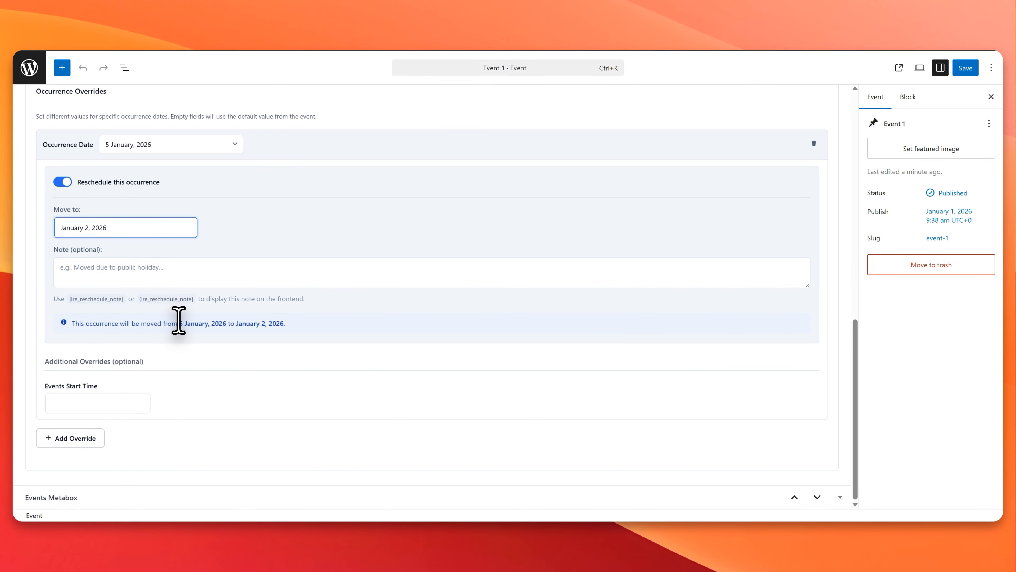
click(117, 227)
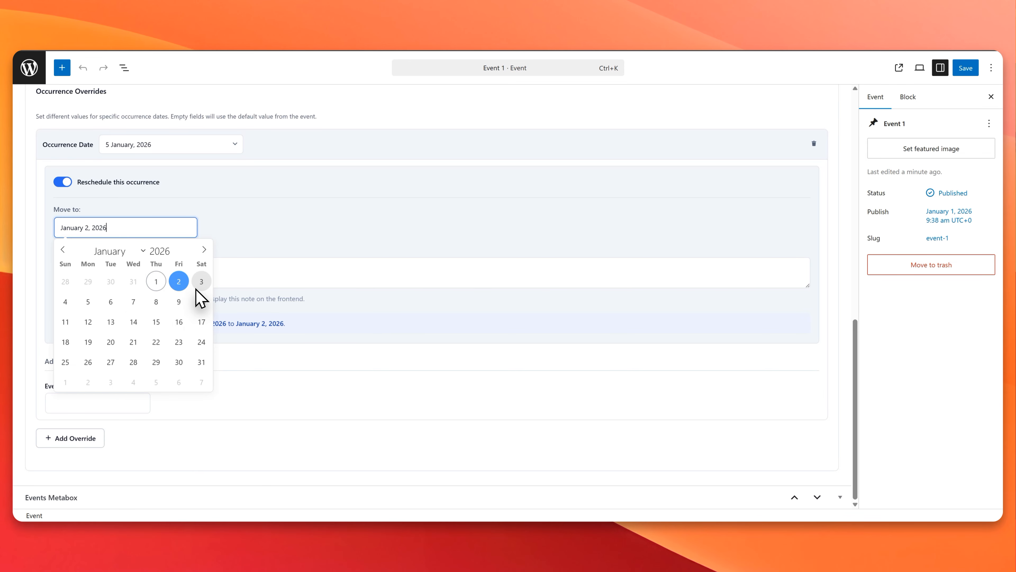
click(202, 323)
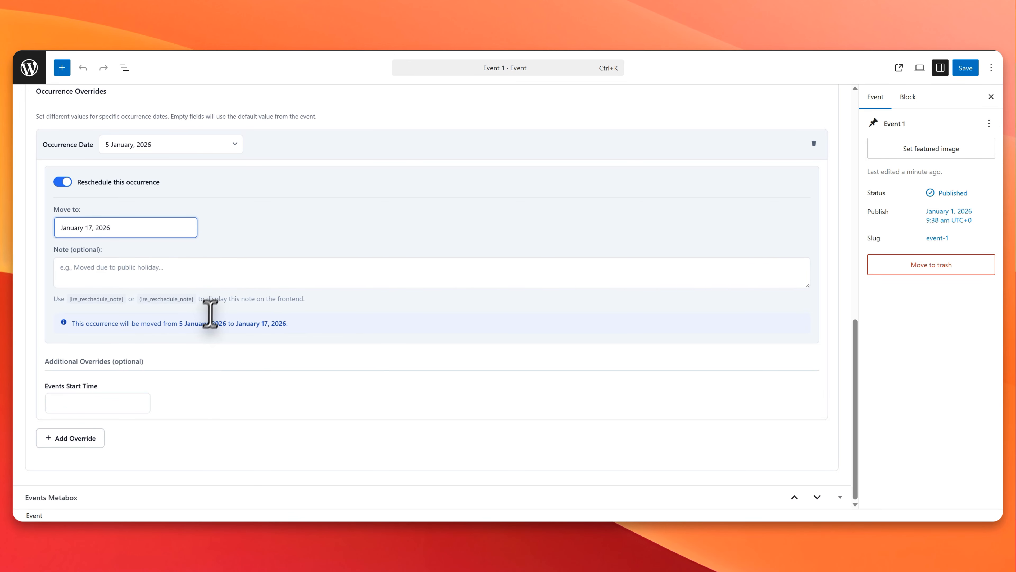
Step: Set Event 1's calendar category color to Warning, enable its start time display, and save the event
scroll(236, 227, up, 7)
click(197, 193)
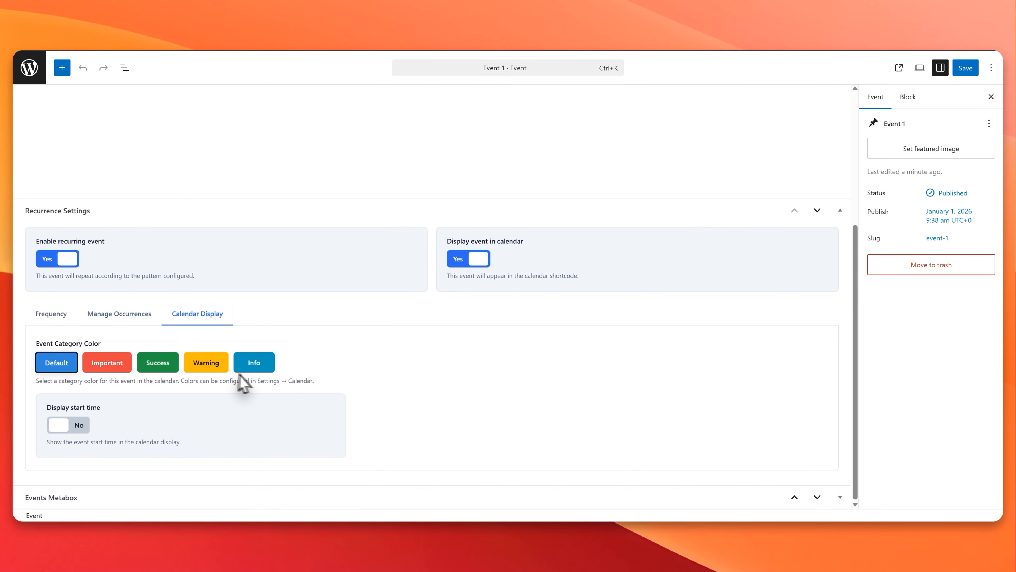
click(213, 366)
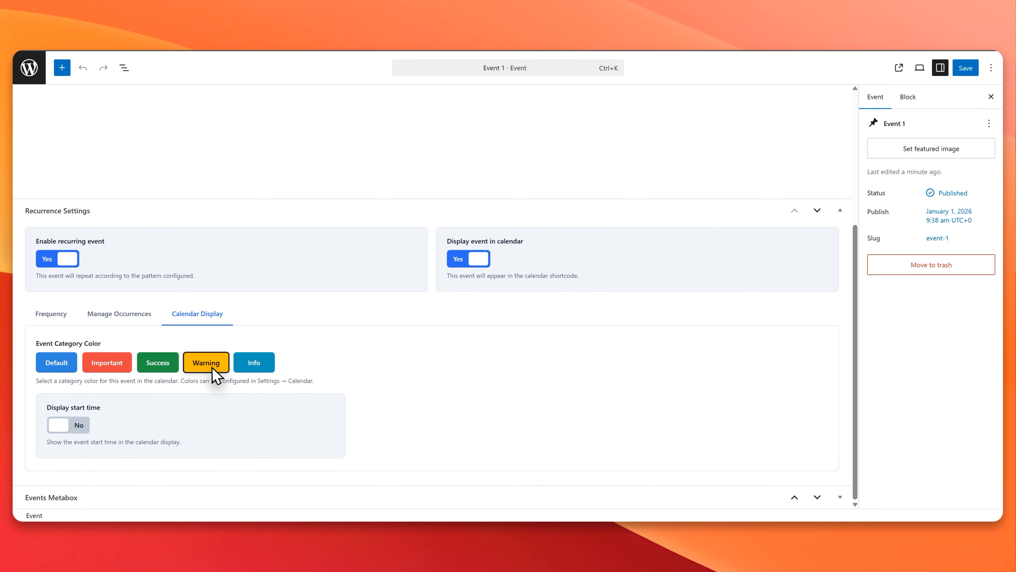
click(95, 419)
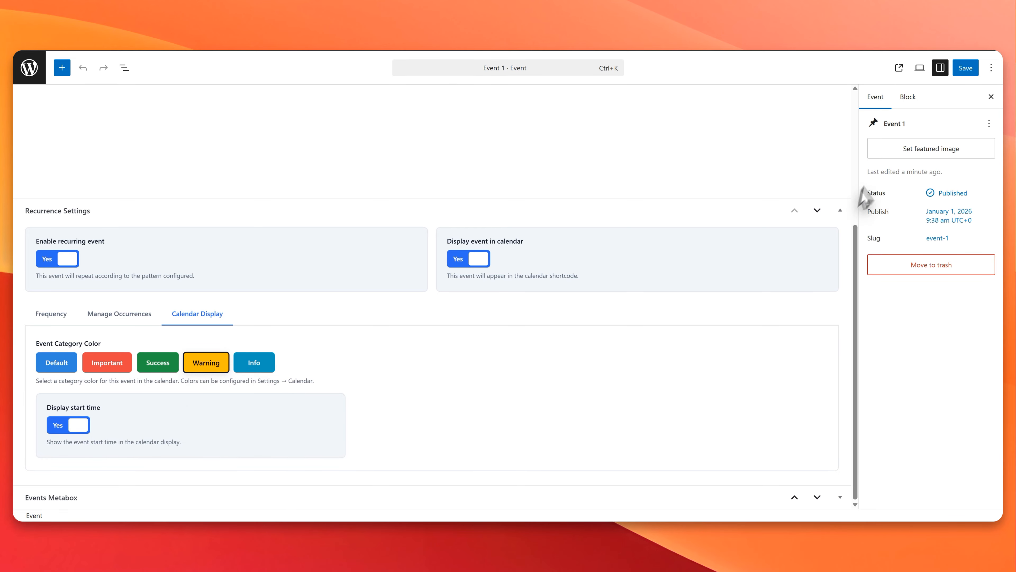
click(957, 69)
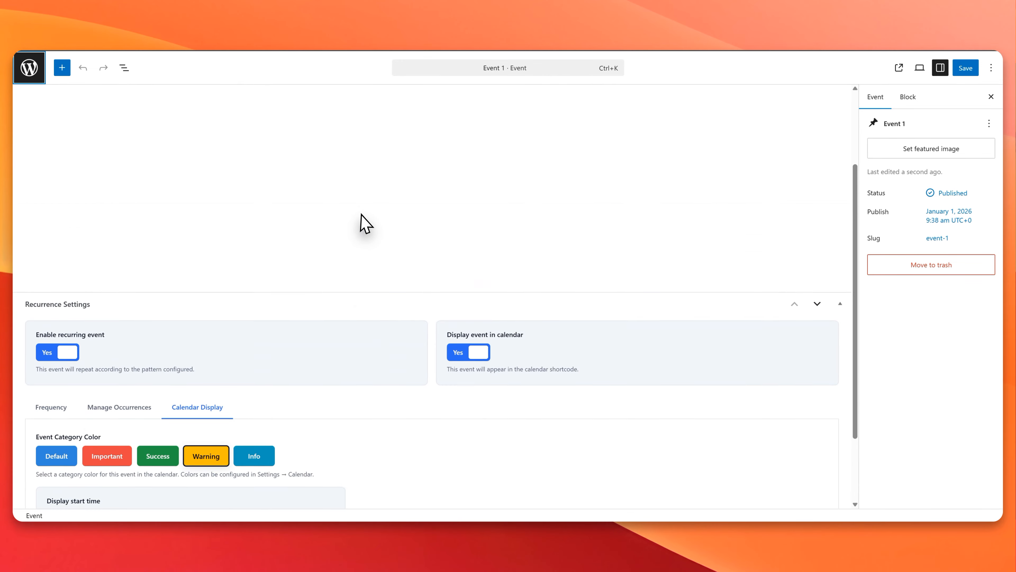
Step: Leave the event editor and check Event 1's January 8 occurrence details on the Calender Events page
click(29, 67)
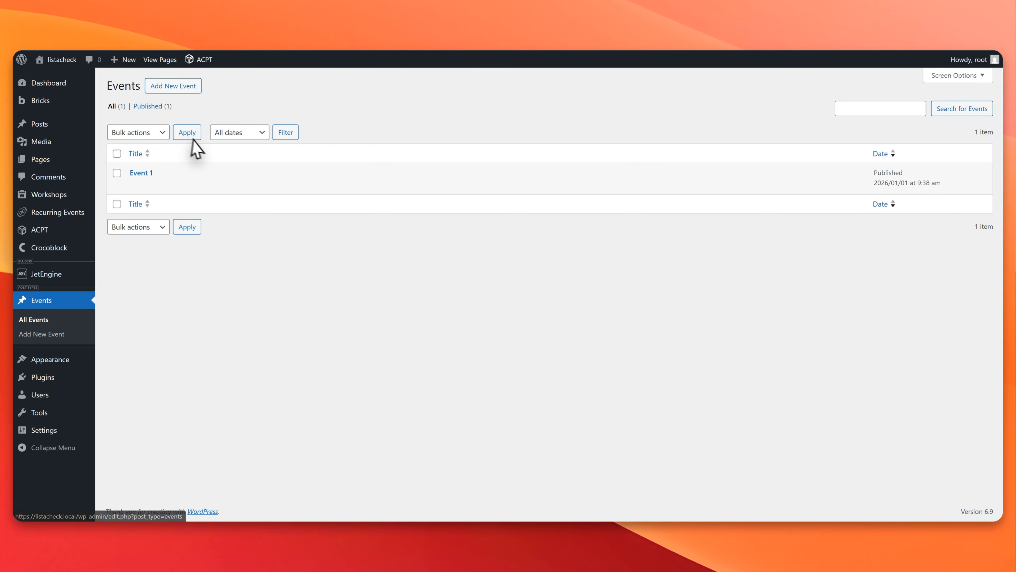
click(235, 185)
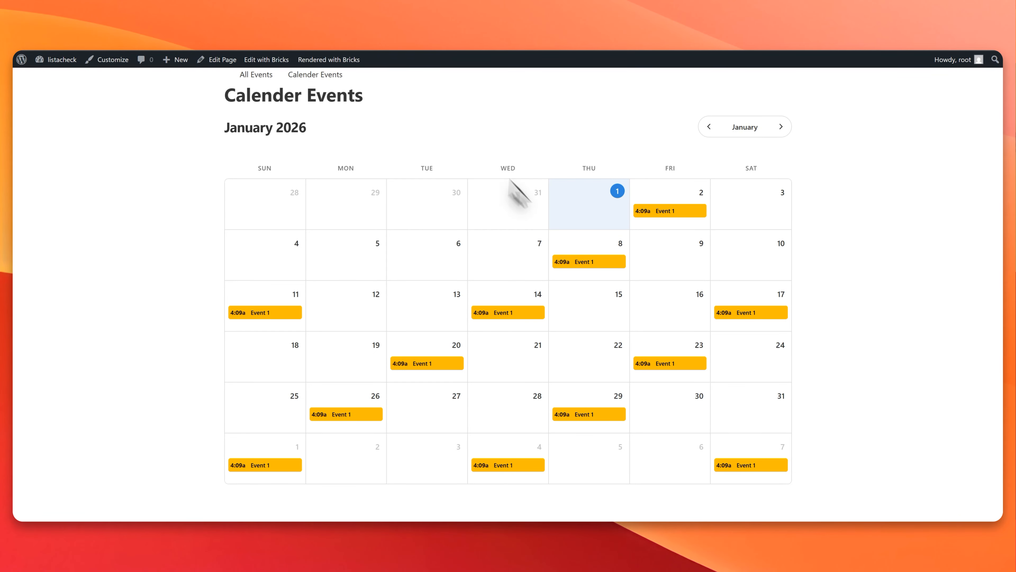
click(564, 263)
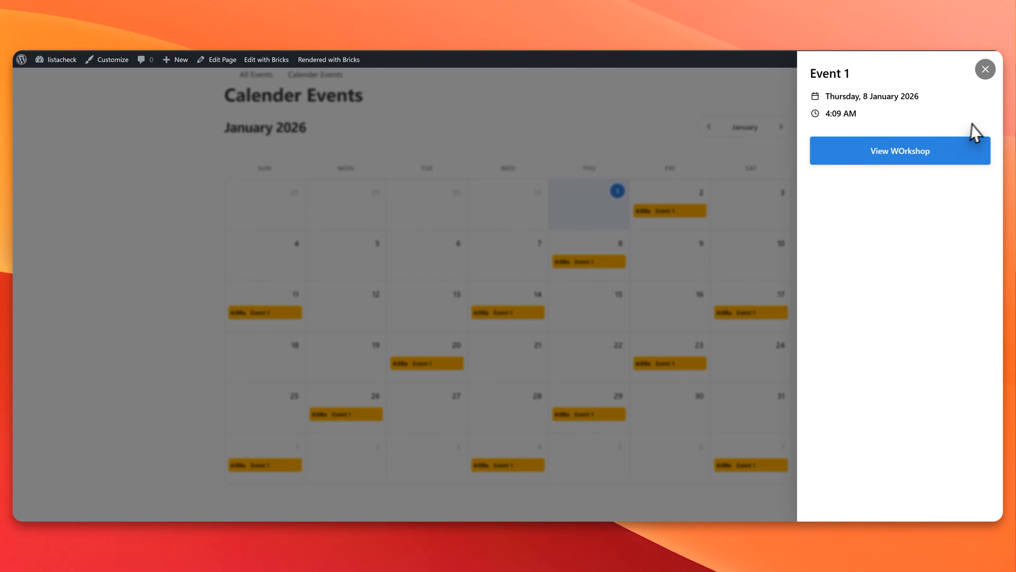
click(985, 69)
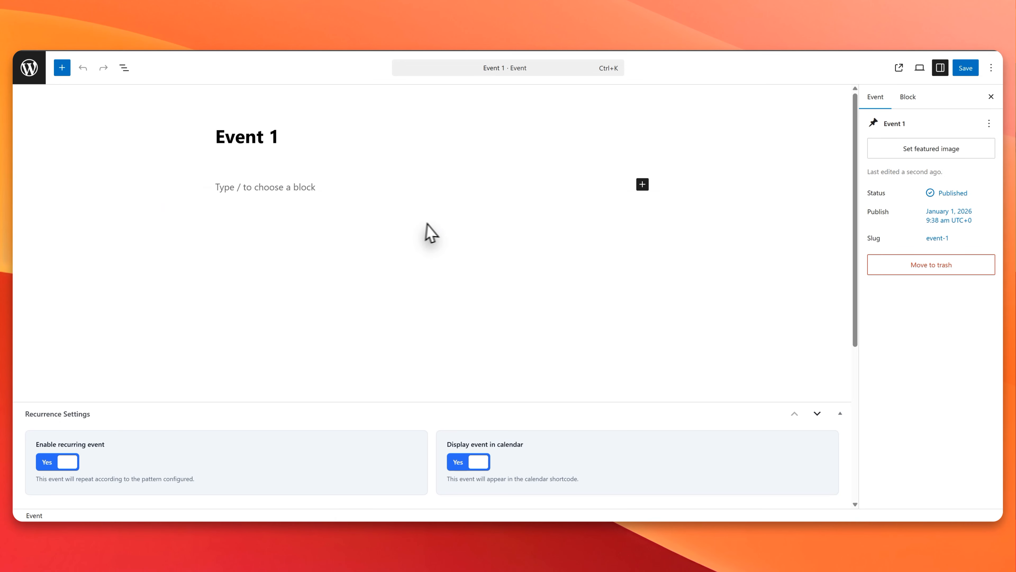
Step: Set the cookie picture as Event 1's featured image and save the event
click(962, 149)
click(311, 188)
click(943, 489)
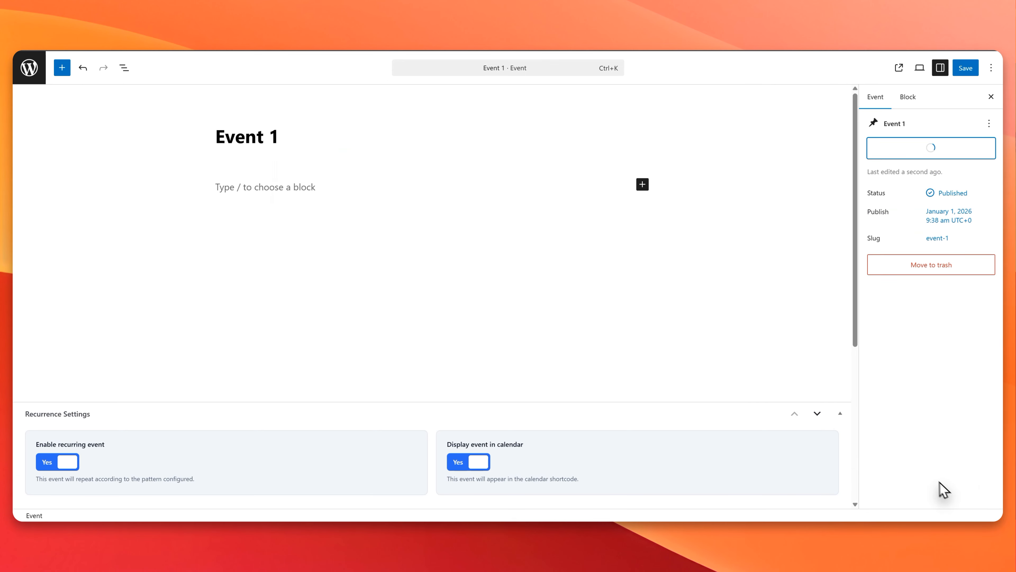
click(965, 68)
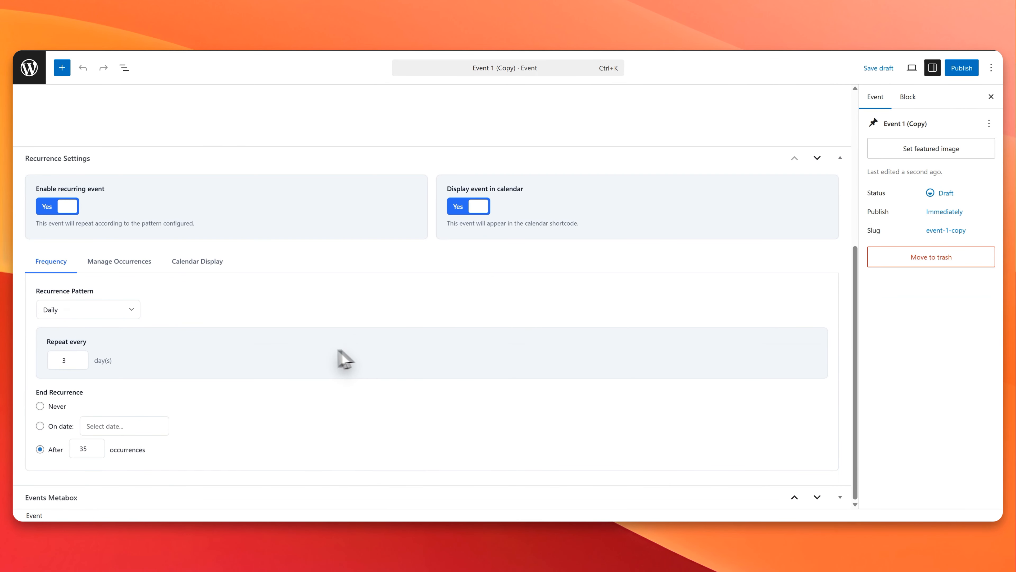
Step: Change the recurrence pattern of Event 1 (Copy) to Weekly
click(119, 261)
scroll(140, 415, down, 4)
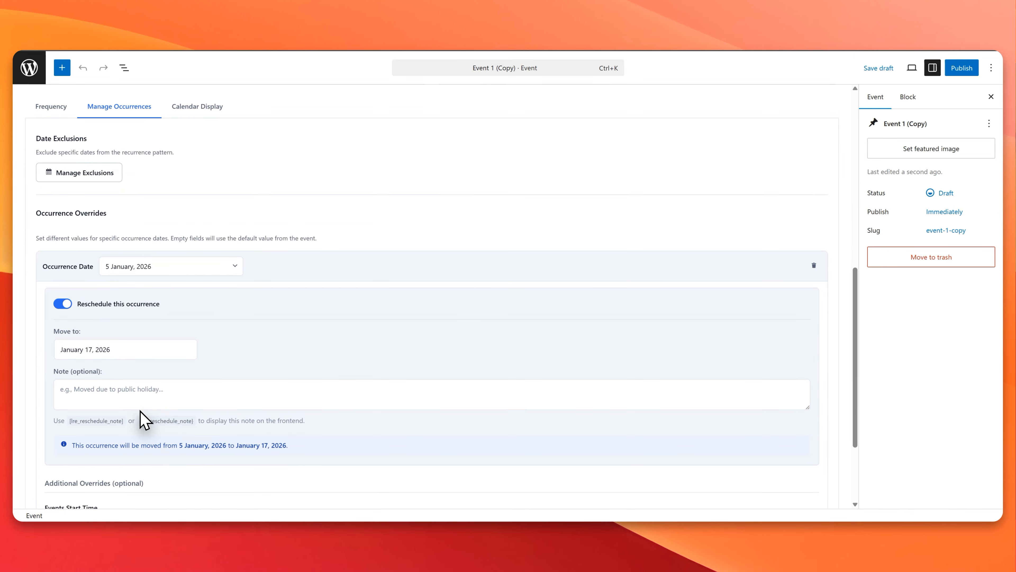
scroll(107, 320, up, 1)
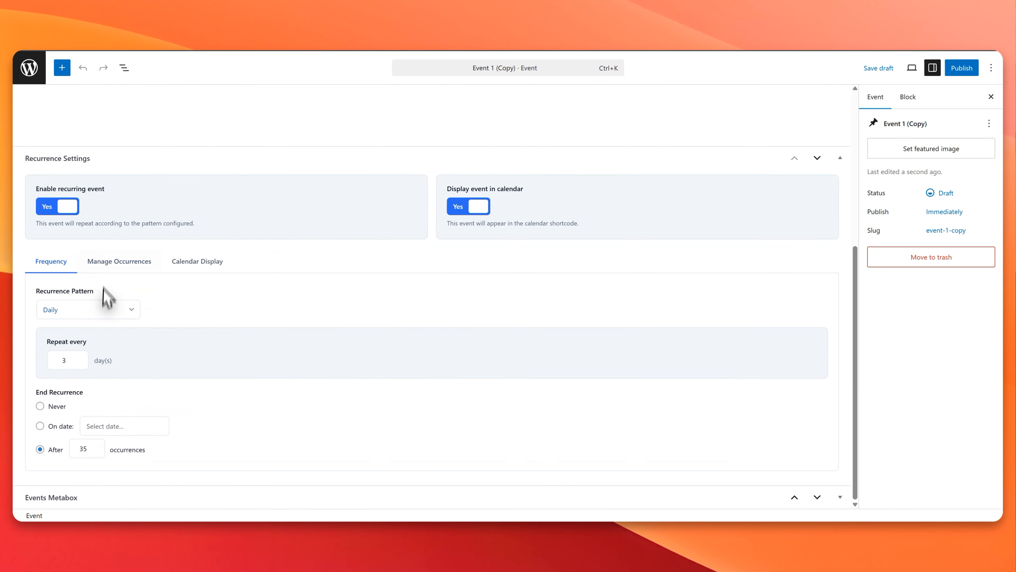
click(86, 311)
click(86, 339)
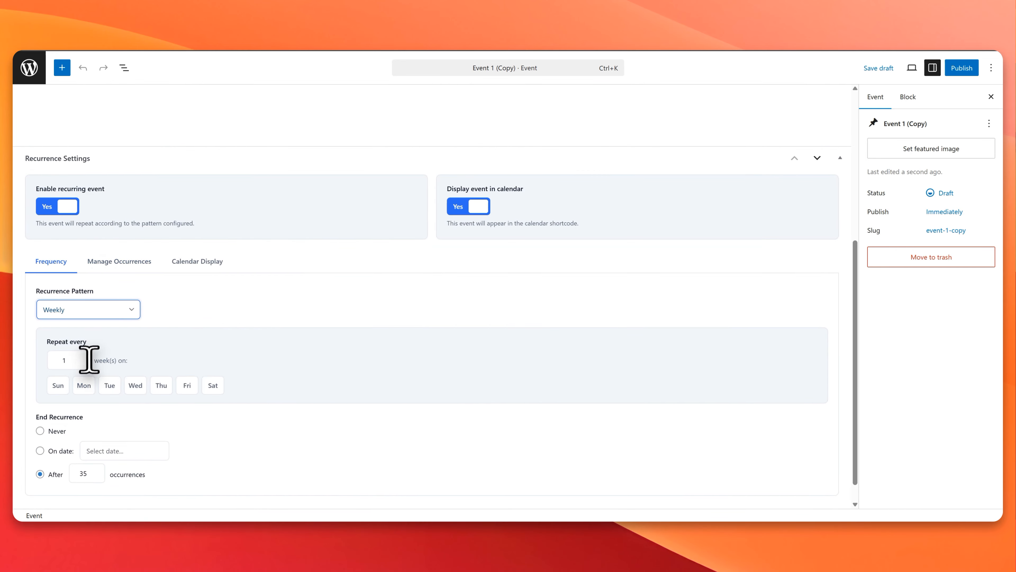
Step: Repeat Event 1 (Copy) every 2 weeks on Monday, Wednesday and Saturday with no end, and expand the Events Metabox
click(78, 355)
click(84, 386)
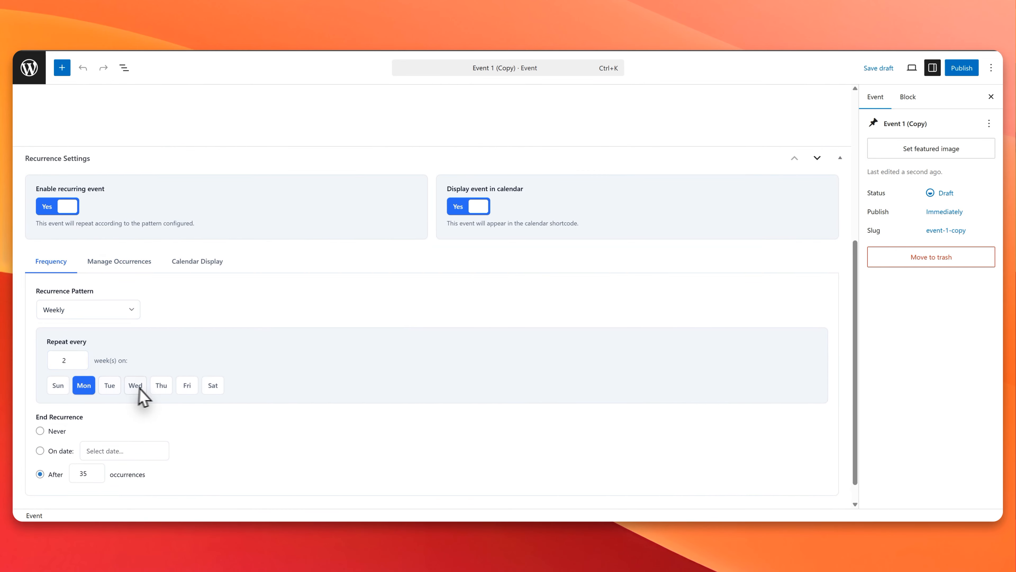
click(161, 385)
click(135, 385)
scroll(192, 420, down, 1)
click(152, 361)
click(210, 365)
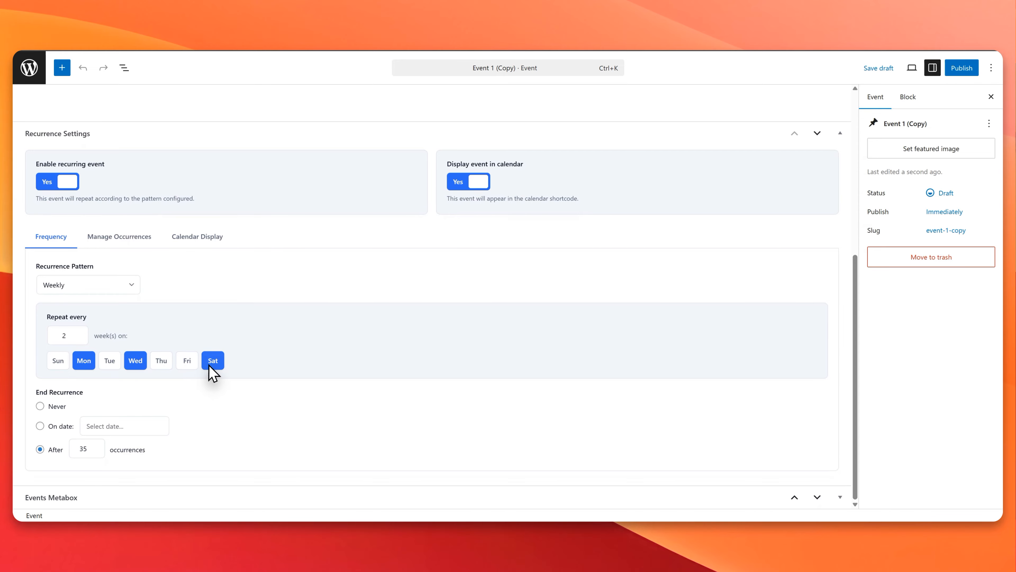
click(52, 407)
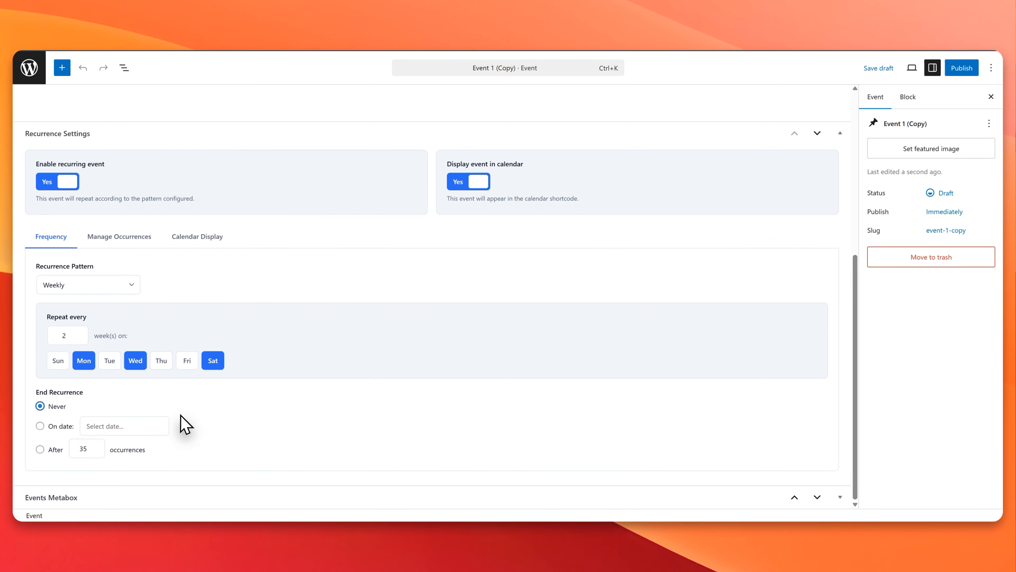
click(840, 497)
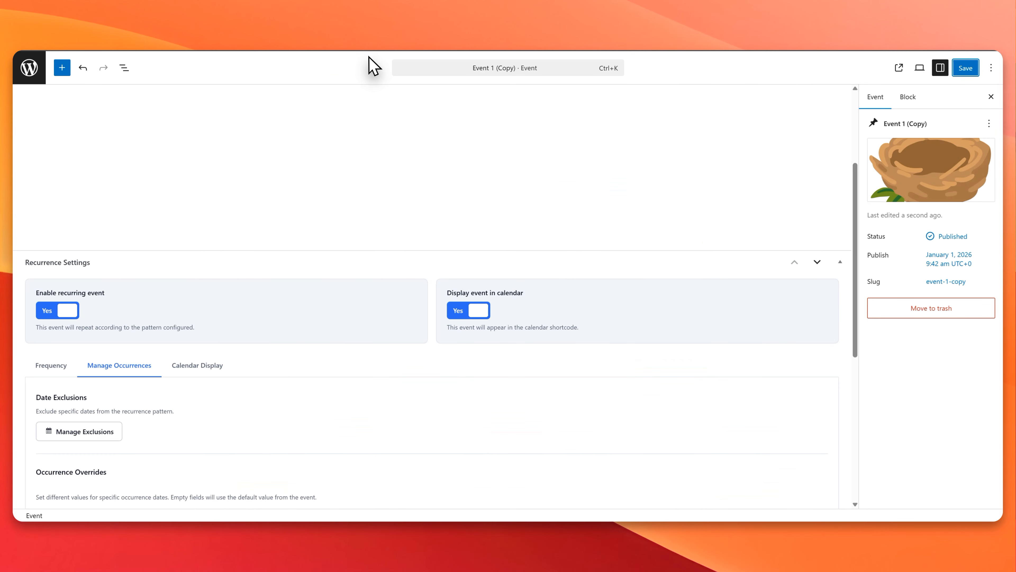
Step: Set the calendar category color of Event 1 (Copy) to Success and save the event
scroll(189, 306, down, 5)
click(216, 158)
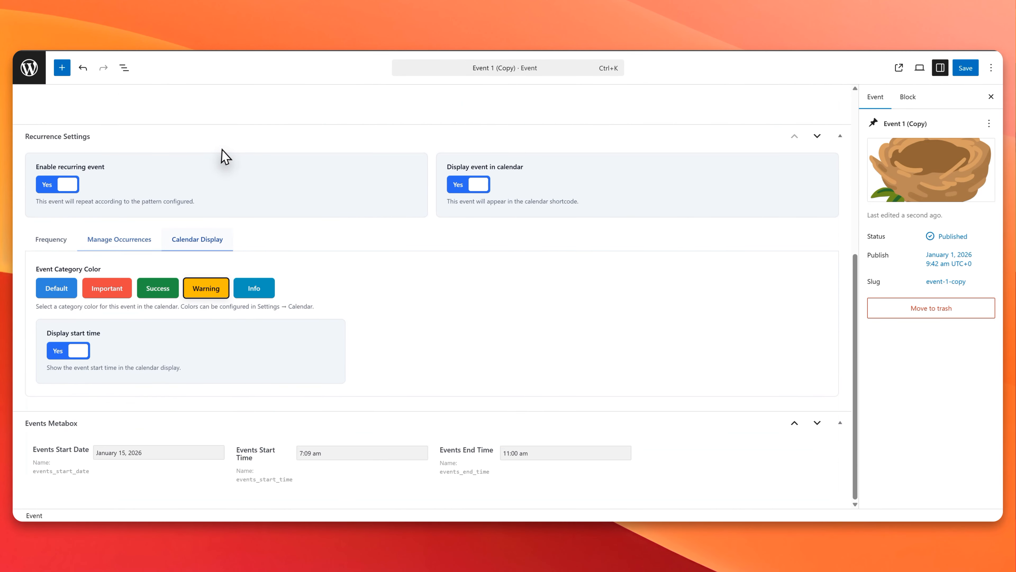
click(152, 289)
click(965, 68)
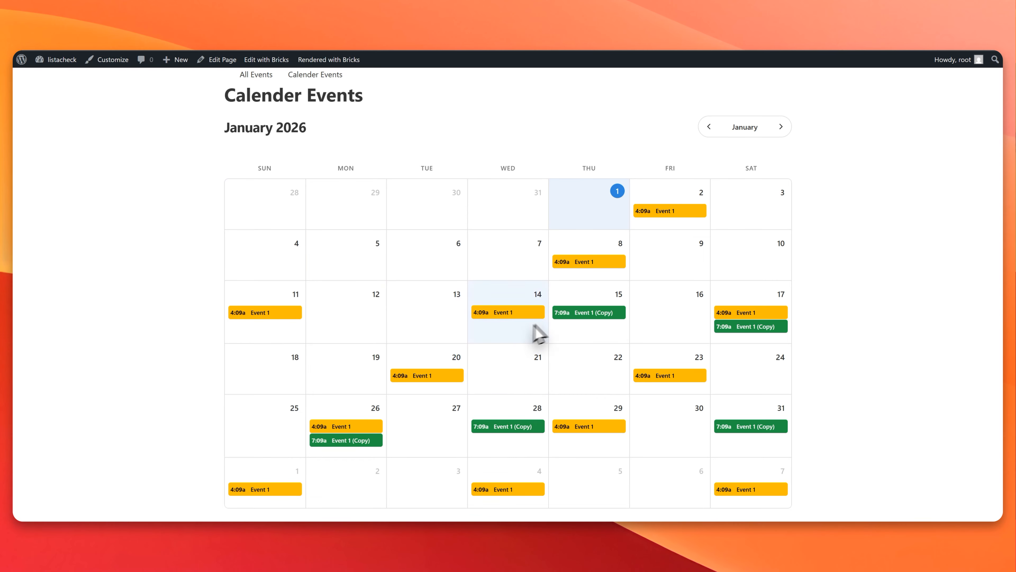
Step: View the January 15 occurrence details of Event 1 (Copy) on the Calender Events page and close them
click(592, 313)
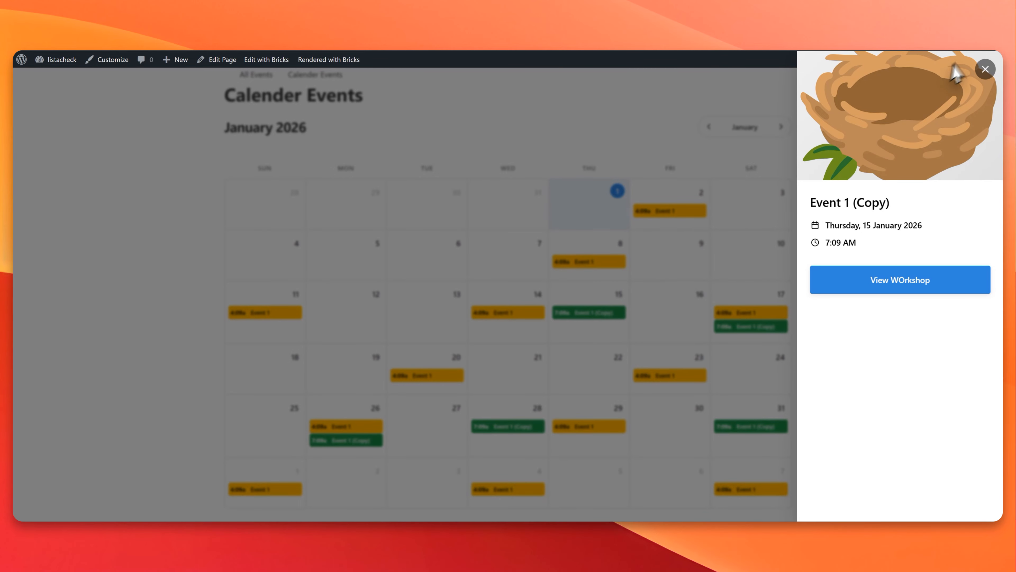
click(986, 70)
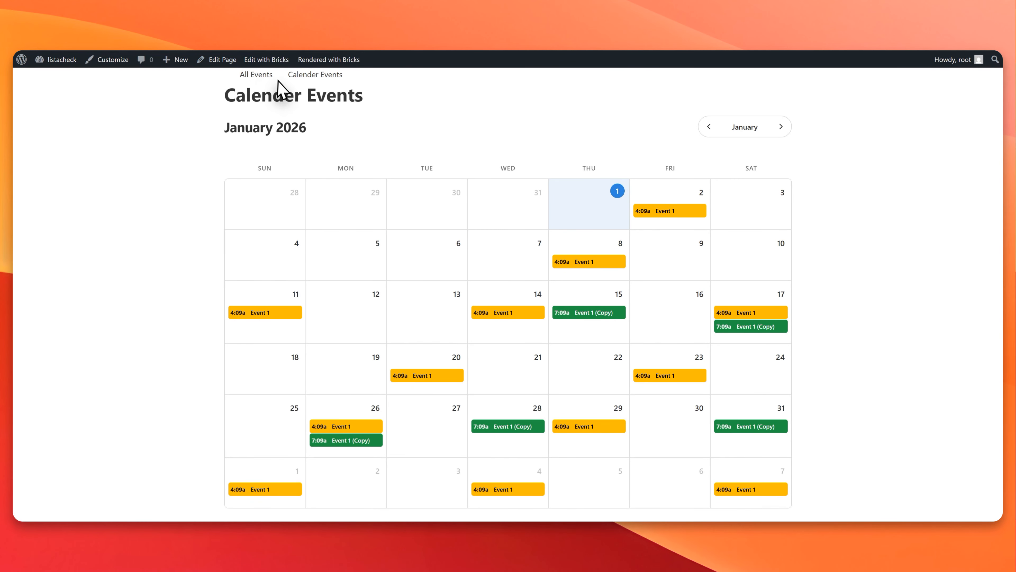